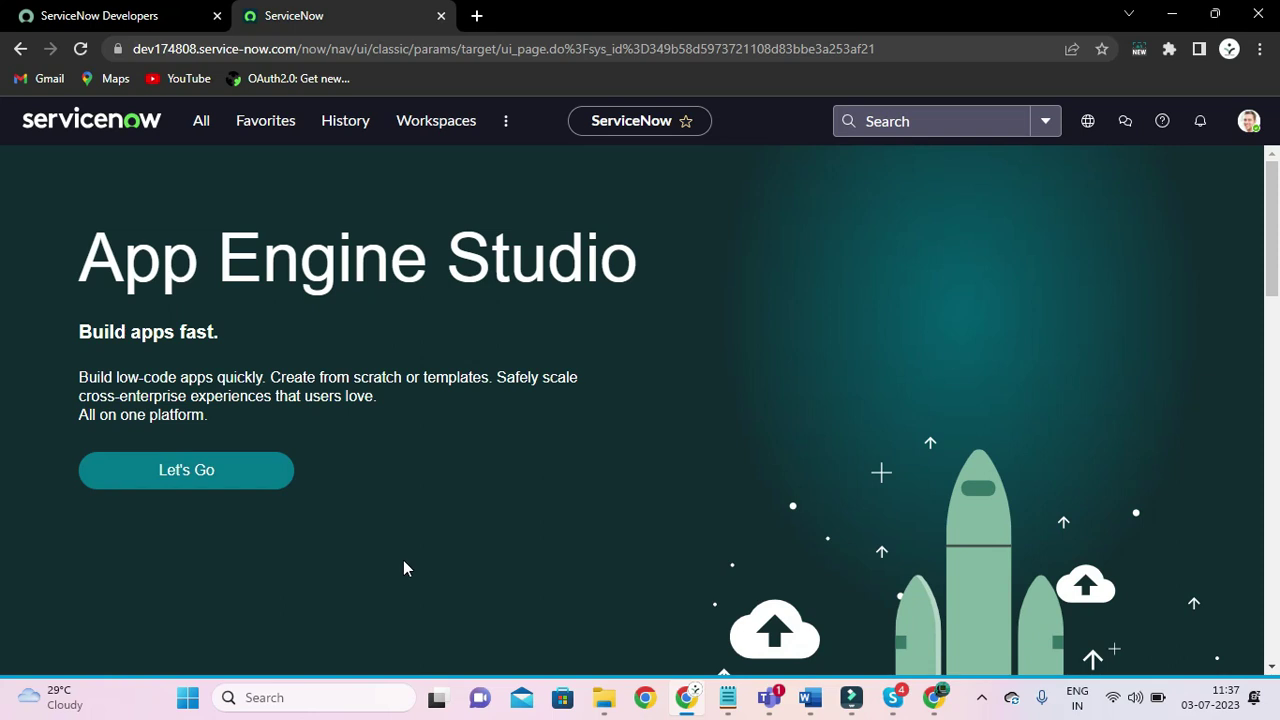
Open the full application navigator, pin it beside the page, and activate its filter field
click(203, 128)
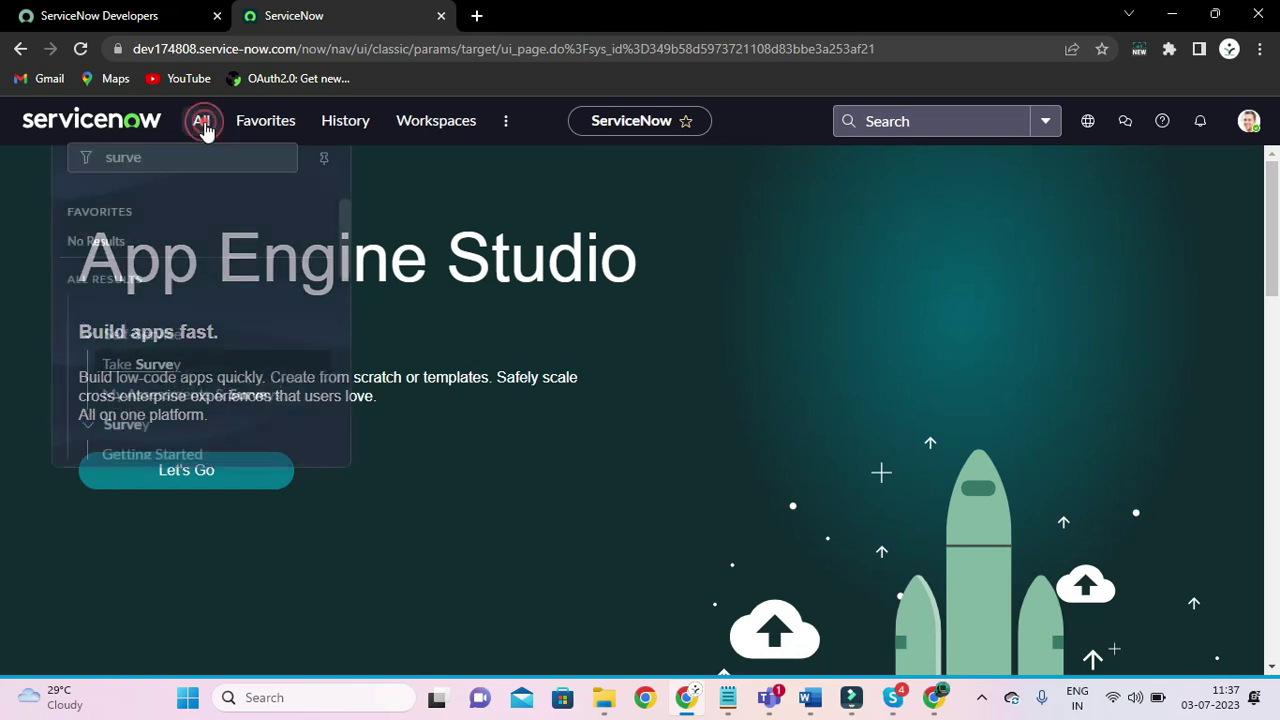
click(323, 174)
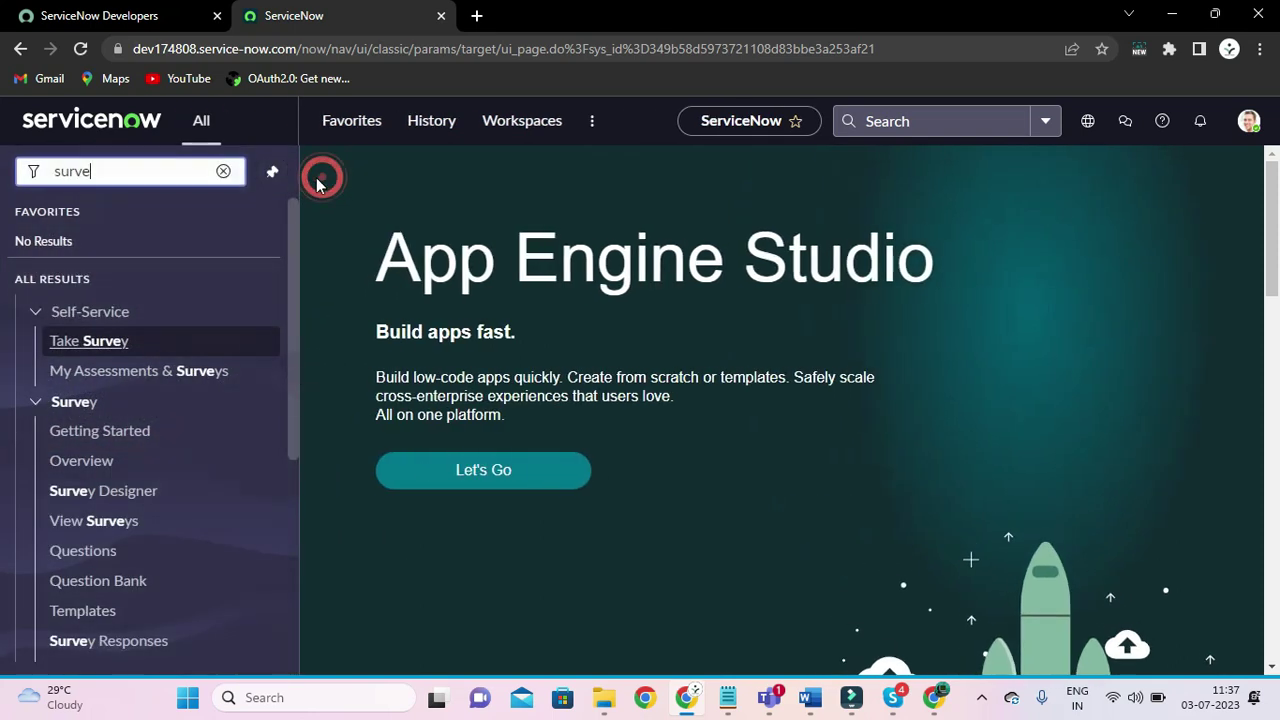
click(164, 170)
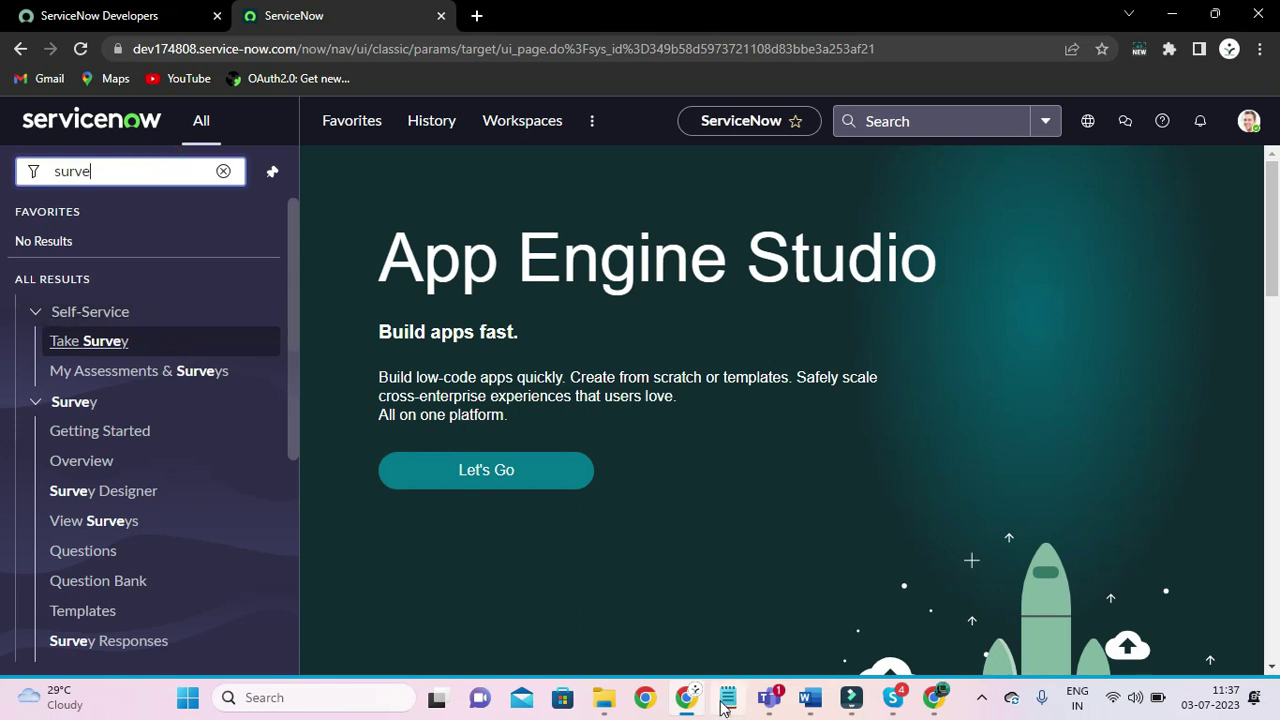
Switch to the Notepad notes, review the two planned survey questions and their options, and return to the browser
mouse_move(727, 697)
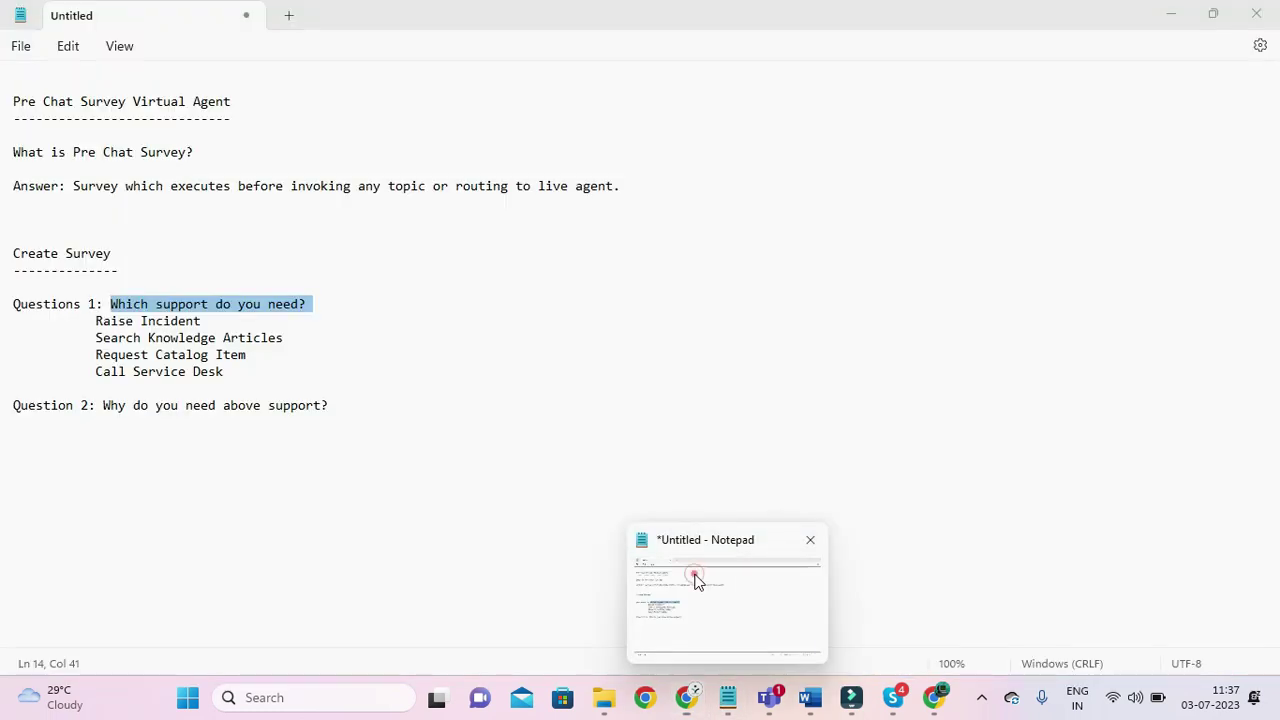
click(697, 582)
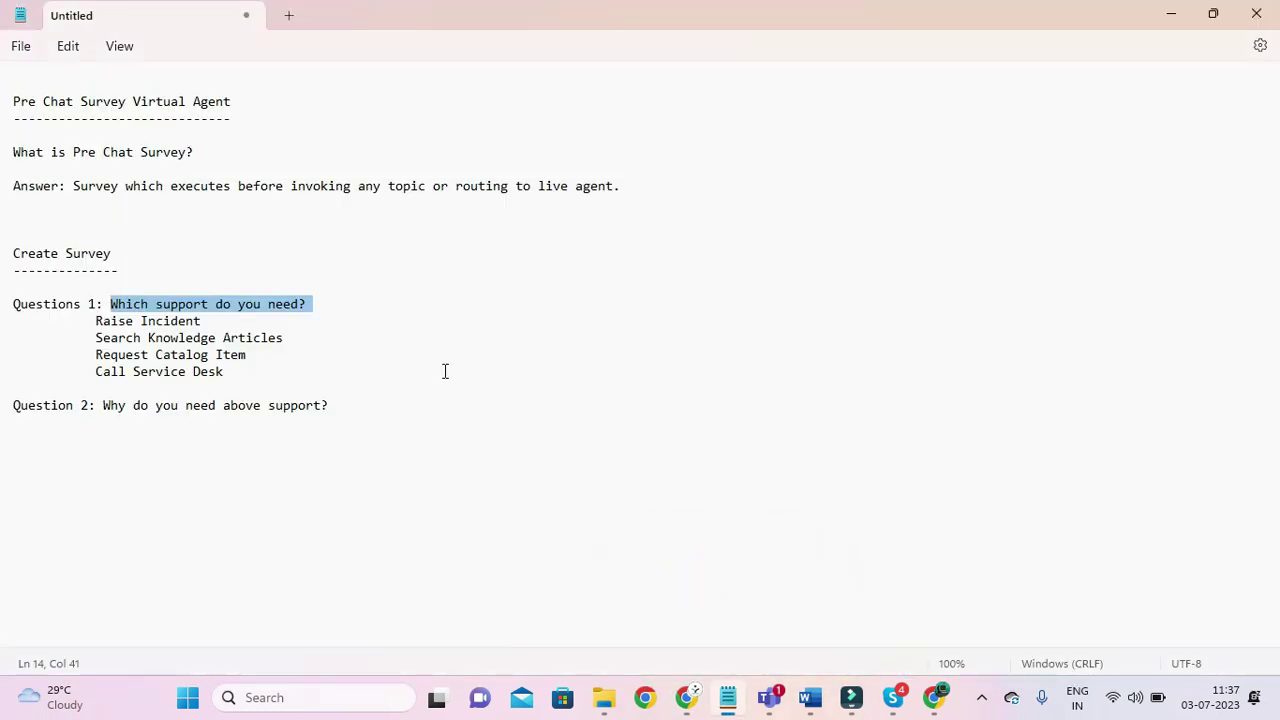
click(445, 371)
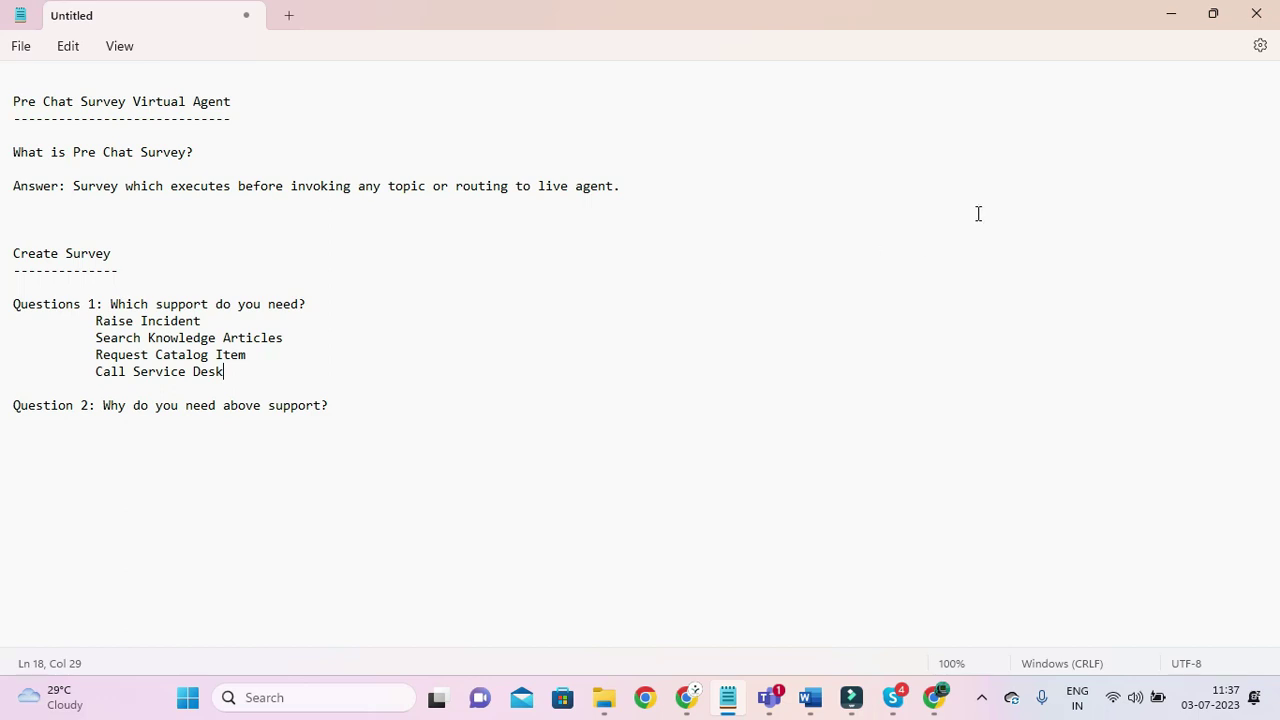
click(1171, 17)
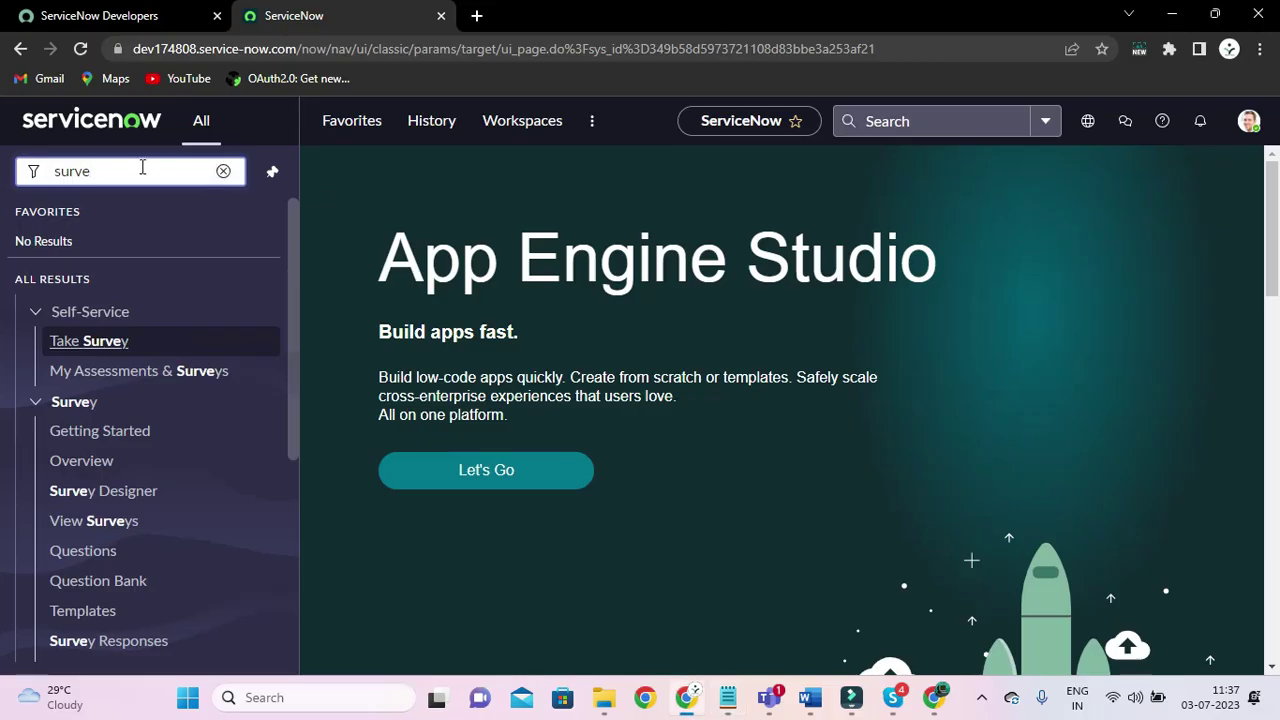
Filter the navigator for "survey" and open Survey Designer
text(y)
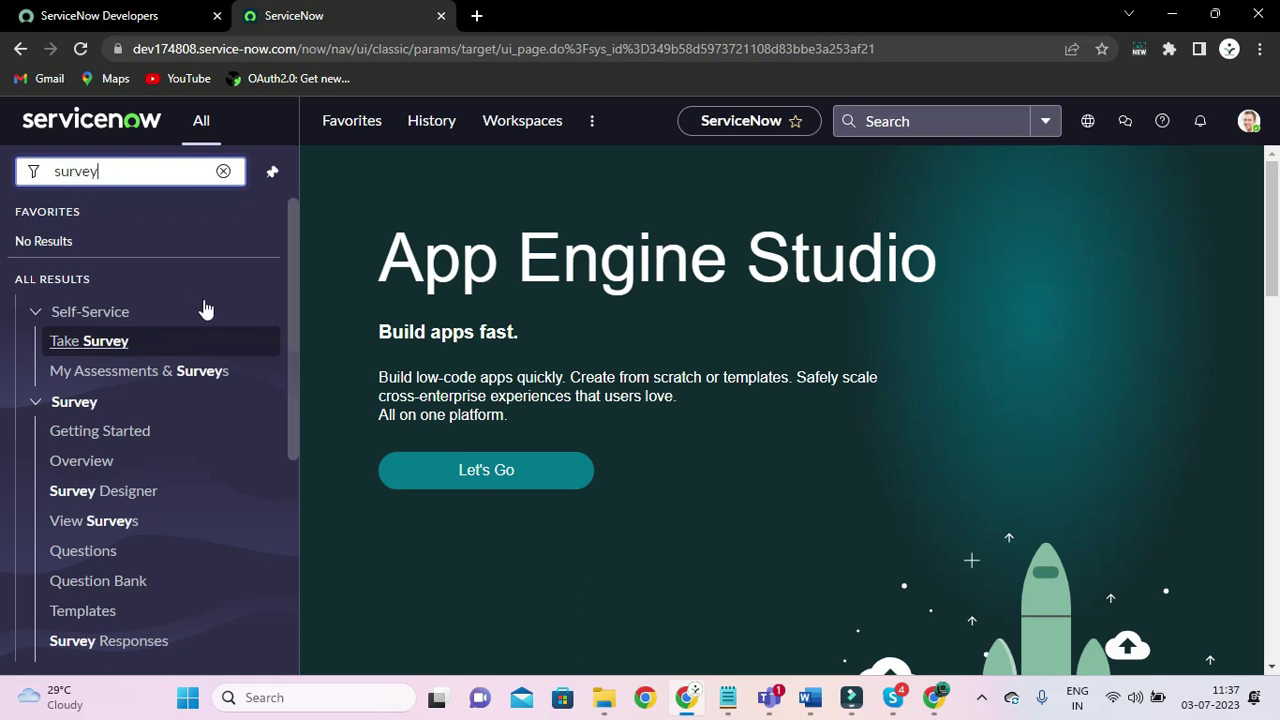
scroll(229, 449, down, 1)
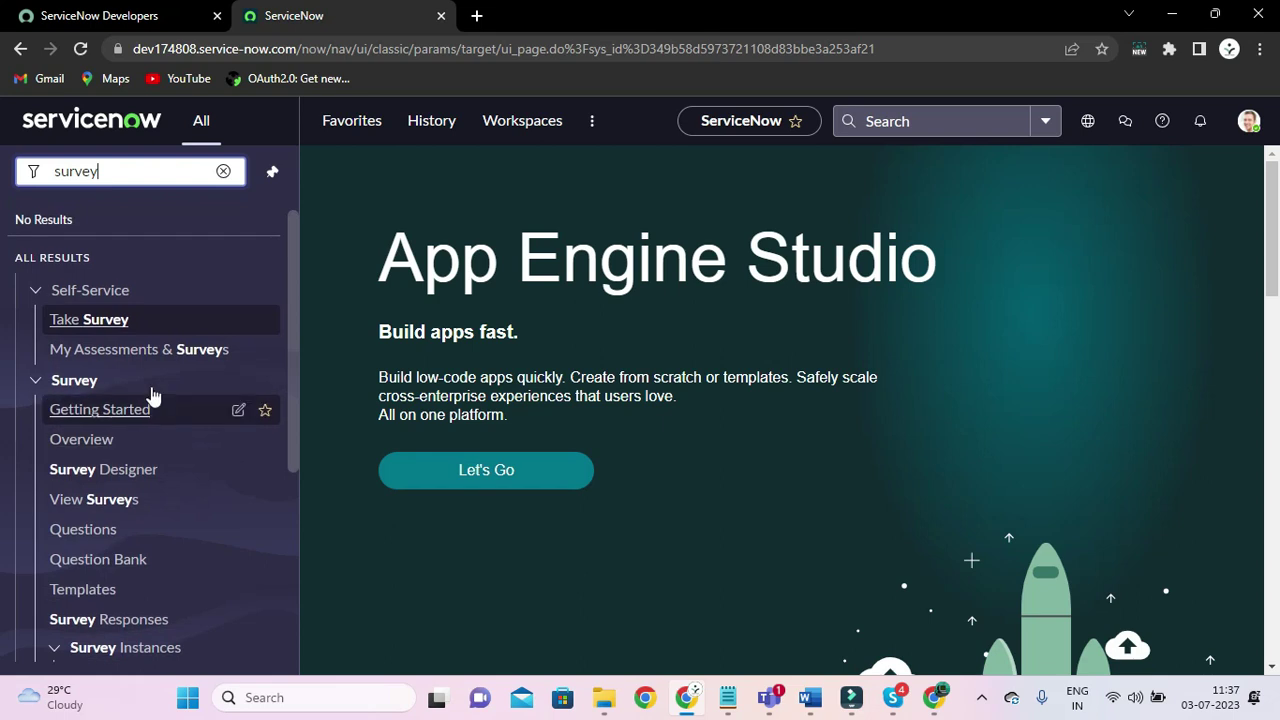
scroll(150, 396, down, 1)
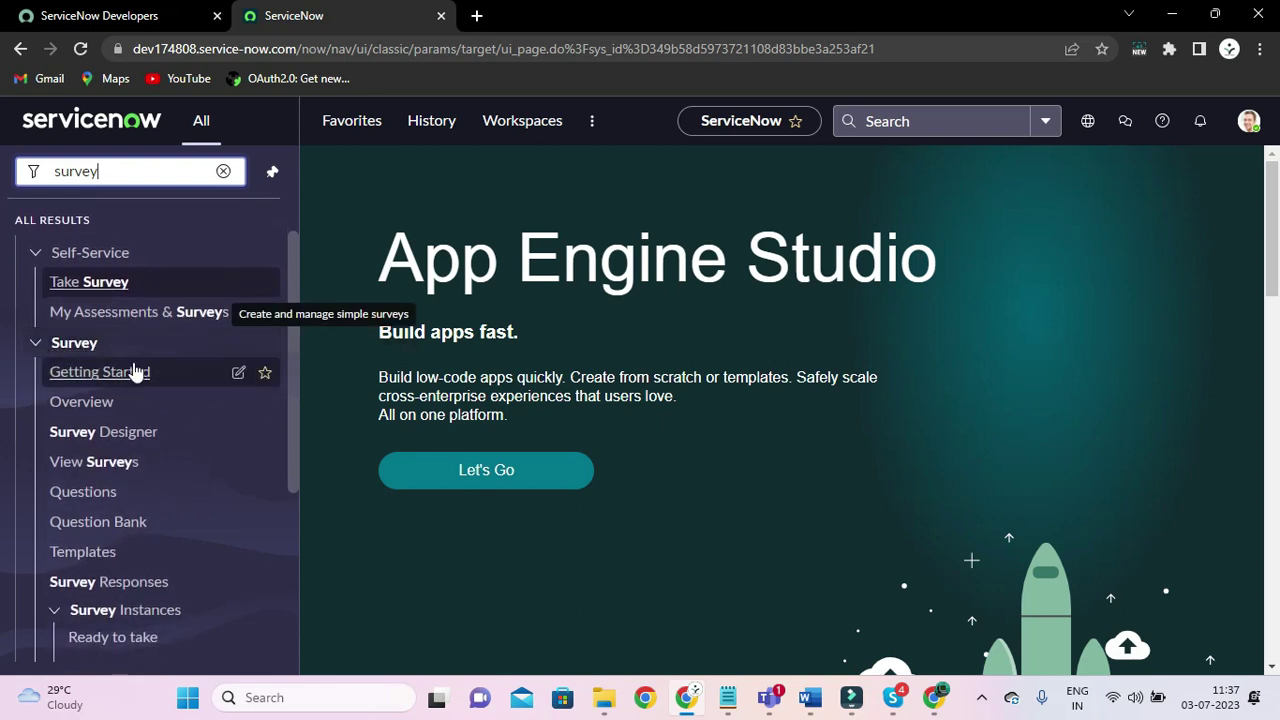
click(104, 434)
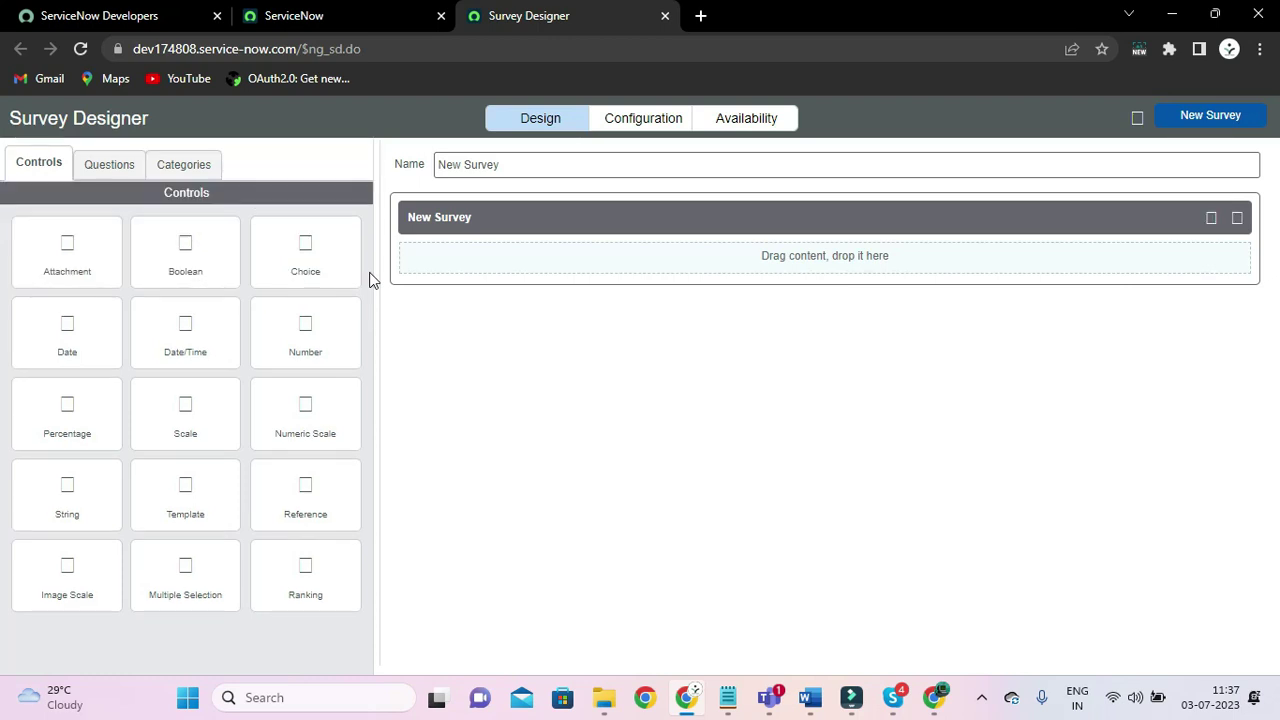
Name the new survey "Demo Pre-Chat Survey VA"
click(523, 165)
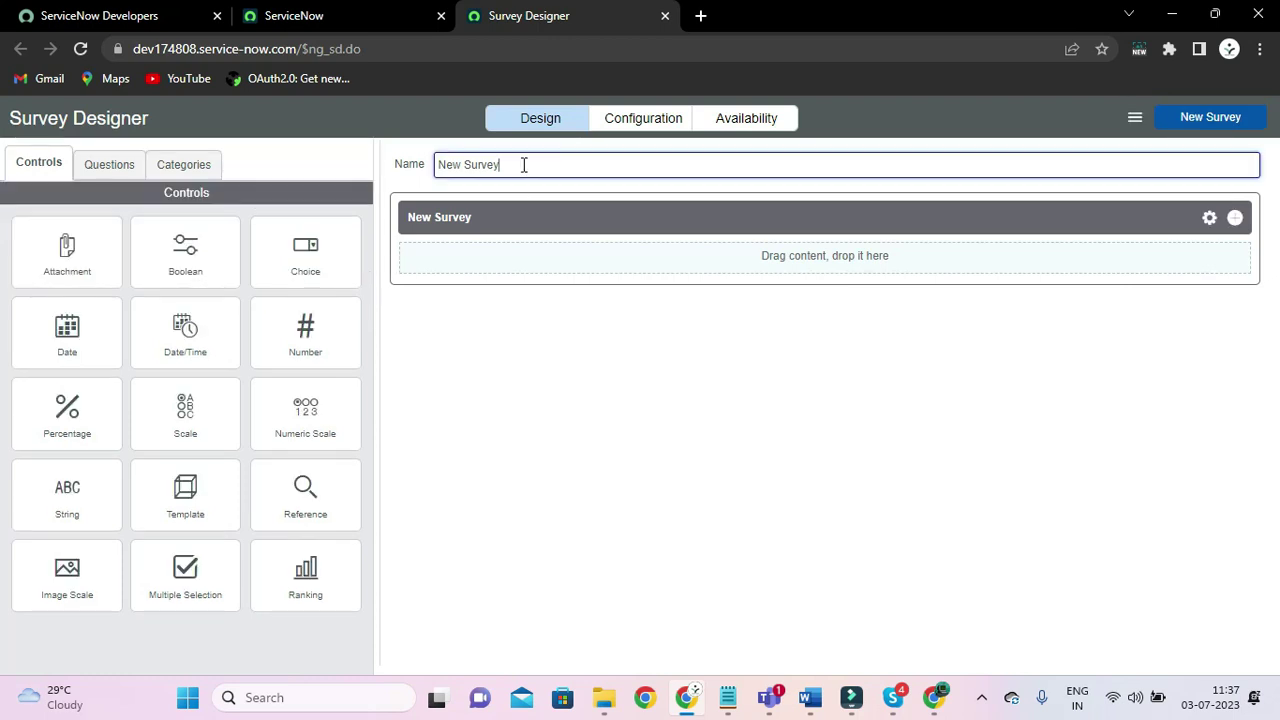
key(BackSpace)
key(BackSpace)
key(BackSpace)
key(BackSpace)
key(BackSpace)
key(BackSpace)
key(BackSpace)
key(BackSpace)
key(BackSpace)
key(BackSpace)
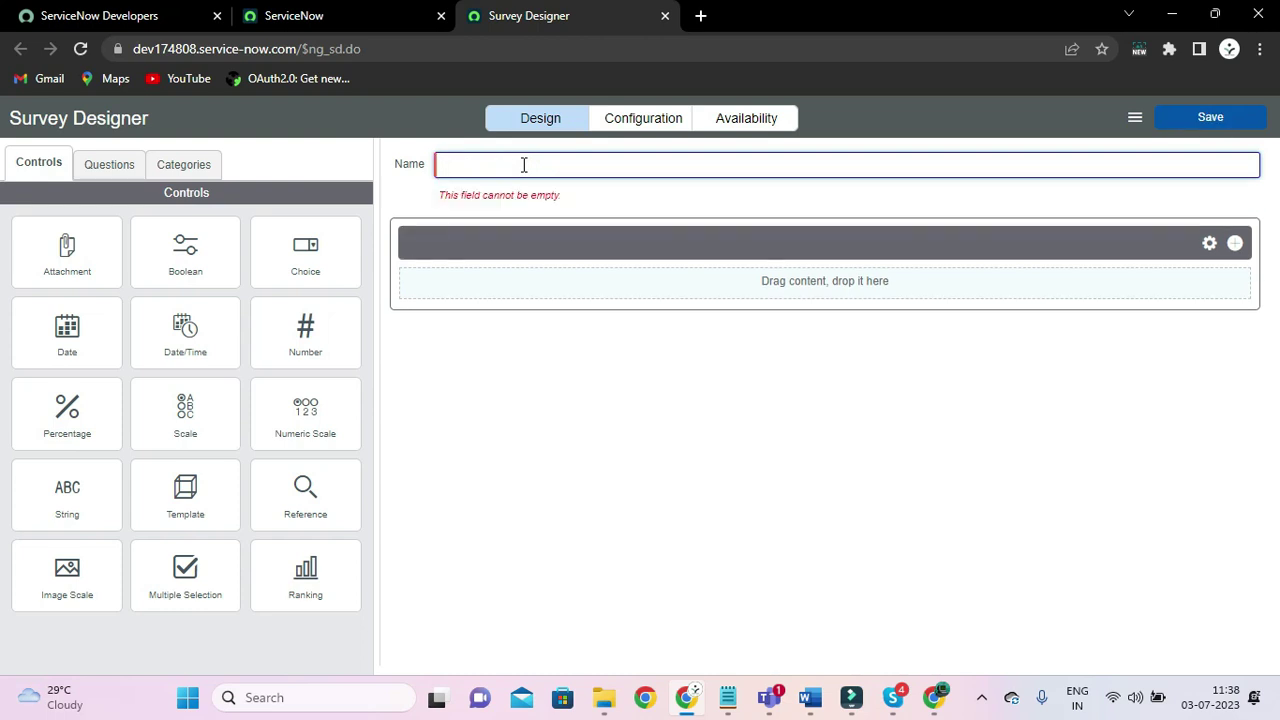
text(Demo Pre chat)
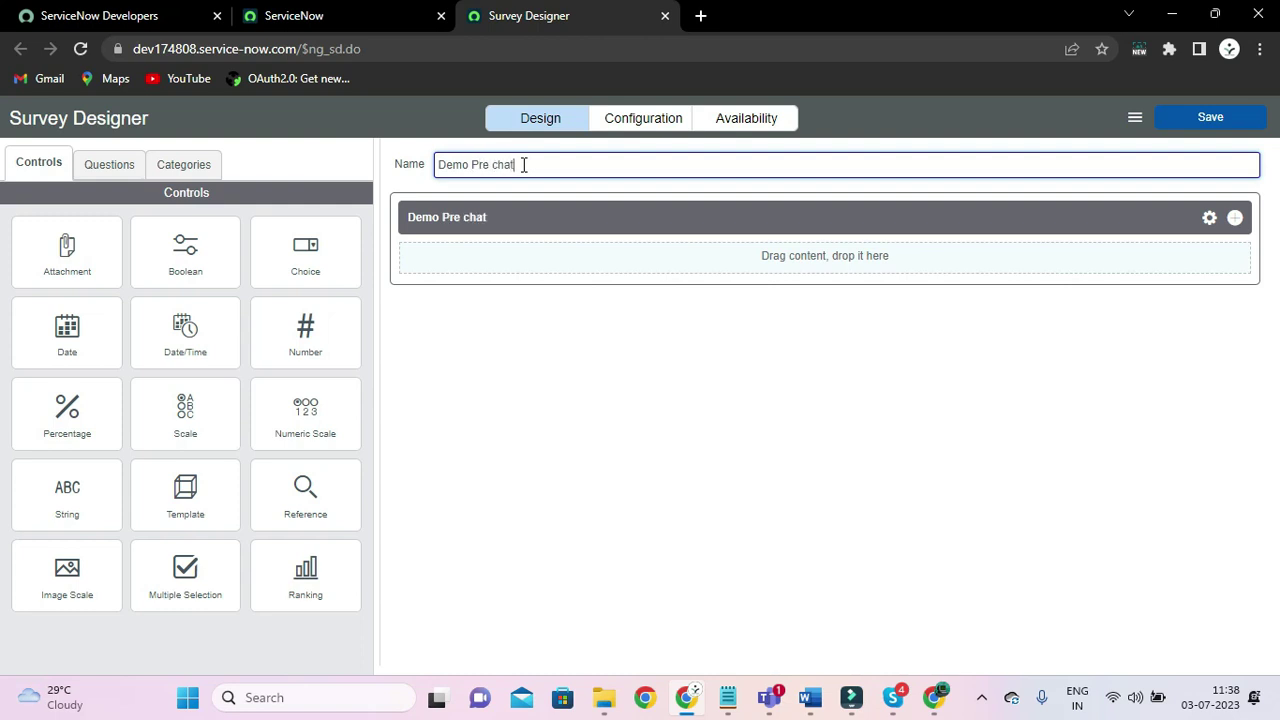
key(BackSpace)
key(BackSpace)
key(BackSpace)
key(BackSpace)
text(Ch)
key(BackSpace)
key(BackSpace)
text(-Chat Survey)
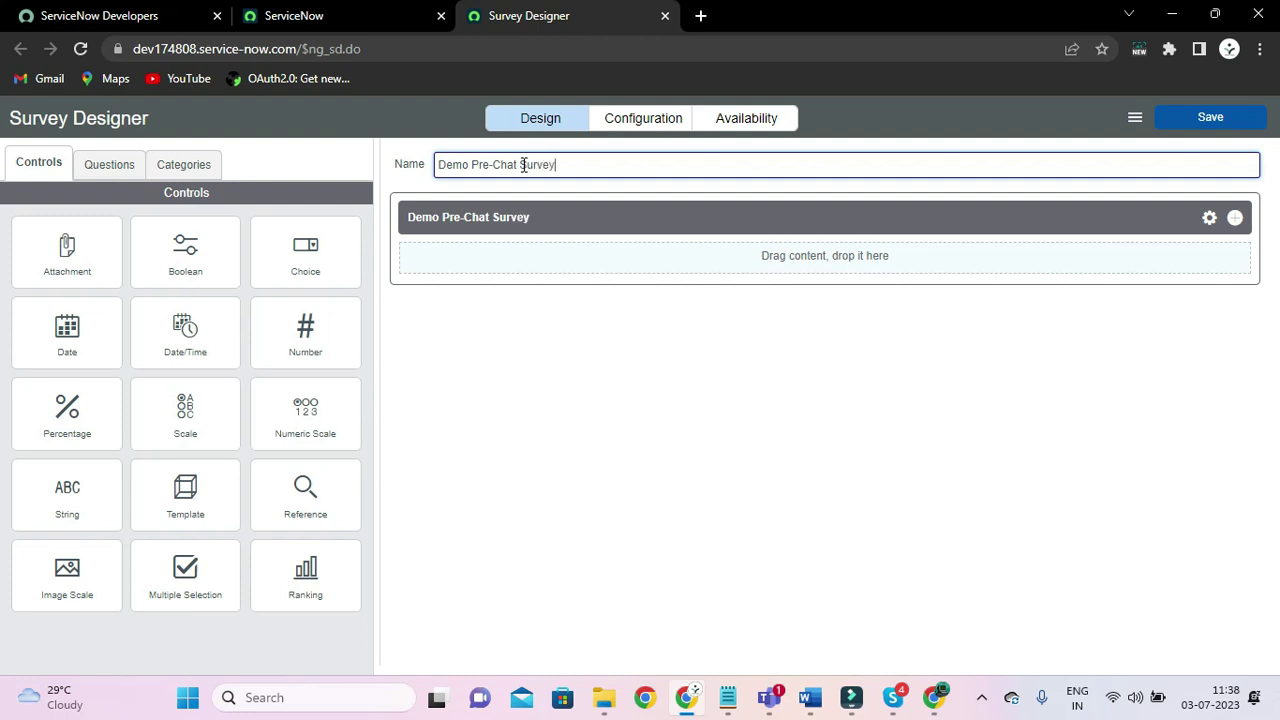
text( VA)
click(576, 351)
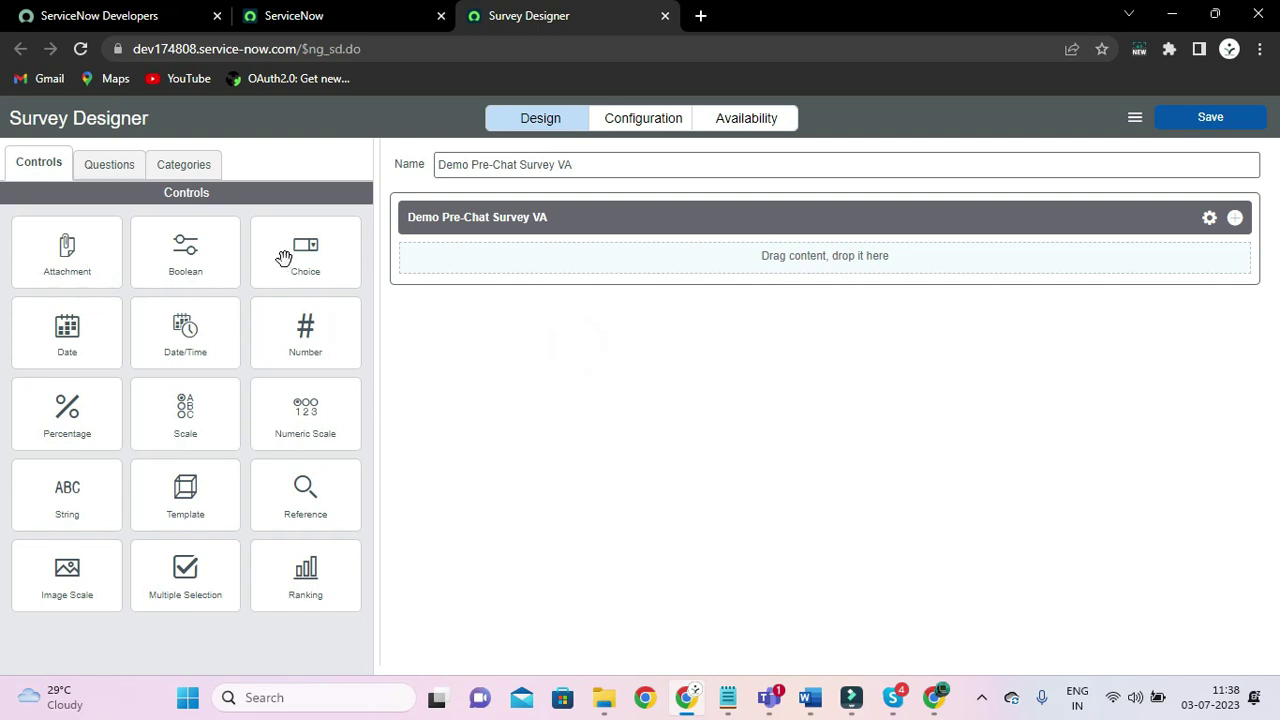
Add a Choice question to the survey section and clear its default question text
drag(284, 258, 452, 270)
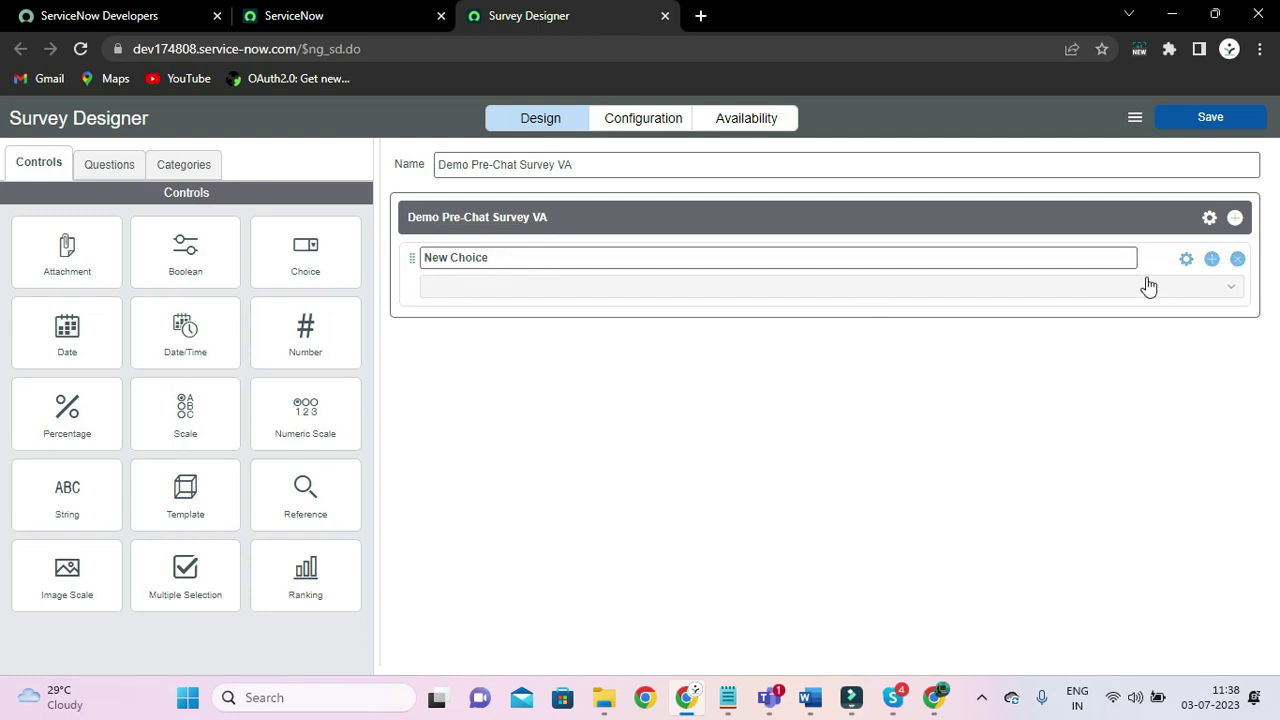
click(716, 261)
key(BackSpace)
key(BackSpace)
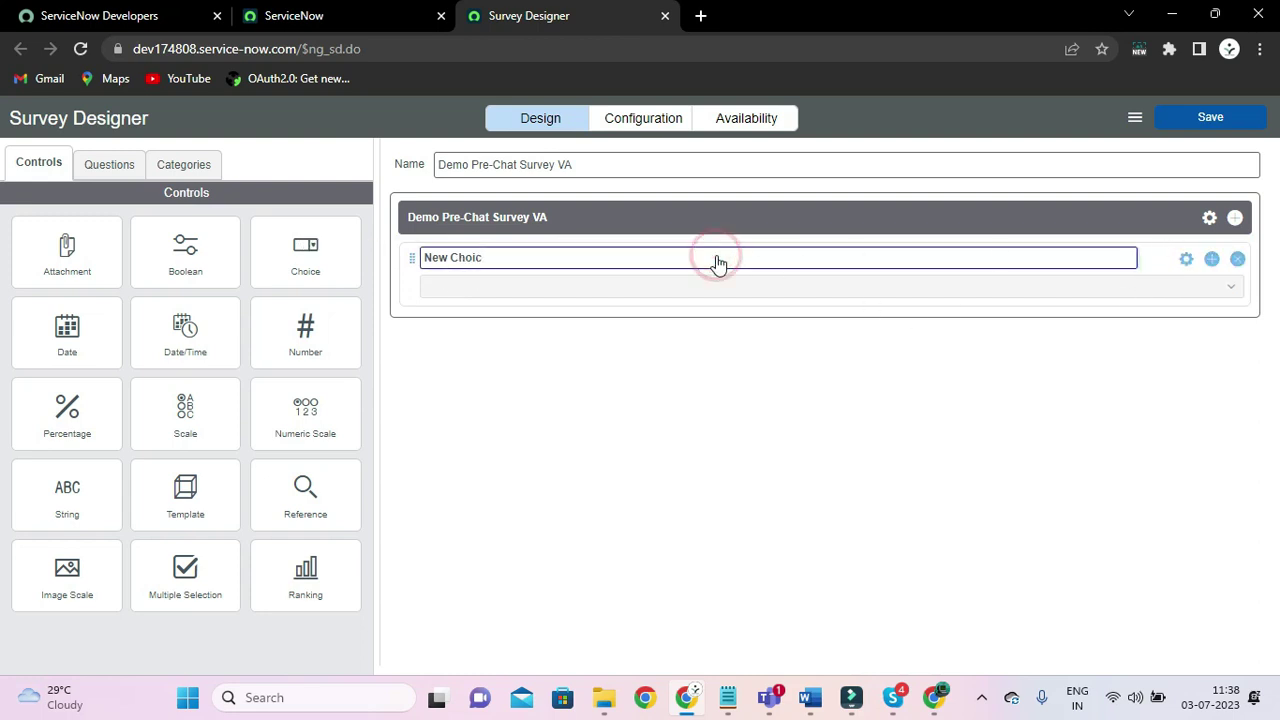
key(BackSpace)
key(BackSpace)
key(BackSpace)
key(BackSpace)
key(BackSpace)
key(BackSpace)
key(BackSpace)
key(BackSpace)
Check the wording of question 1 in the Notepad notes and return to Survey Designer
mouse_move(728, 697)
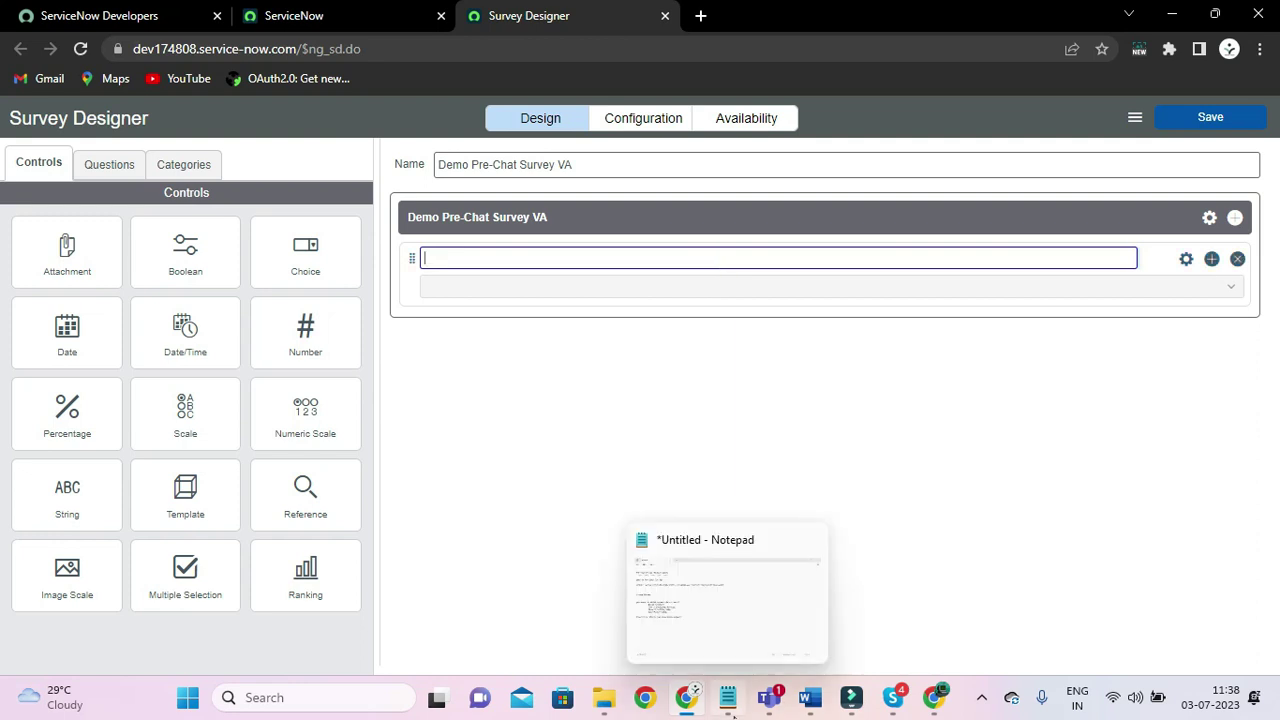
click(705, 573)
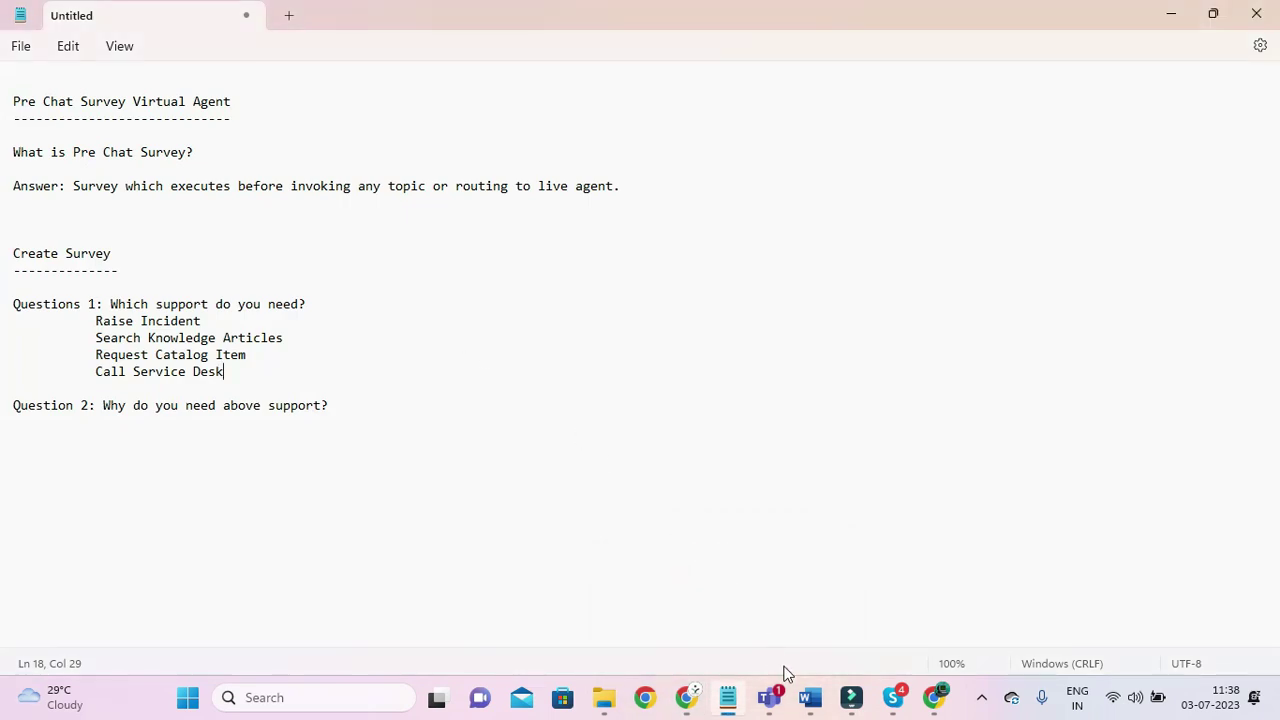
mouse_move(686, 697)
click(670, 608)
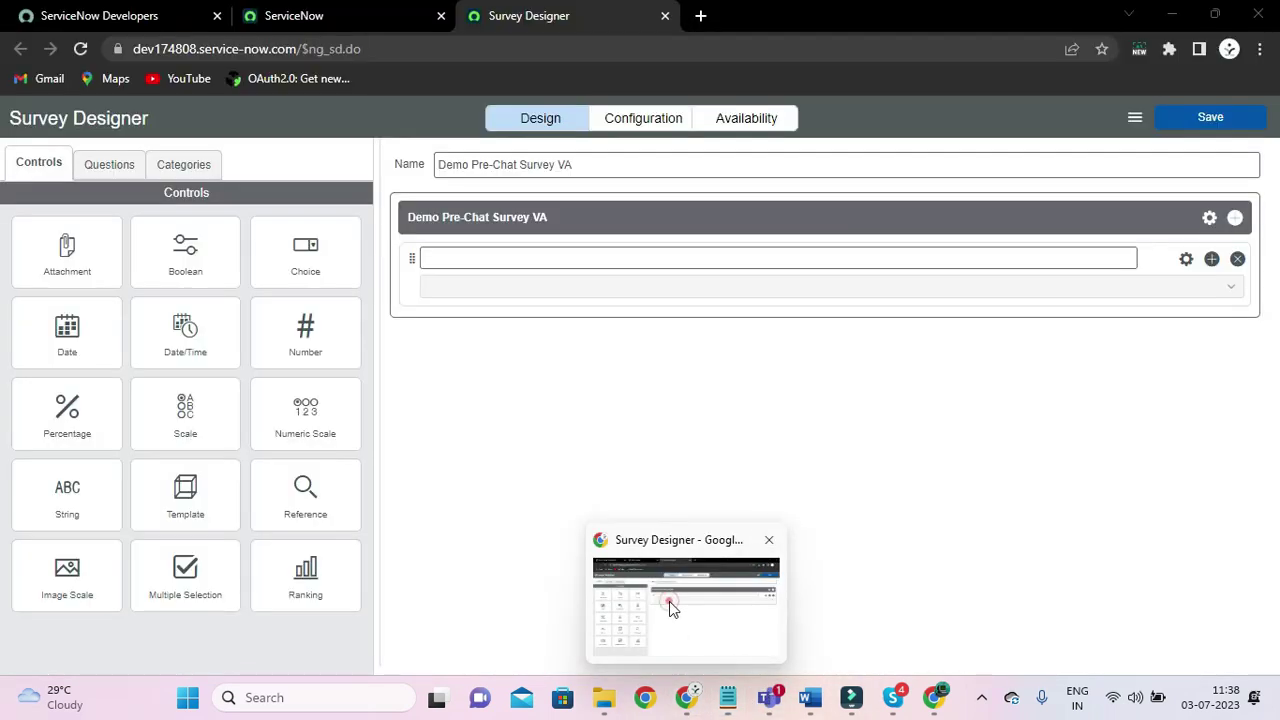
Enter "Which support are you looking for?" as the Choice question's text
click(474, 266)
text(Which su)
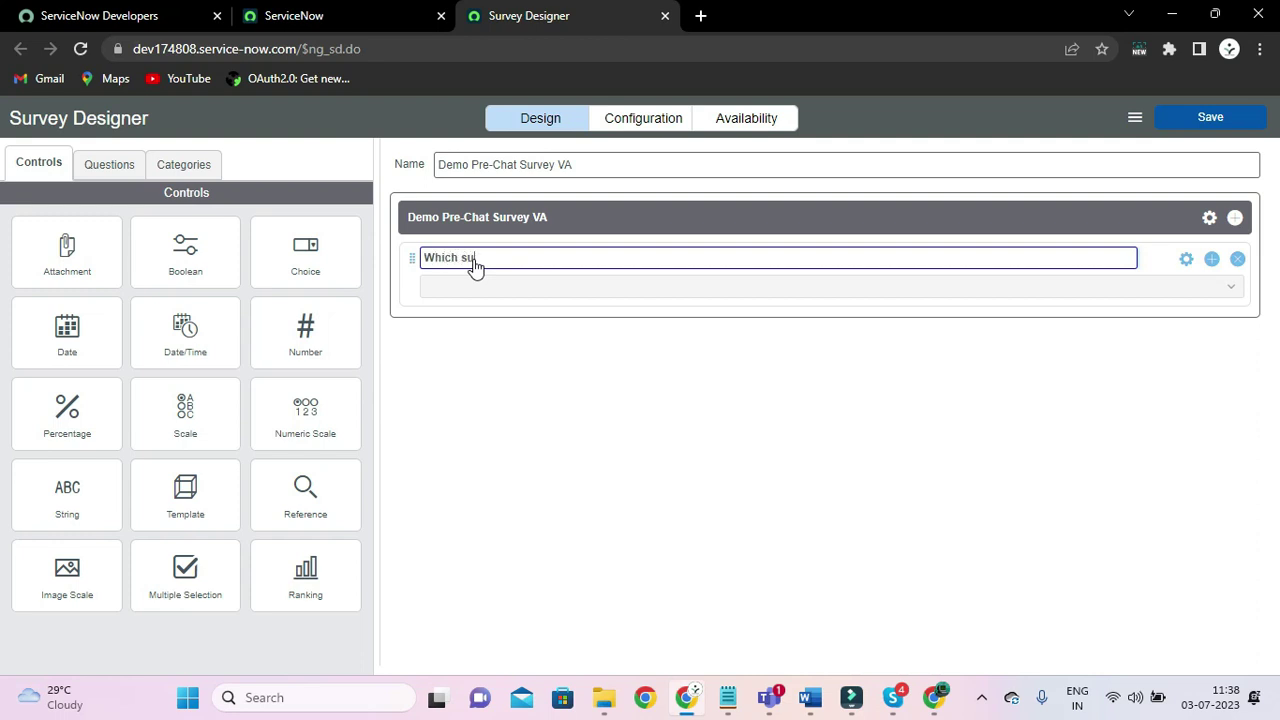
text(ppor)
key(BackSpace)
key(BackSpace)
text(rt)
key(BackSpace)
key(BackSpace)
text(ort are you looking for?)
click(773, 456)
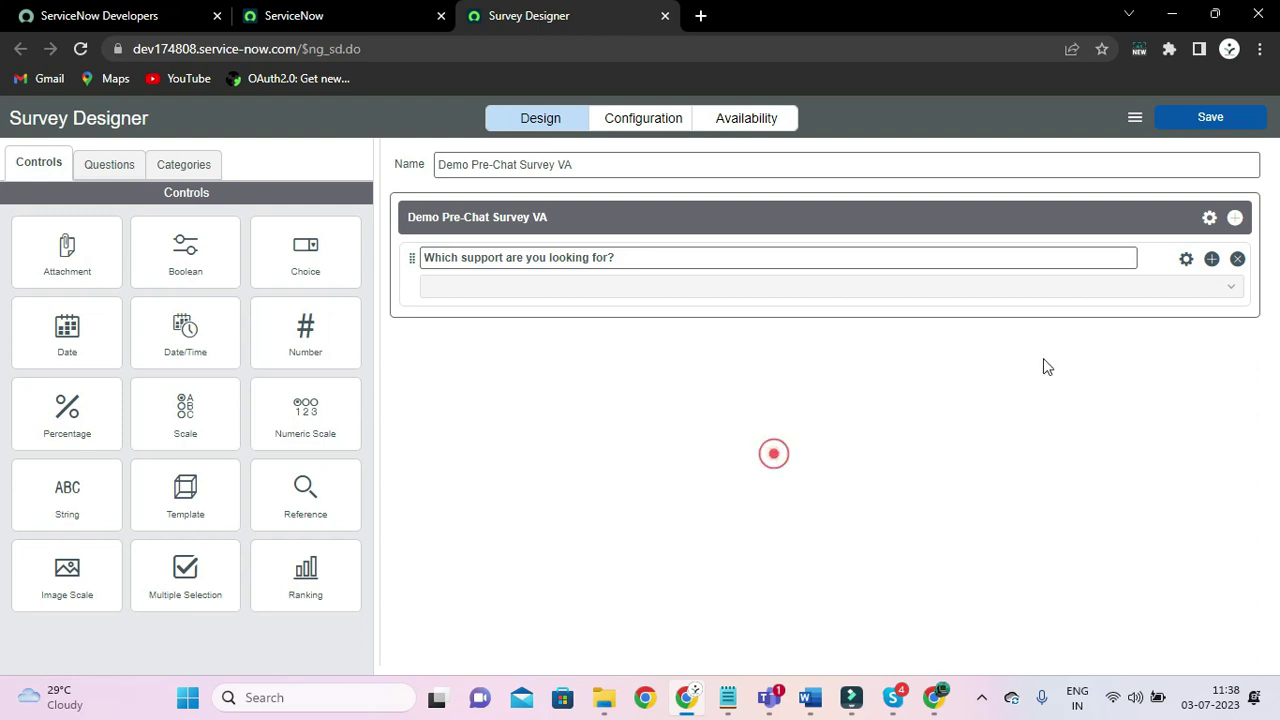
Open the Choice question's properties and set its name to "support_type"
click(1186, 260)
click(826, 440)
click(705, 351)
click(705, 351)
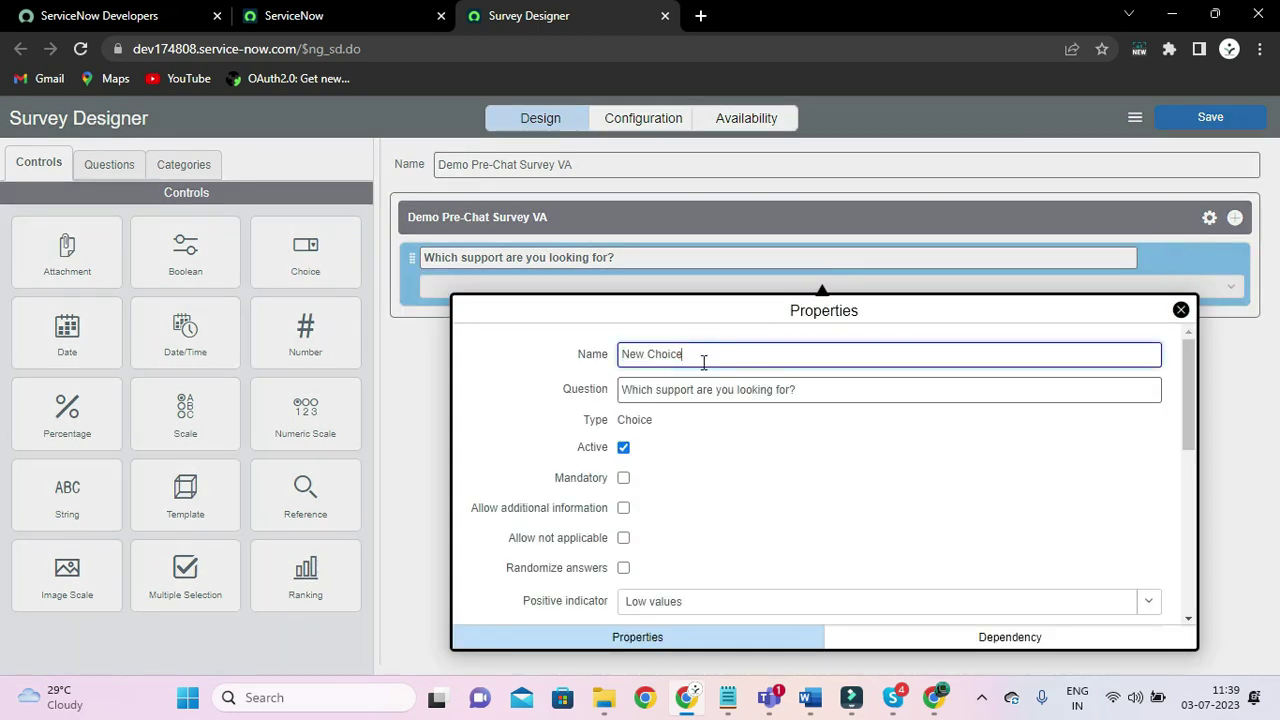
key(BackSpace)
key(BackSpace)
key(BackSpace)
key(BackSpace)
key(BackSpace)
key(BackSpace)
key(BackSpace)
key(BackSpace)
key(BackSpace)
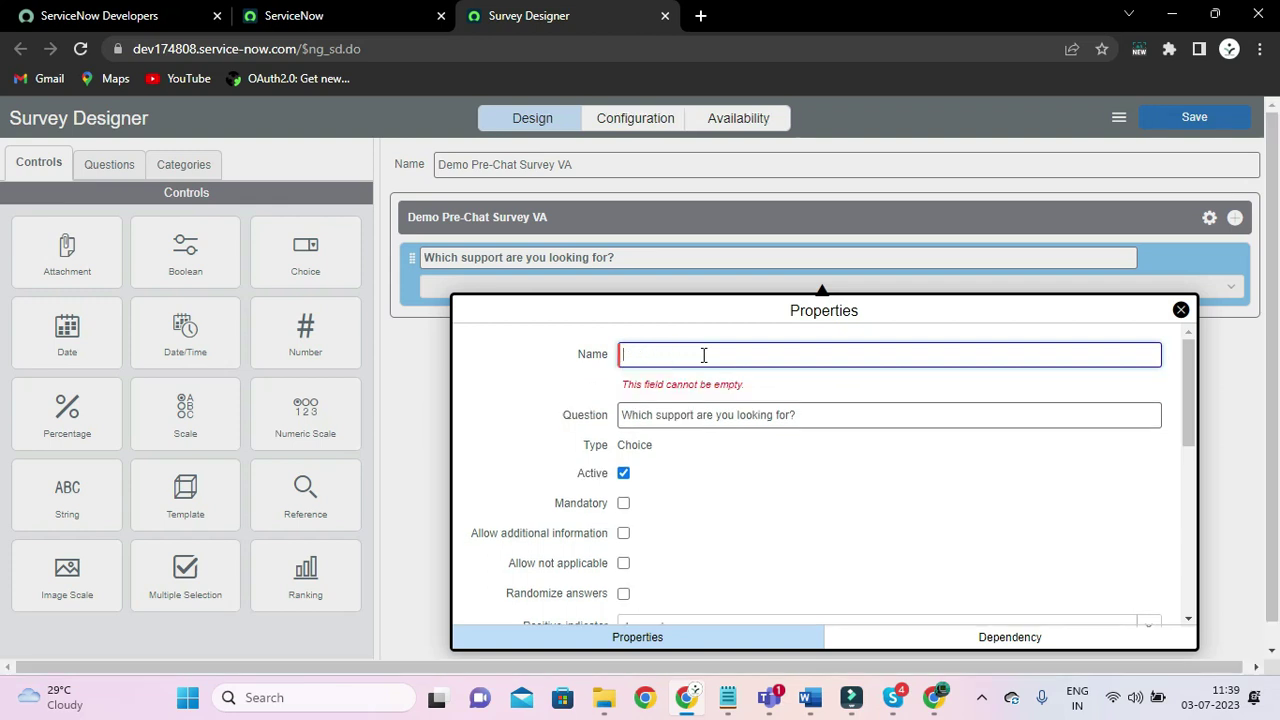
text(sup)
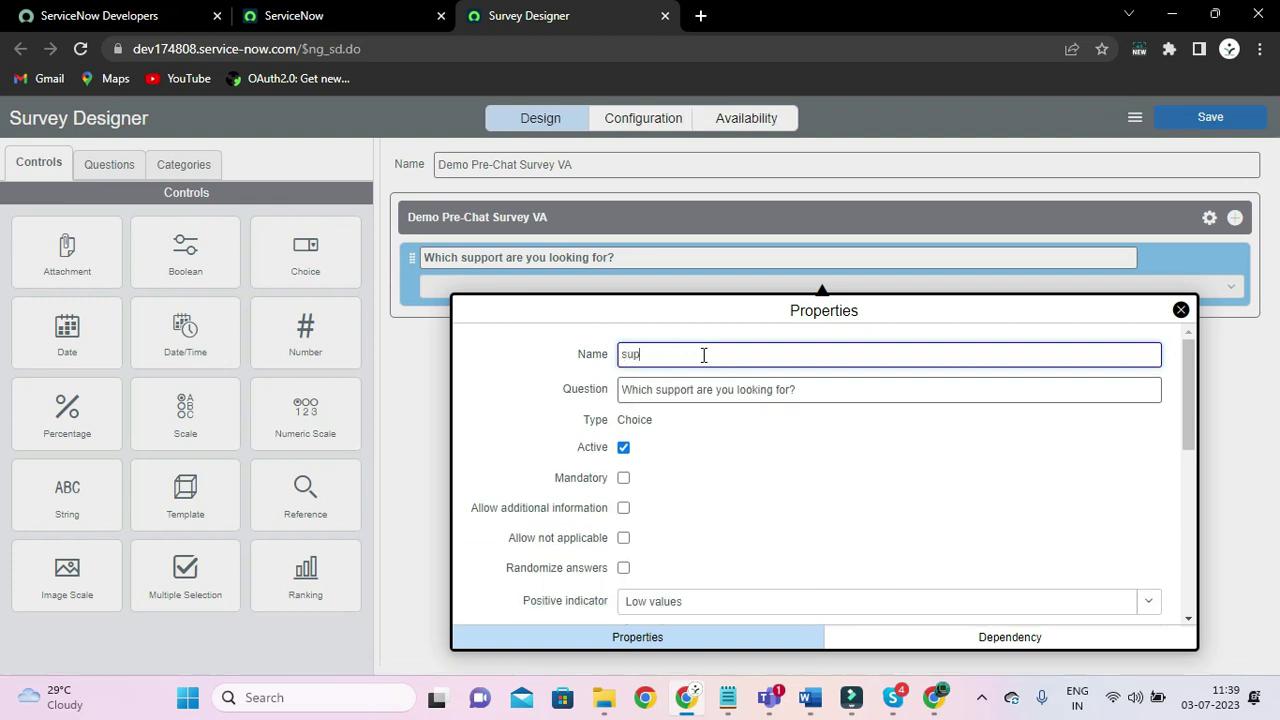
text(port_type)
Set both the label and the value of the first choice to "Raise Incident"
scroll(724, 460, down, 3)
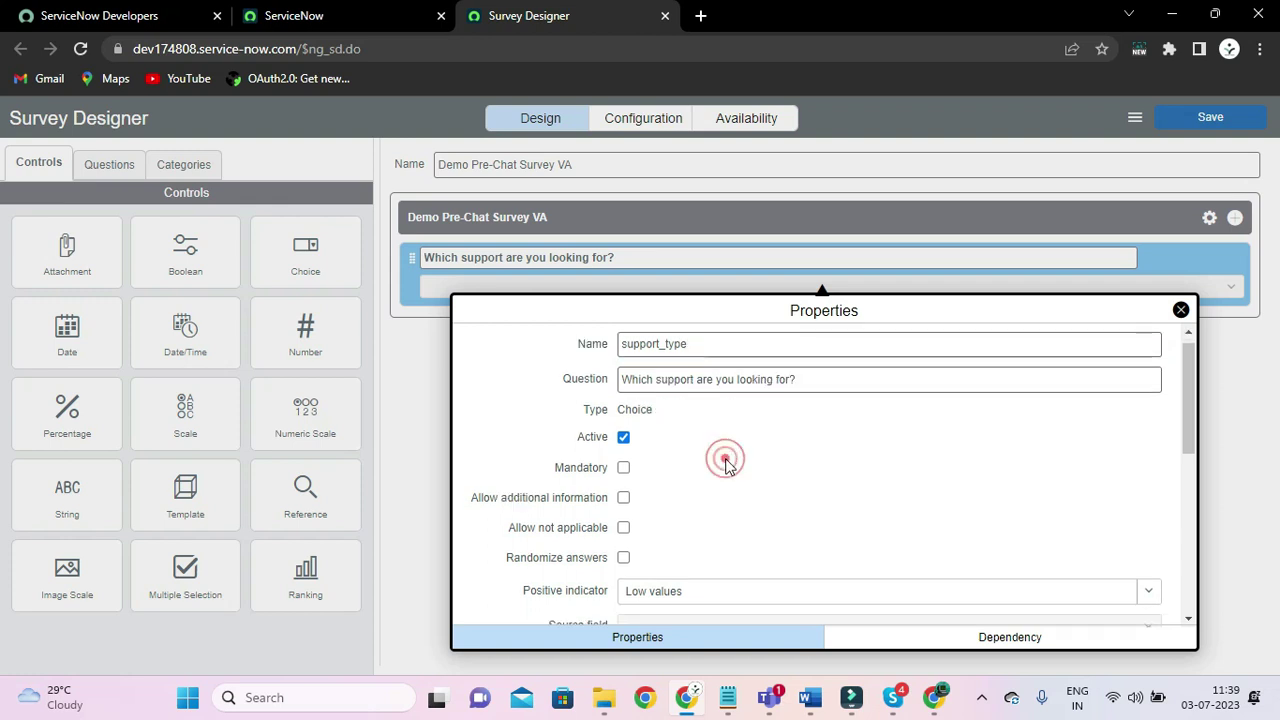
scroll(728, 467, down, 3)
click(709, 474)
key(BackSpace)
key(BackSpace)
key(BackSpace)
key(BackSpace)
key(BackSpace)
key(BackSpace)
key(BackSpace)
key(BackSpace)
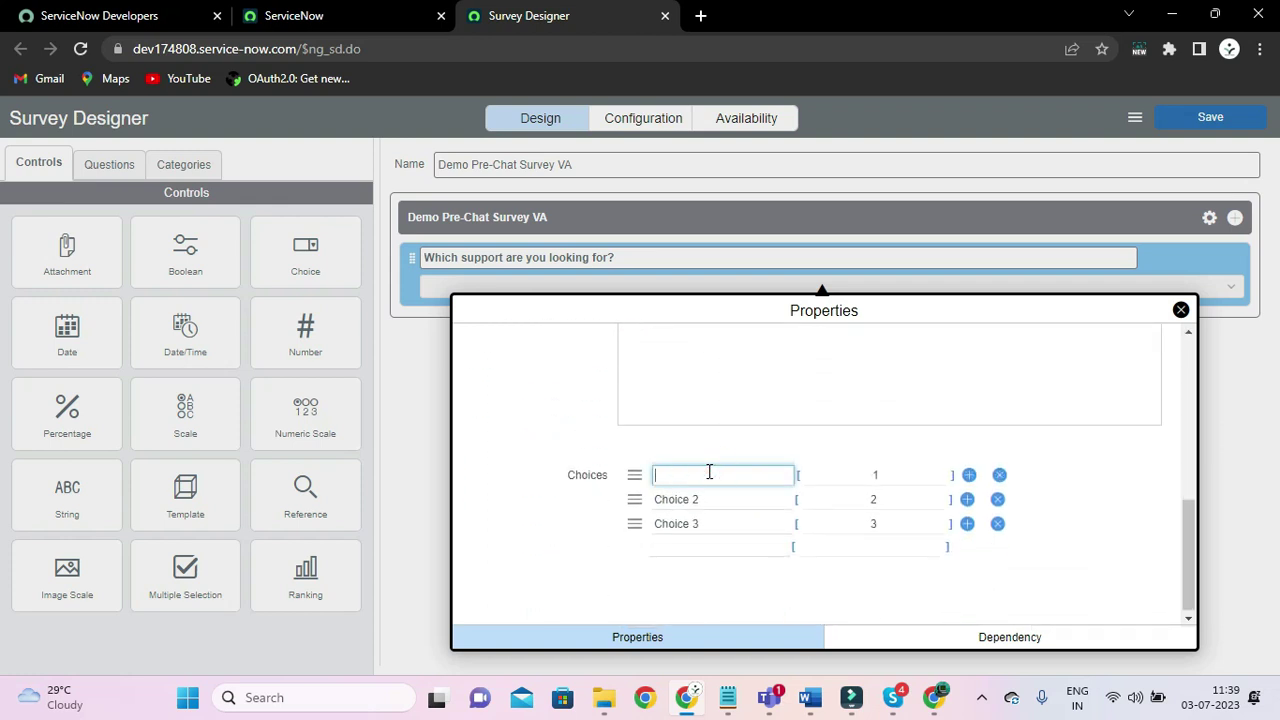
text(Raise Incident)
triple_click(709, 476)
key(ctrl+c)
click(859, 474)
double_click(859, 474)
key(ctrl+v)
Set both the label and the value of the second choice to "Request Item"
click(709, 500)
key(BackSpace)
key(BackSpace)
key(BackSpace)
key(BackSpace)
key(BackSpace)
key(BackSpace)
key(BackSpace)
key(BackSpace)
text(Request )
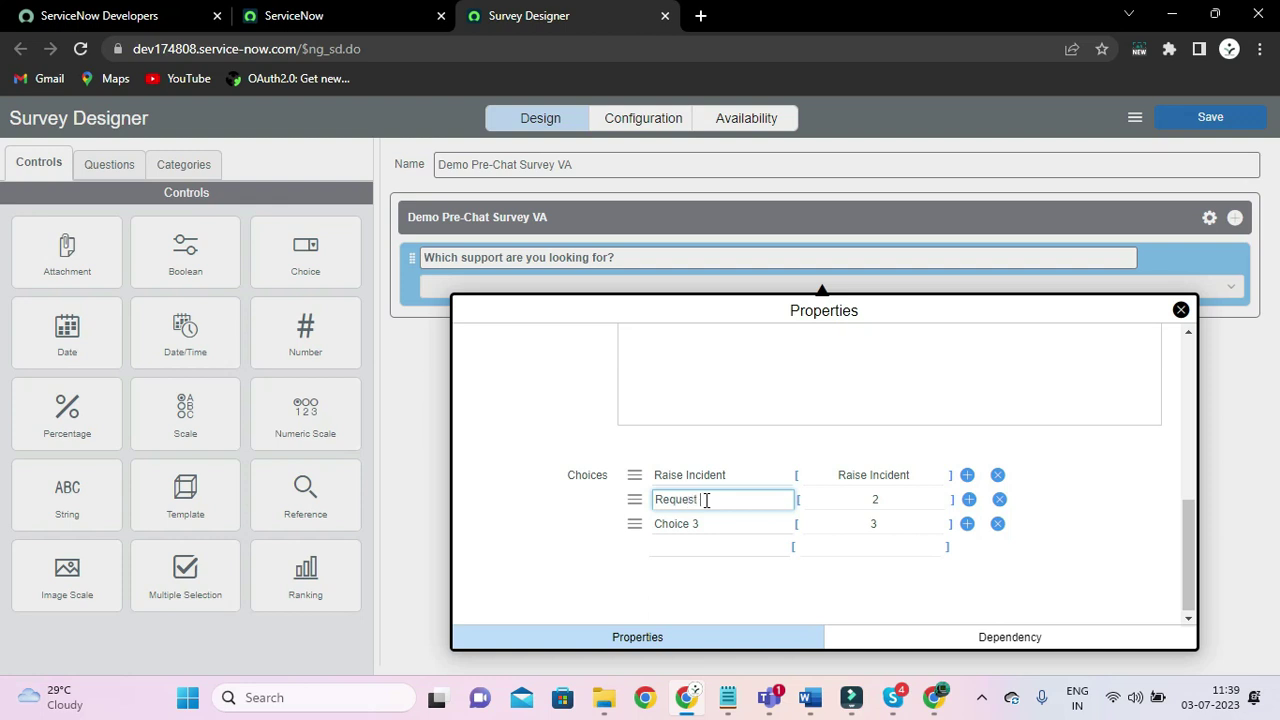
text(Item)
double_click(708, 501)
triple_click(709, 501)
key(ctrl+c)
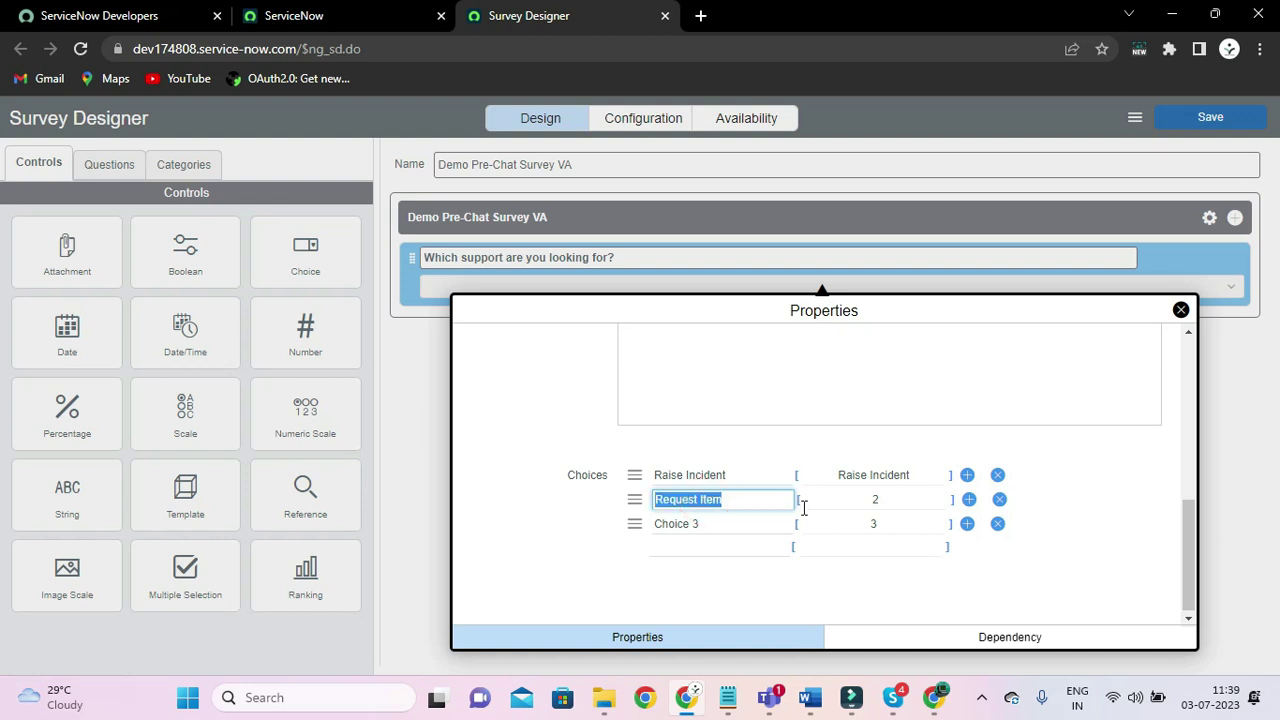
click(882, 499)
key(BackSpace)
key(ctrl+v)
click(645, 584)
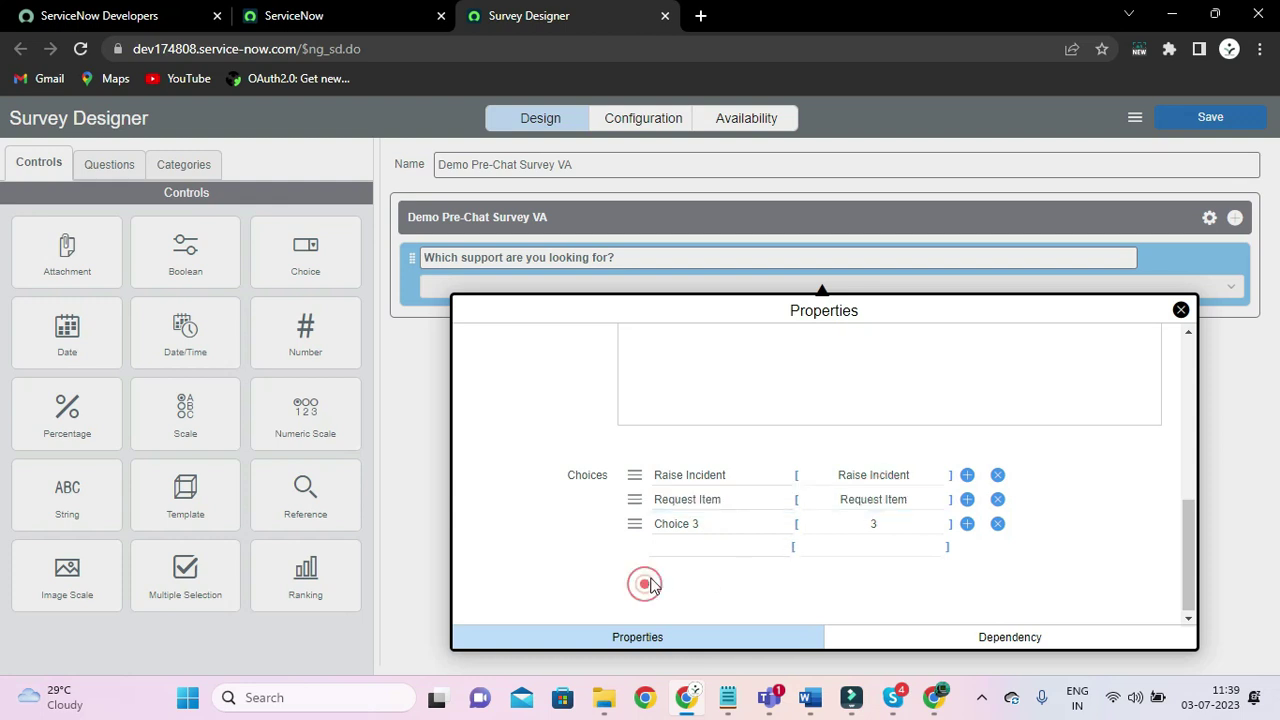
Set both the label and the value of the third choice to "Search Articles"
click(705, 525)
click(705, 525)
key(BackSpace)
key(BackSpace)
key(BackSpace)
key(BackSpace)
key(BackSpace)
key(BackSpace)
key(BackSpace)
key(BackSpace)
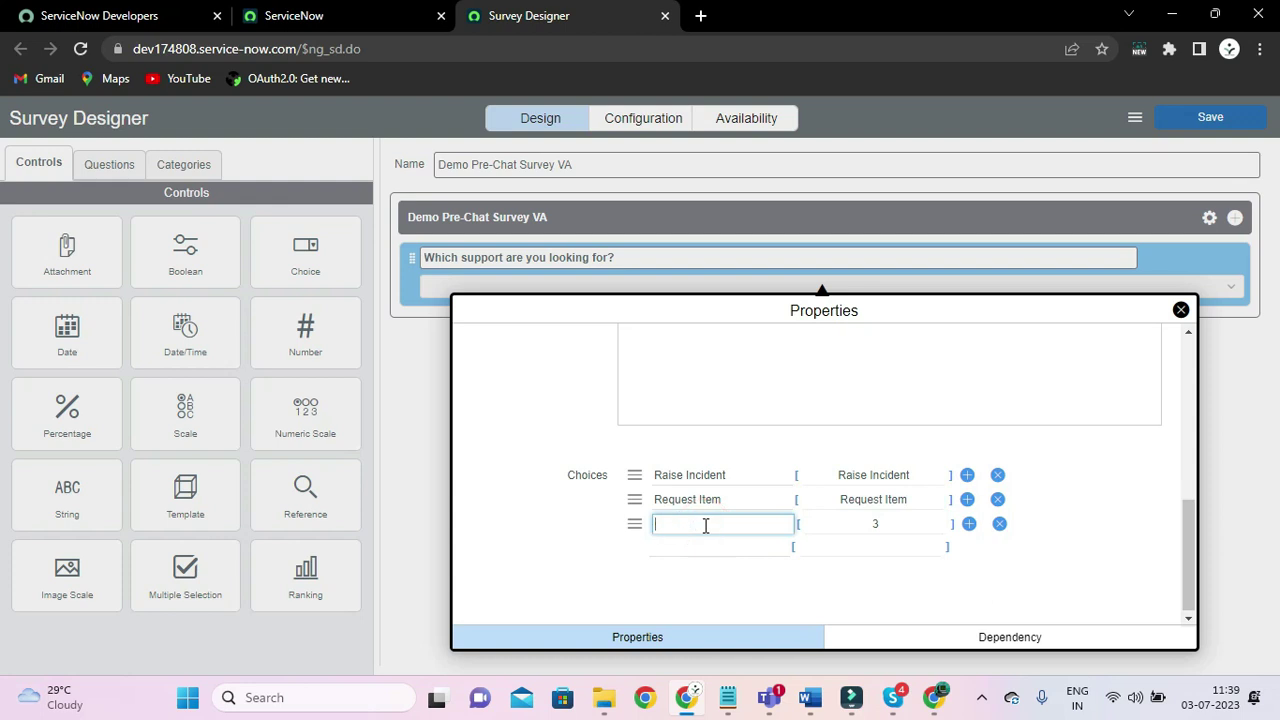
text(Search )
text(An)
text(es)
key(ctrl+a)
key(ctrl+c)
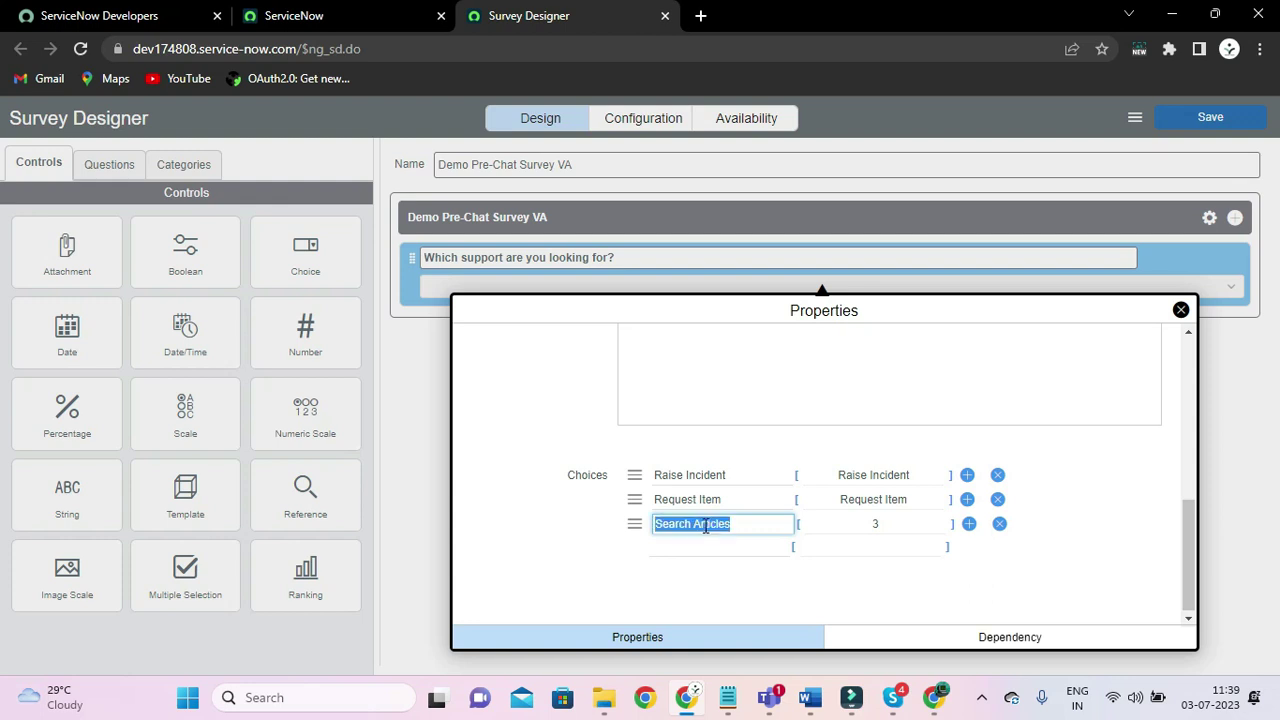
click(884, 521)
key(ctrl+v)
Set both the label and the value of the fourth choice to "Connect Agent"
click(737, 541)
click(737, 541)
text(Con)
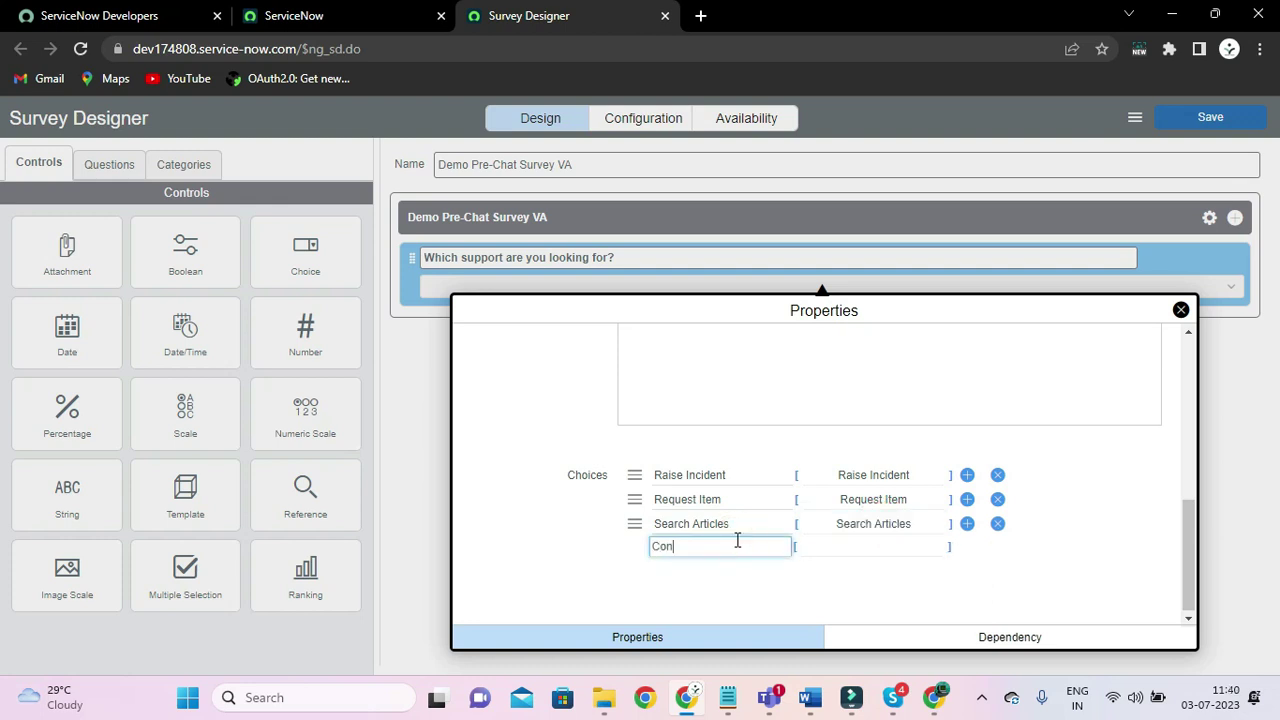
text(nect Agent)
triple_click(687, 543)
key(ctrl+c)
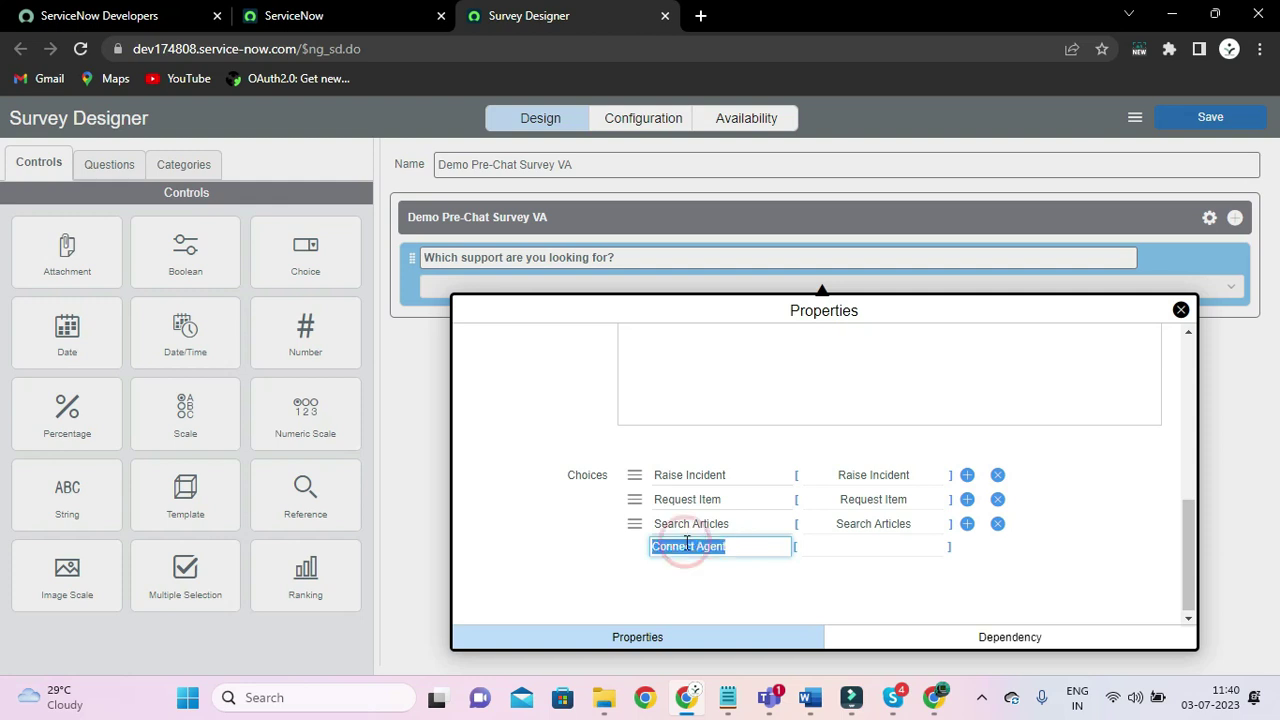
click(870, 540)
key(ctrl+v)
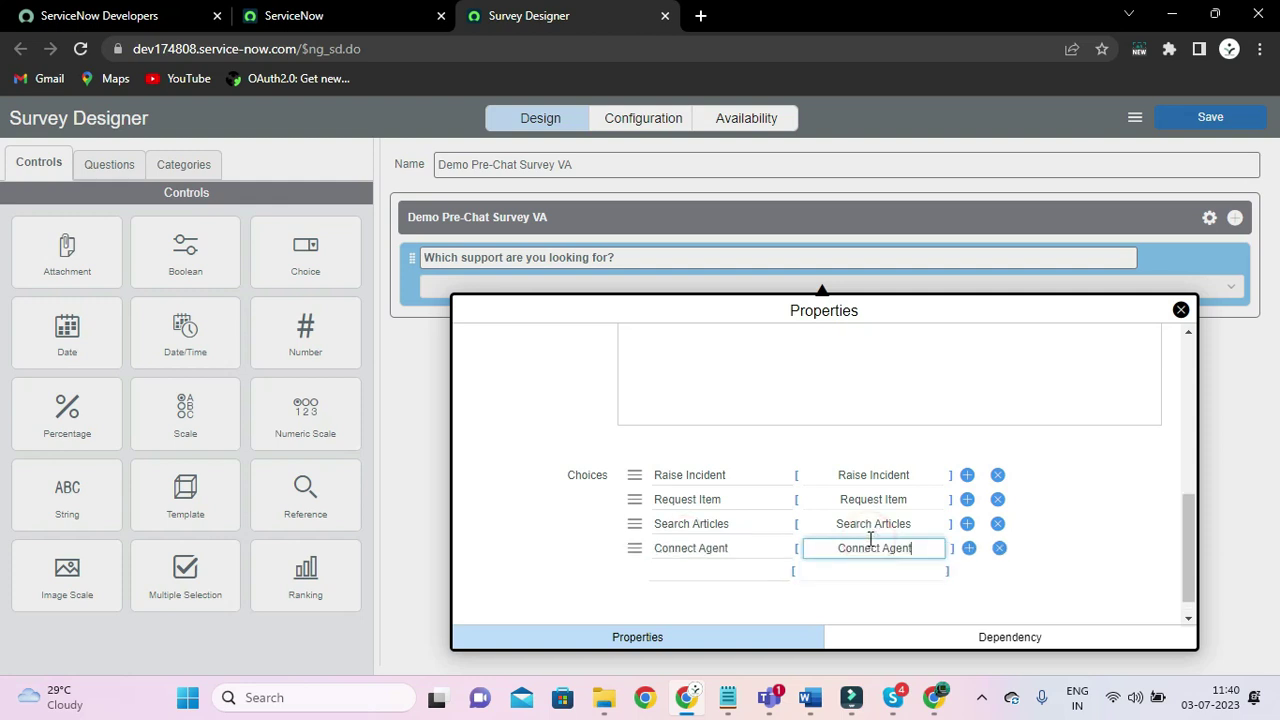
Set both the label and the value of the fifth choice to "Others"
click(717, 570)
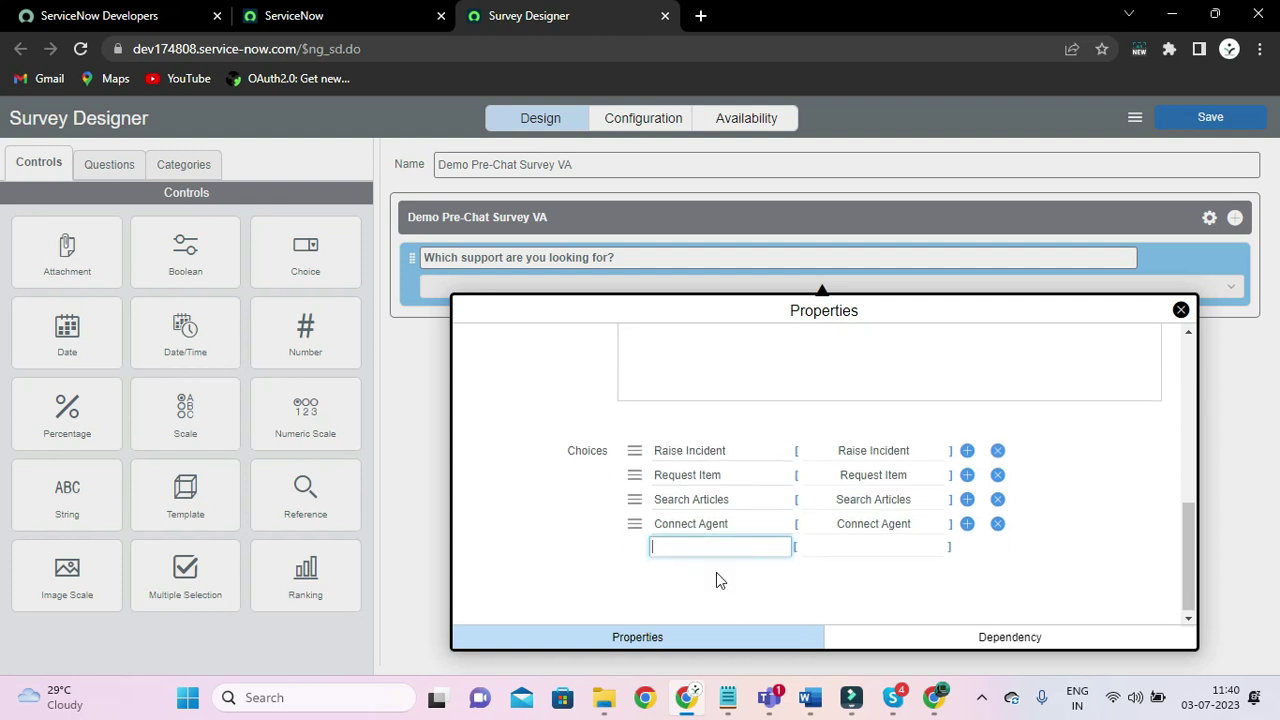
text(Others)
click(829, 549)
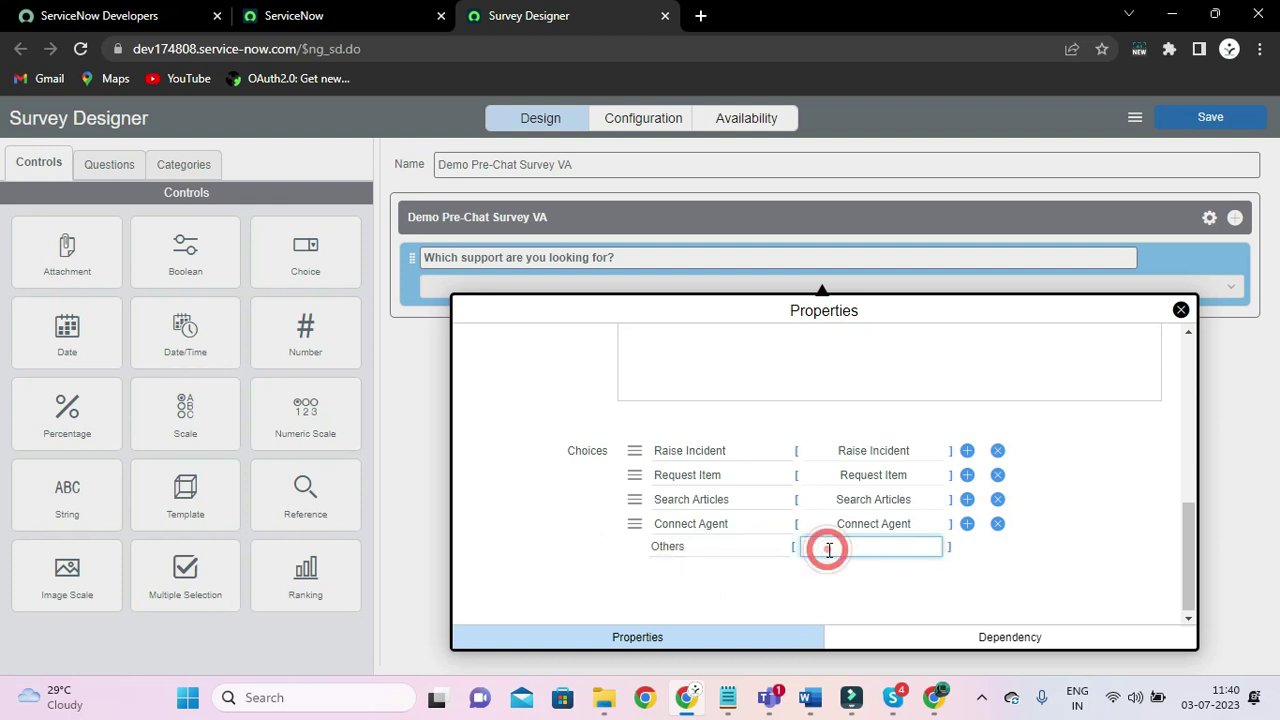
text(Others)
click(815, 601)
Review the Choice question's settings and choices, and close its properties
scroll(555, 526, down, 1)
scroll(557, 527, up, 1)
scroll(555, 526, up, 5)
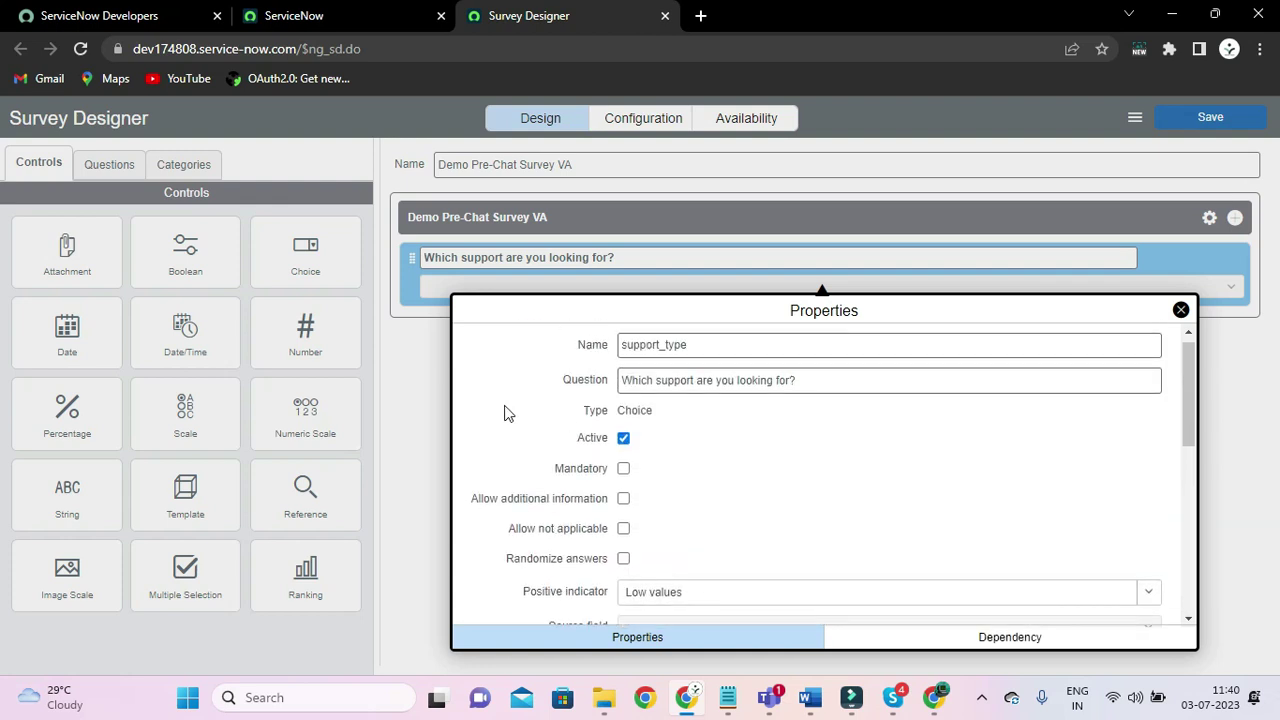
scroll(504, 405, down, 1)
scroll(504, 405, down, 5)
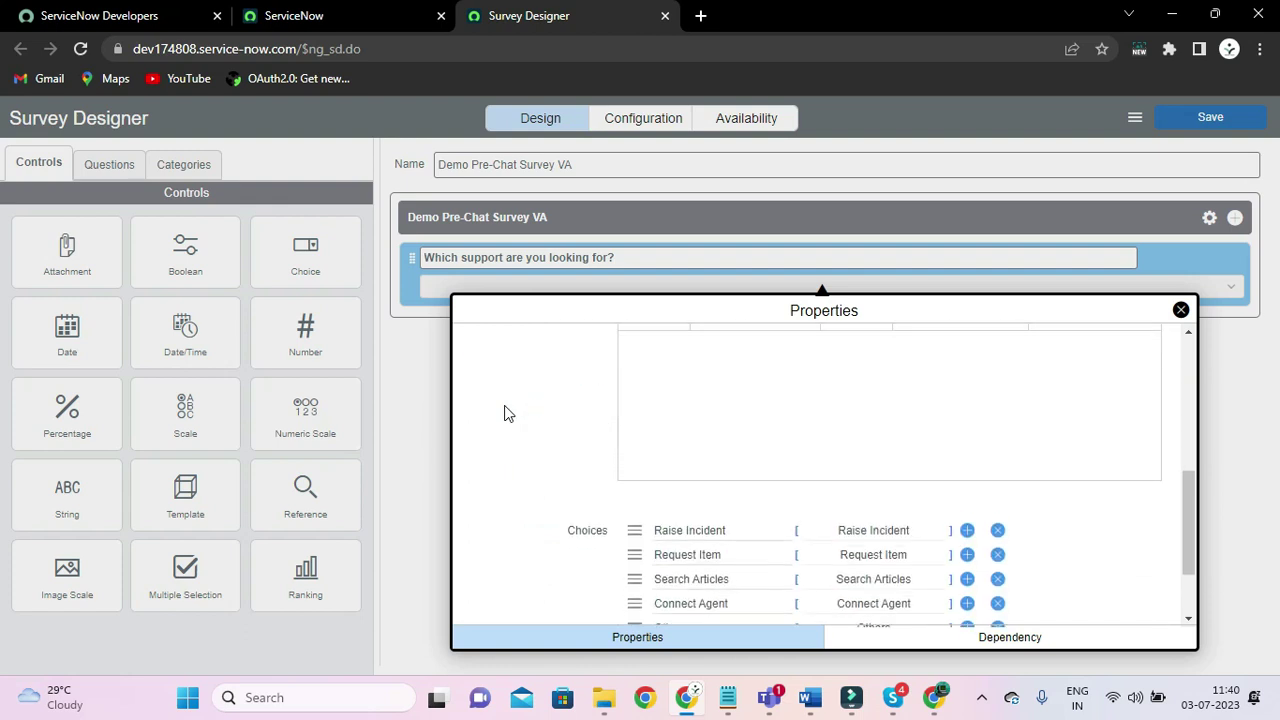
scroll(505, 410, up, 10)
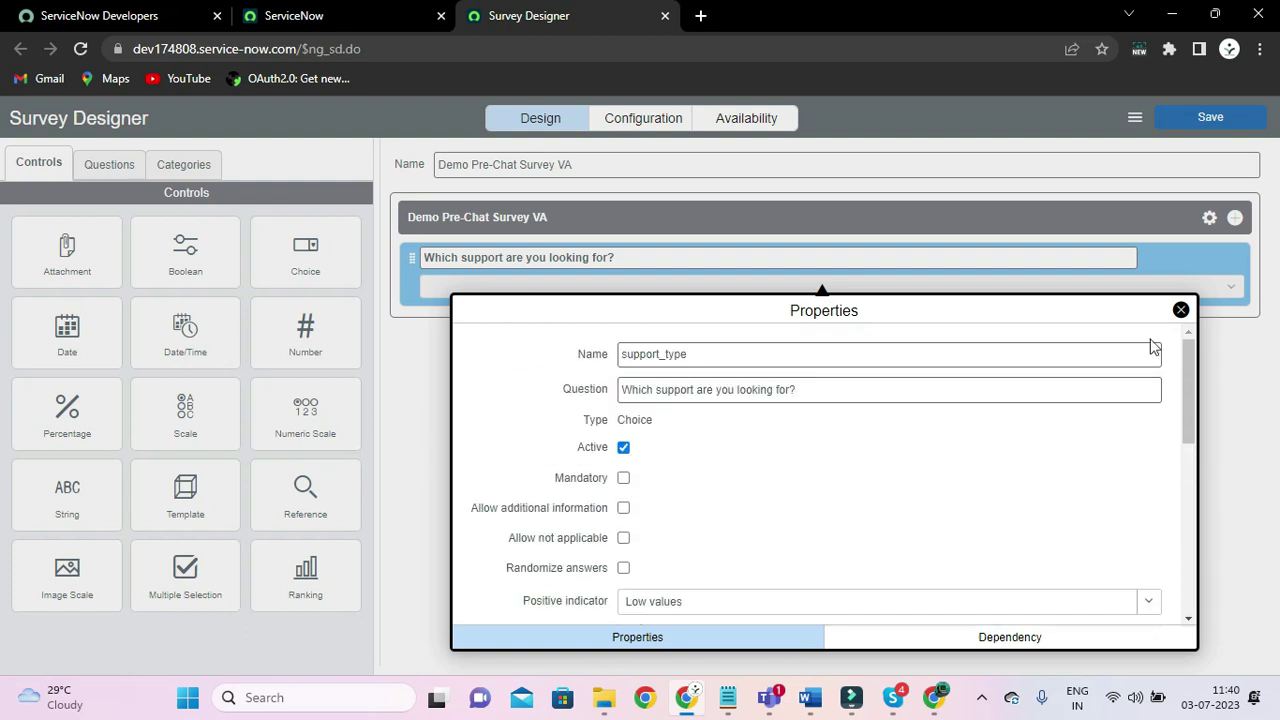
click(1182, 312)
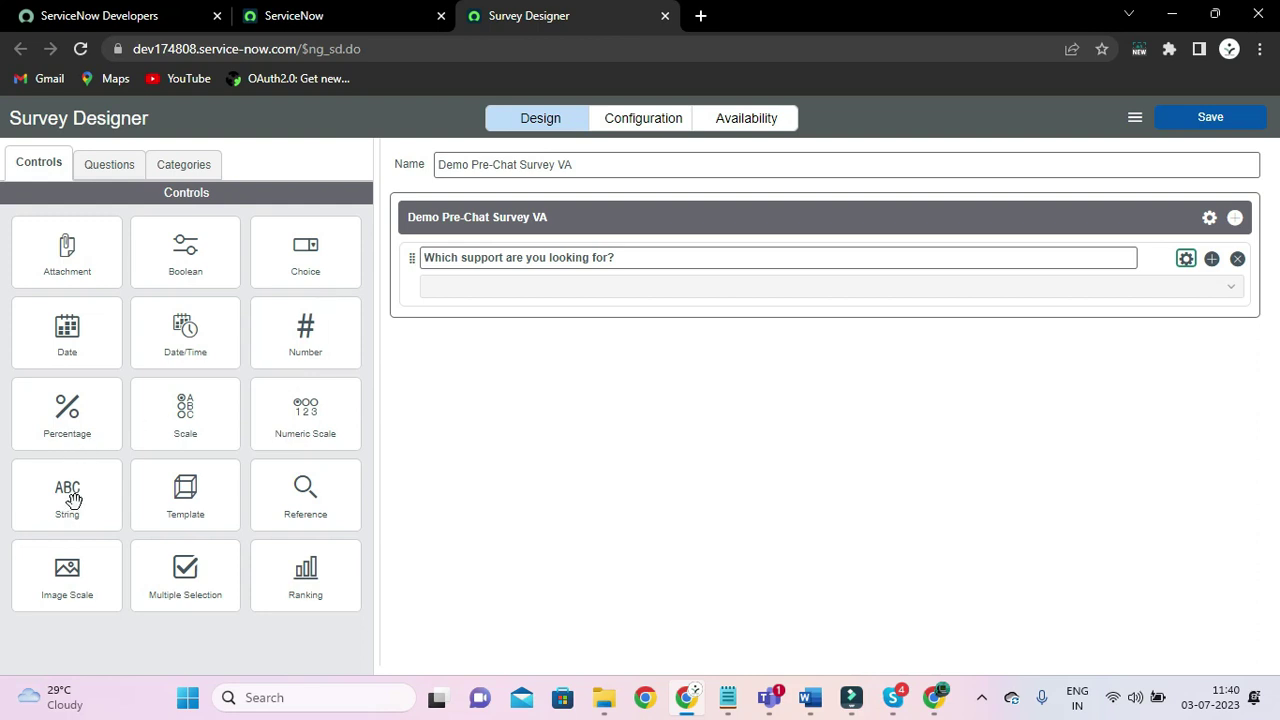
Add a String question below the support question with the text "Why do you need ?" and save the survey
drag(67, 495, 492, 343)
click(481, 330)
key(BackSpace)
key(BackSpace)
key(BackSpace)
key(BackSpace)
key(BackSpace)
key(BackSpace)
key(BackSpace)
key(BackSpace)
key(BackSpace)
key(BackSpace)
text(Why)
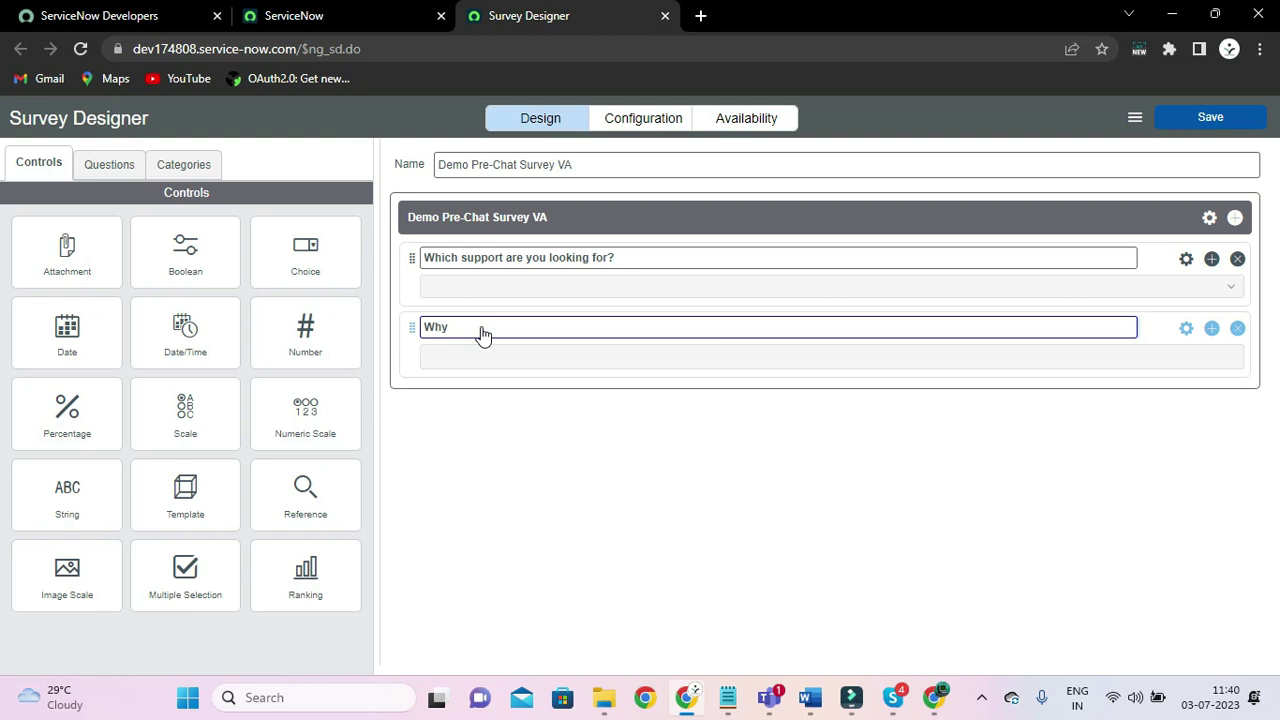
text(do you ne)
text(ed th)
key(BackSpace)
key(BackSpace)
text(above as)
key(BackSpace)
key(BackSpace)
key(BackSpace)
key(BackSpace)
key(BackSpace)
key(BackSpace)
key(BackSpace)
key(BackSpace)
text(this)
key(BackSpace)
key(BackSpace)
key(BackSpace)
key(BackSpace)
key(BackSpace)
text(?)
click(575, 410)
click(575, 410)
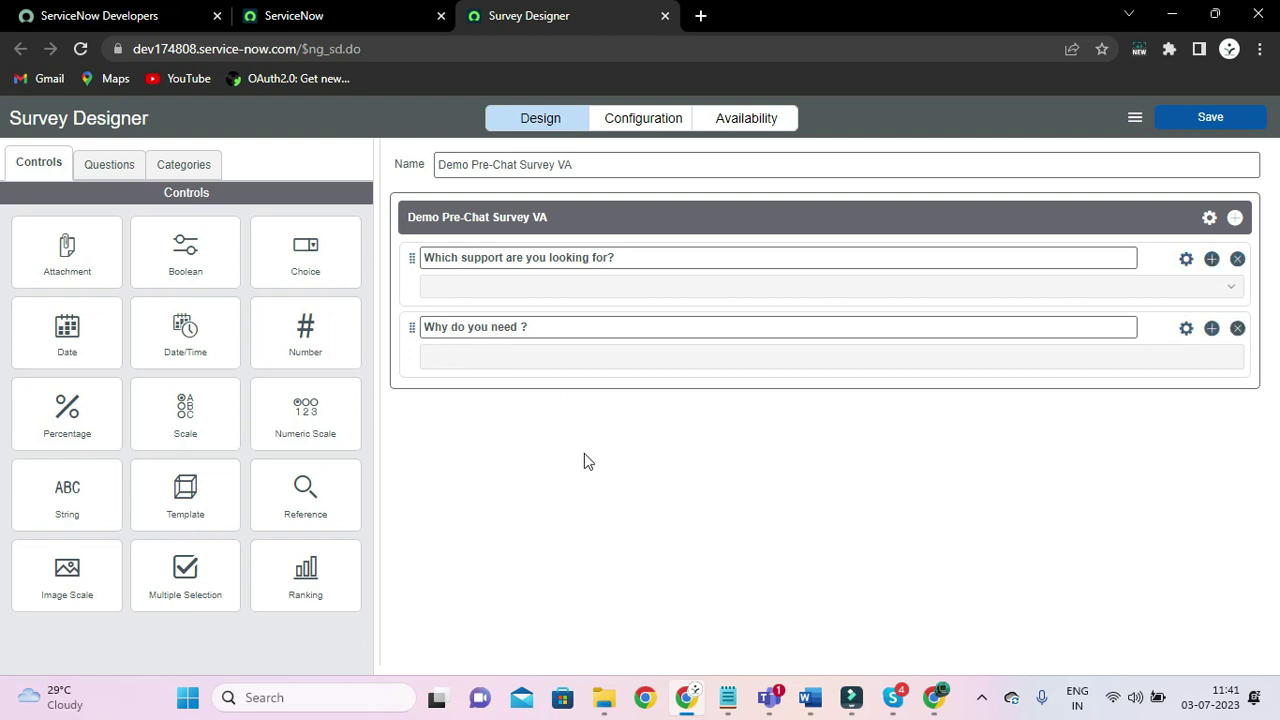
click(1135, 117)
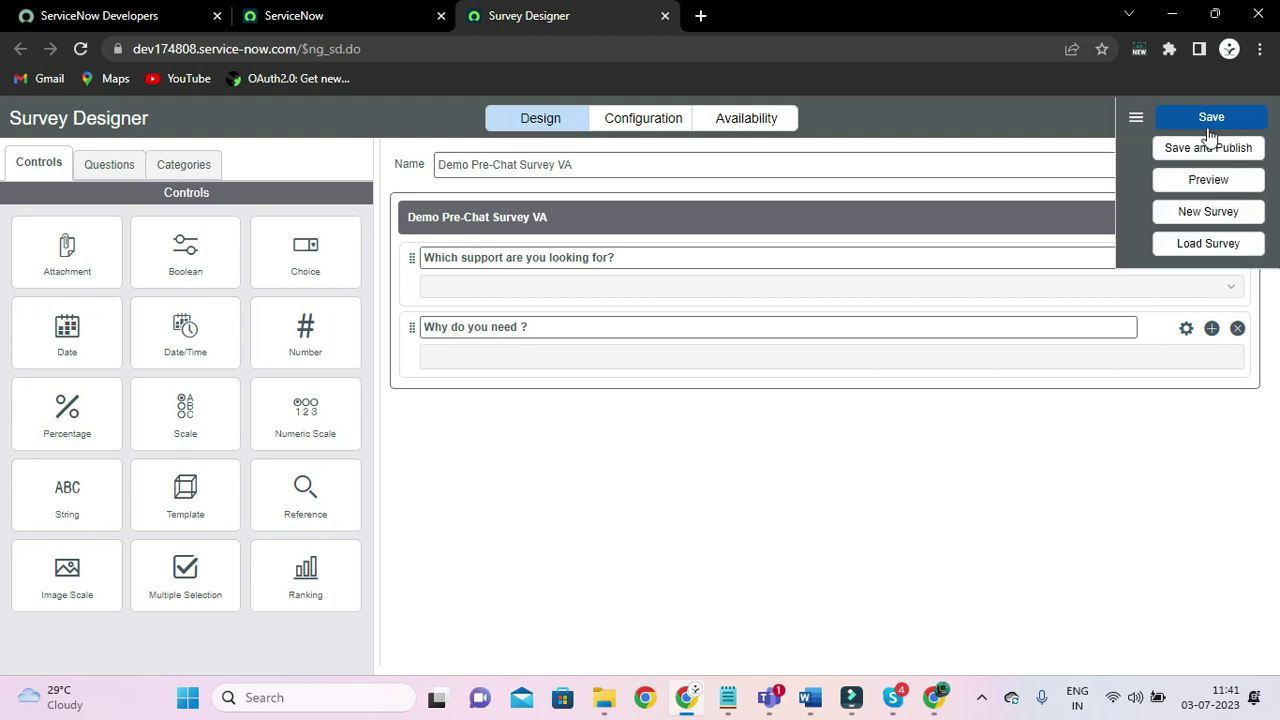
click(1197, 118)
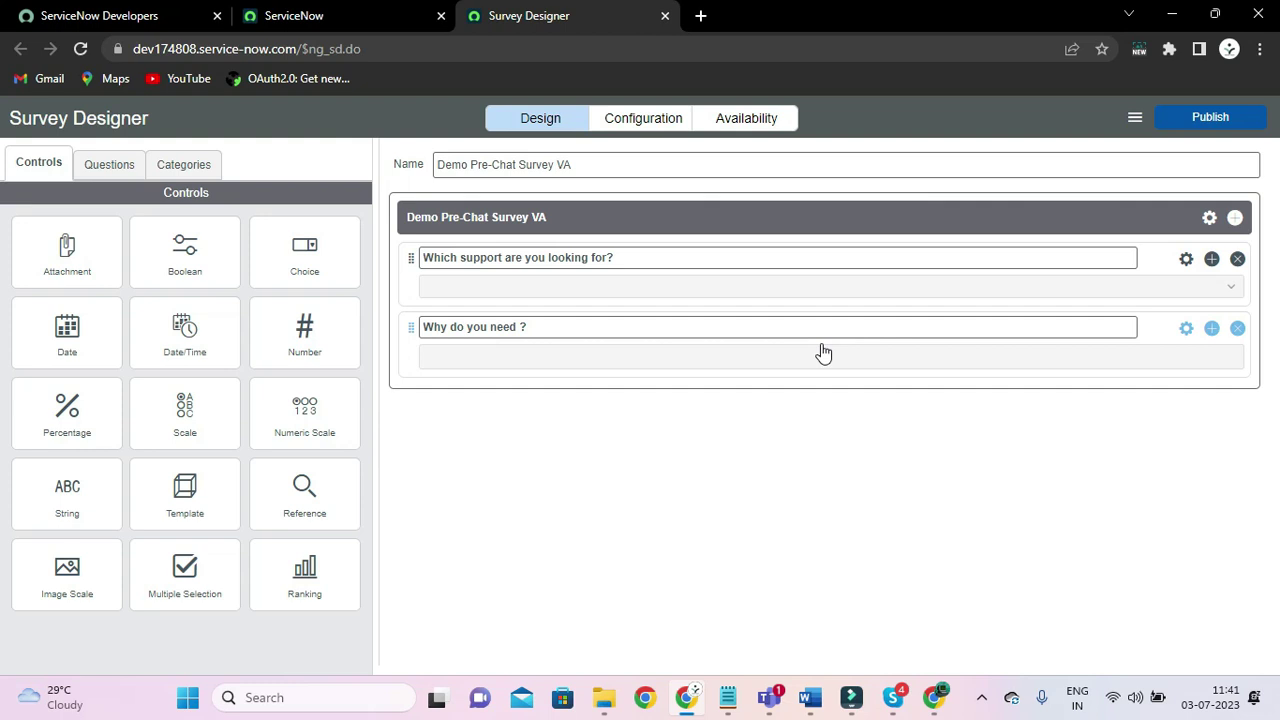
Filter the ServiceNow navigator for "Conver", open the Conversational Interfaces settings and view the Conversation Routing section
click(366, 15)
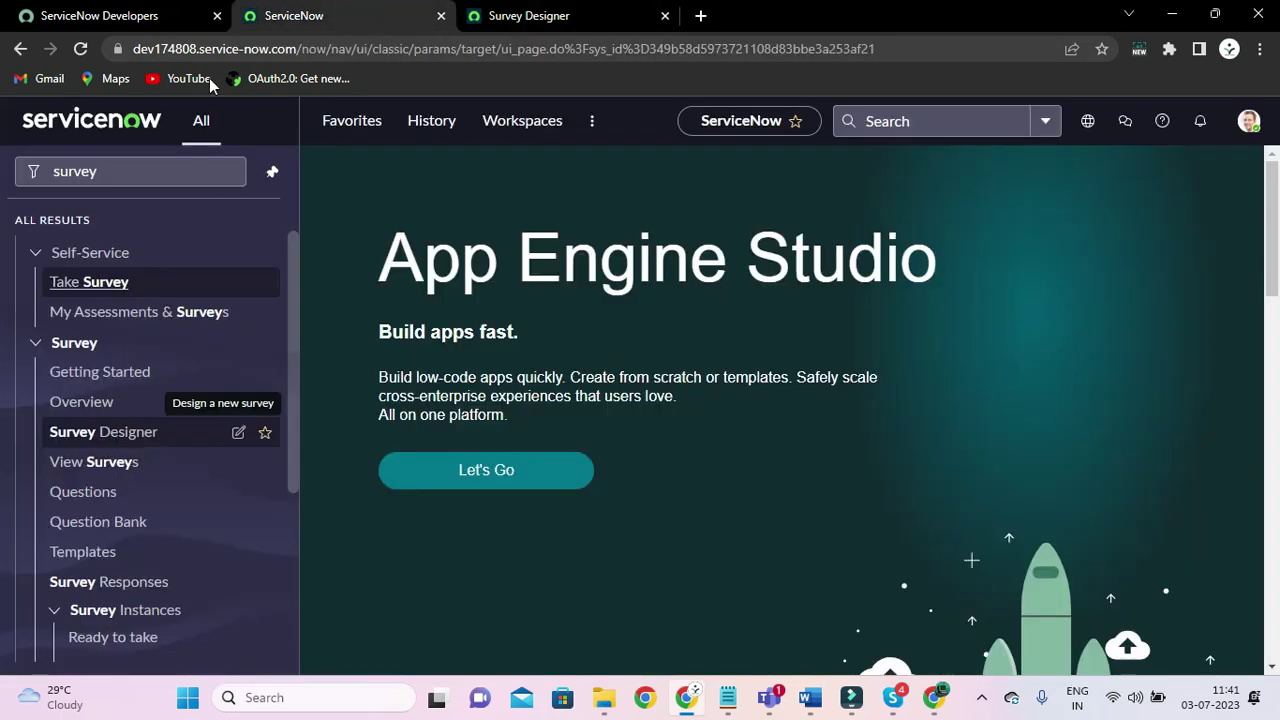
click(118, 165)
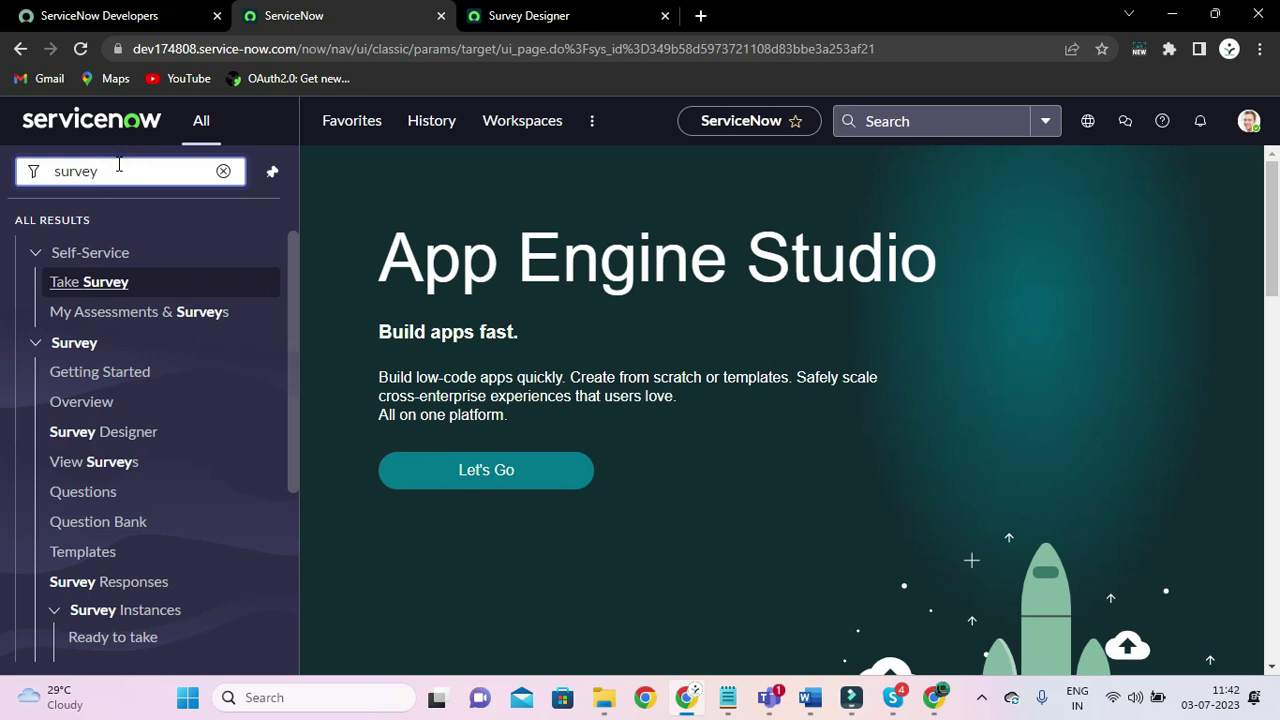
key(BackSpace)
key(BackSpace)
key(BackSpace)
key(BackSpace)
key(BackSpace)
key(BackSpace)
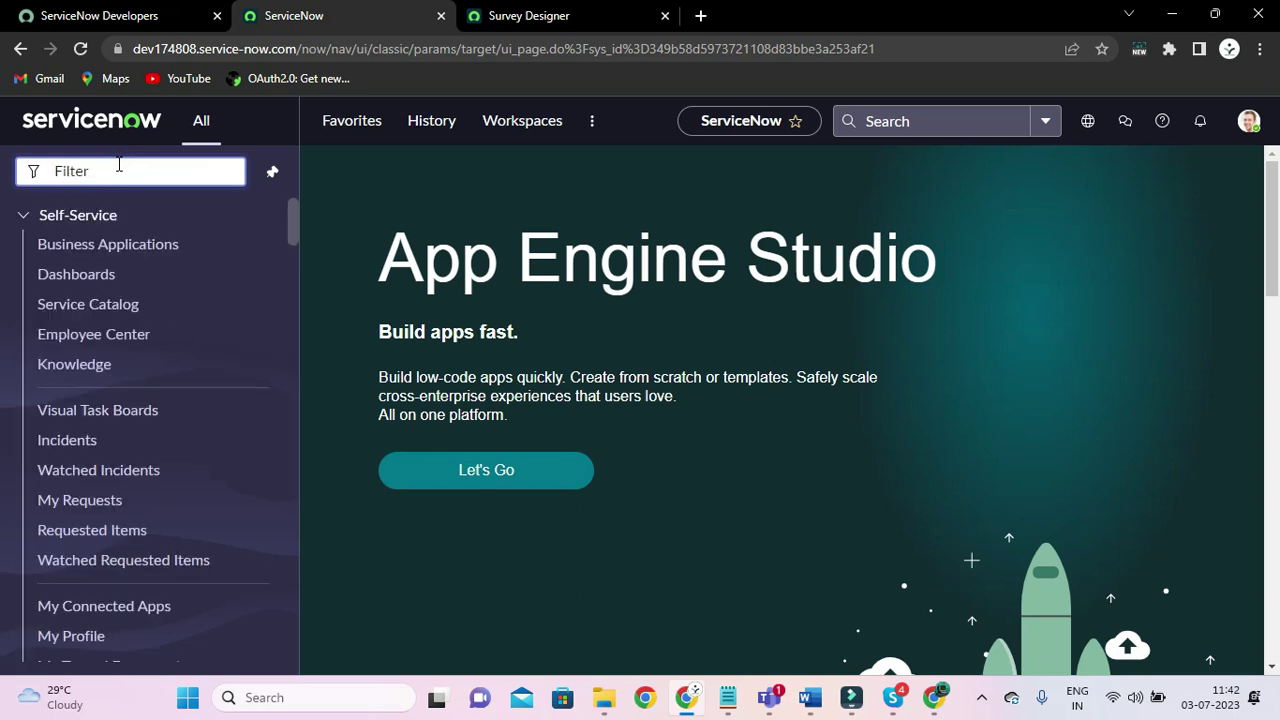
text(Conver)
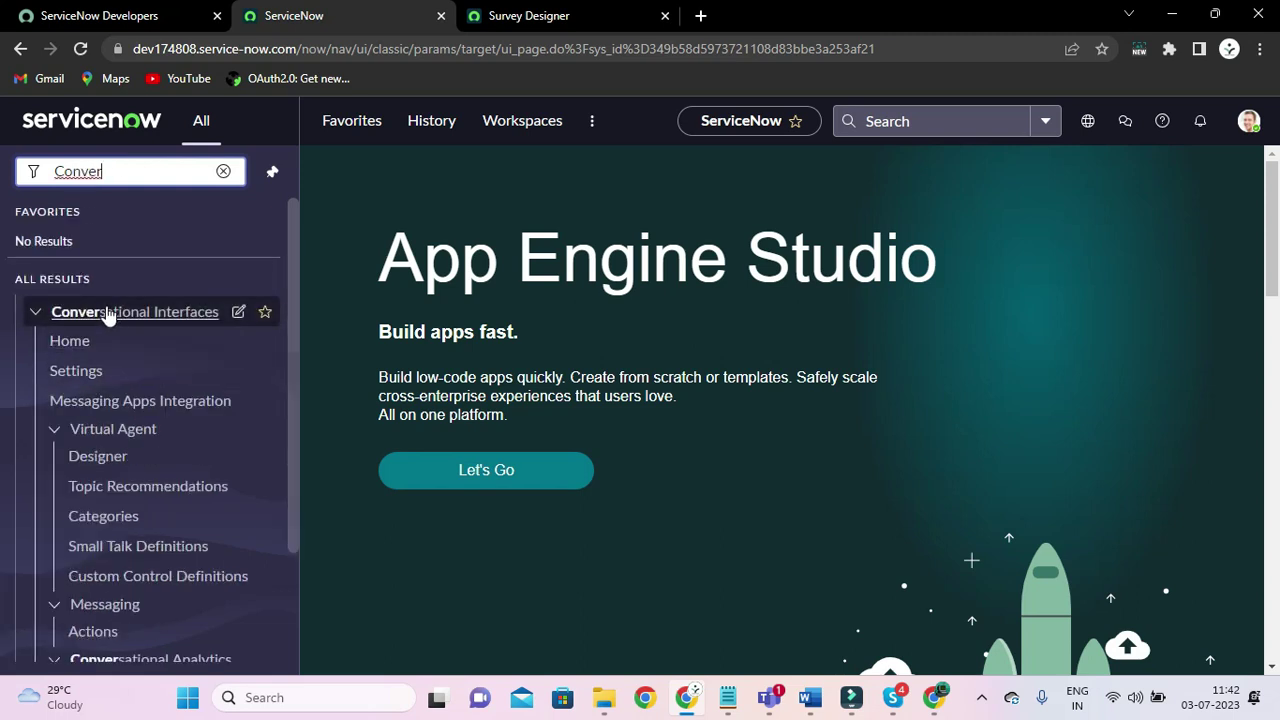
click(88, 376)
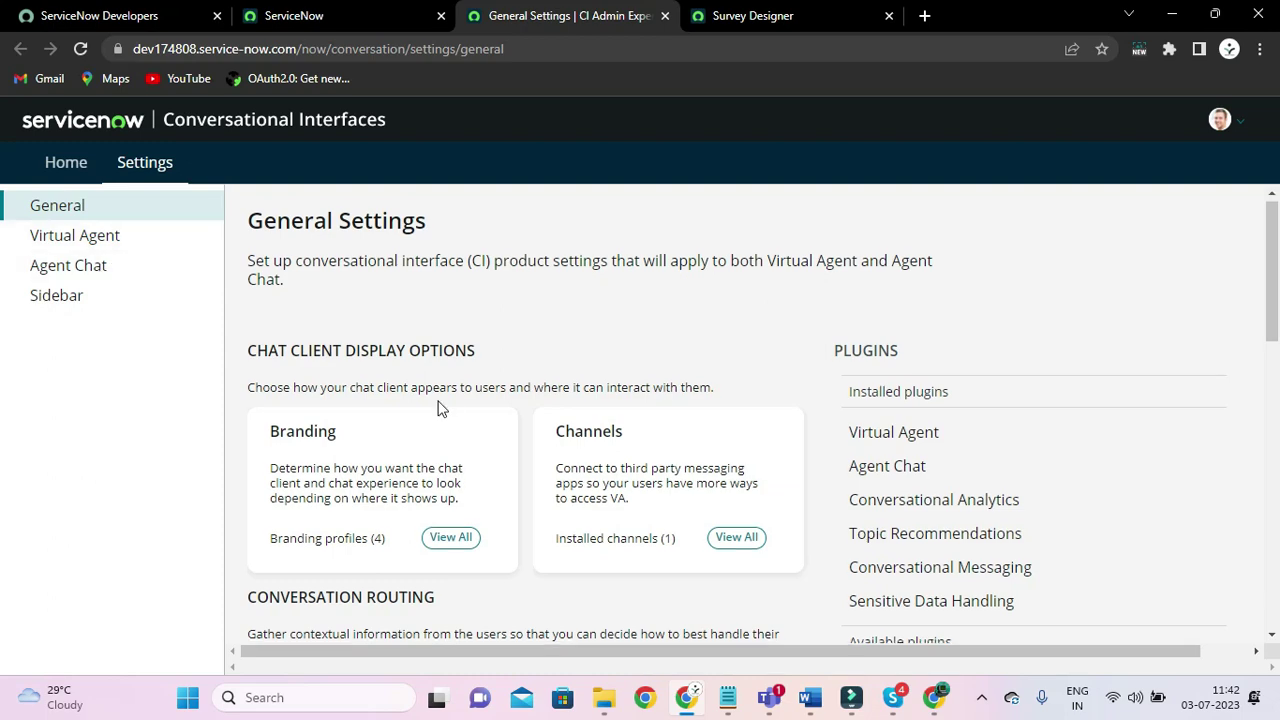
scroll(437, 406, down, 2)
scroll(437, 406, down, 2)
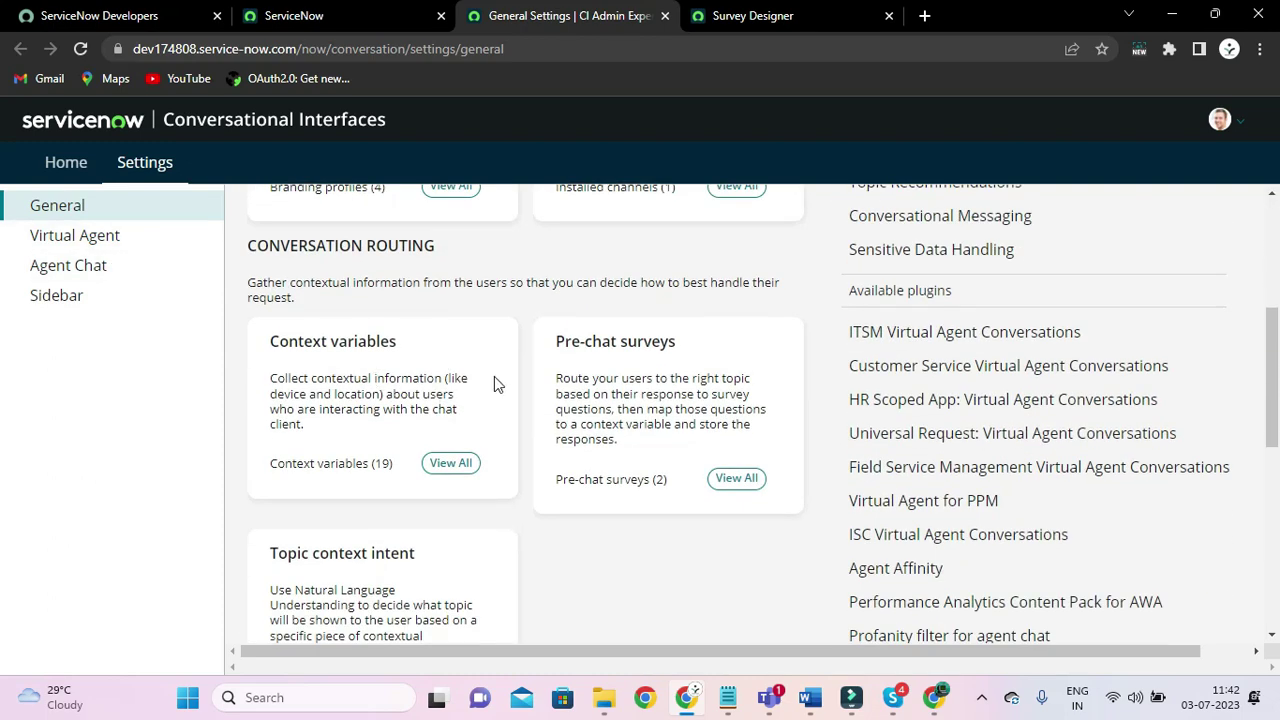
scroll(270, 336, up, 1)
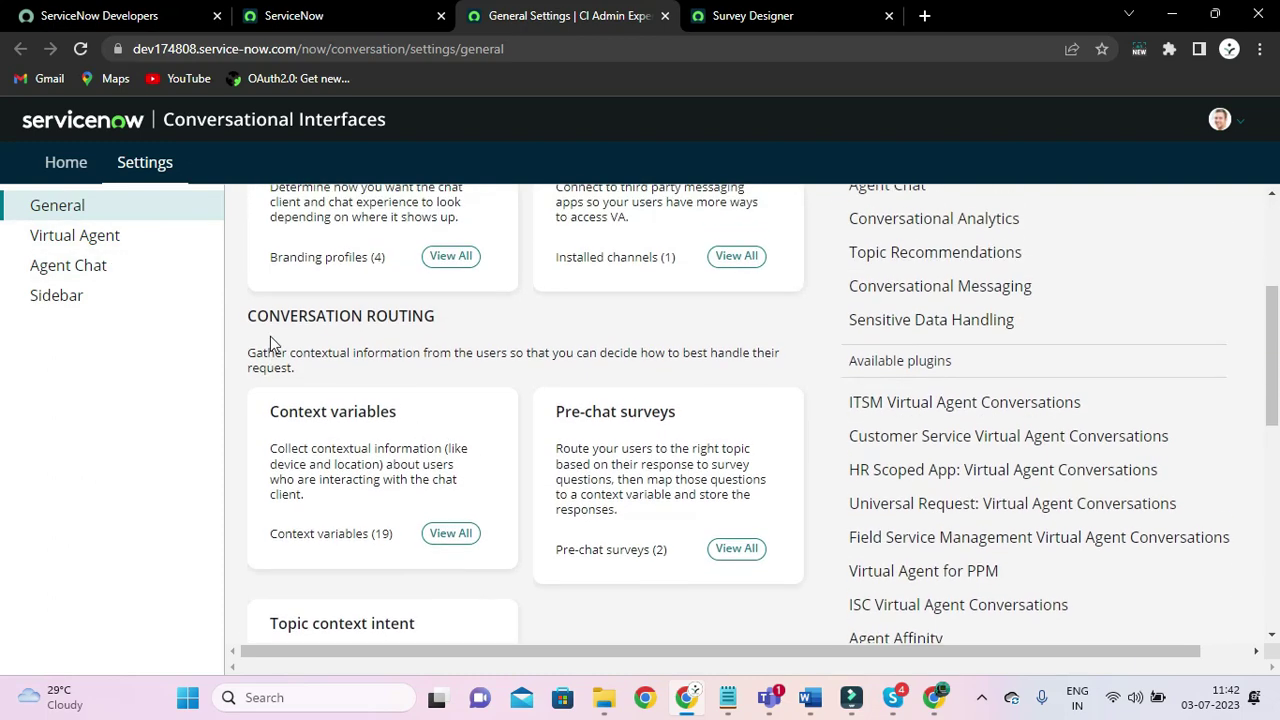
scroll(338, 420, down, 2)
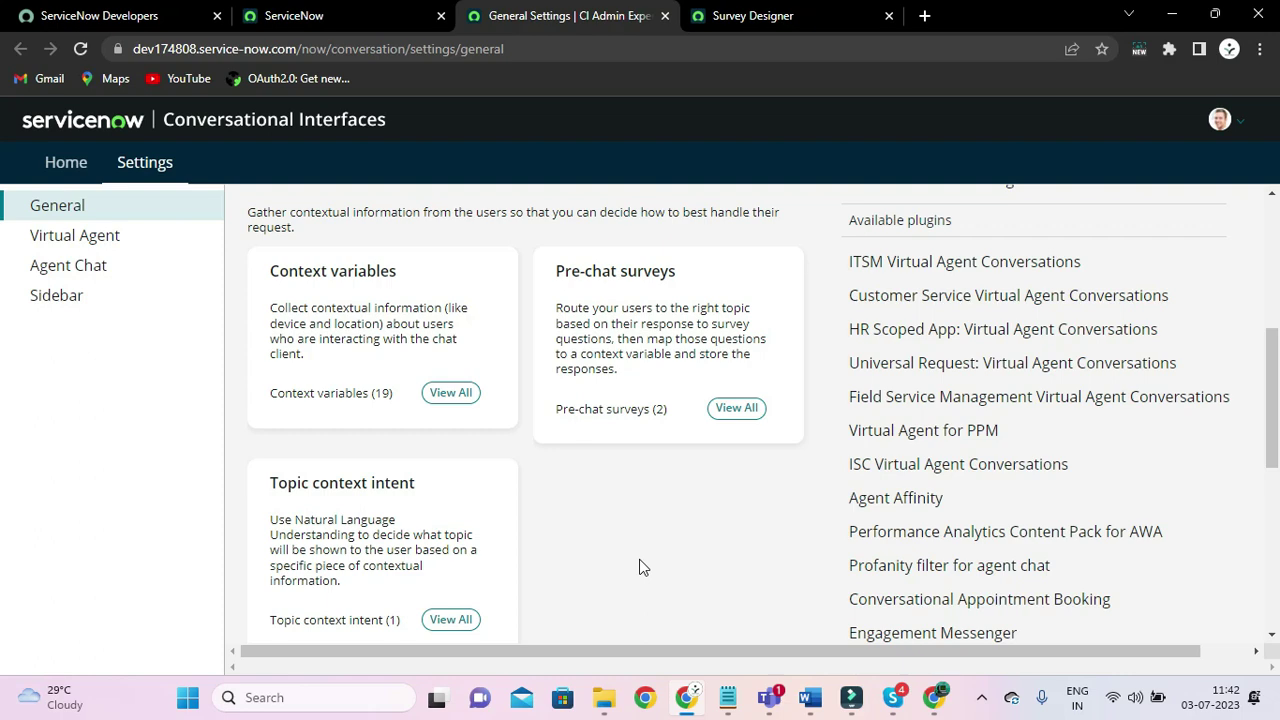
Switch to the Notepad notes and read through the planned pre-chat survey questions
click(362, 14)
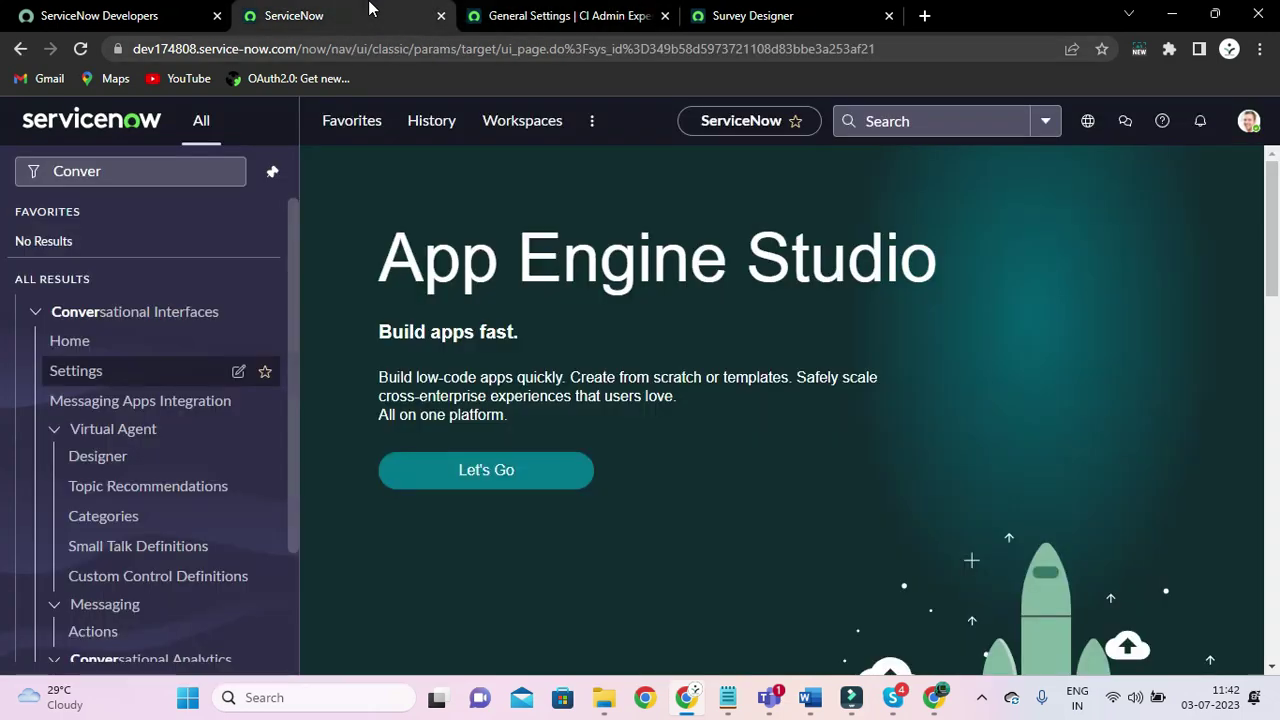
click(557, 20)
click(750, 20)
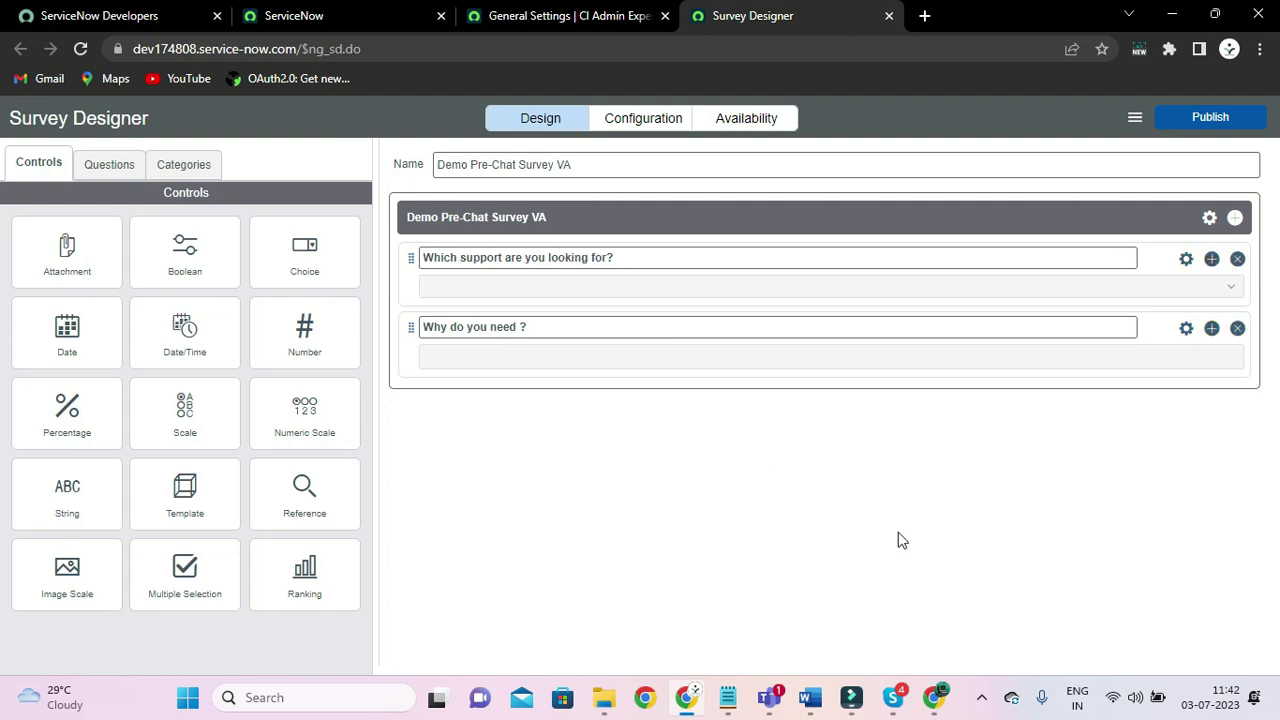
mouse_move(769, 697)
click(765, 575)
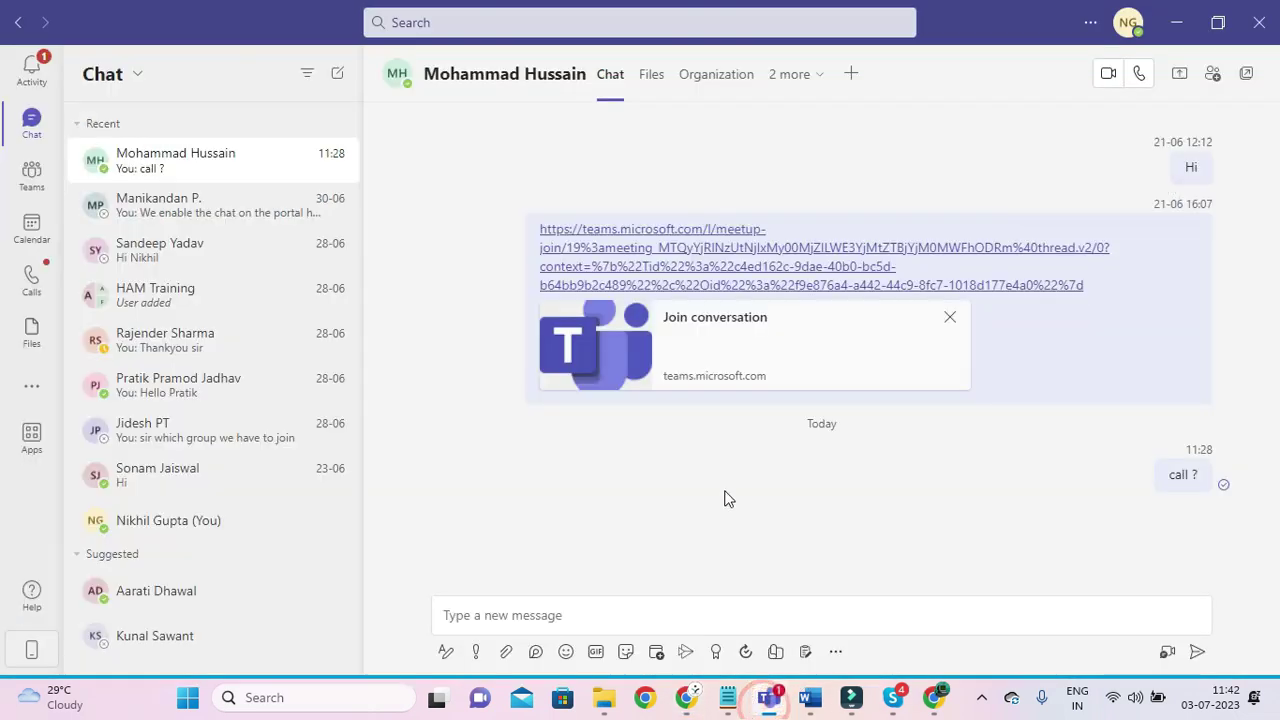
click(727, 697)
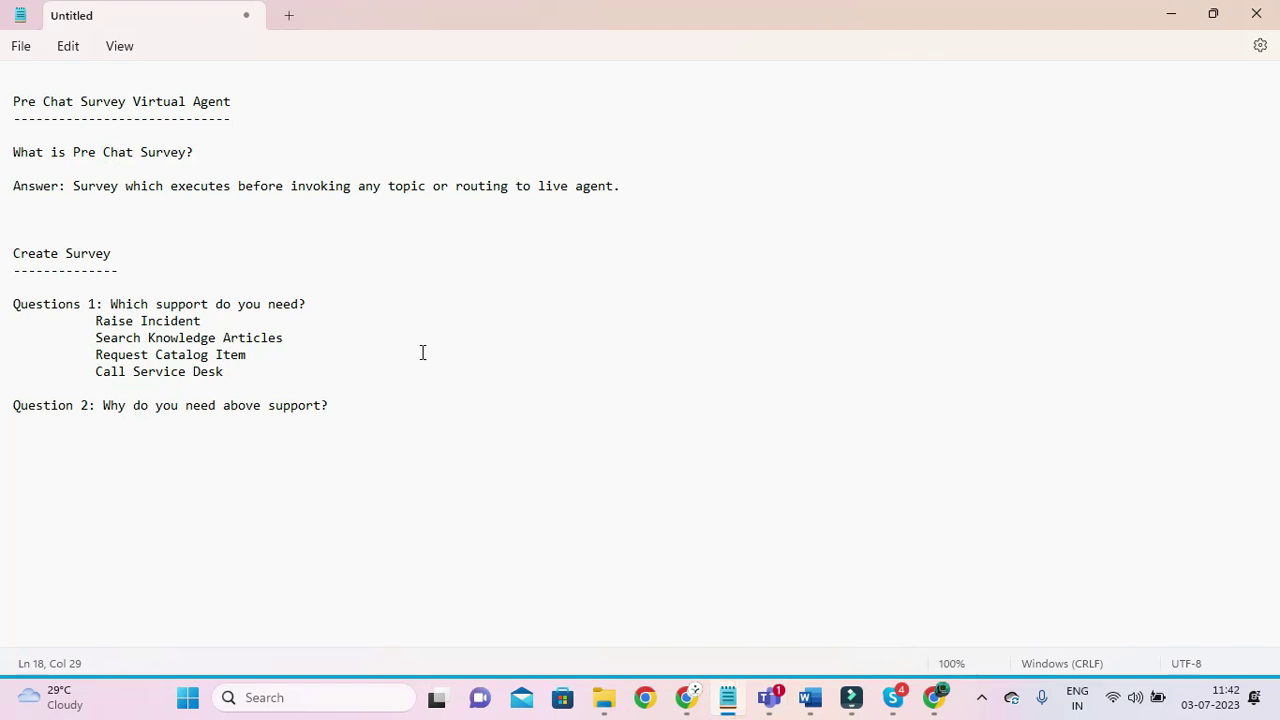
click(283, 474)
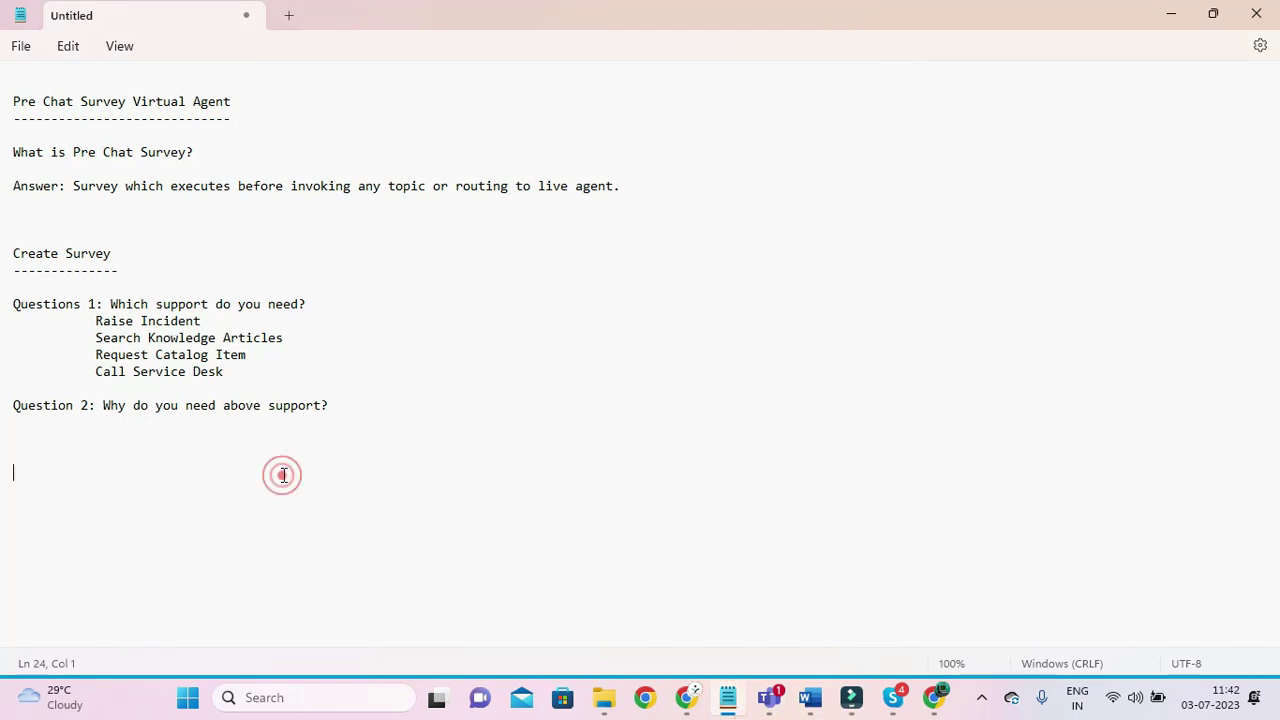
click(341, 405)
click(301, 466)
Return to the Conversational Interfaces settings in Chrome, open the full list of pre-chat surveys and dismiss all alerts
mouse_move(686, 695)
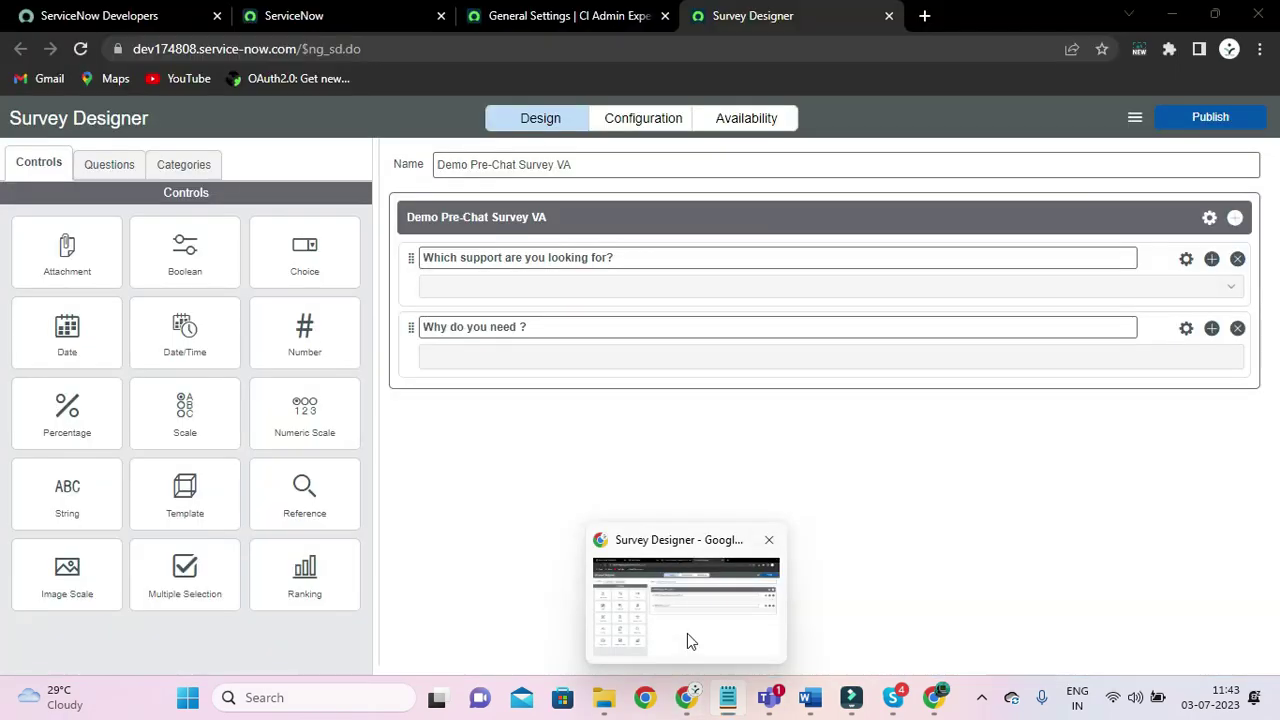
click(687, 635)
click(553, 12)
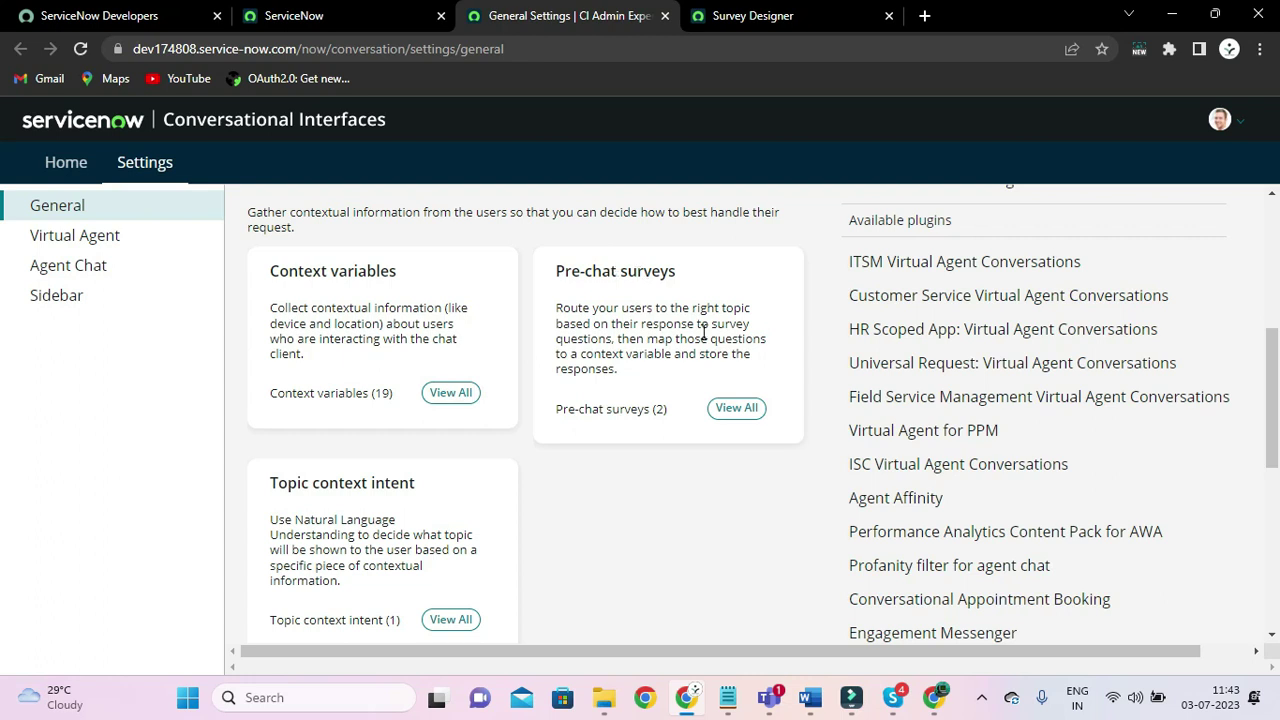
click(735, 410)
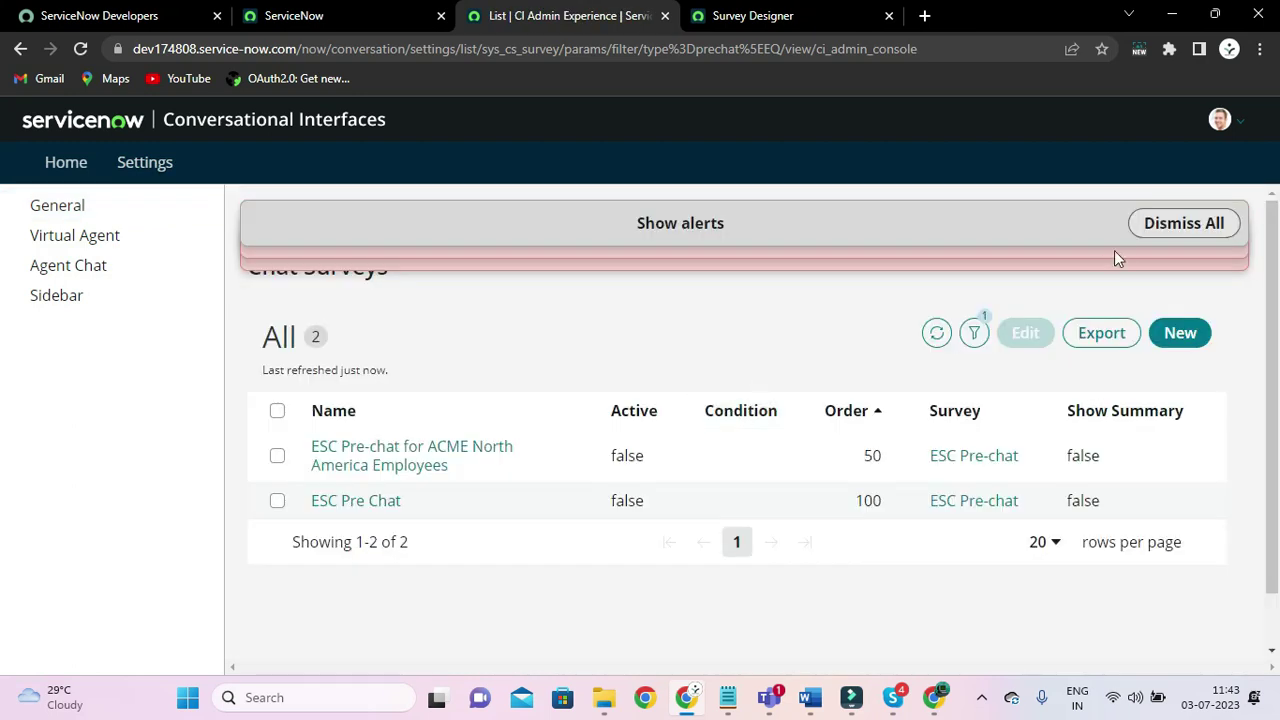
click(1166, 226)
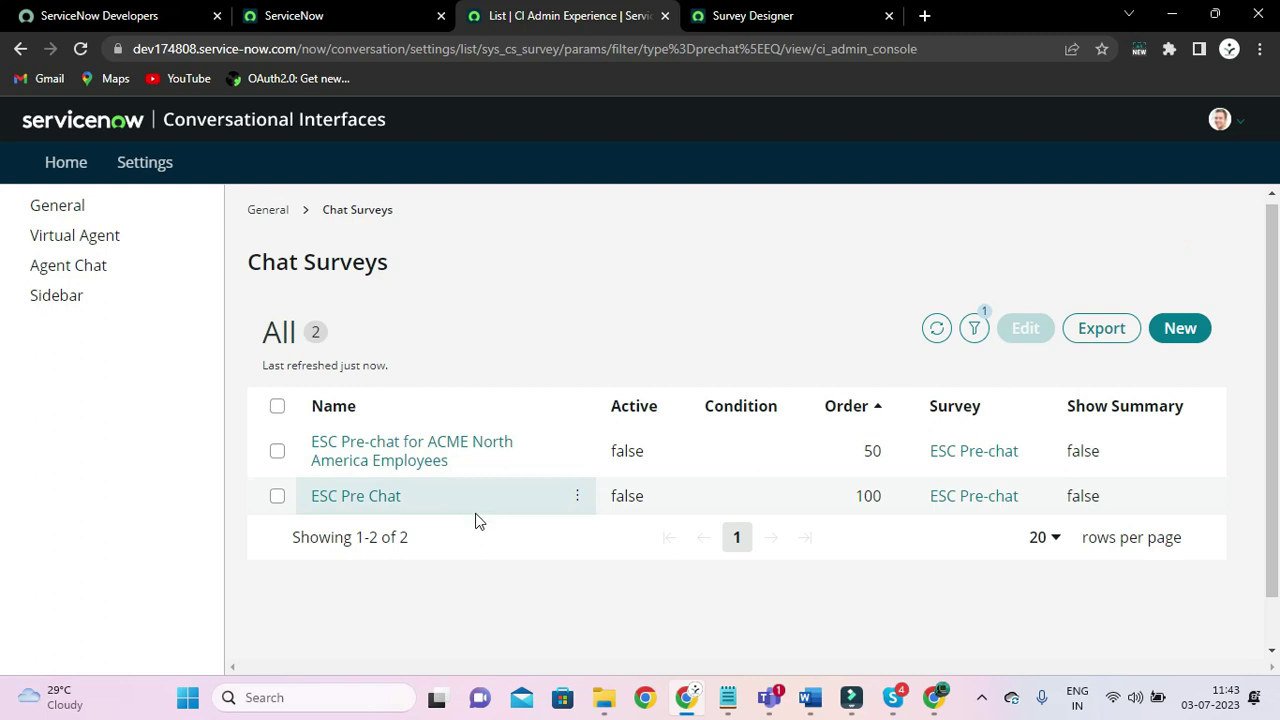
scroll(474, 516, down, 1)
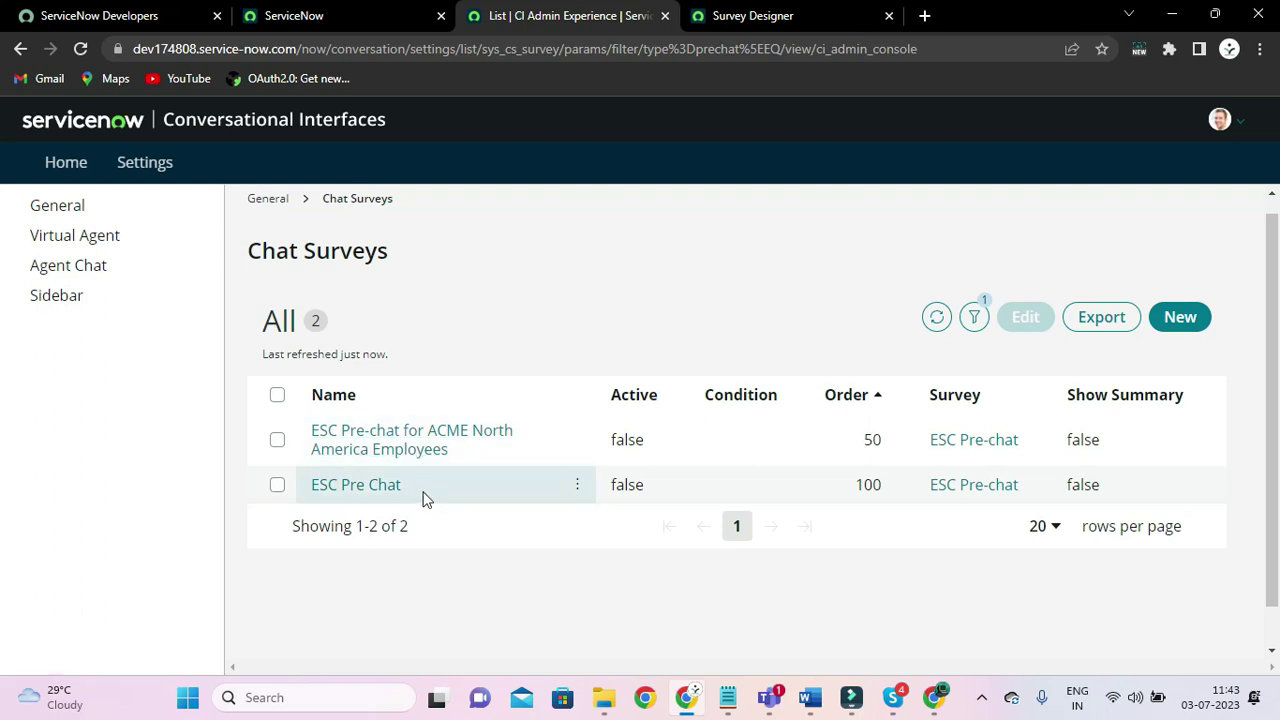
scroll(423, 497, up, 1)
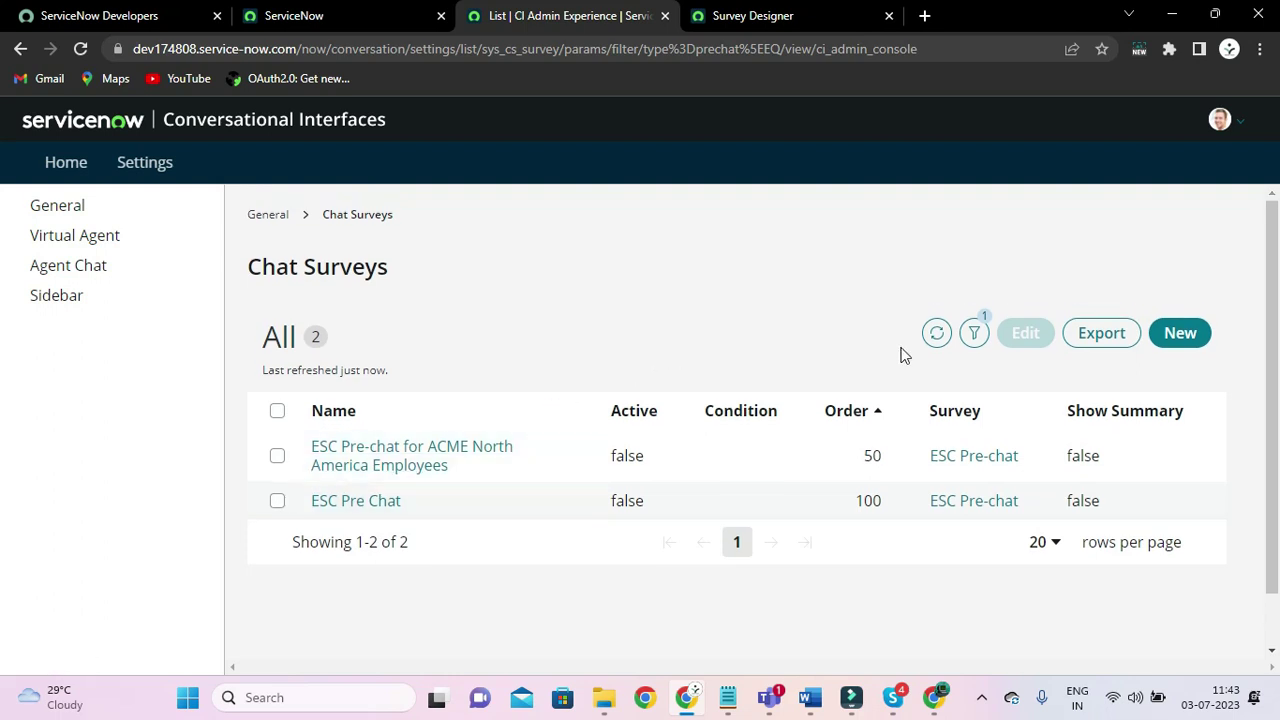
Create a new chat survey record and enter the name "Demo Pre-Chat Survey VA", copied from the survey in Survey Designer
click(1180, 332)
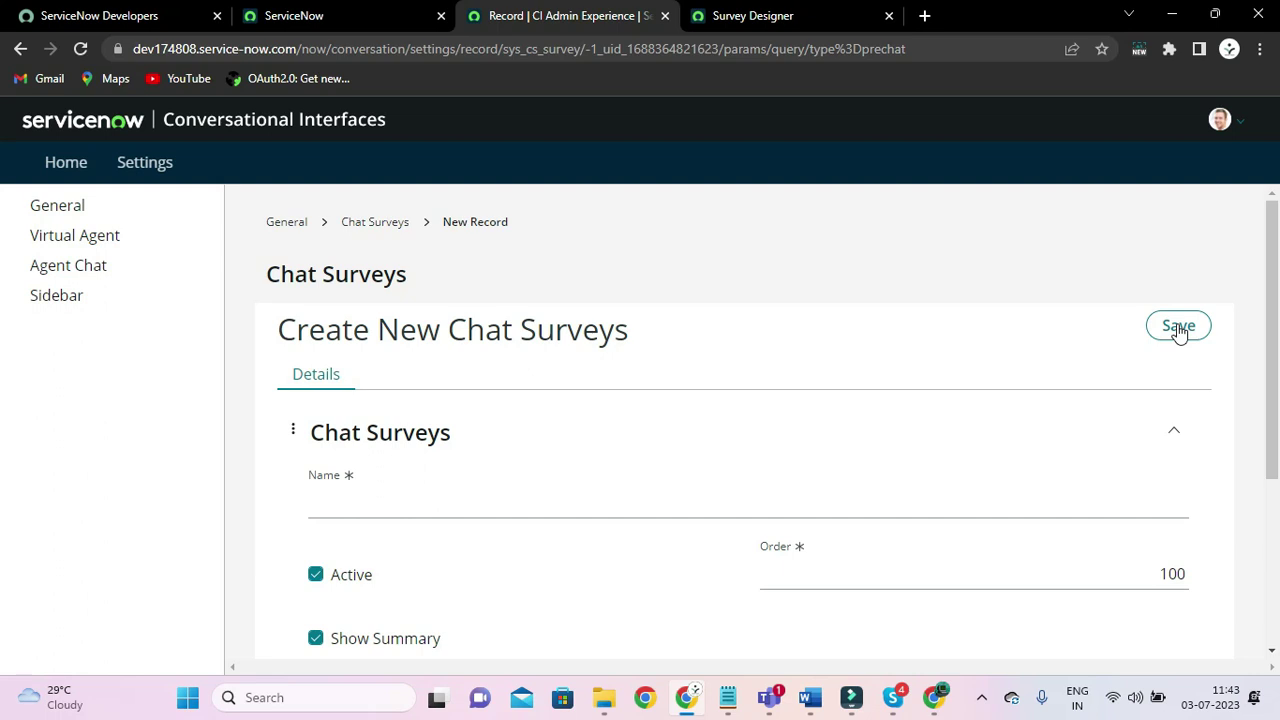
click(785, 12)
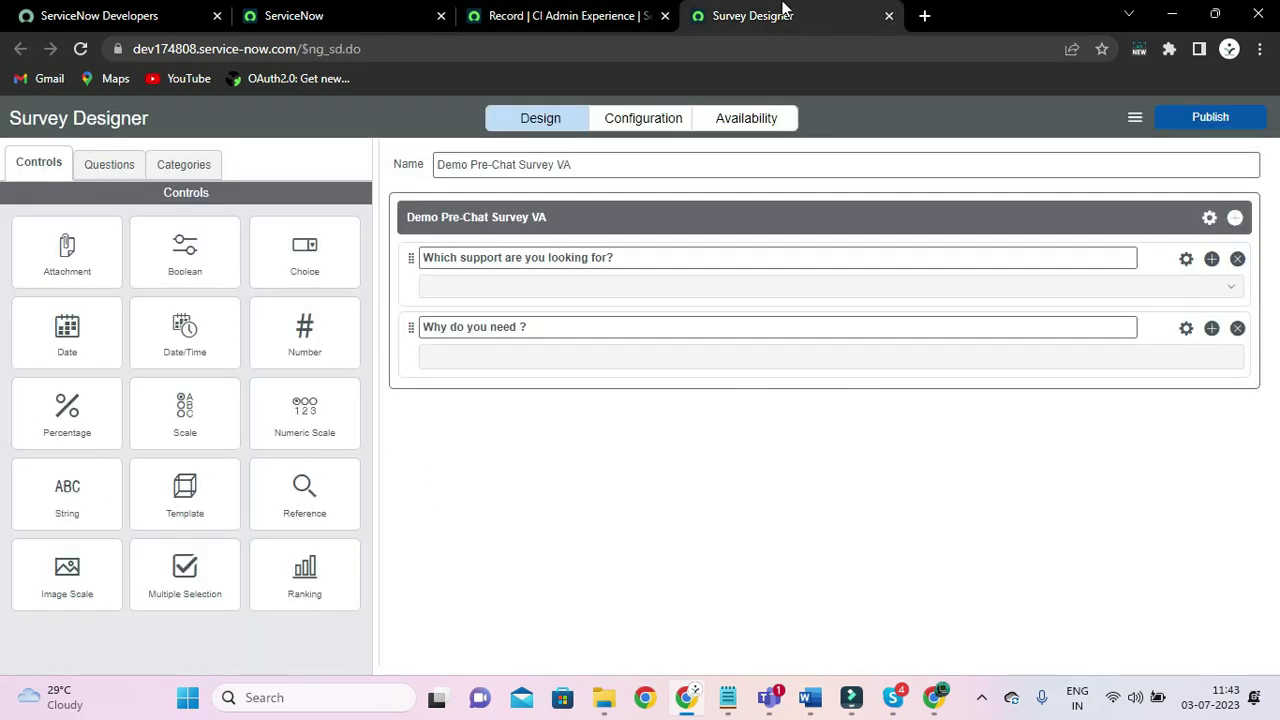
click(597, 10)
click(700, 12)
click(580, 157)
key(ctrl+a)
key(ctrl+c)
drag(553, 8, 525, 8)
click(363, 494)
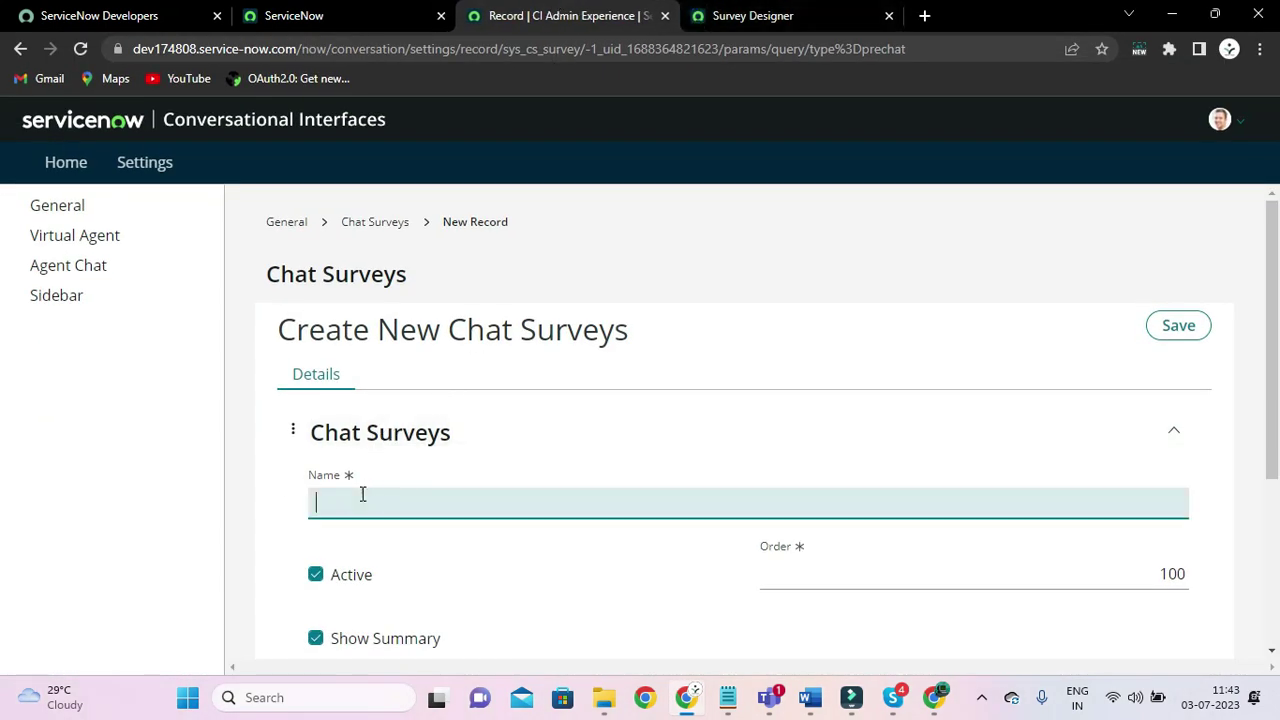
key(ctrl+v)
scroll(375, 504, down, 3)
scroll(506, 528, up, 1)
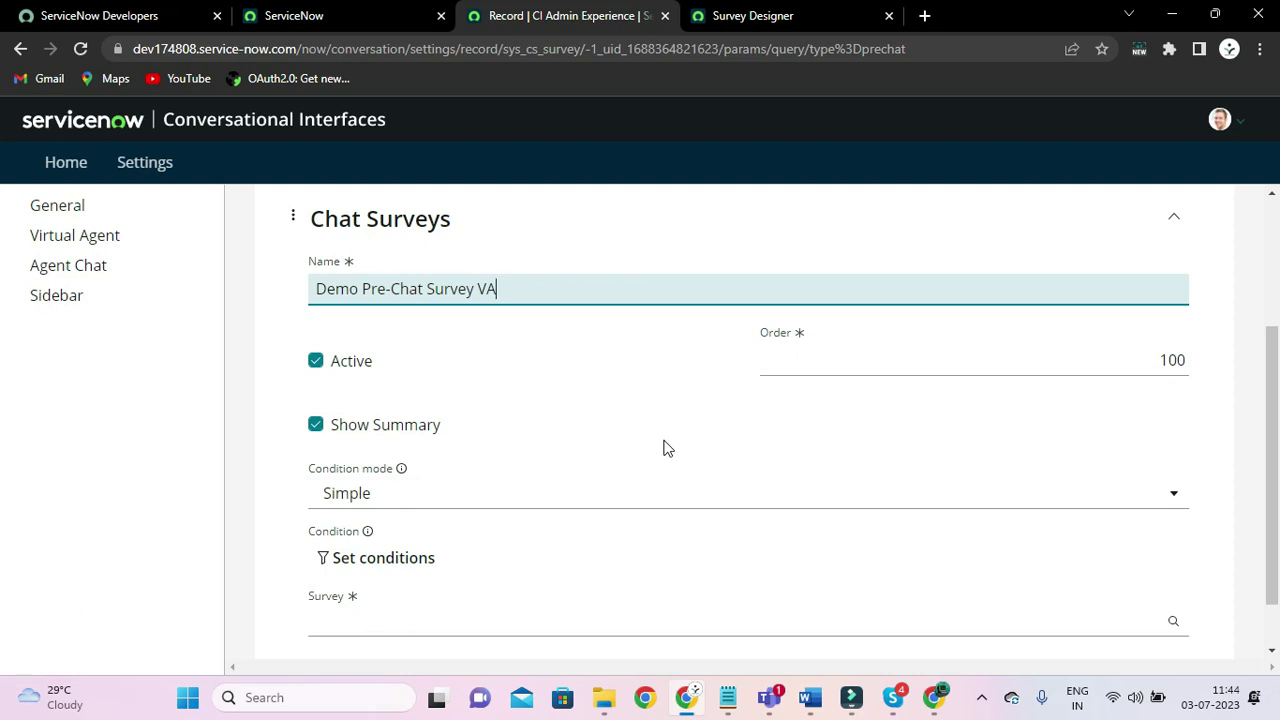
scroll(600, 508, down, 1)
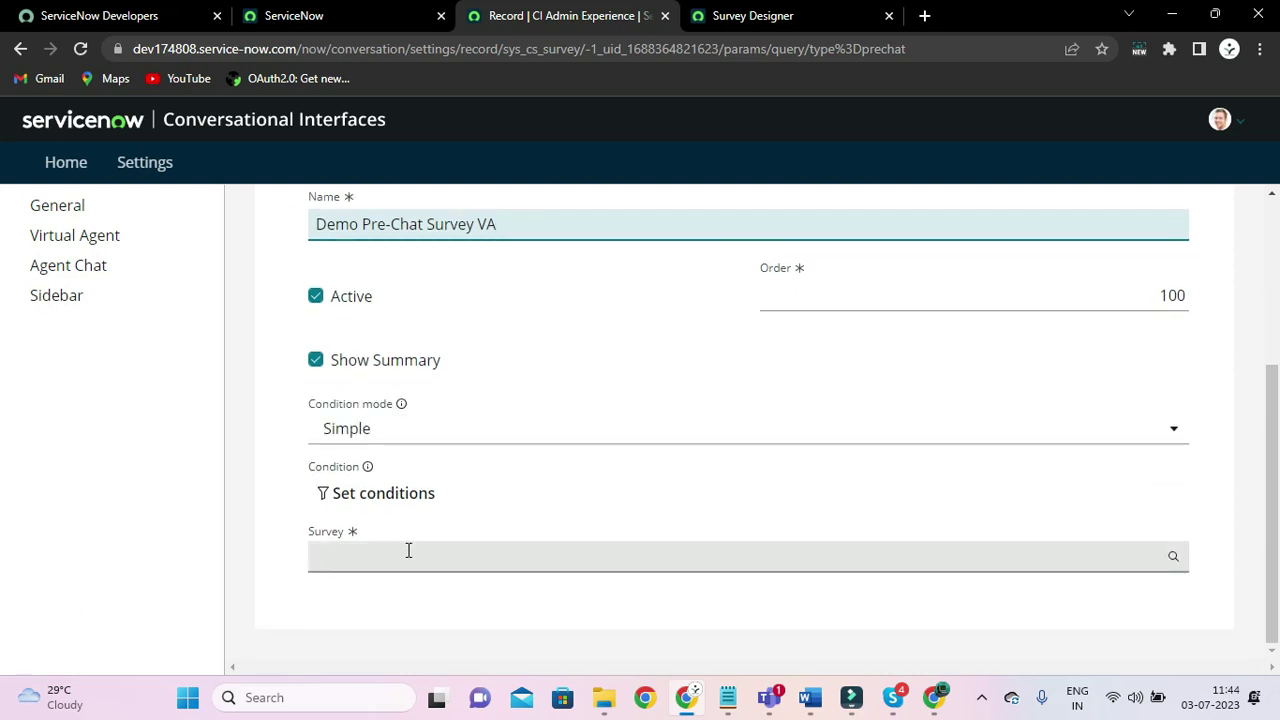
Review the survey's configuration options in Survey Designer, including Chat Survey, alongside the new chat survey record
click(766, 15)
click(819, 493)
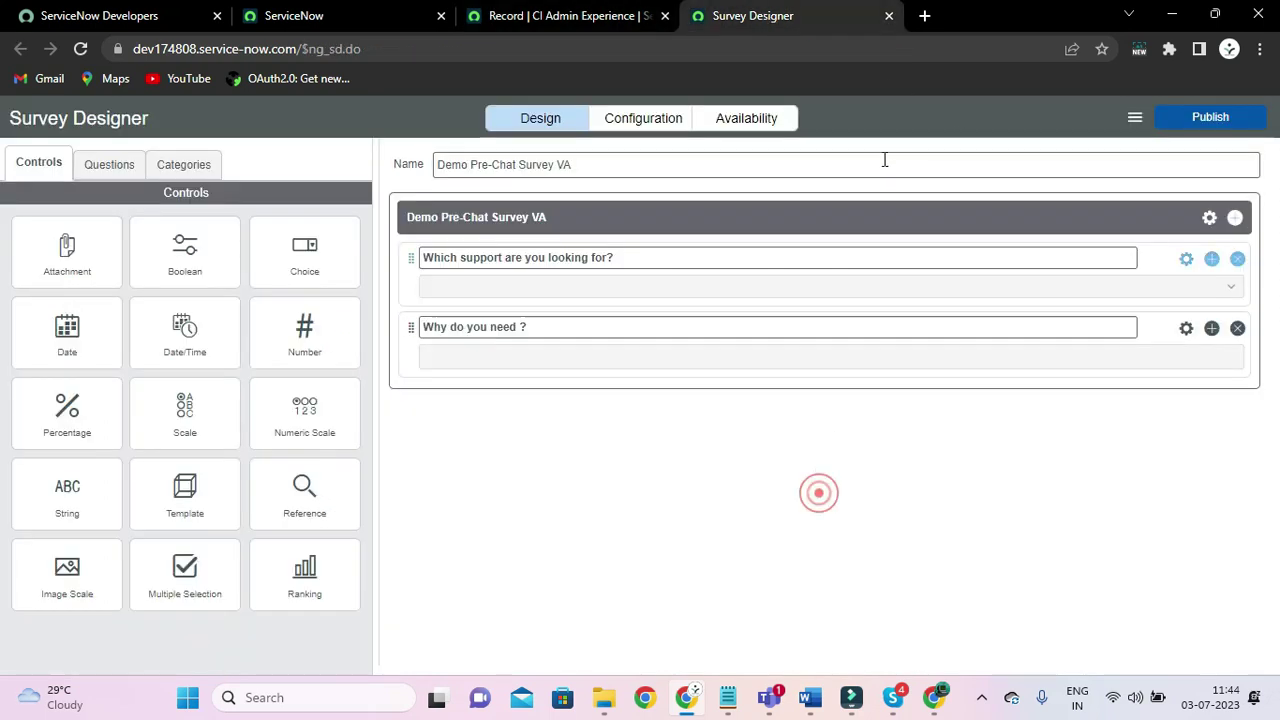
click(665, 128)
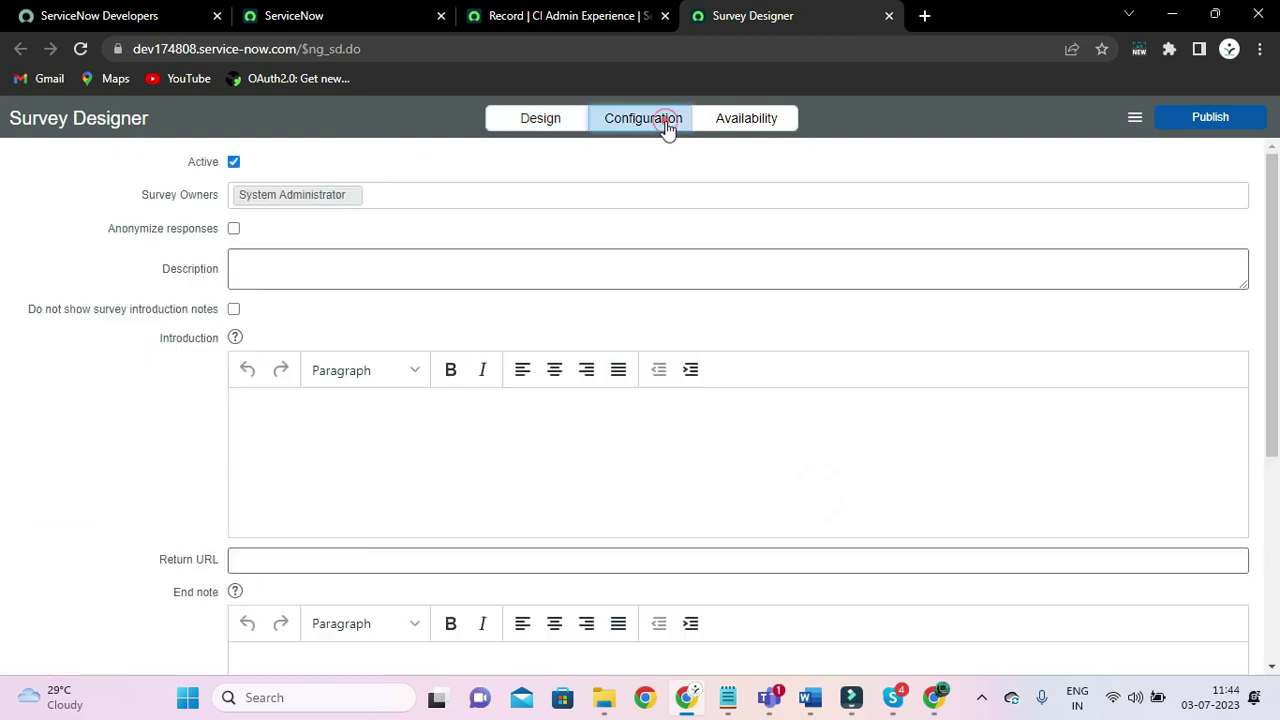
scroll(505, 509, down, 4)
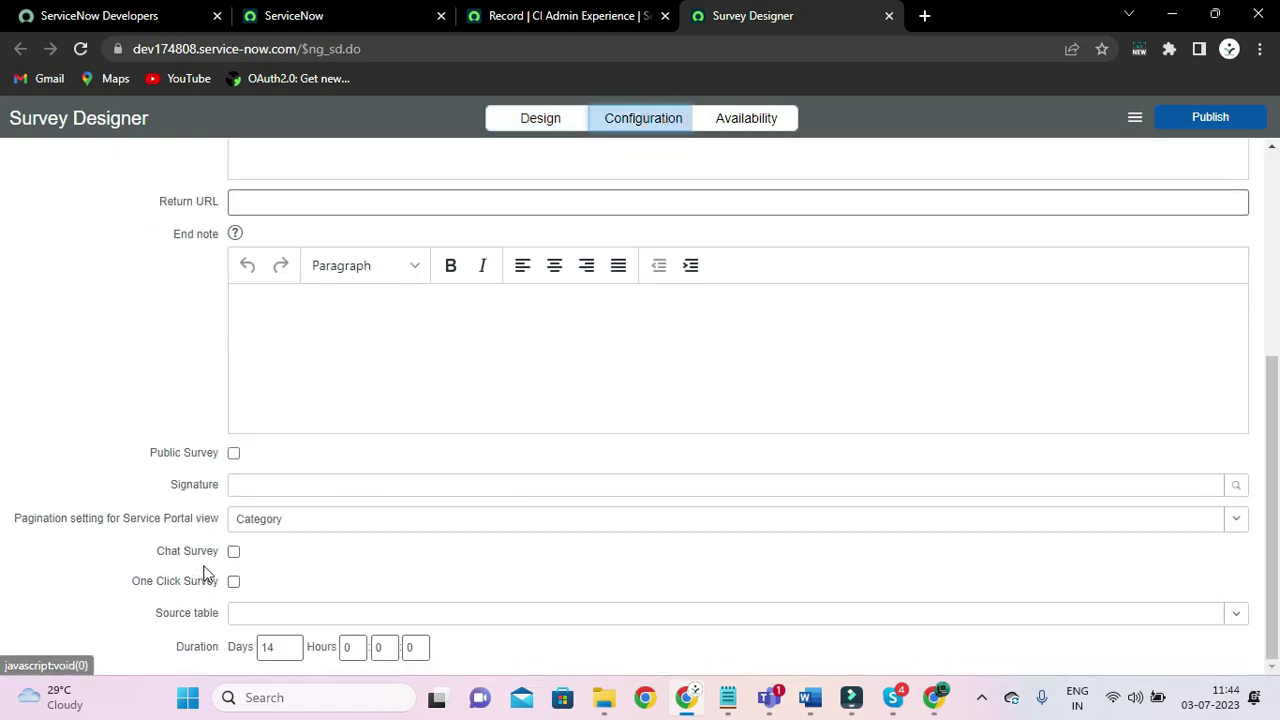
scroll(414, 506, up, 4)
click(512, 12)
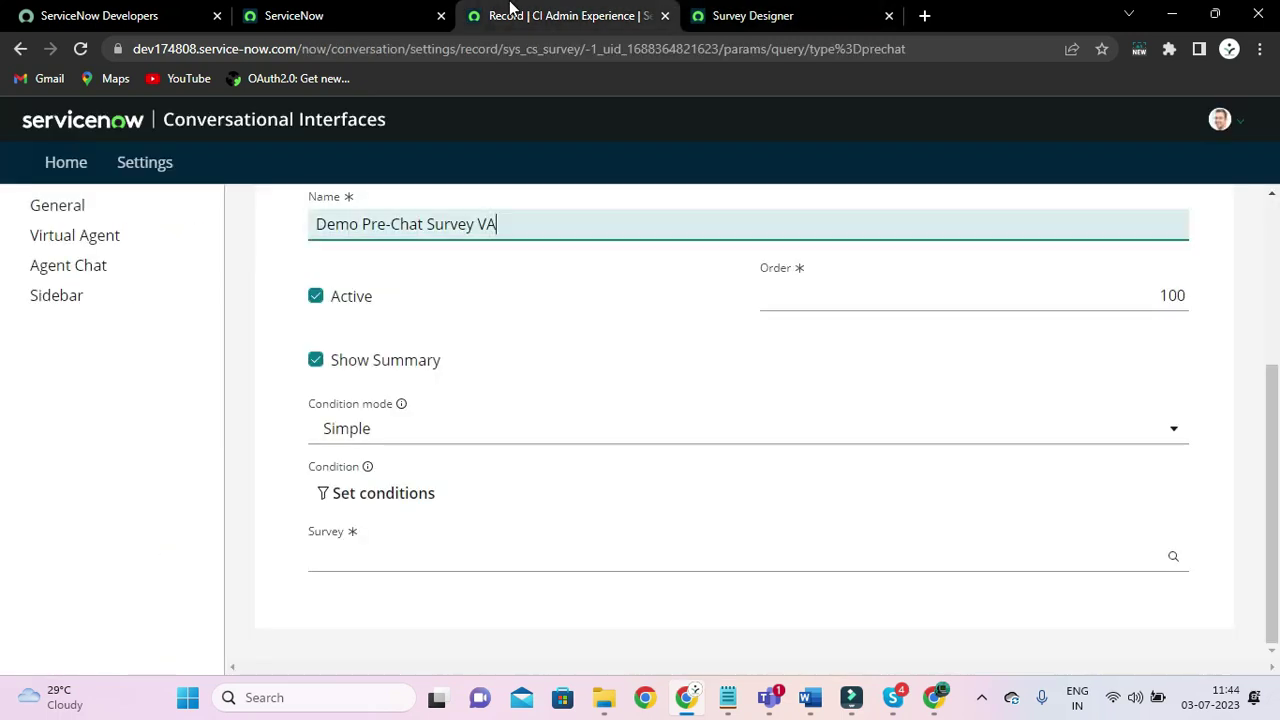
scroll(476, 401, up, 1)
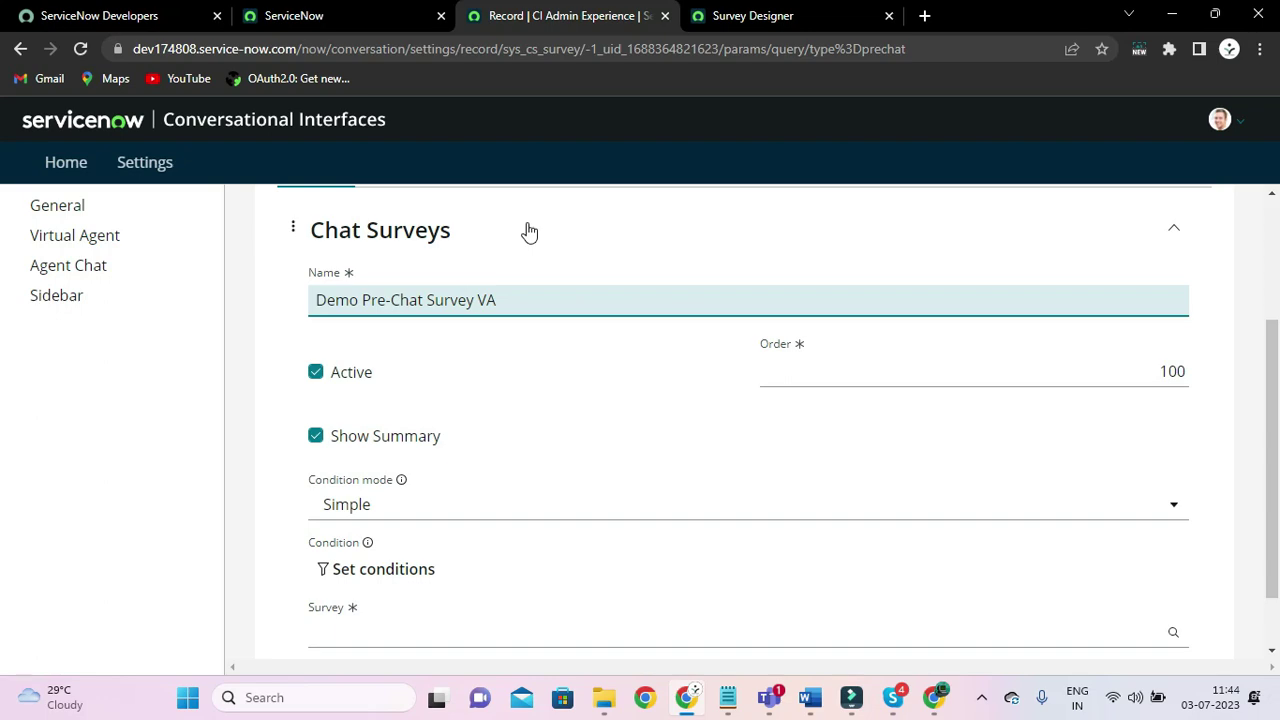
click(738, 17)
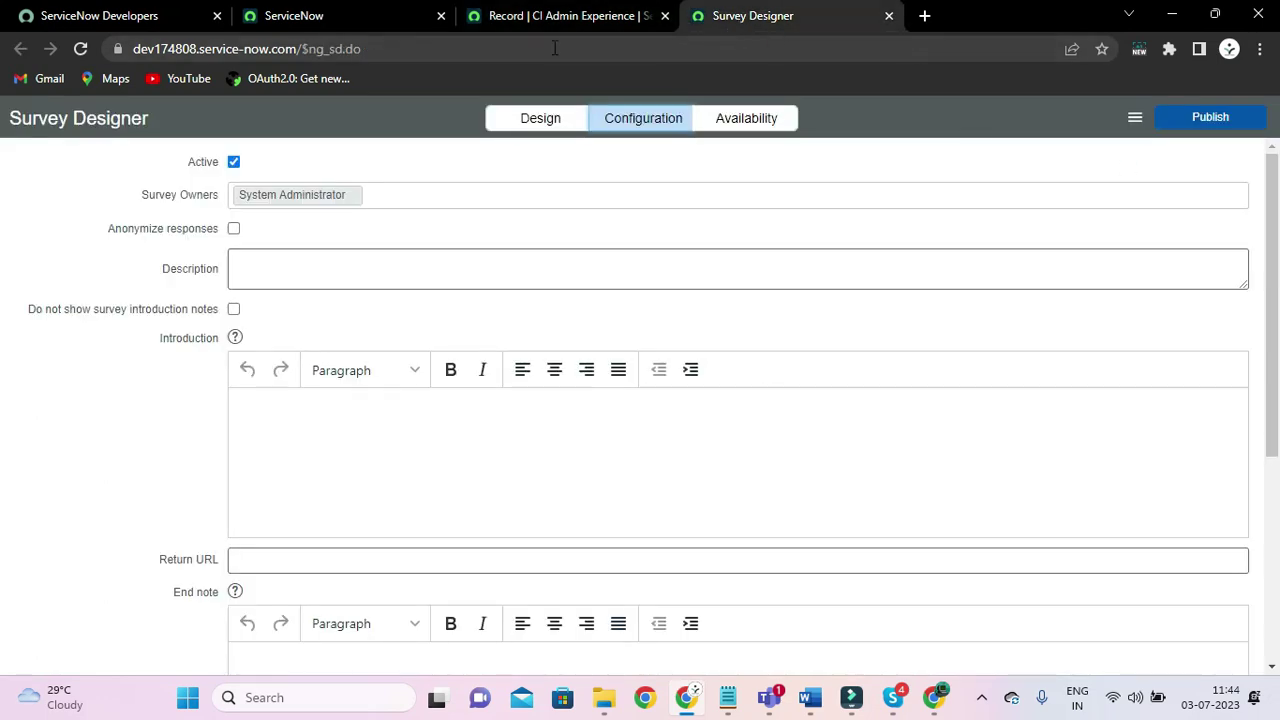
click(577, 18)
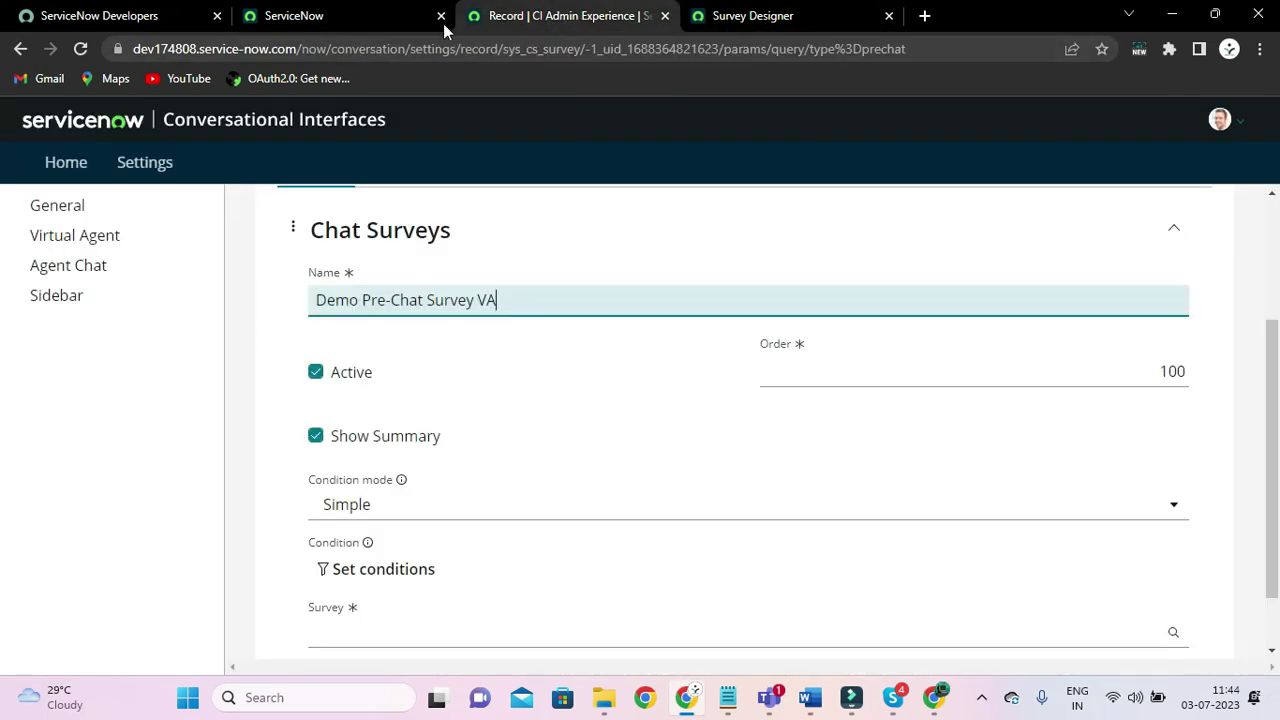
Filter the ServiceNow navigator for "Survey" and open the list of existing surveys
click(315, 20)
click(140, 171)
key(BackSpace)
key(BackSpace)
key(BackSpace)
key(BackSpace)
key(BackSpace)
key(BackSpace)
text(Su)
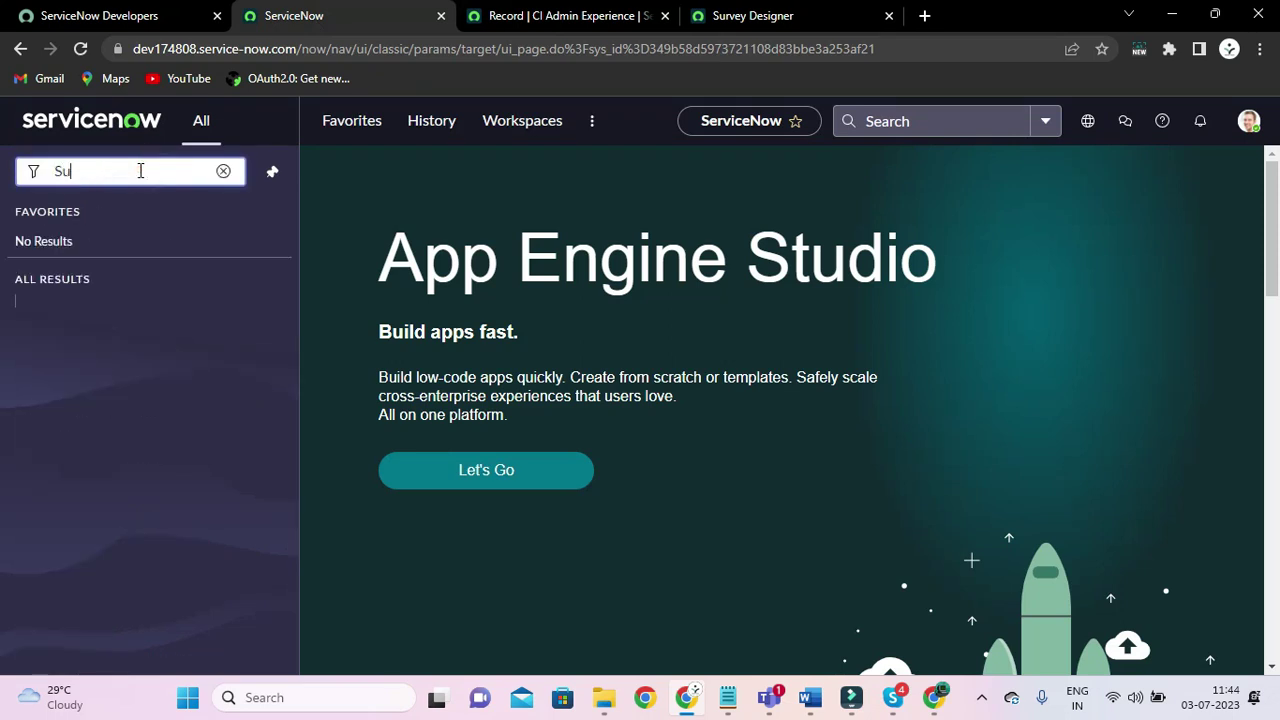
text(rvey)
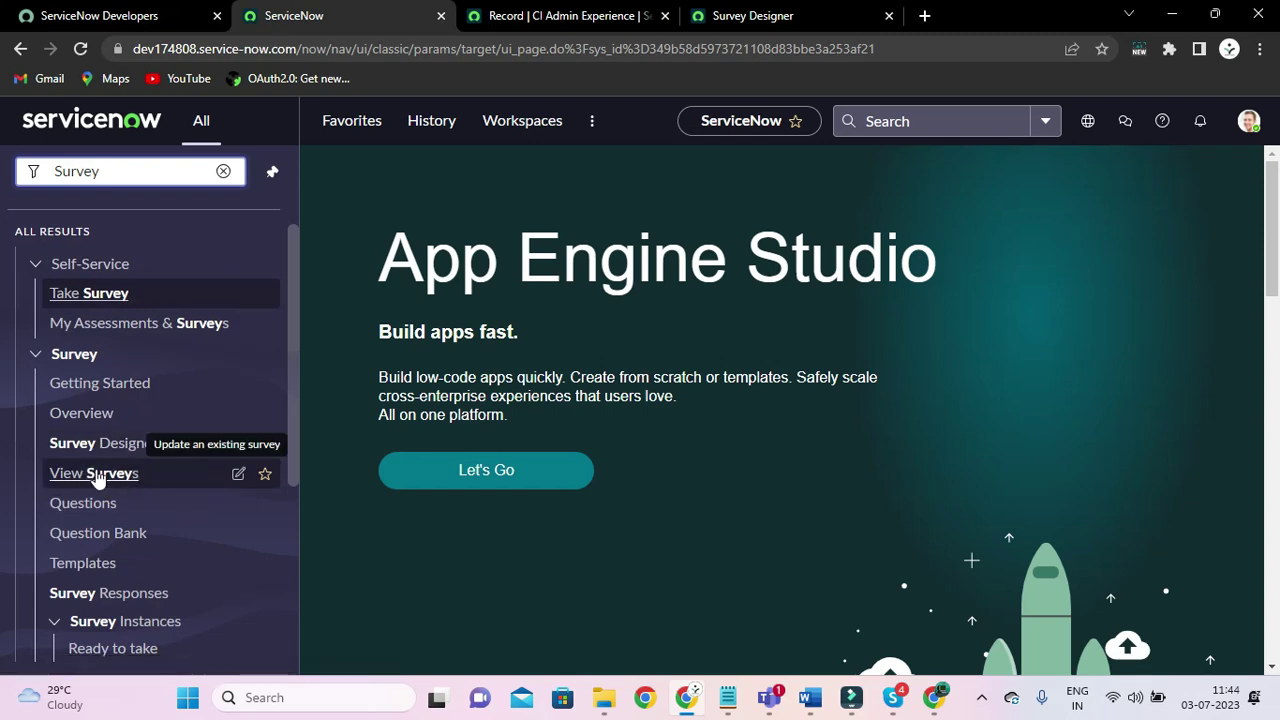
click(100, 476)
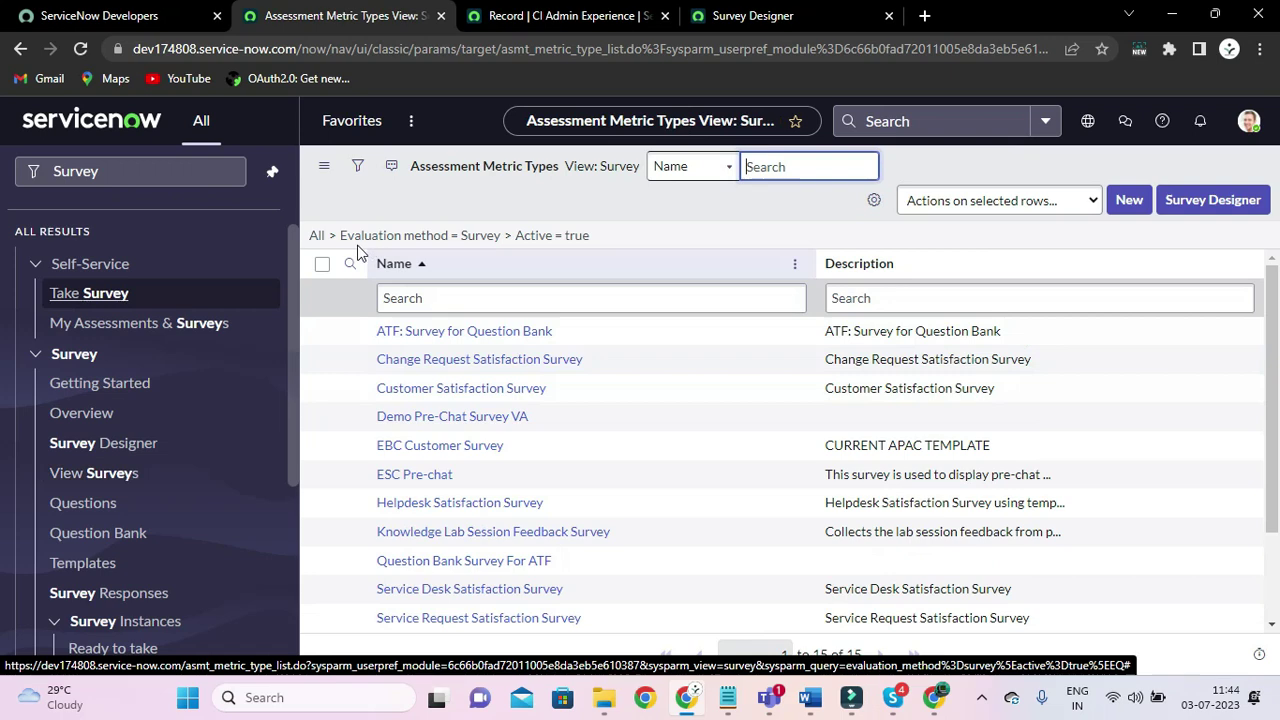
Filter the survey list by the name "Demo Pre-Chat Survey VA" and open the matching survey definition in a new browser tab
click(435, 297)
key(ctrl+v)
key(Return)
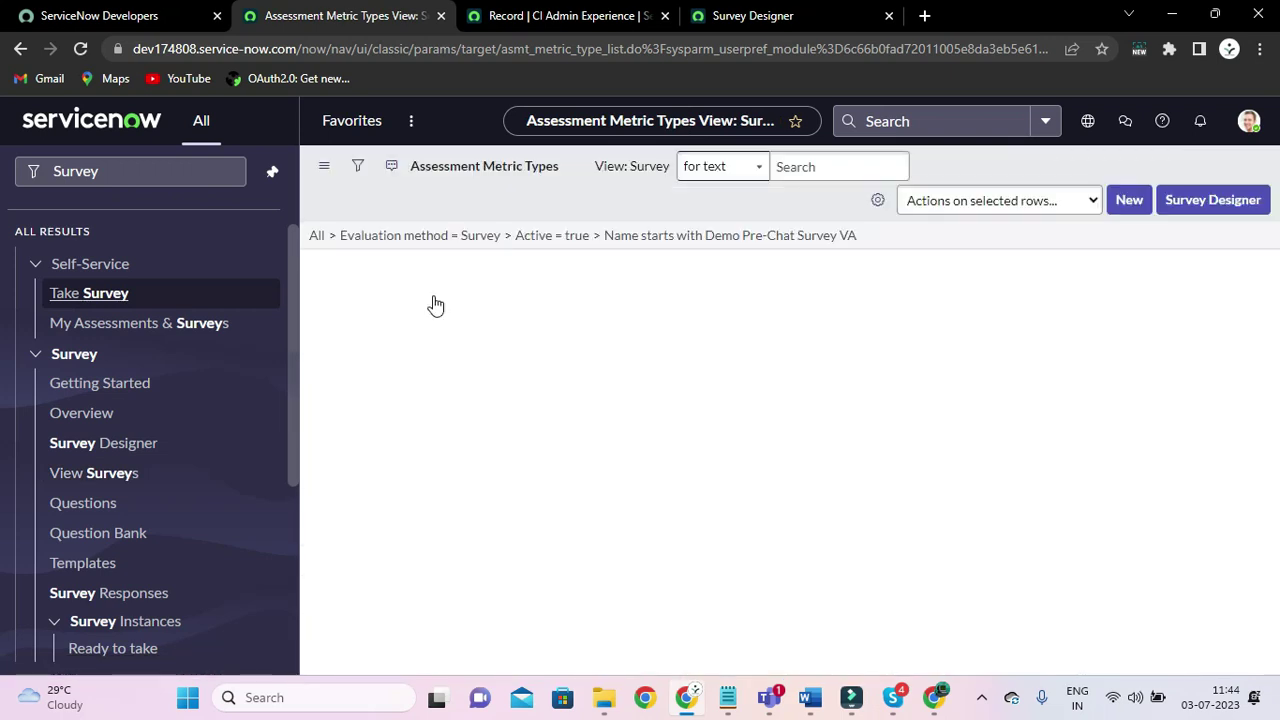
right_click(351, 334)
click(390, 352)
click(528, 8)
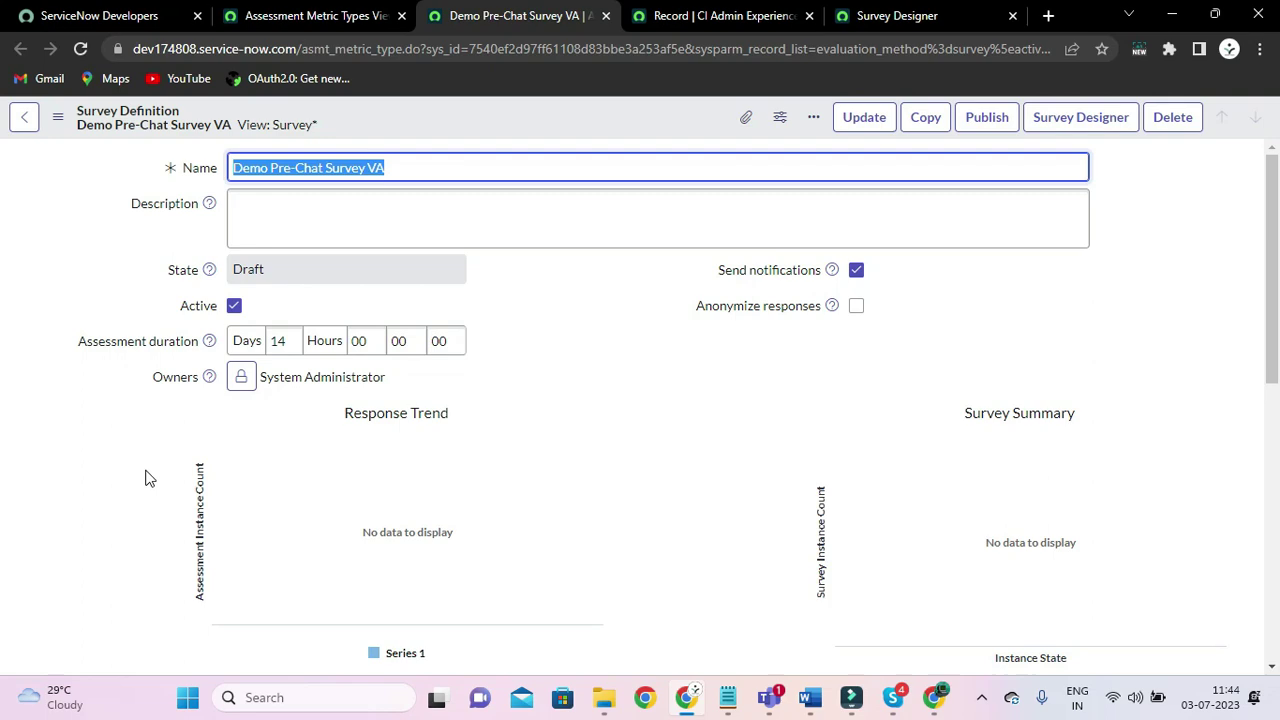
Open the "Demo Pre-Chat Survey VA" metric category from the survey definition in a new browser tab
scroll(145, 478, down, 7)
scroll(46, 270, down, 8)
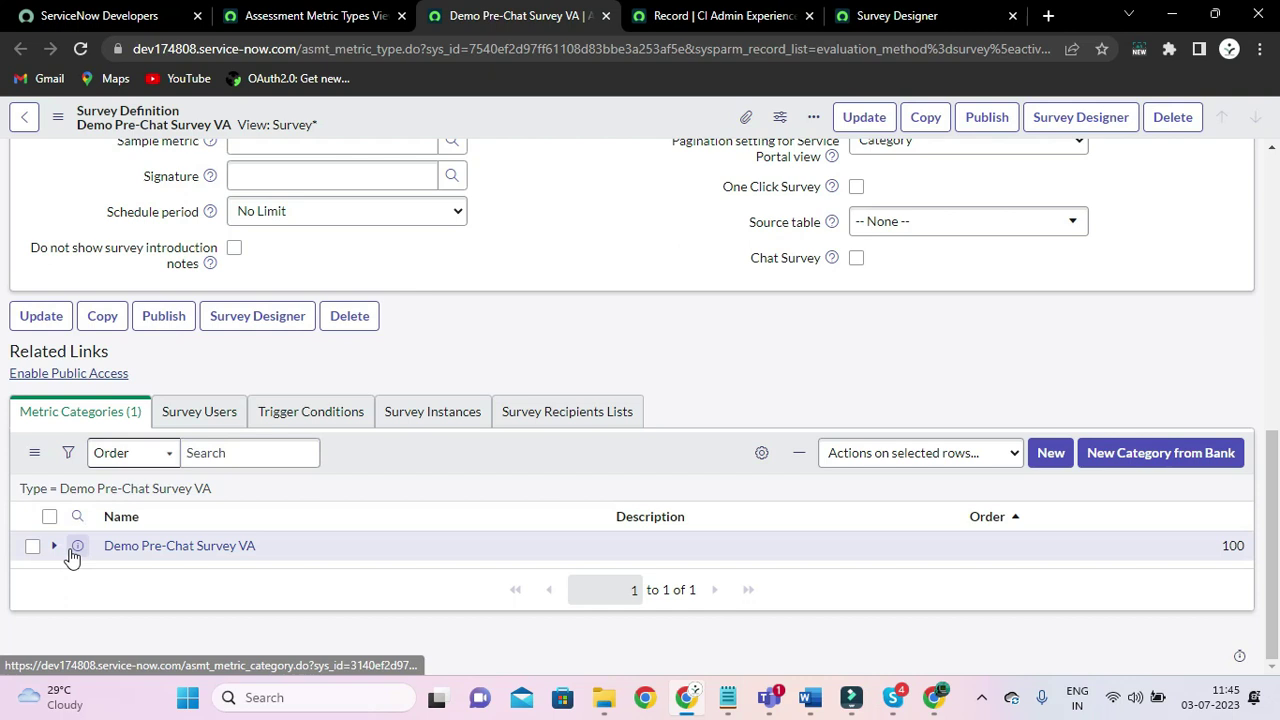
right_click(79, 546)
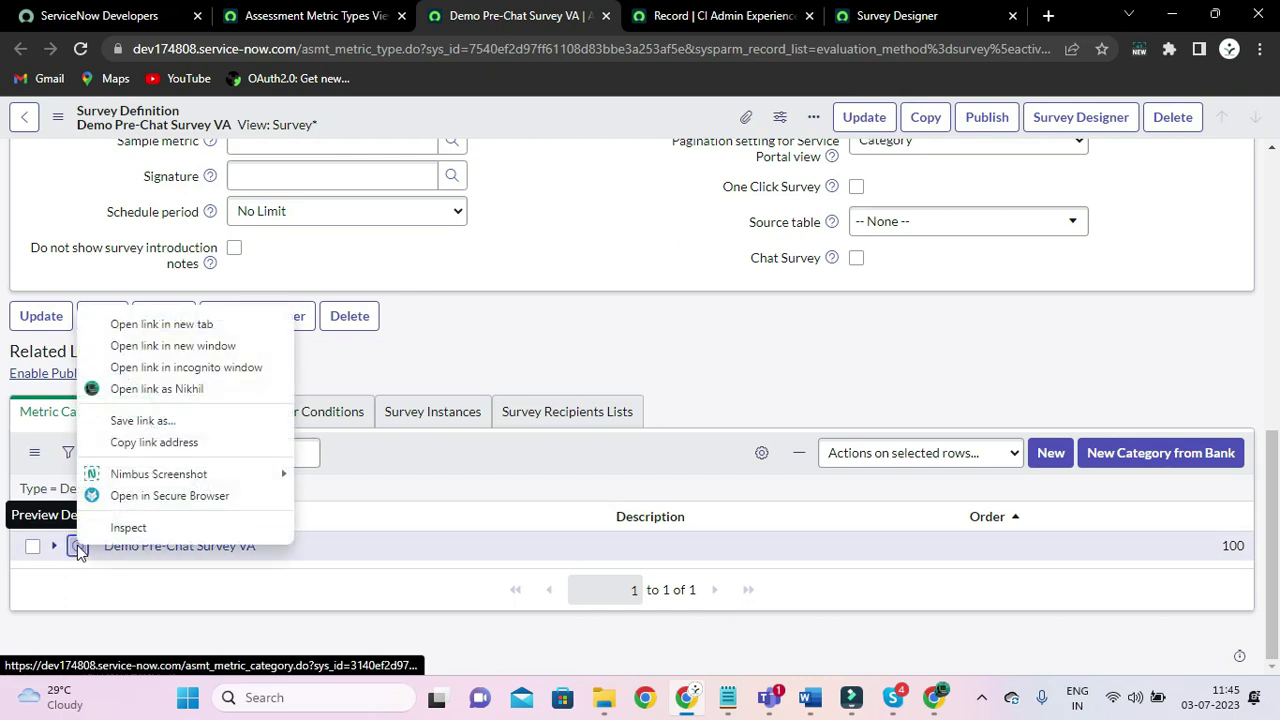
click(160, 324)
click(615, 18)
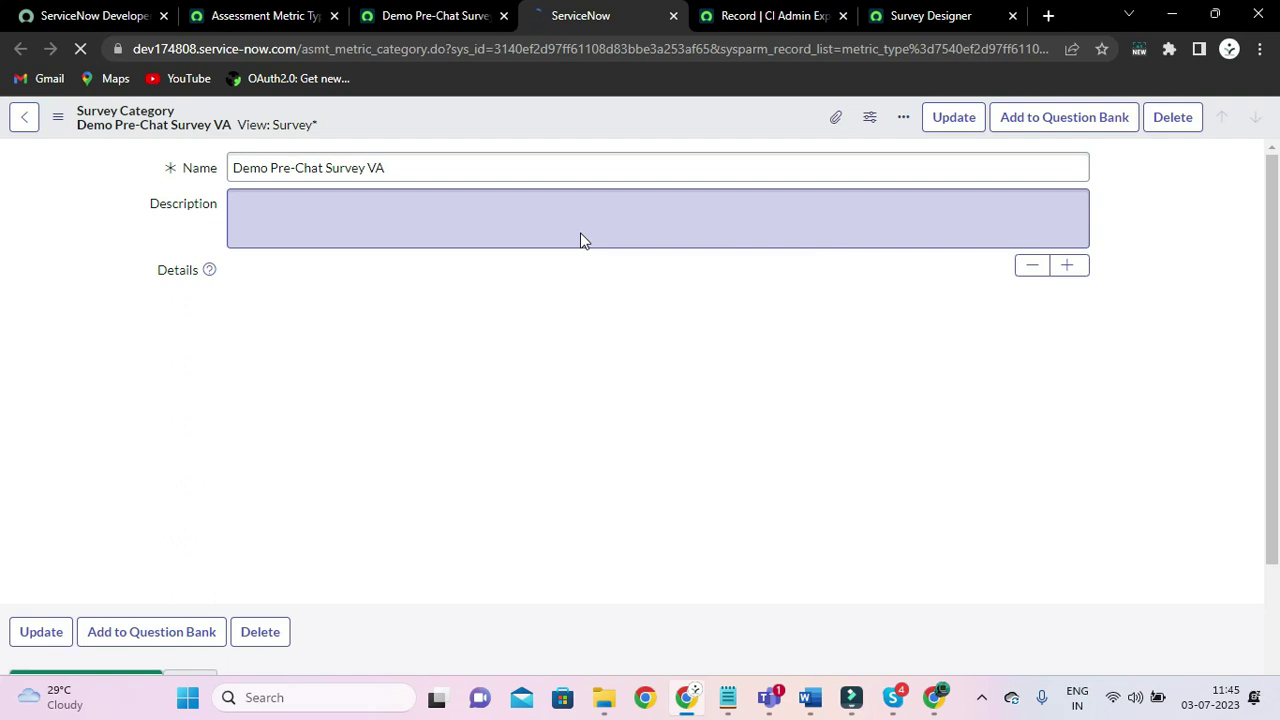
Open the "Which support are you looking for?" question from the category's assessment metrics in a new browser tab and examine its Context field
scroll(122, 395, down, 3)
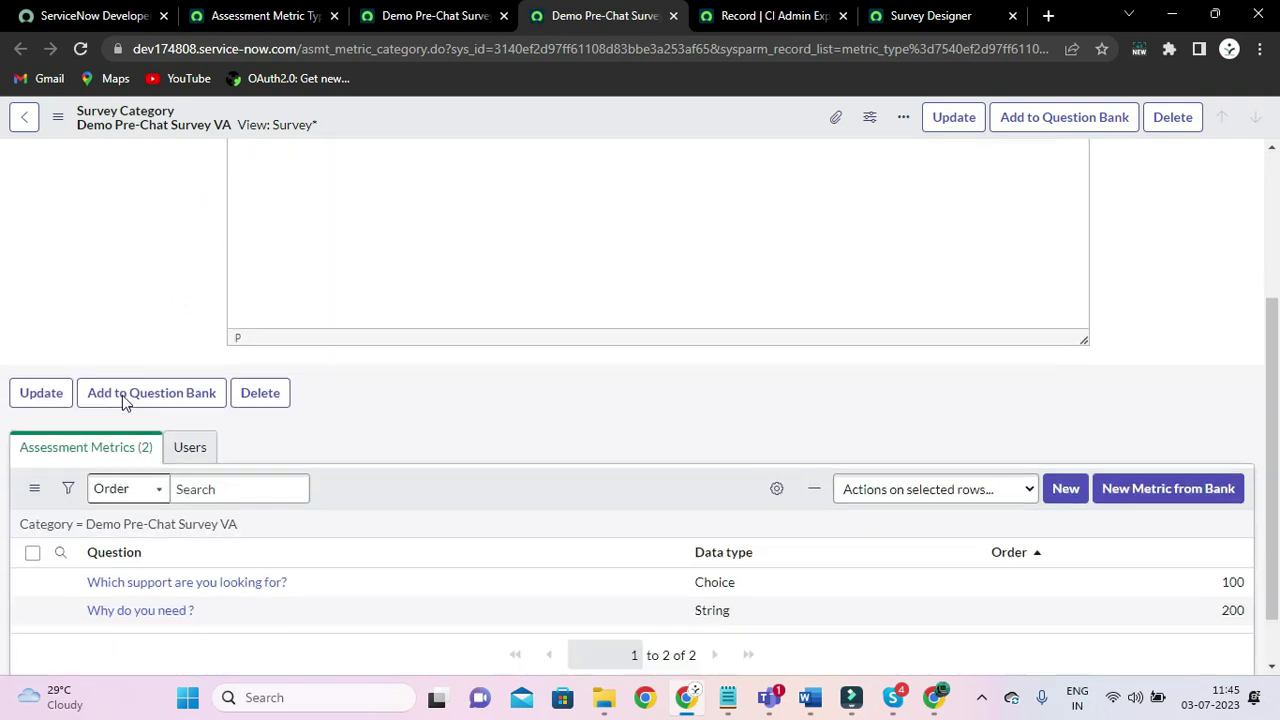
scroll(477, 403, up, 3)
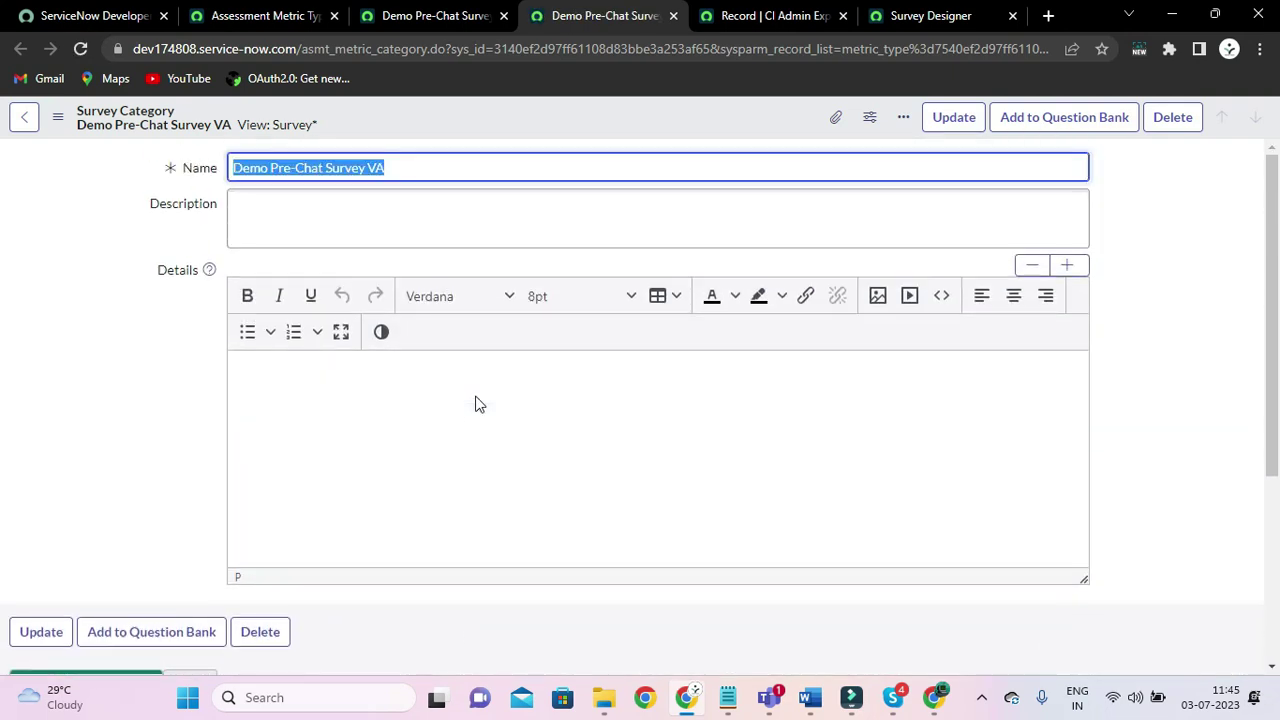
scroll(477, 403, down, 3)
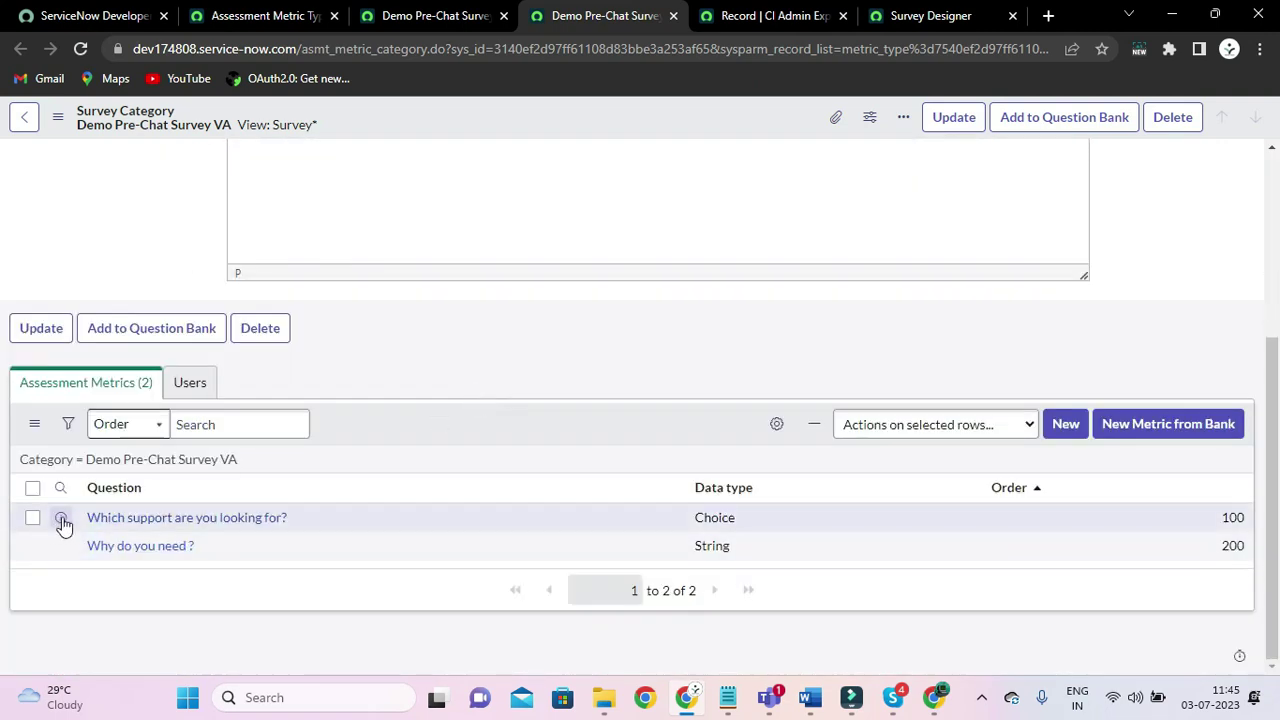
right_click(61, 519)
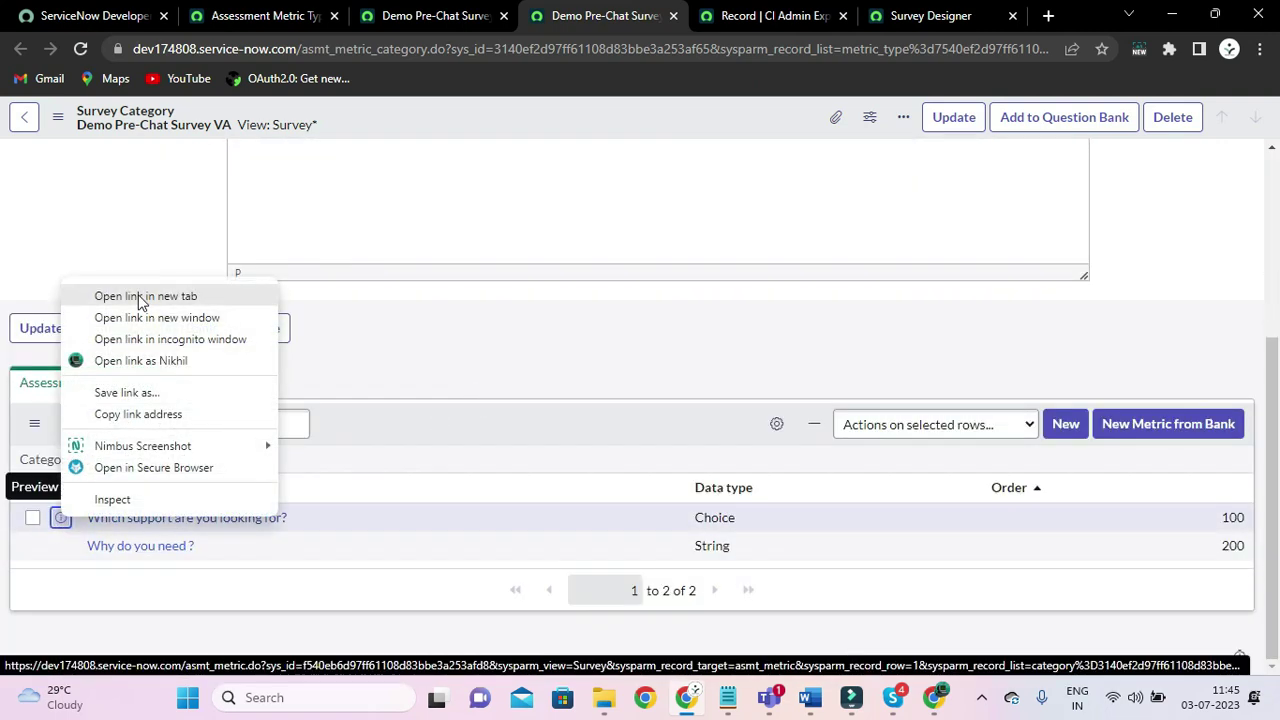
click(140, 298)
click(650, 15)
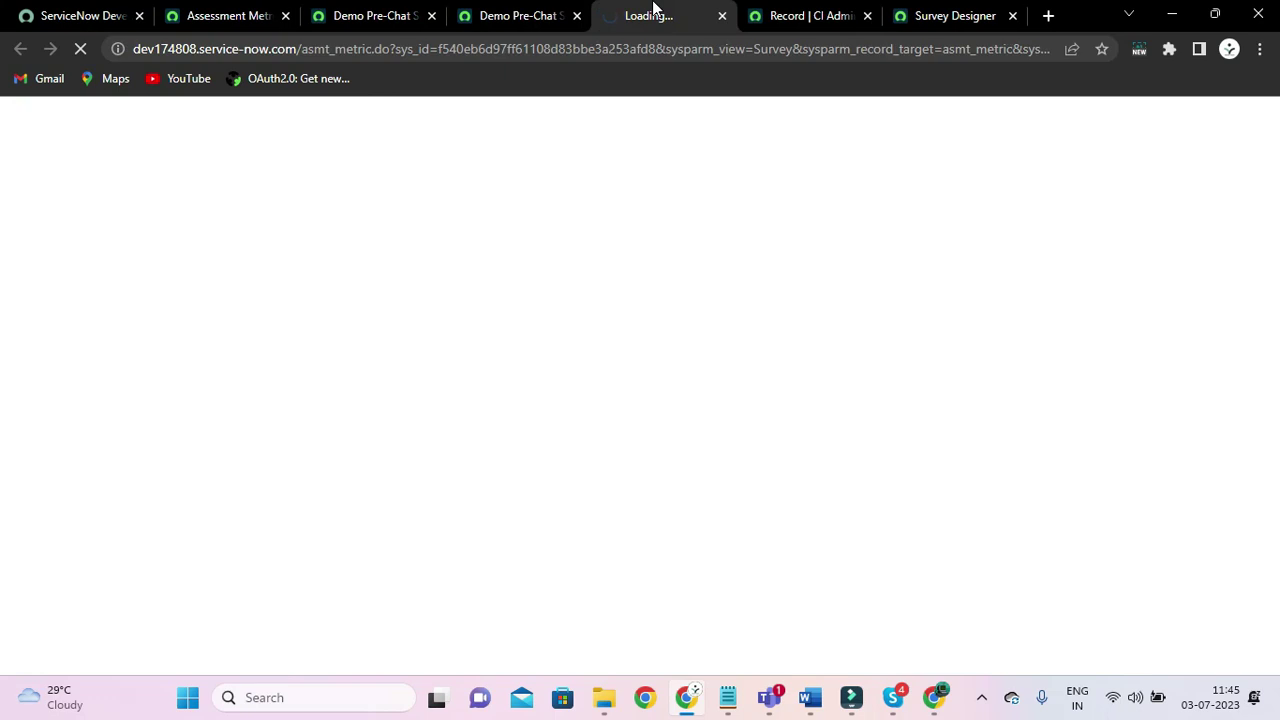
click(490, 10)
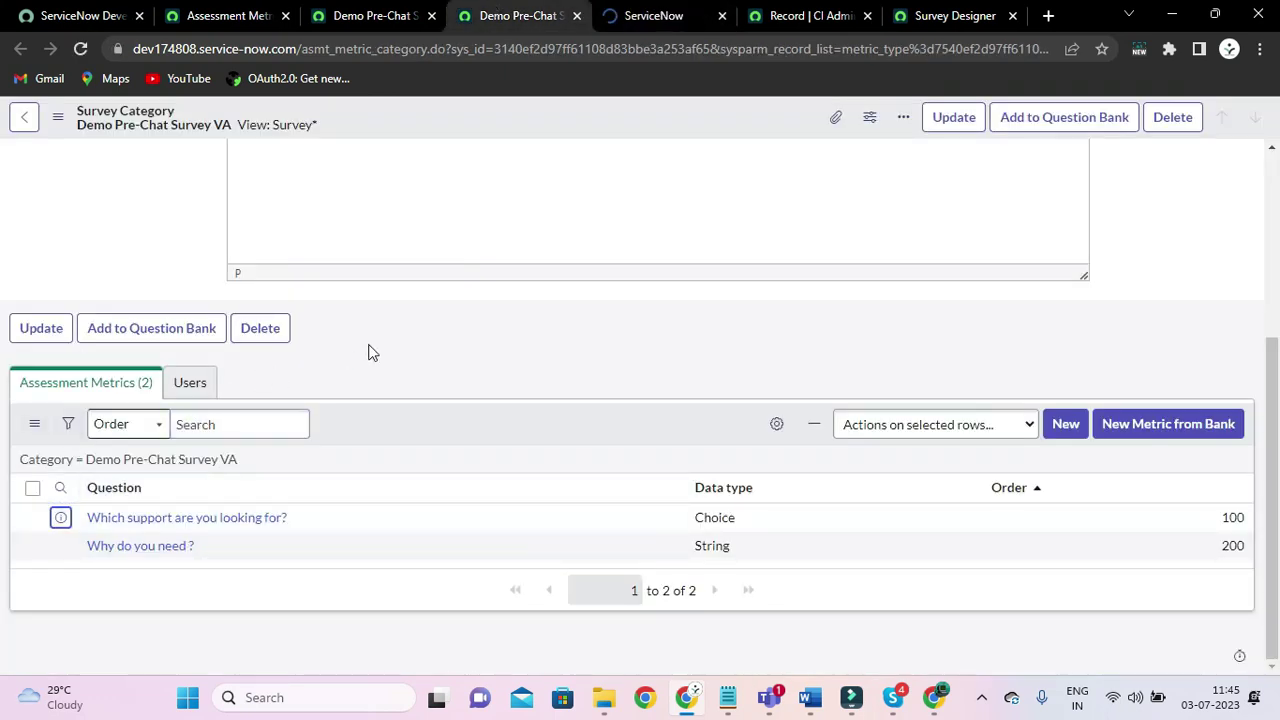
scroll(410, 412, up, 1)
scroll(410, 412, down, 1)
click(643, 13)
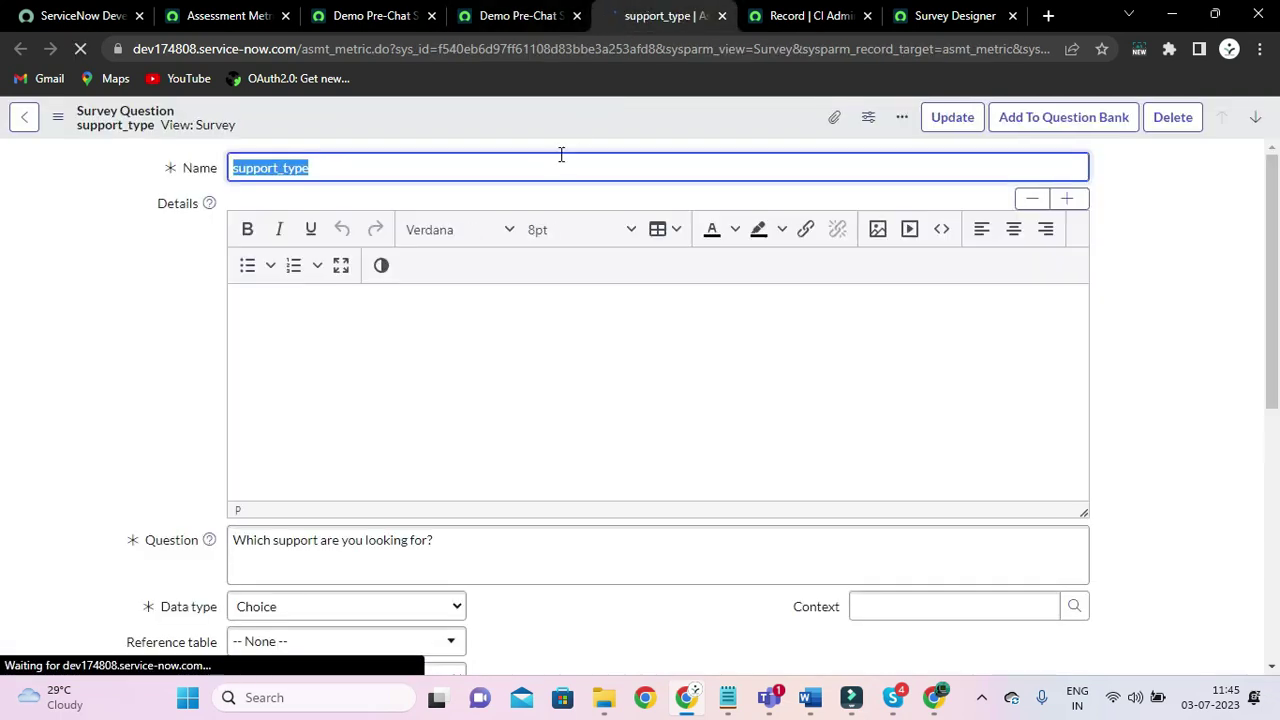
scroll(143, 371, down, 3)
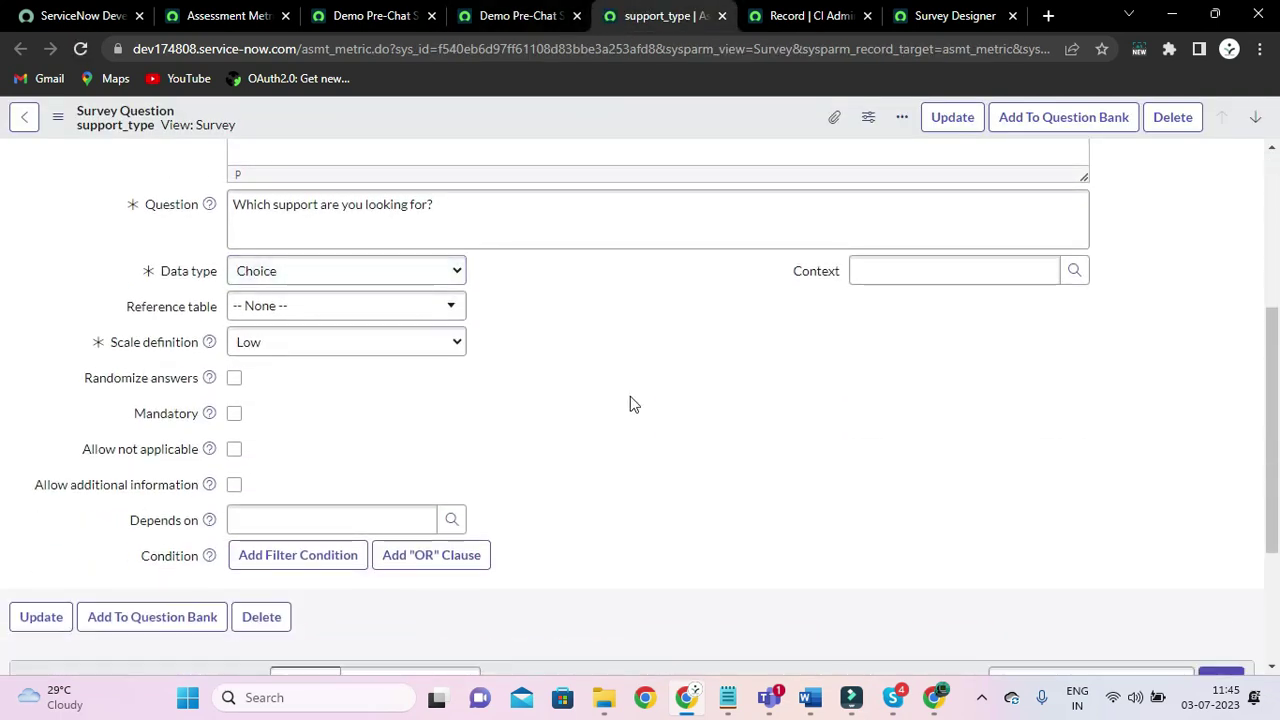
click(886, 268)
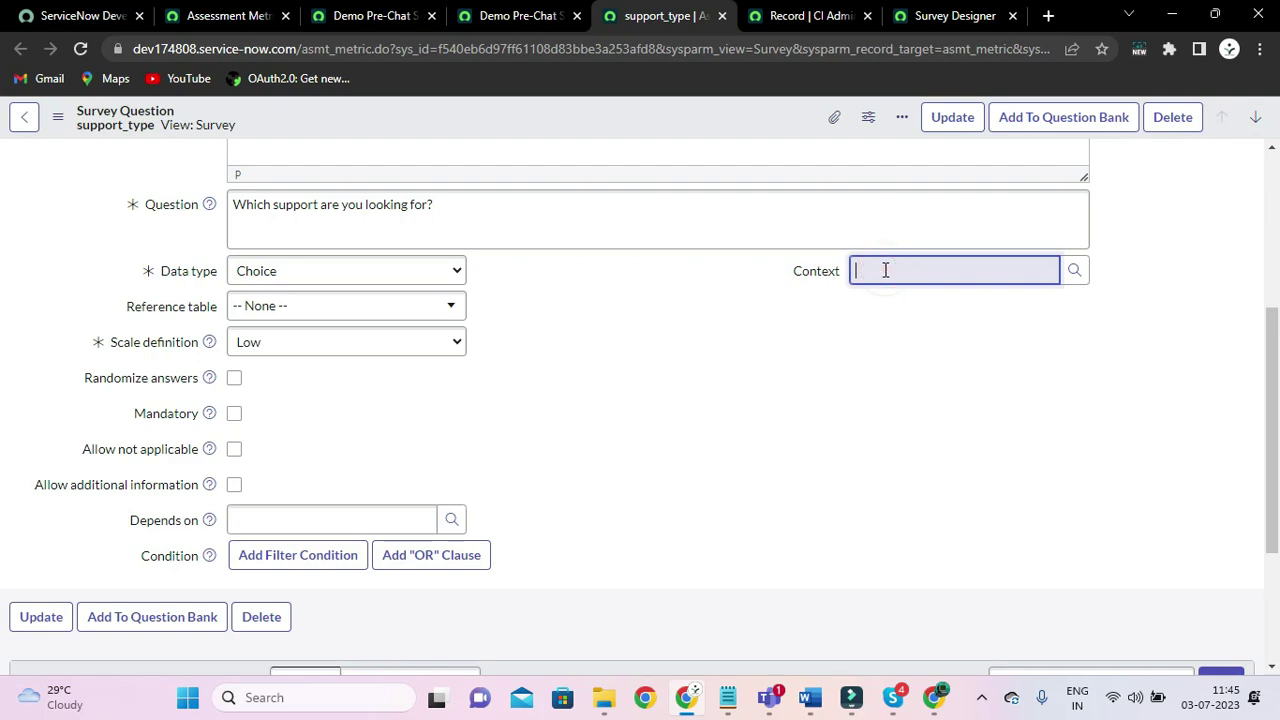
click(820, 280)
Return to the filtered survey list and clear the "Survey" filter from the navigator
click(365, 12)
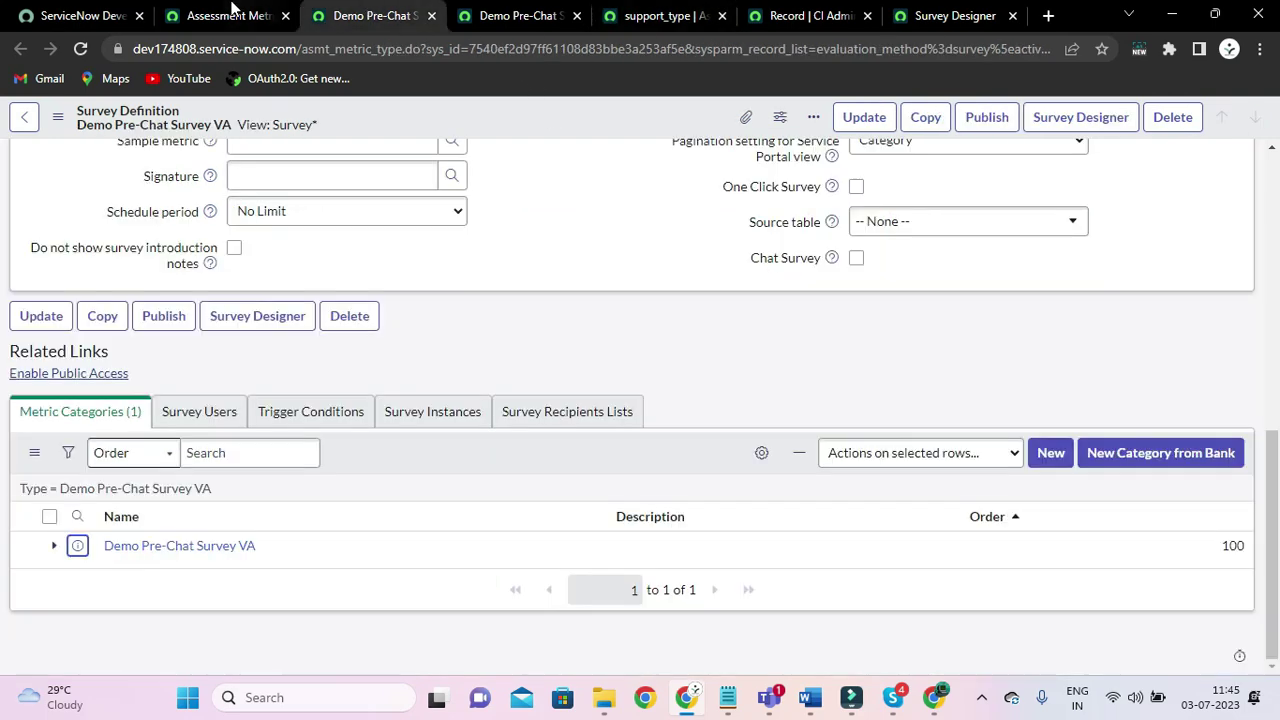
click(235, 12)
click(115, 167)
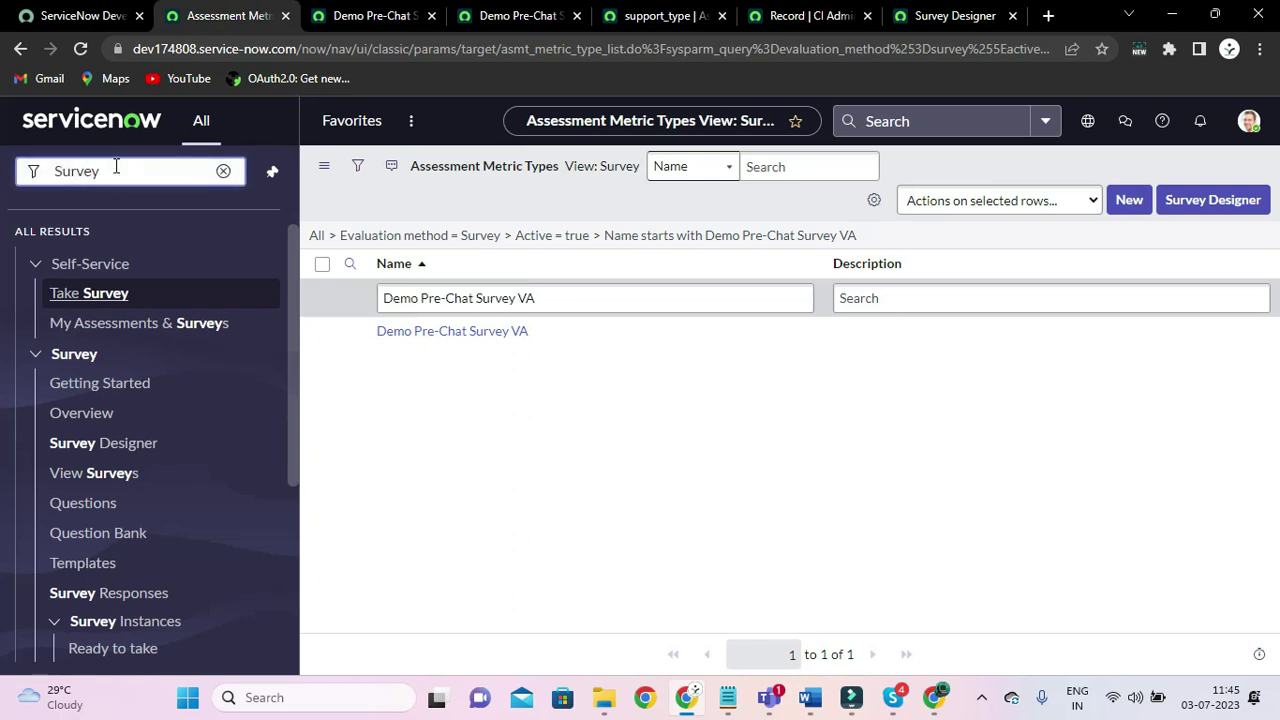
key(BackSpace)
key(BackSpace)
key(BackSpace)
key(BackSpace)
key(BackSpace)
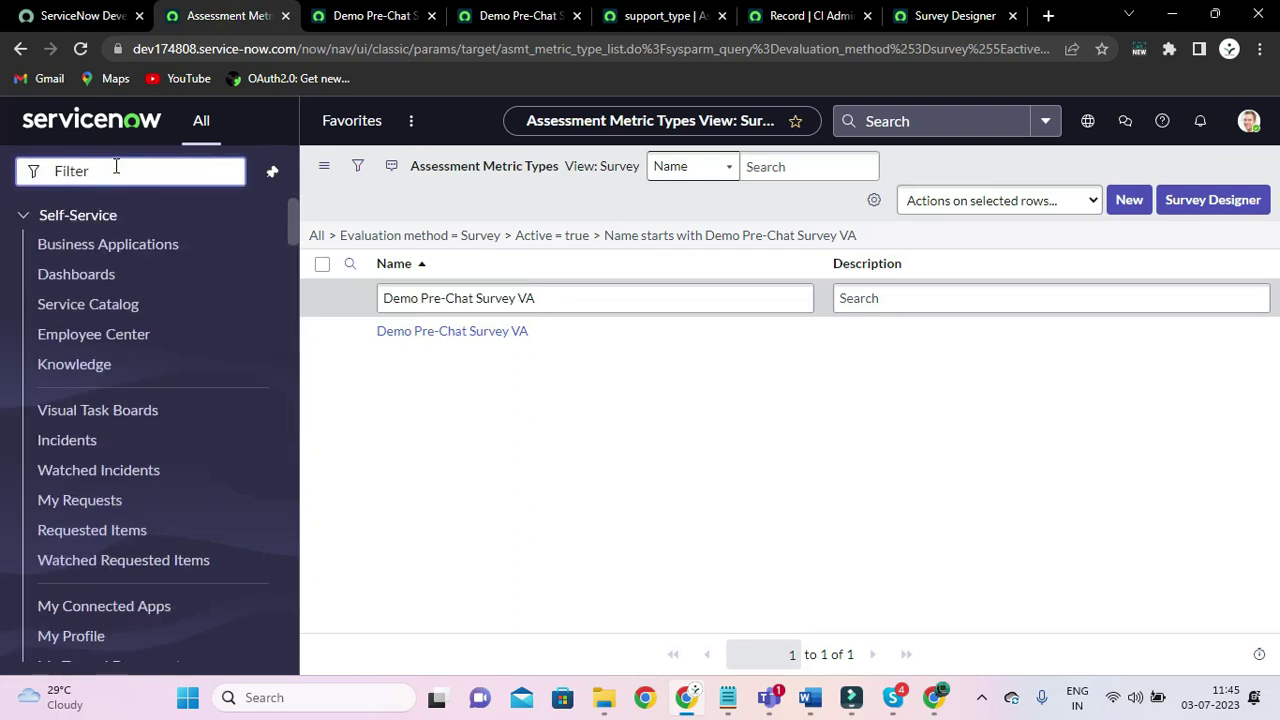
Return to the support_type question record and examine its Context field and question settings
click(680, 14)
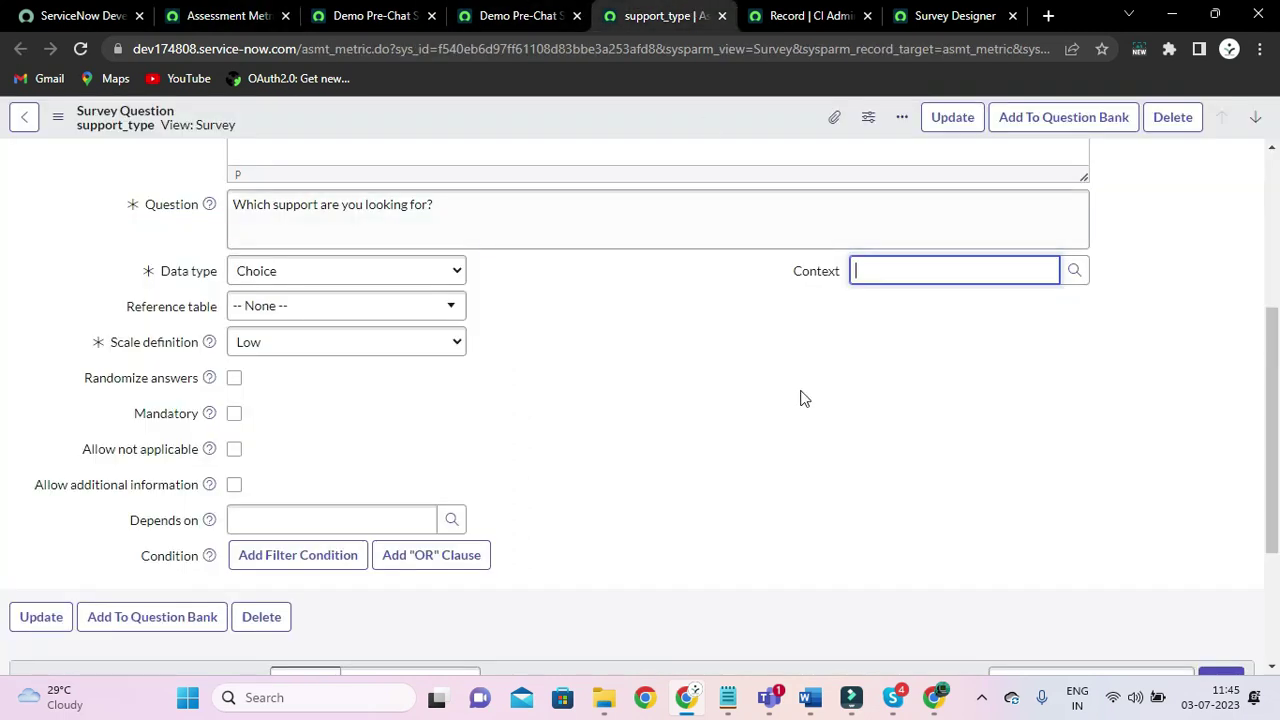
click(879, 274)
click(823, 300)
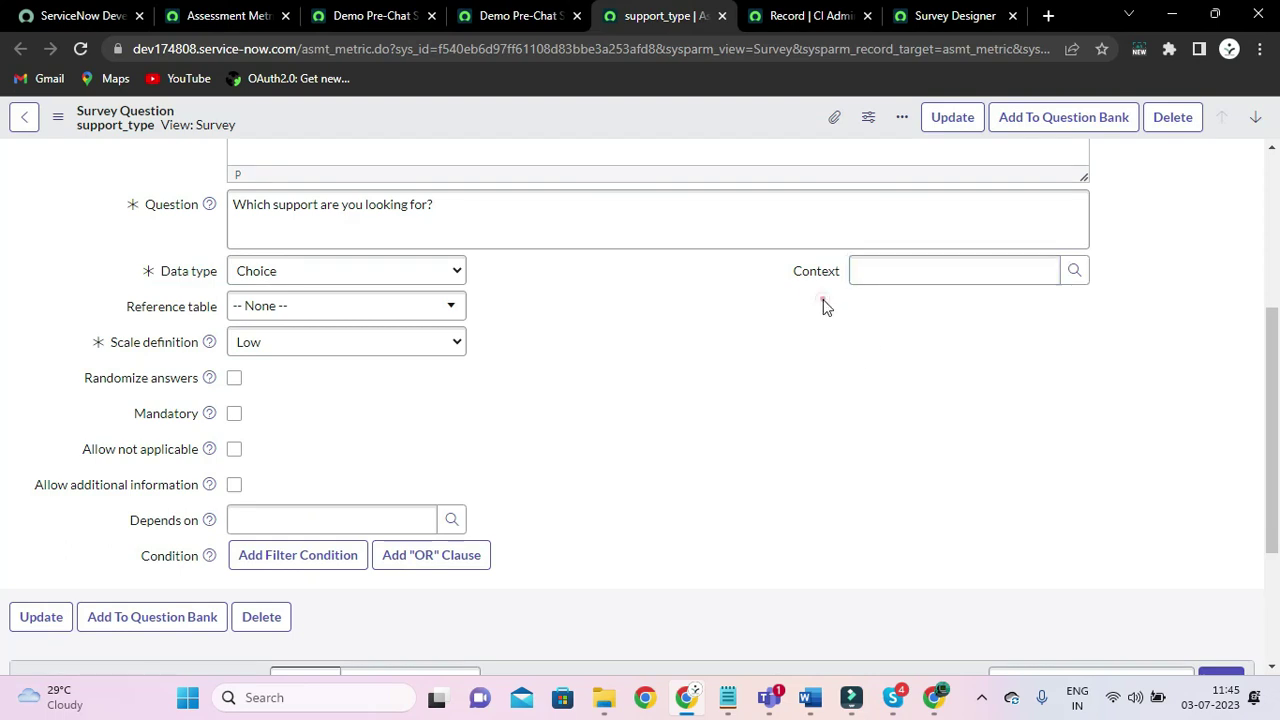
click(747, 284)
scroll(747, 284, up, 1)
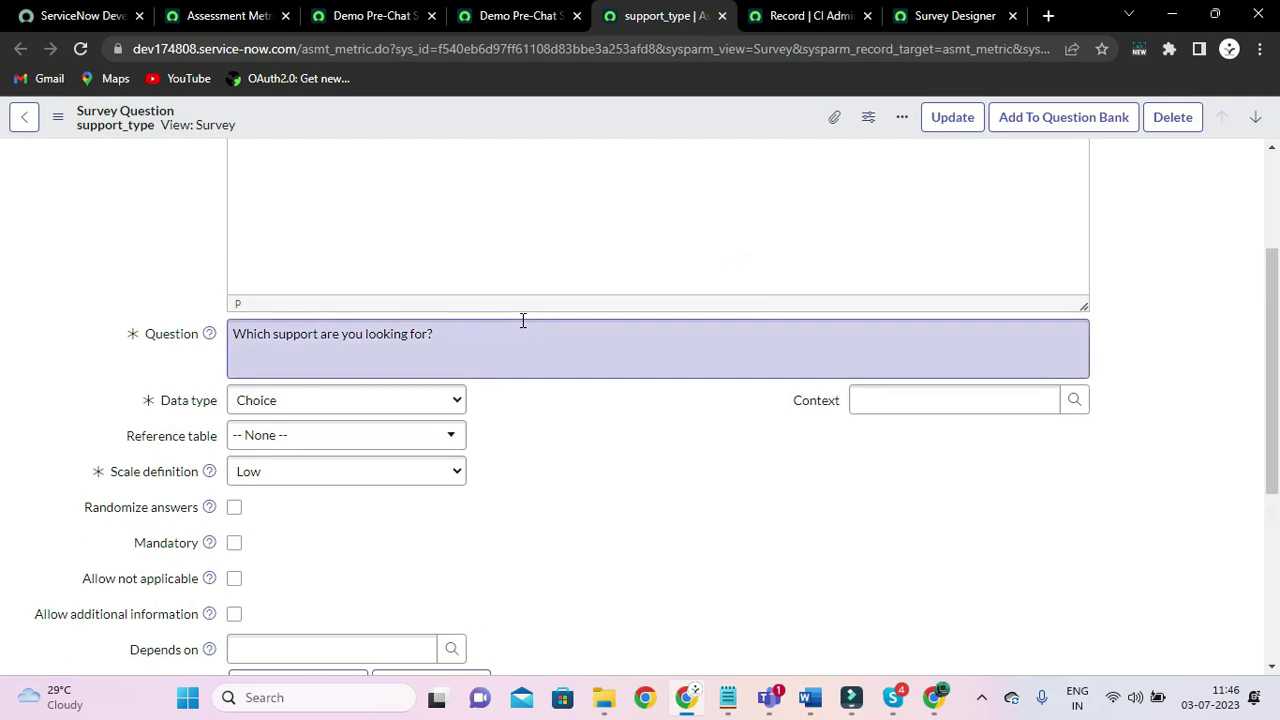
click(443, 346)
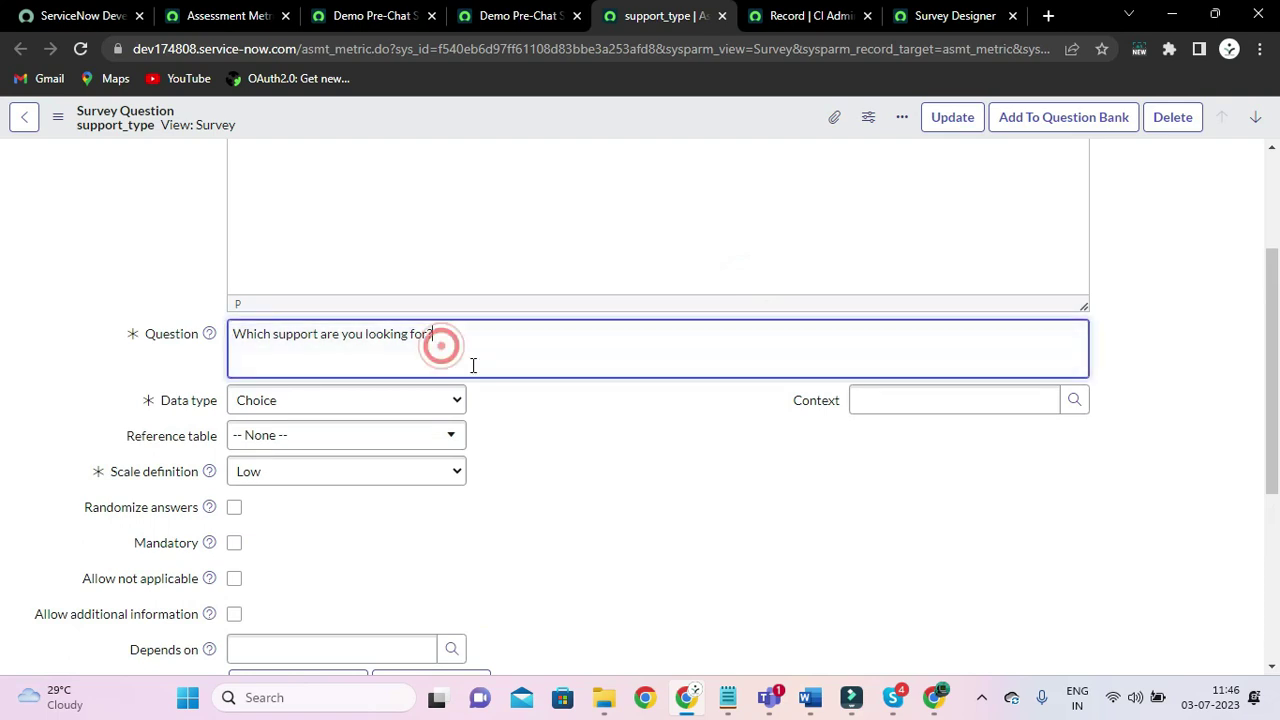
click(662, 516)
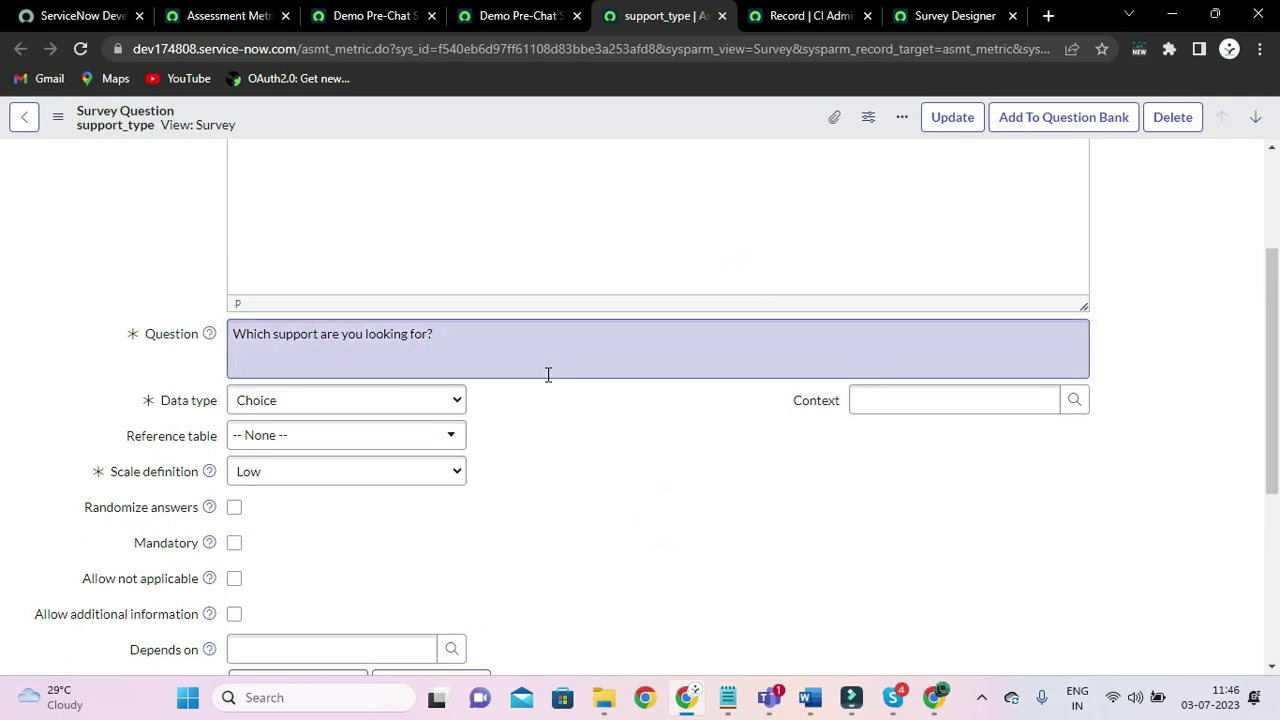
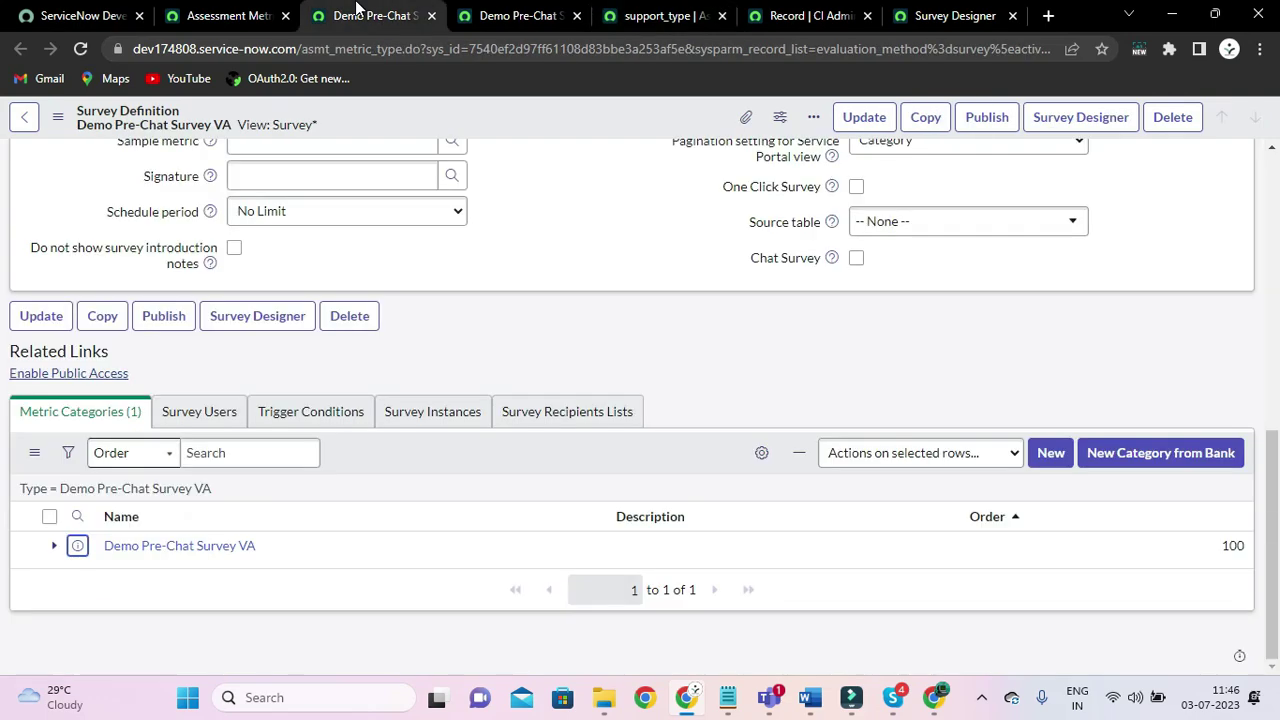
Return to the filtered survey list, filter the navigator for "Convers" and open the Conversational Interfaces settings
click(243, 16)
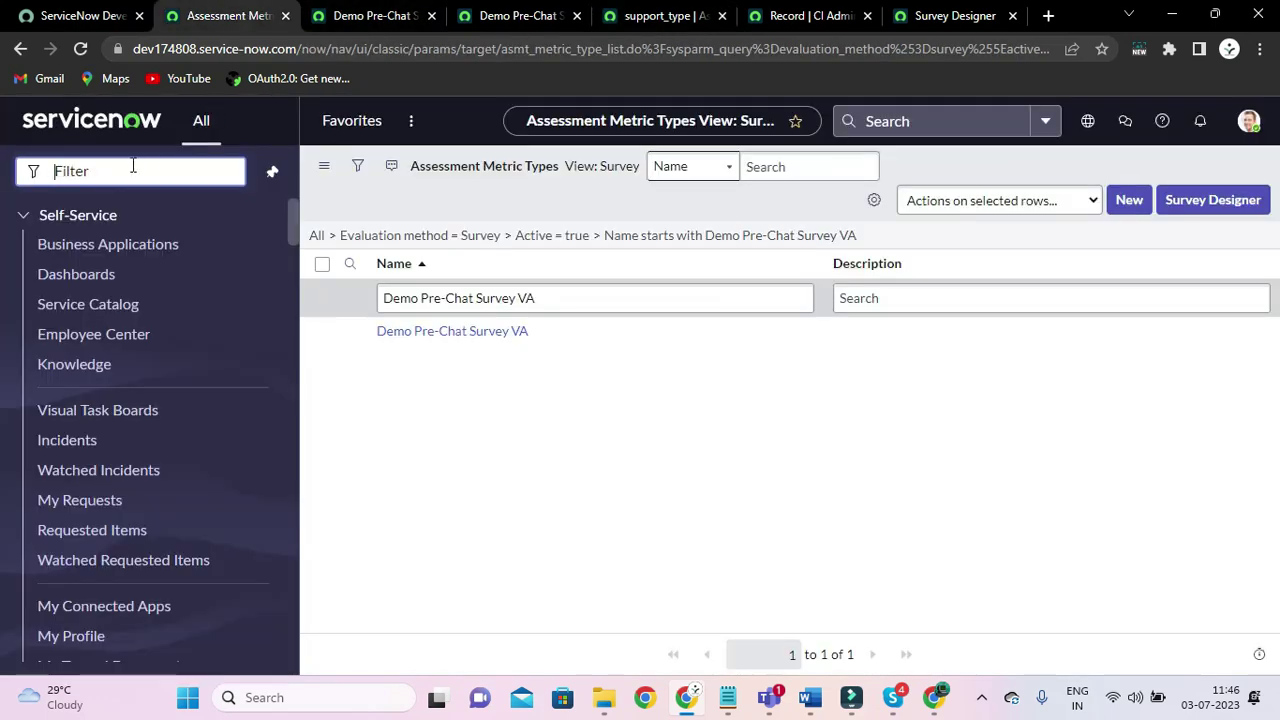
text(Cu)
key(BackSpace)
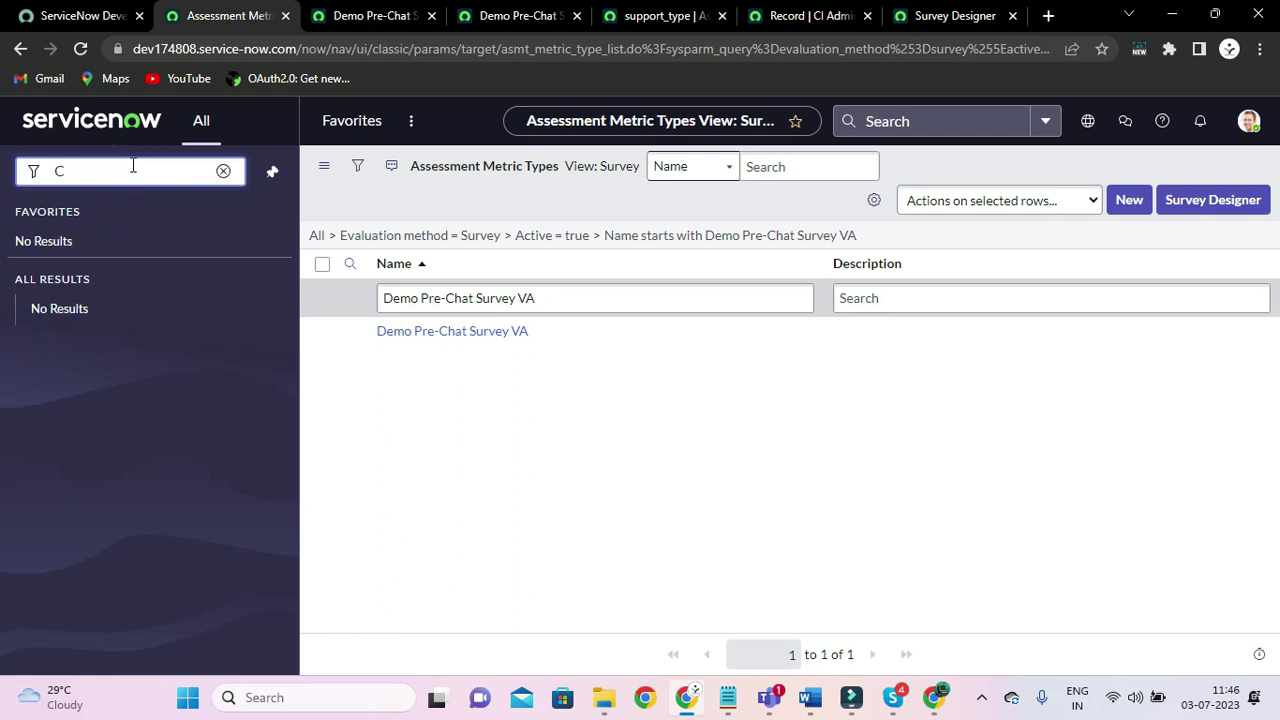
text(onvers)
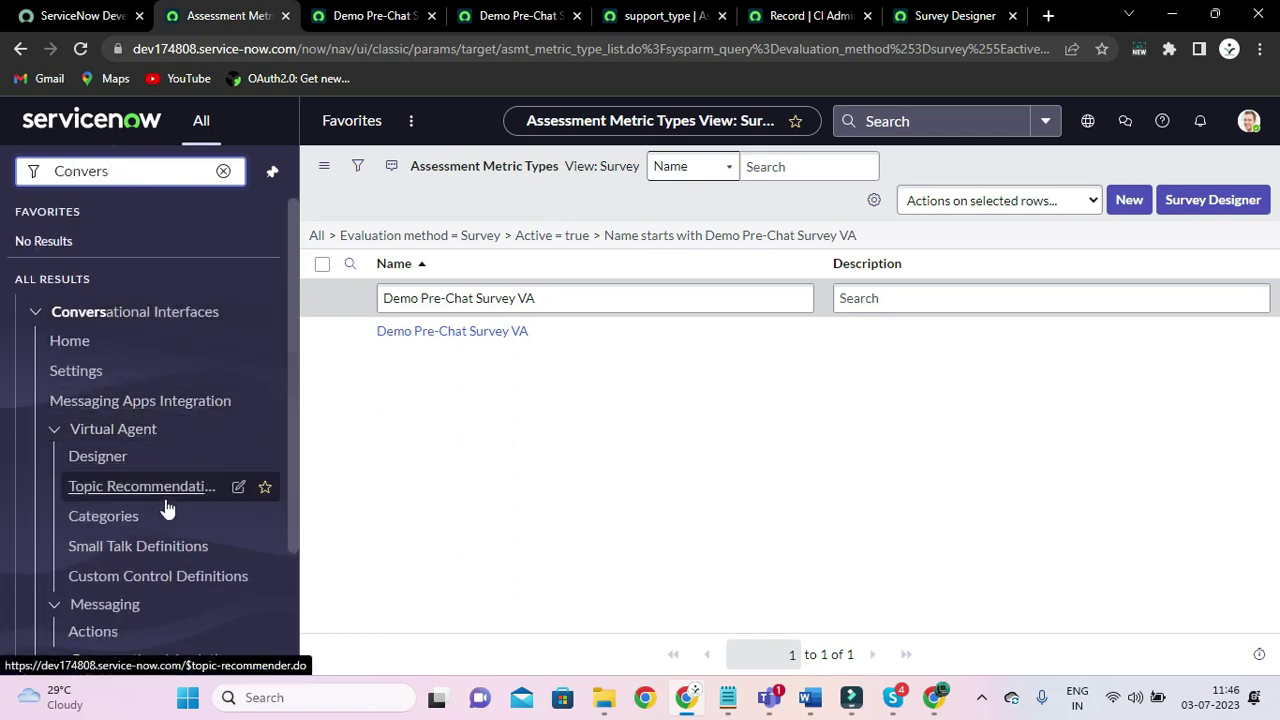
scroll(110, 383, down, 2)
scroll(110, 385, up, 2)
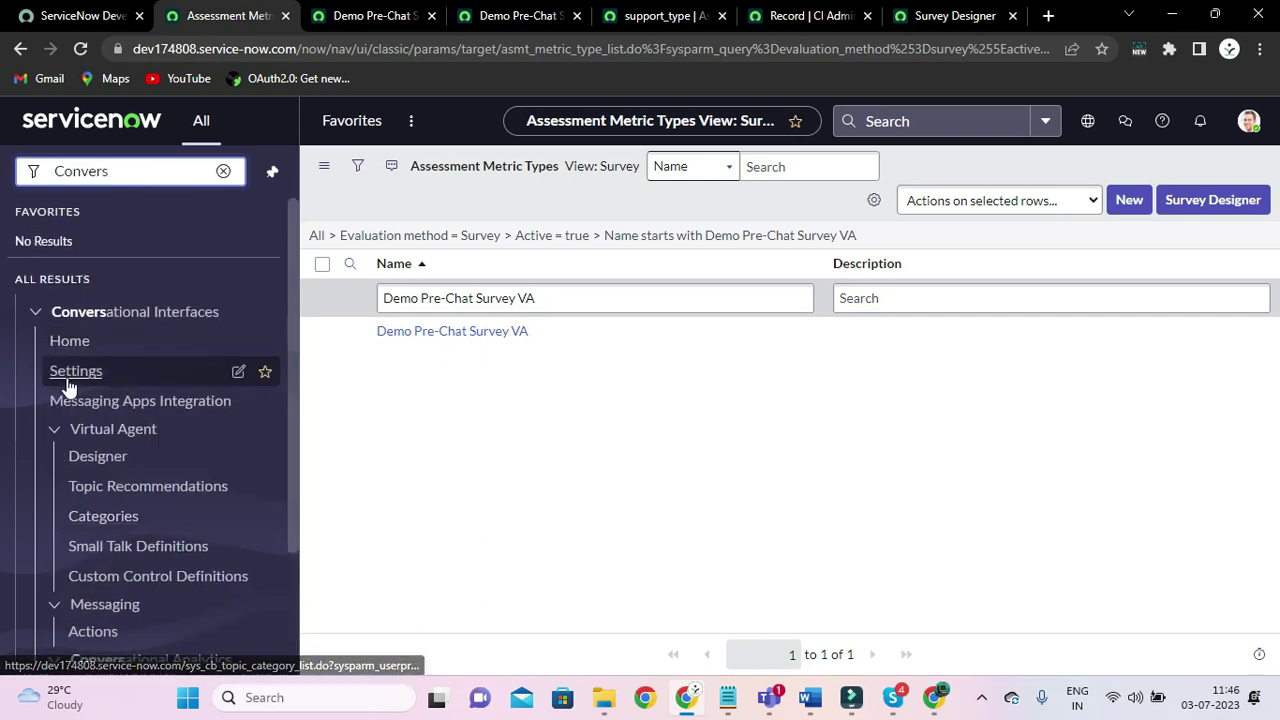
click(69, 374)
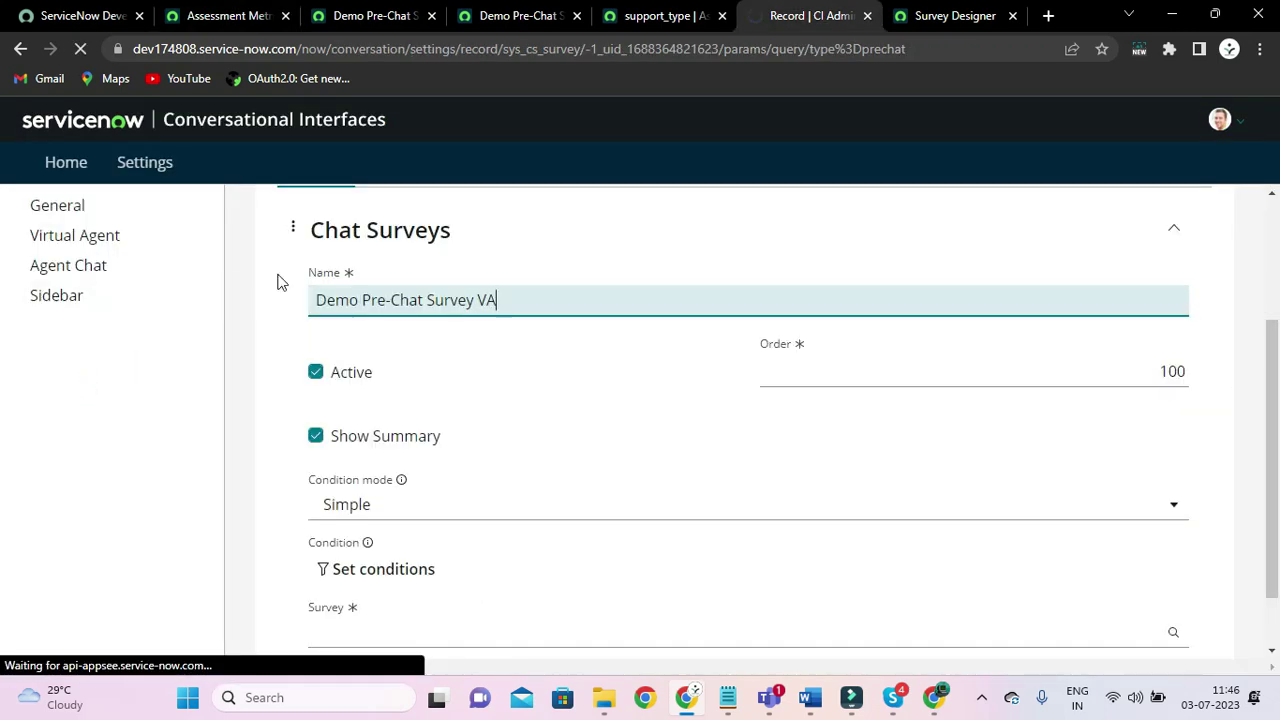
Open the full list of context variables from the Conversation Routing section of the general settings
scroll(286, 327, up, 2)
scroll(657, 466, down, 2)
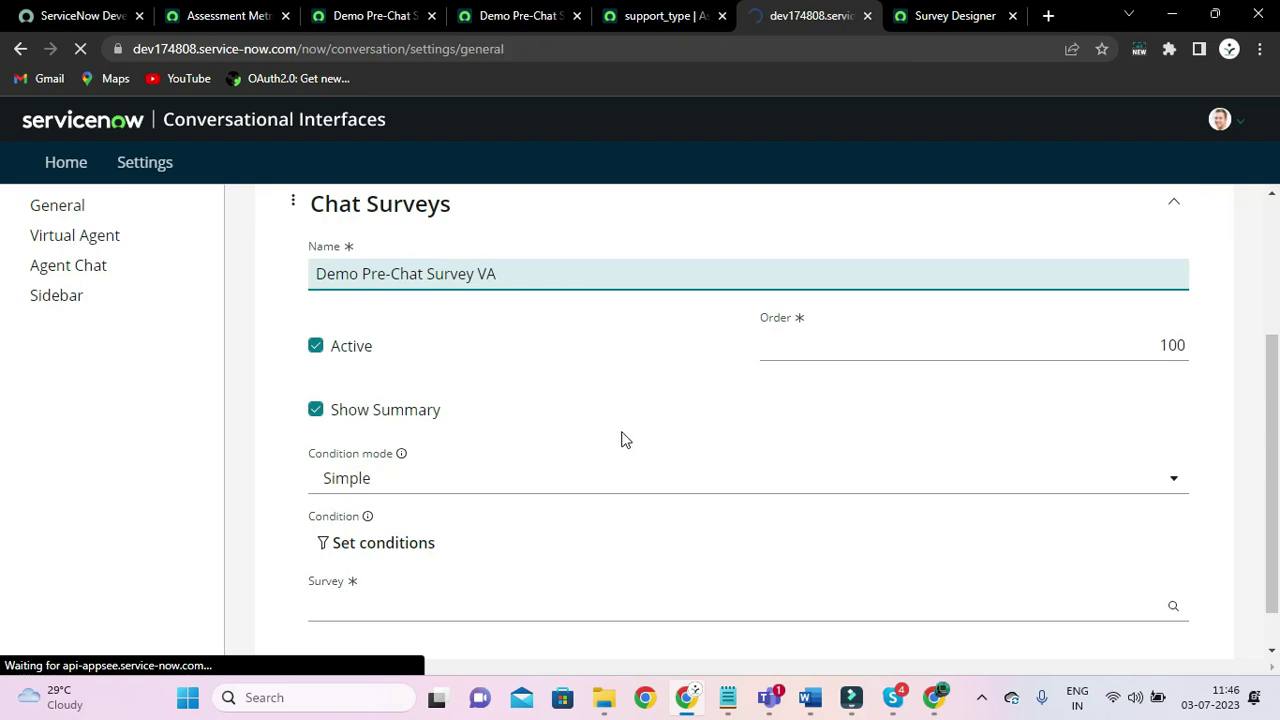
scroll(440, 440, down, 3)
scroll(444, 472, down, 1)
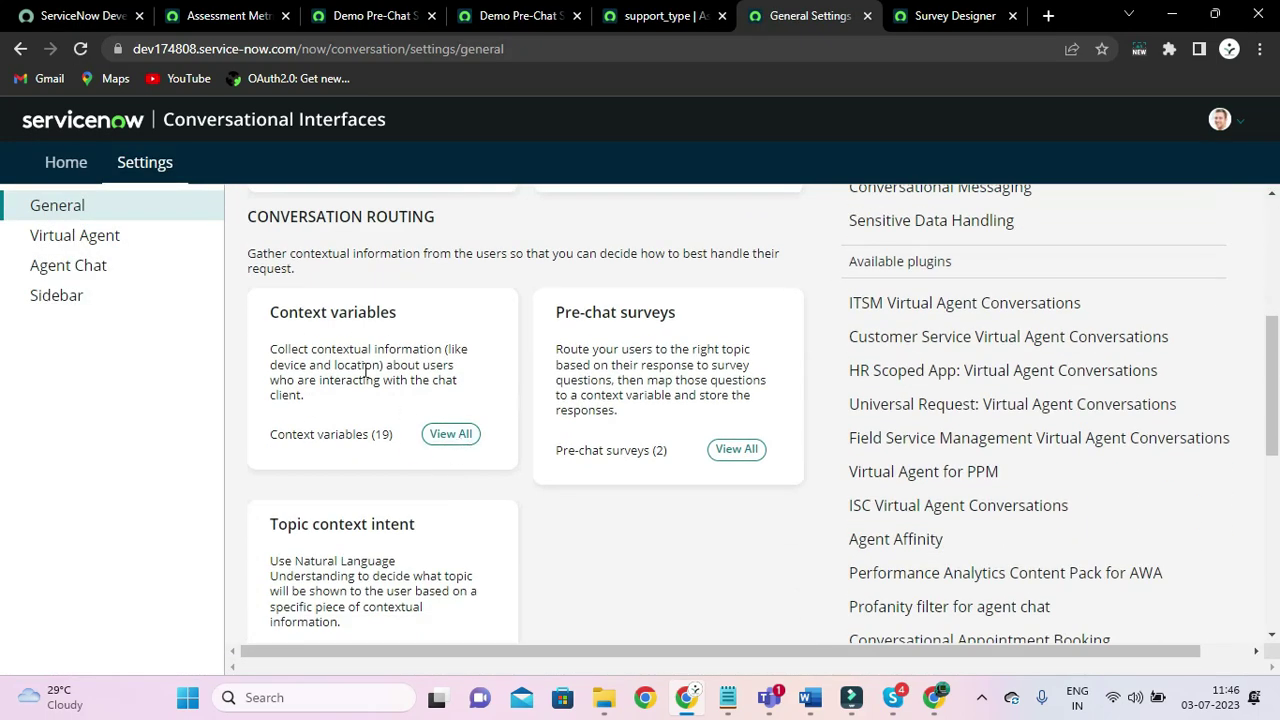
click(450, 434)
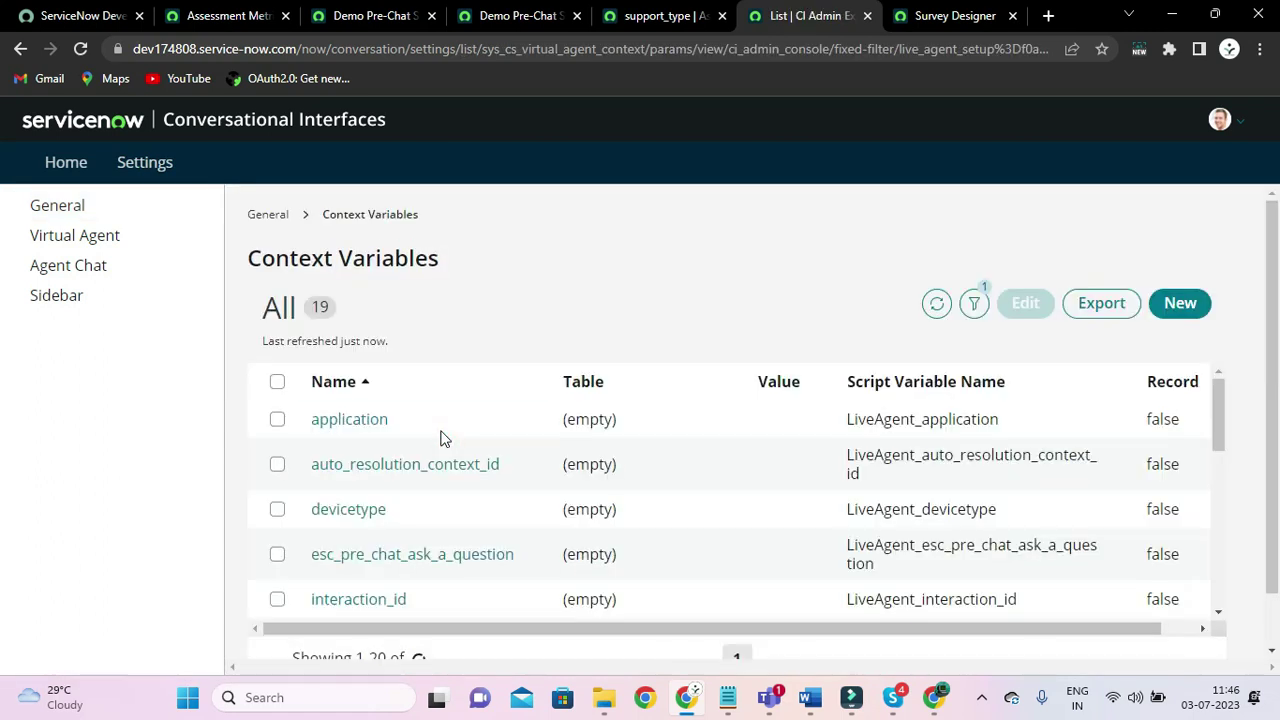
Start a new context variable record and name it prec_chat_support_type
click(1181, 310)
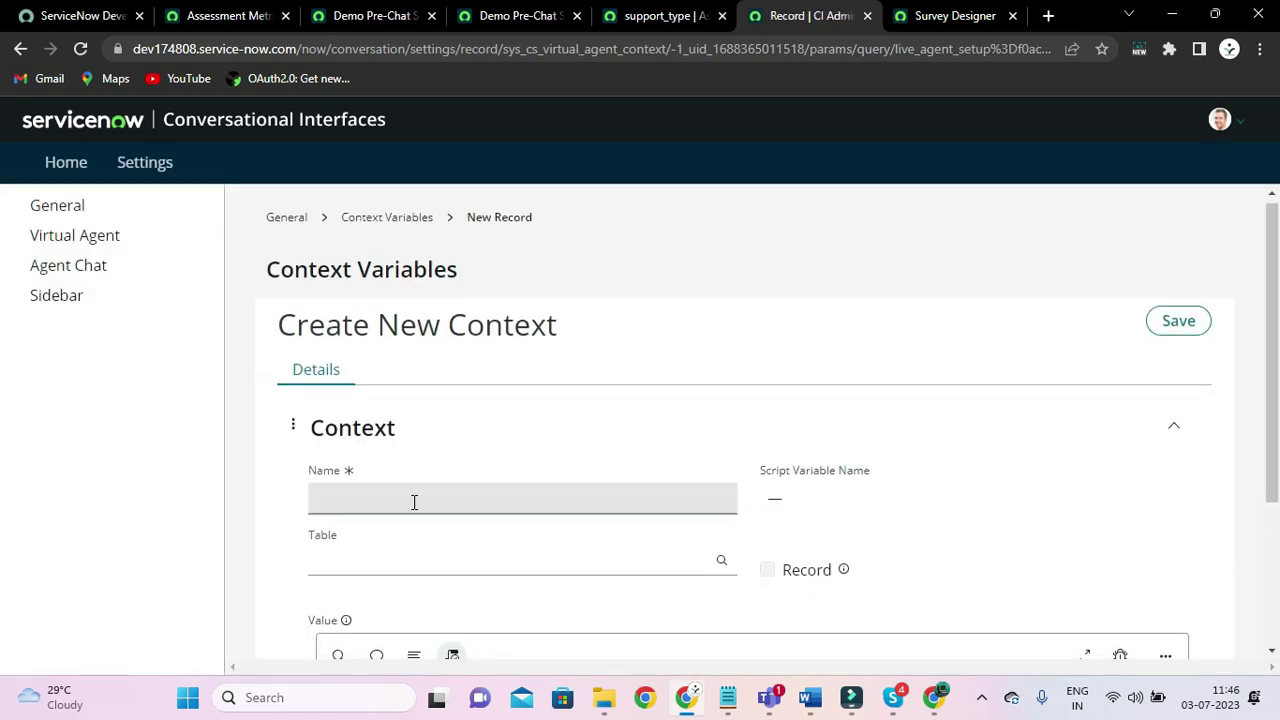
scroll(414, 503, down, 1)
click(397, 420)
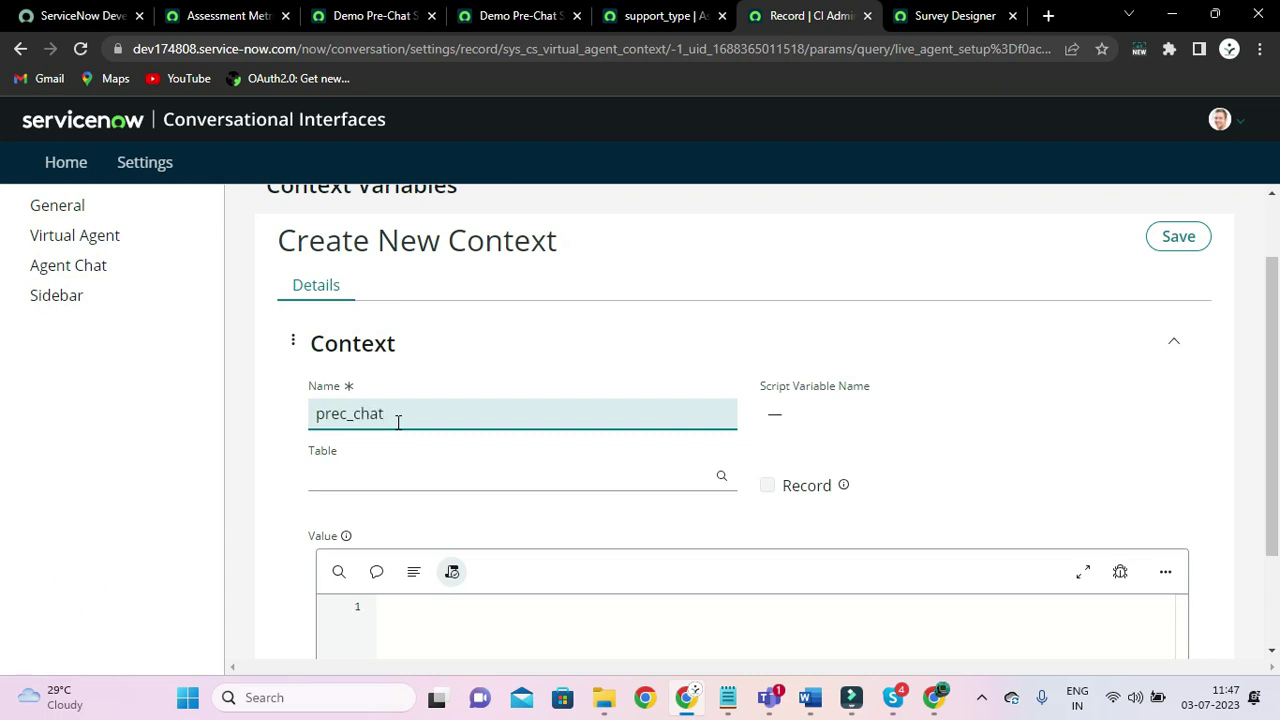
text(support_type)
click(535, 367)
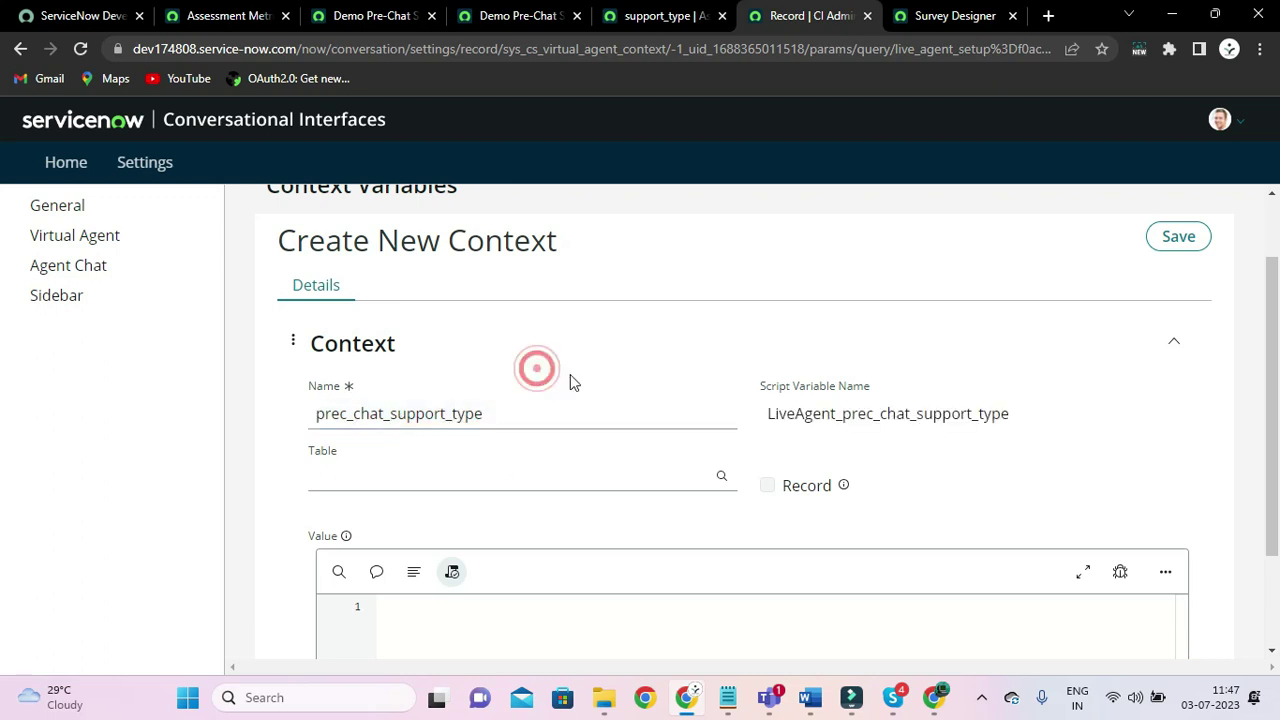
Copy the new context variable's name for reuse and save the record
scroll(693, 444, down, 2)
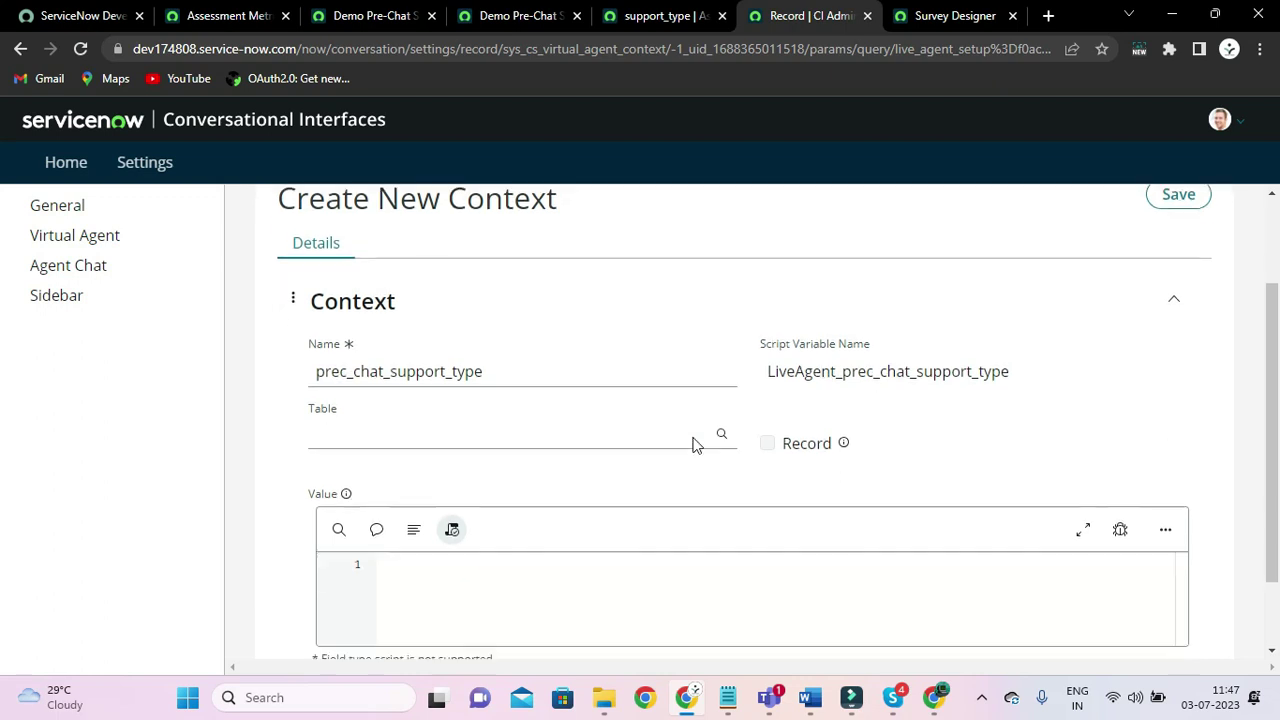
scroll(709, 372, up, 2)
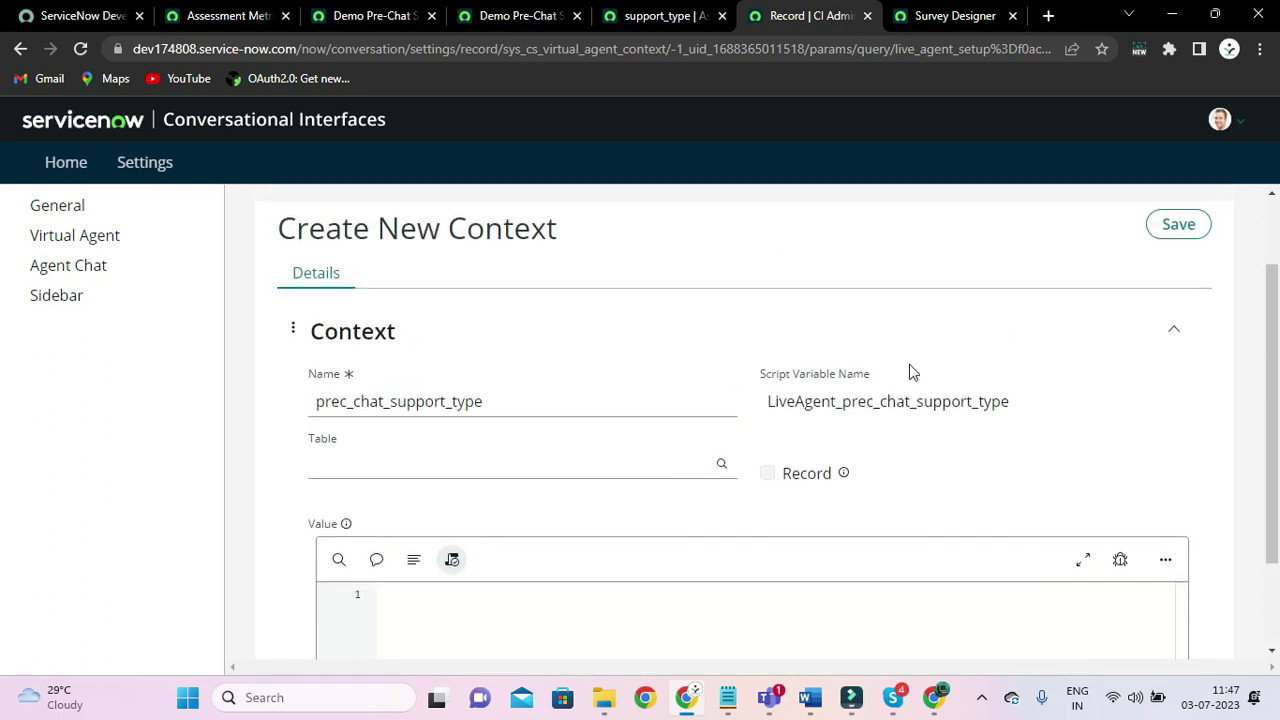
click(362, 403)
double_click(362, 403)
key(ctrl+c)
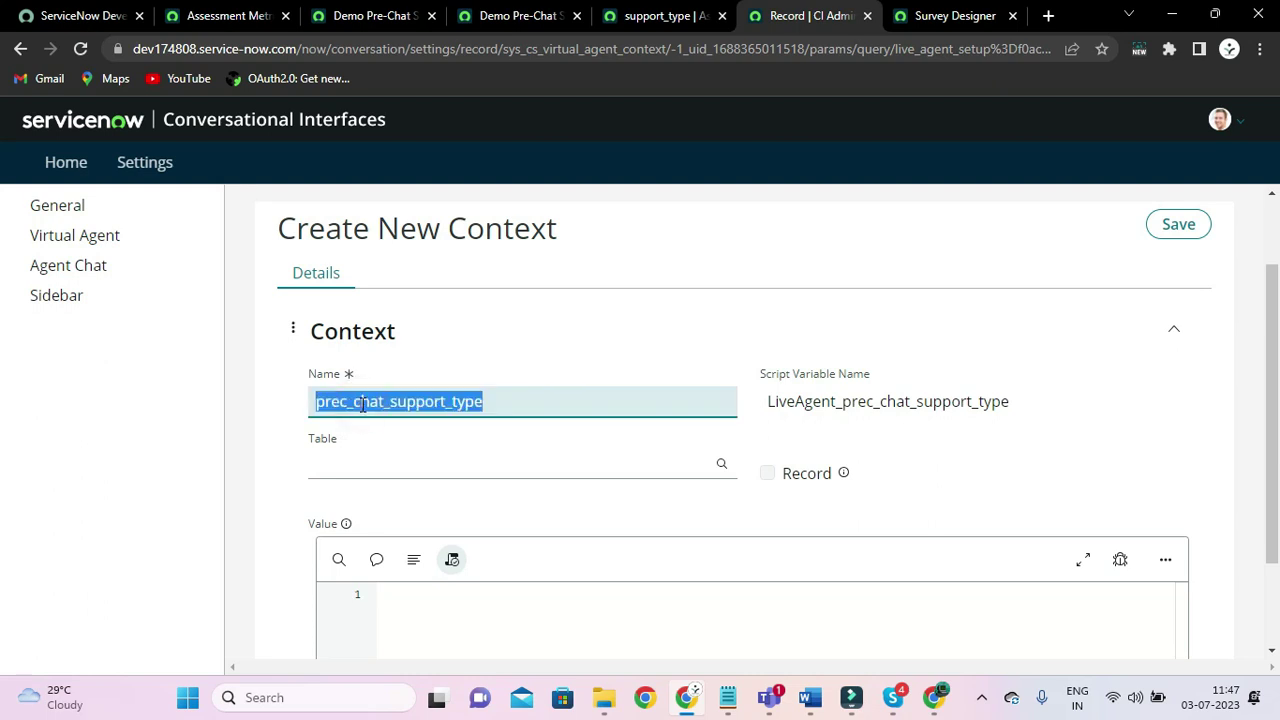
scroll(600, 420, down, 1)
scroll(651, 429, up, 2)
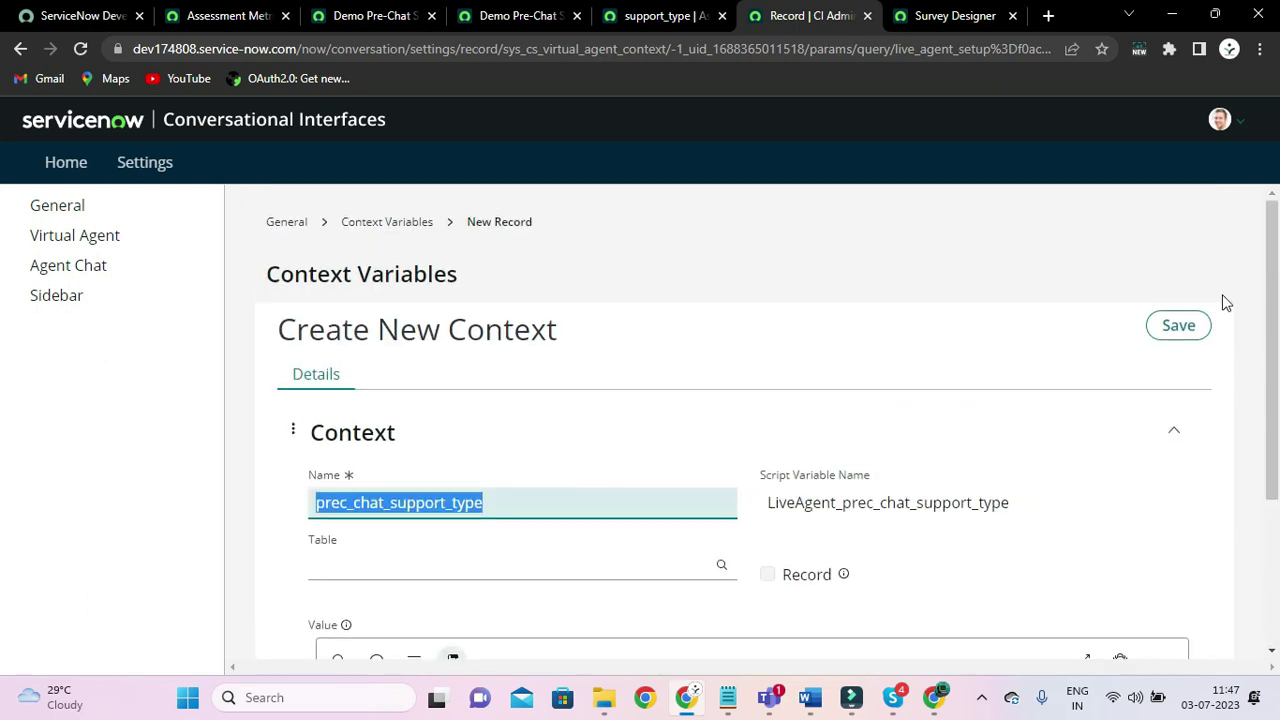
click(1180, 327)
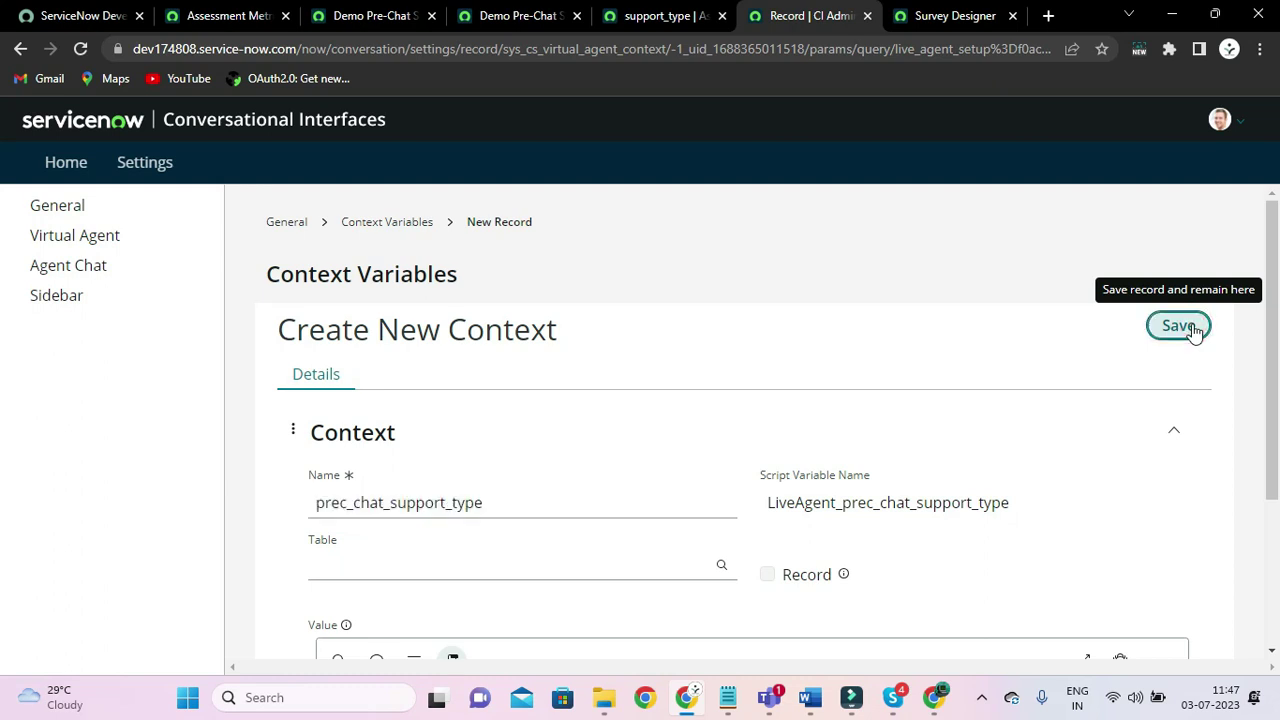
click(1195, 330)
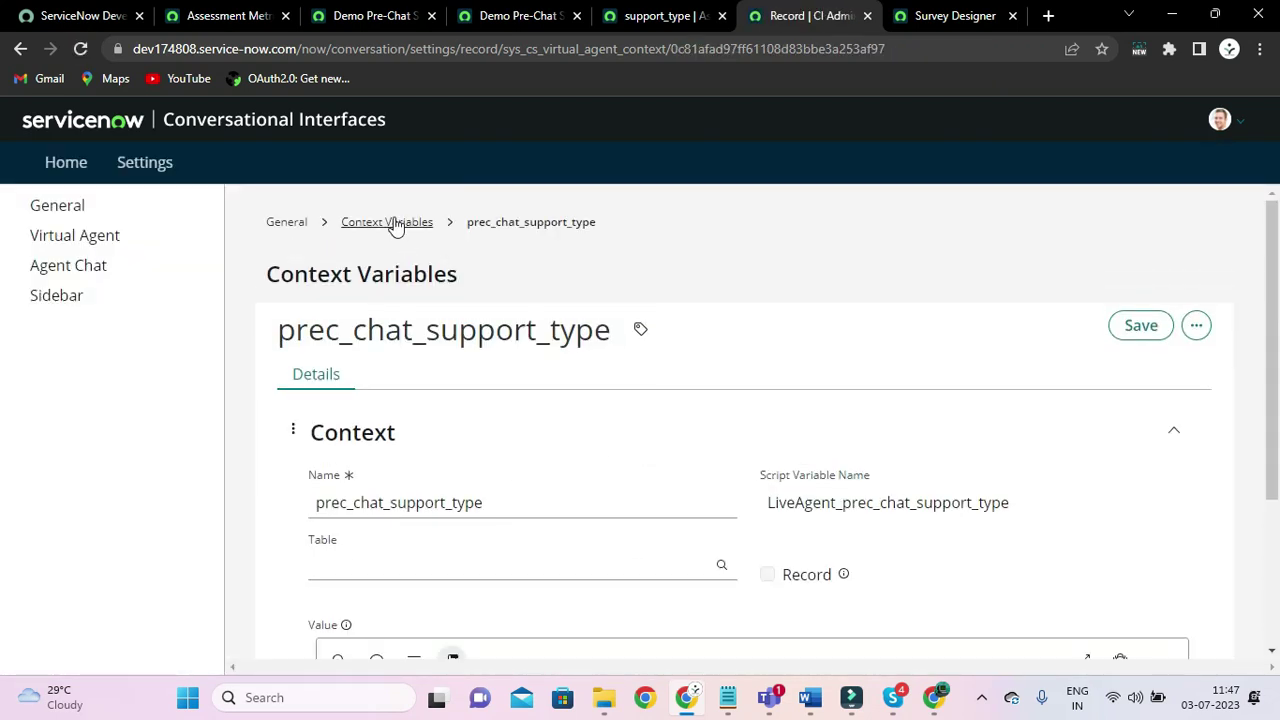
Create a second context variable from the Context Variables list, name it prec_chat_support_query and save it
click(392, 222)
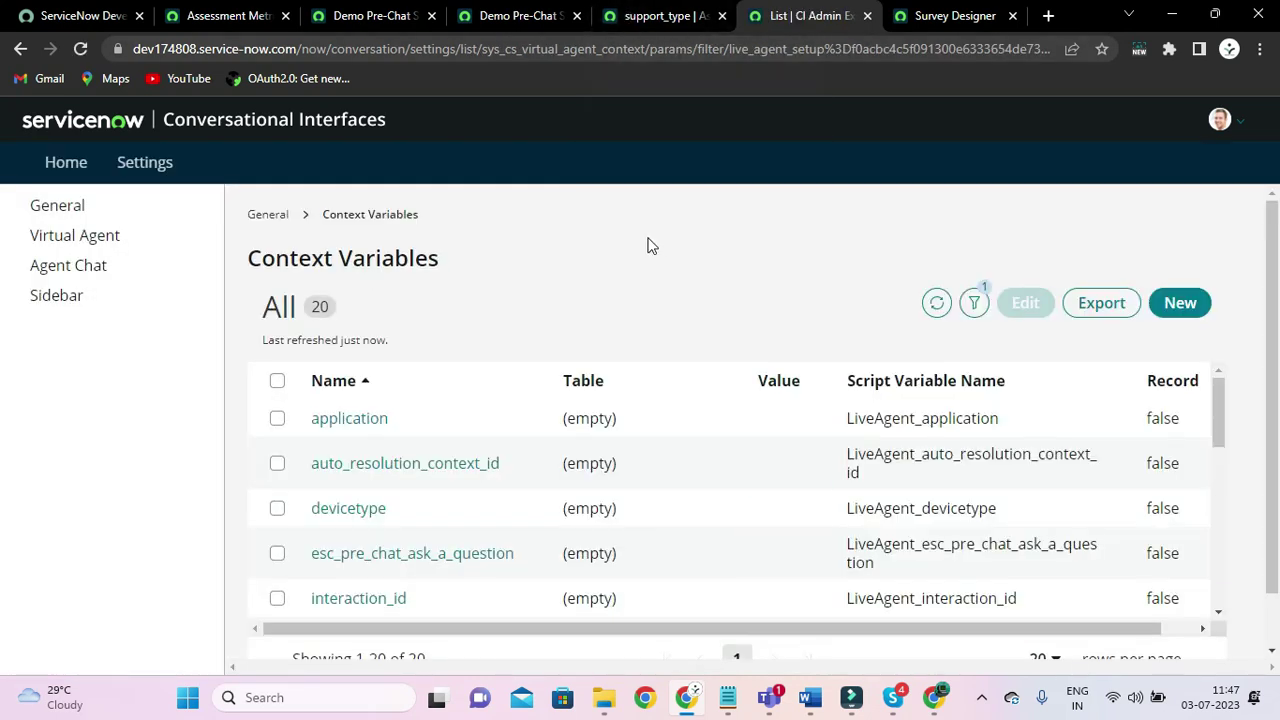
click(1180, 303)
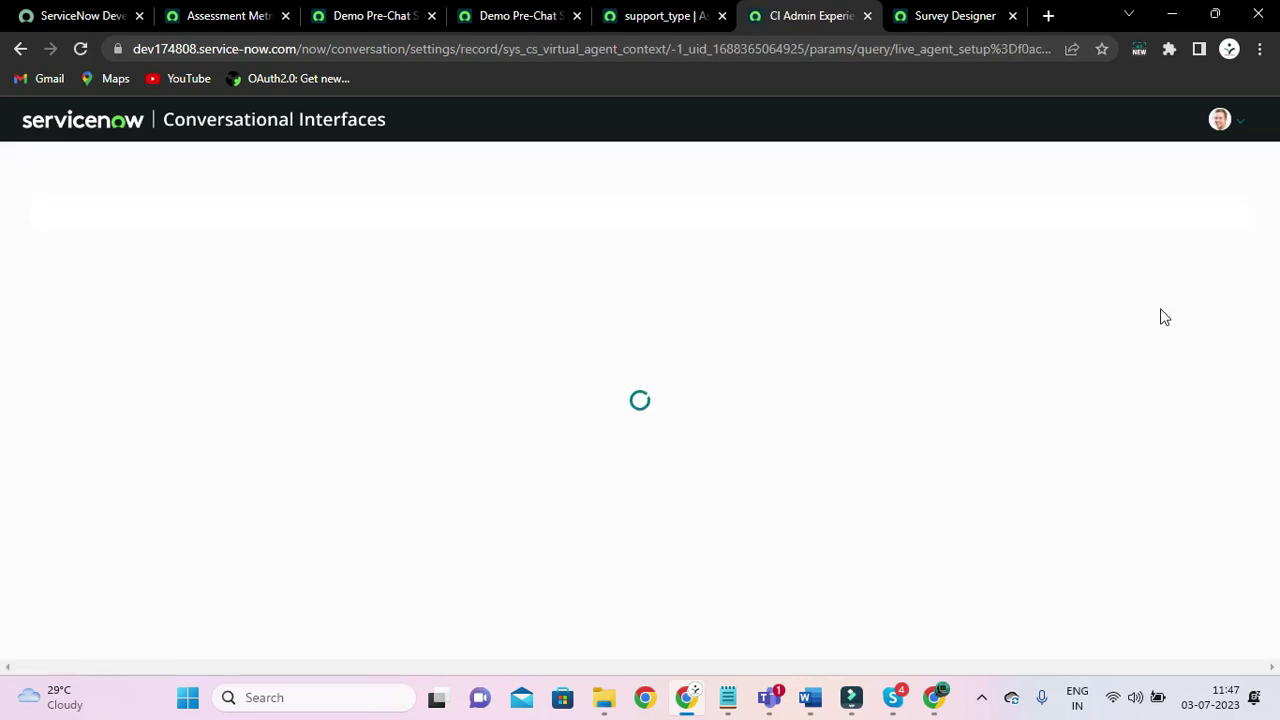
click(323, 492)
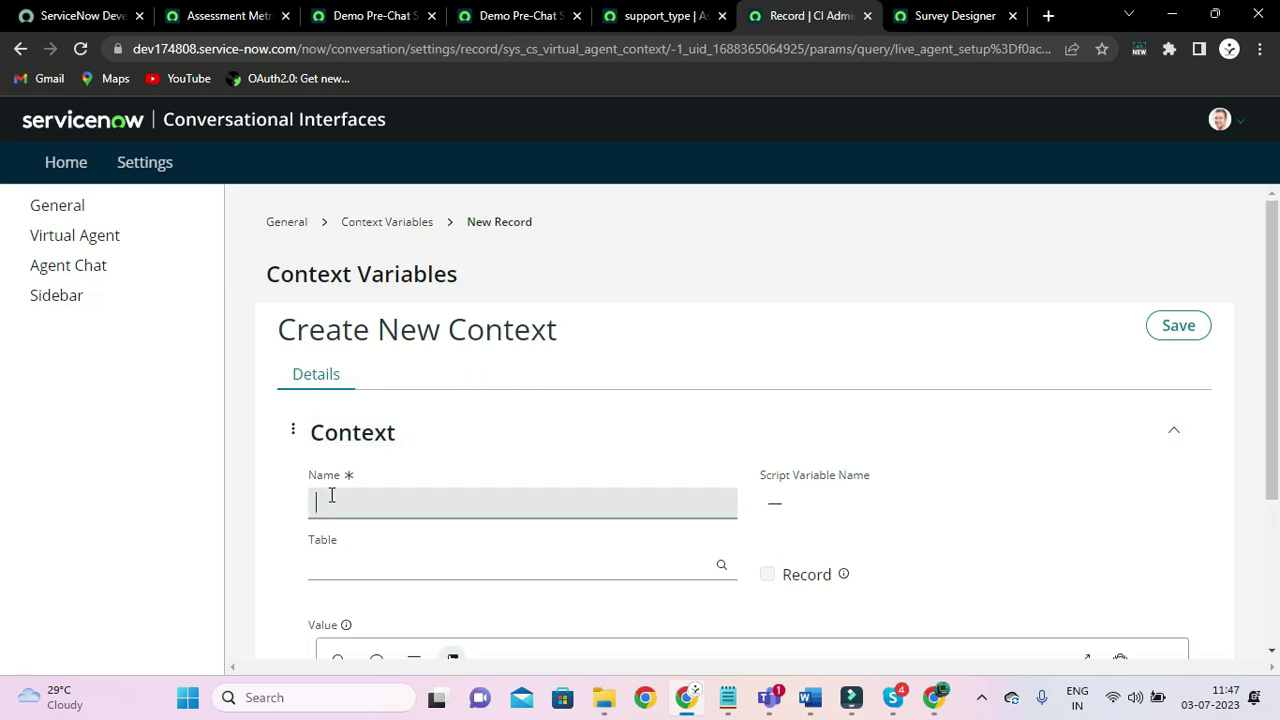
key(ctrl+v)
key(BackSpace)
key(BackSpace)
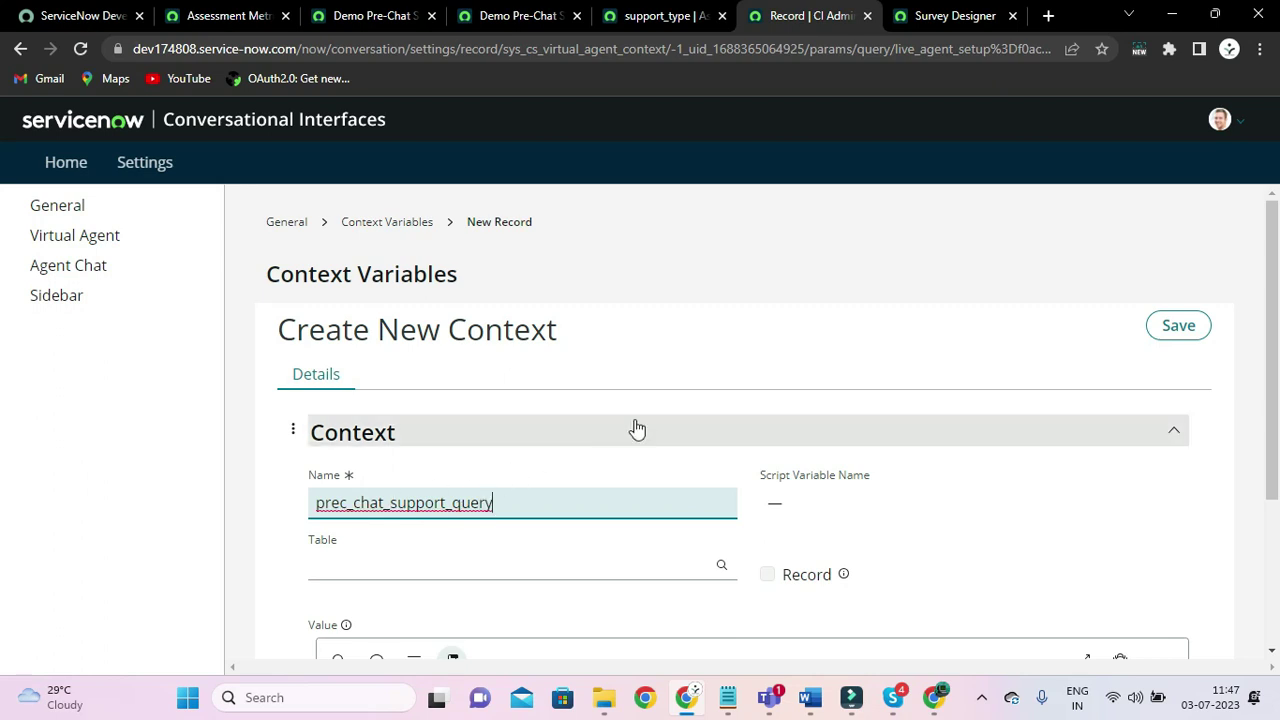
click(950, 310)
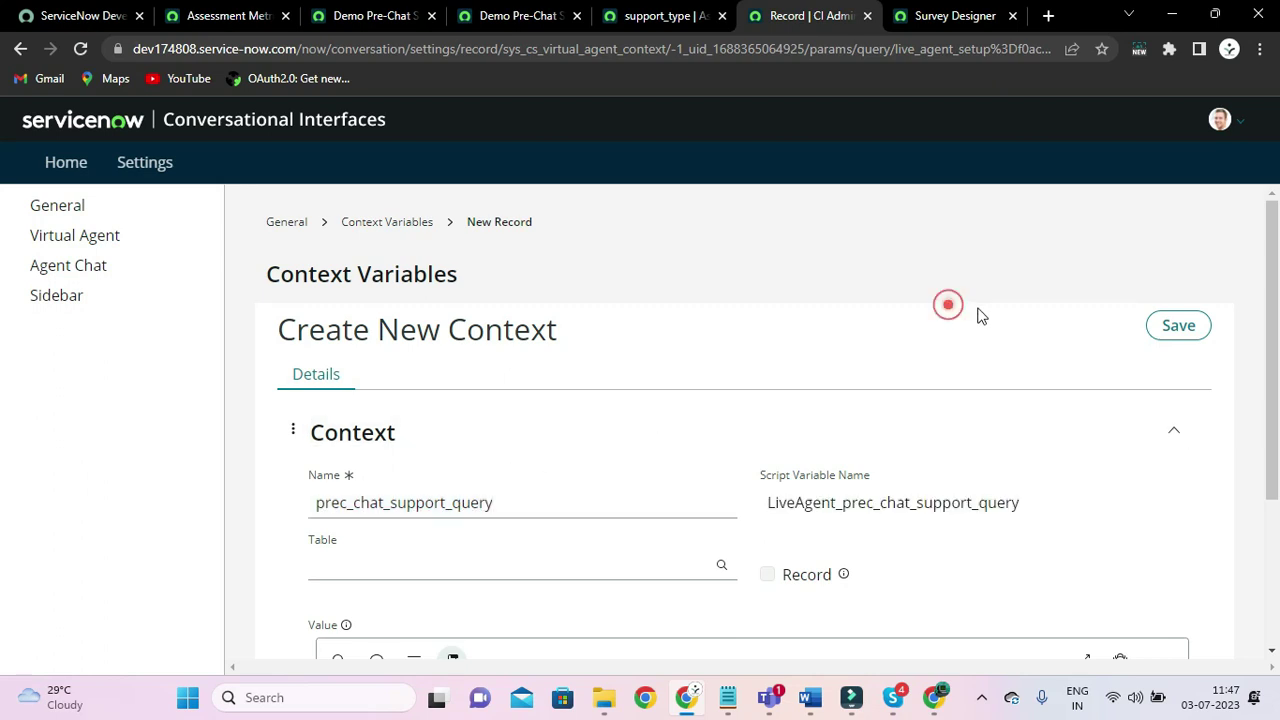
click(1176, 329)
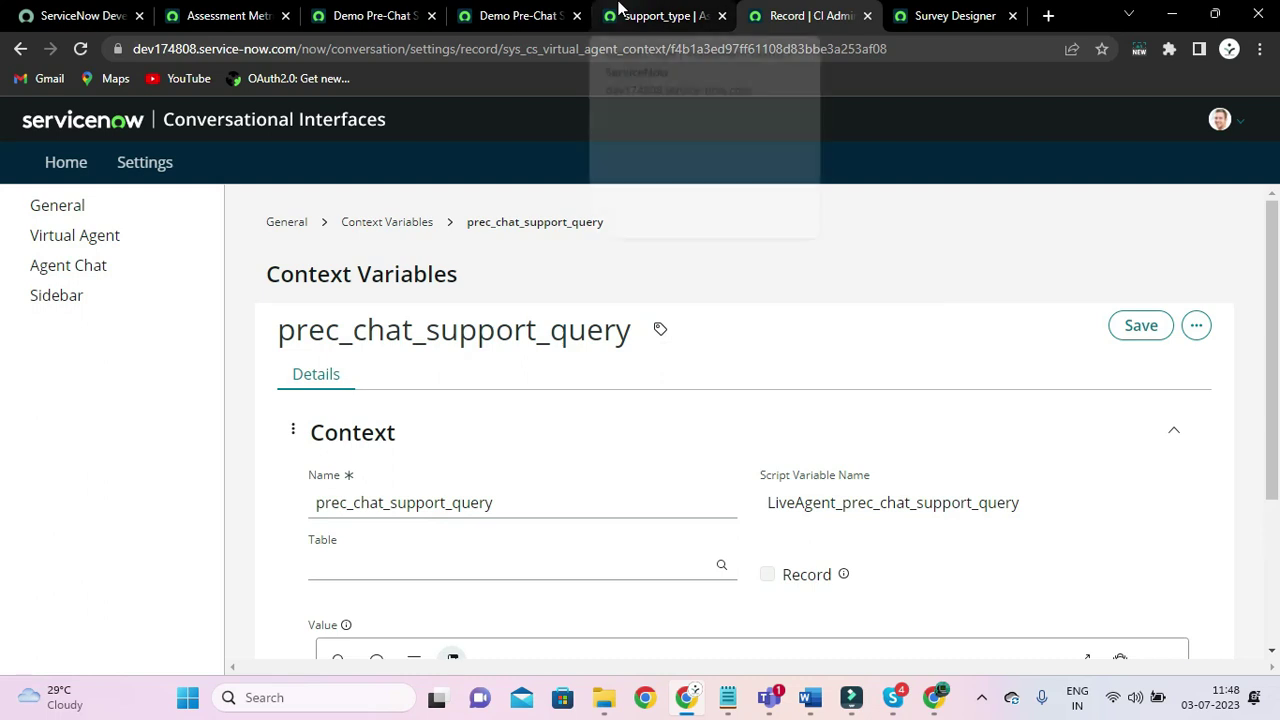
Return to the support_type question record and open the lookup list for its Context field
click(533, 12)
click(632, 15)
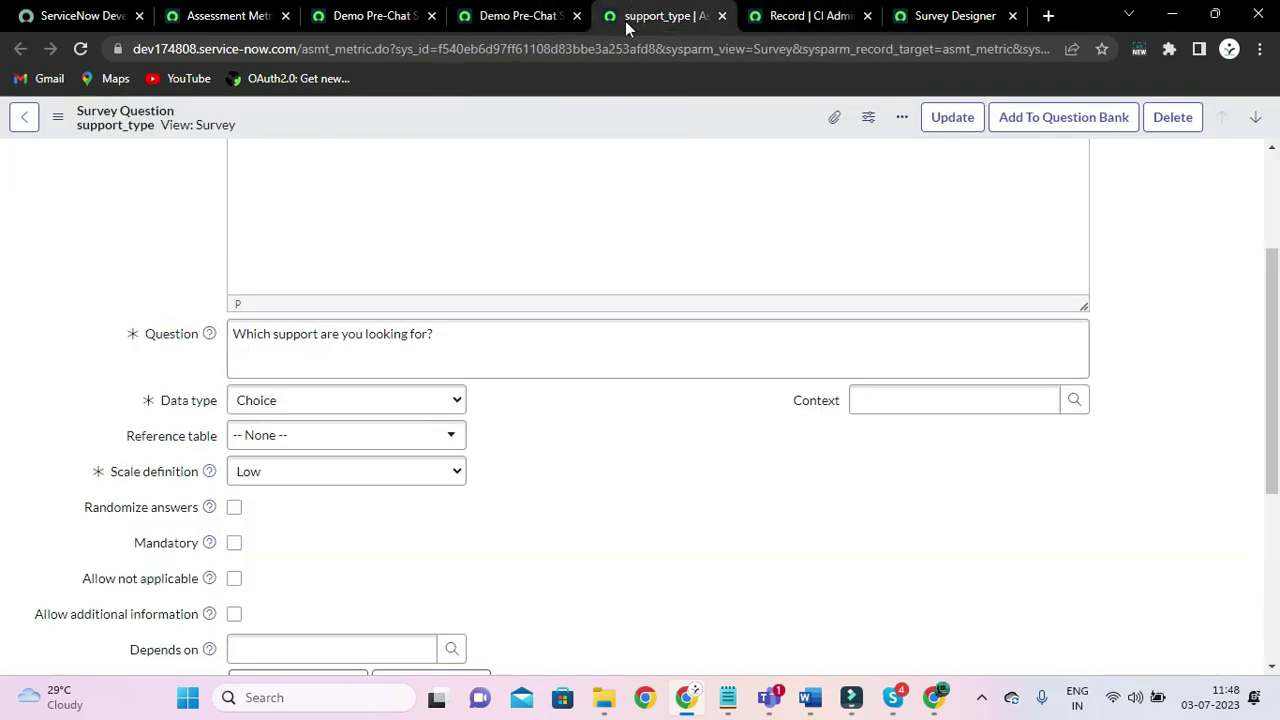
scroll(557, 223, up, 3)
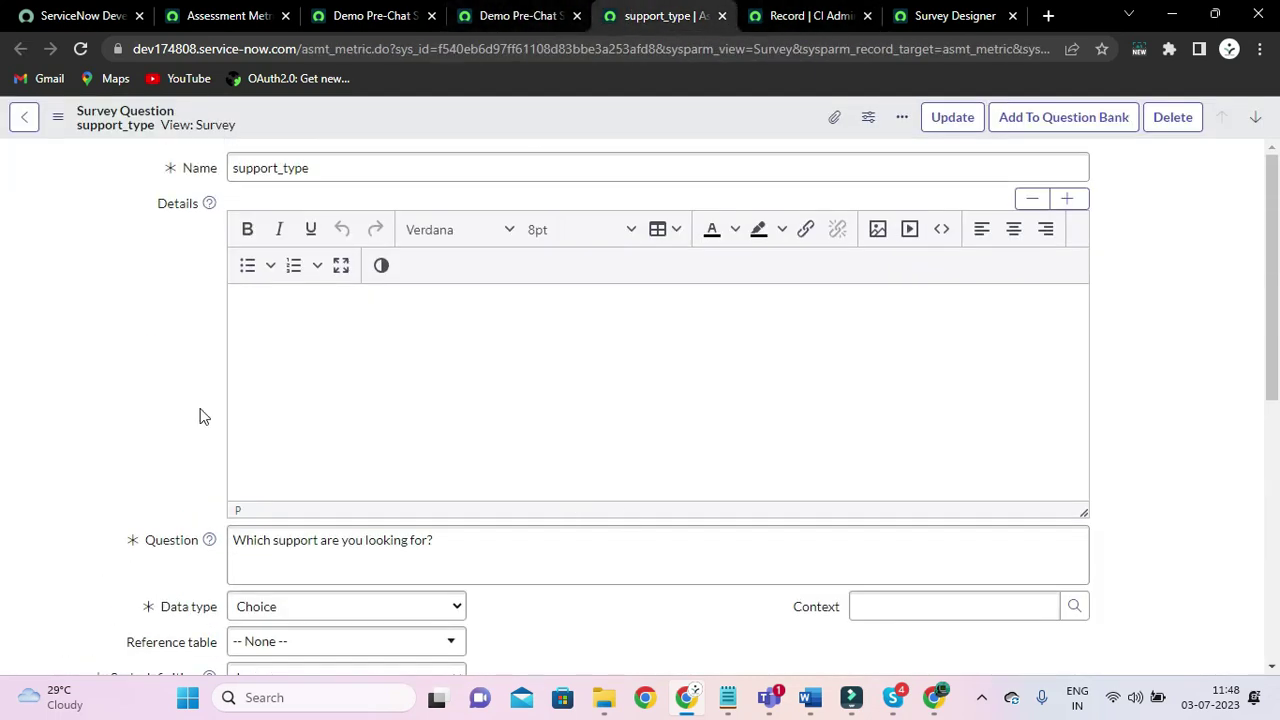
scroll(200, 414, down, 3)
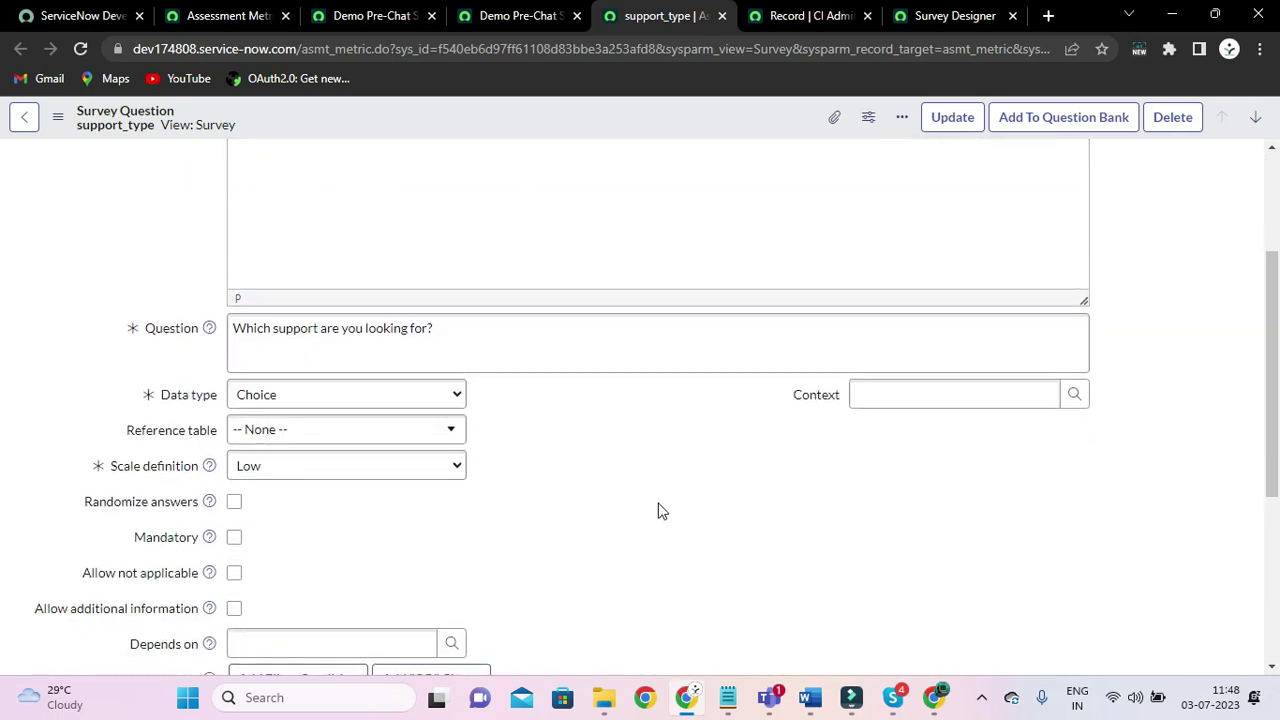
scroll(580, 404, down, 1)
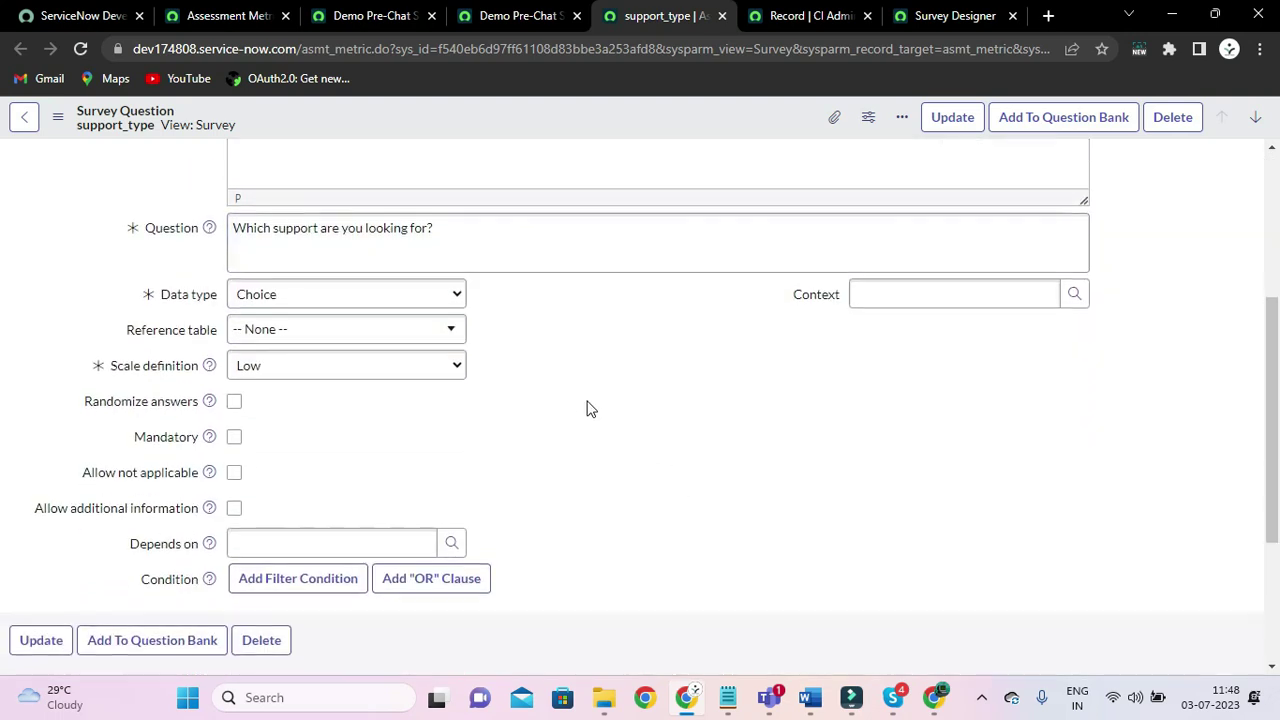
click(1075, 293)
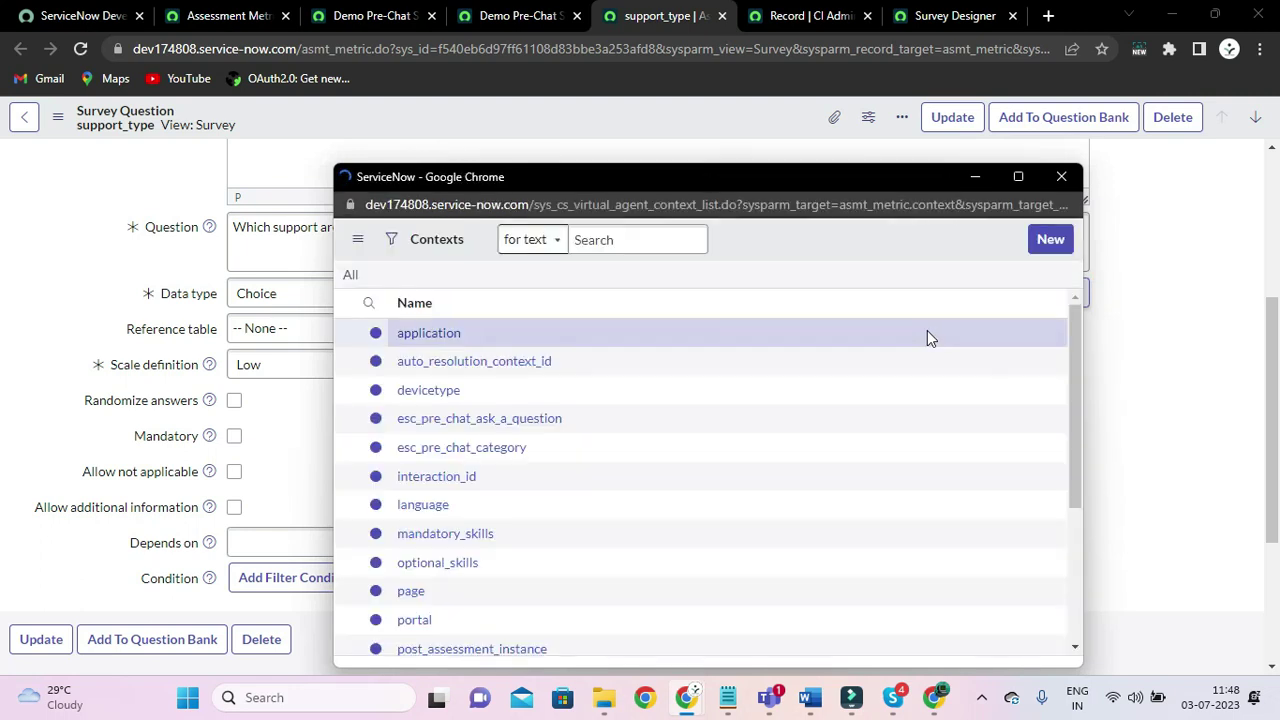
Filter the contexts by the name prec_chat_support, assign prec_chat_support_type to the question and save the question record
click(511, 330)
text(prec_chat_support_typ)
key(BackSpace)
key(BackSpace)
key(BackSpace)
key(BackSpace)
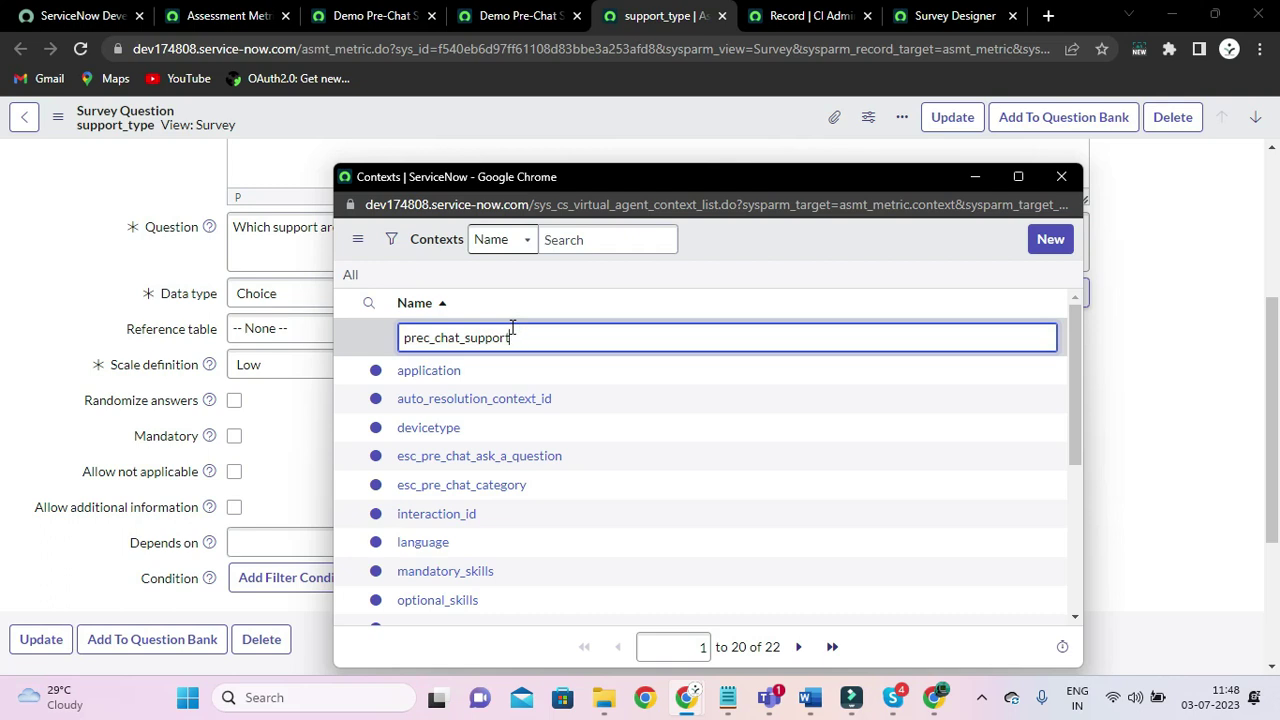
key(Return)
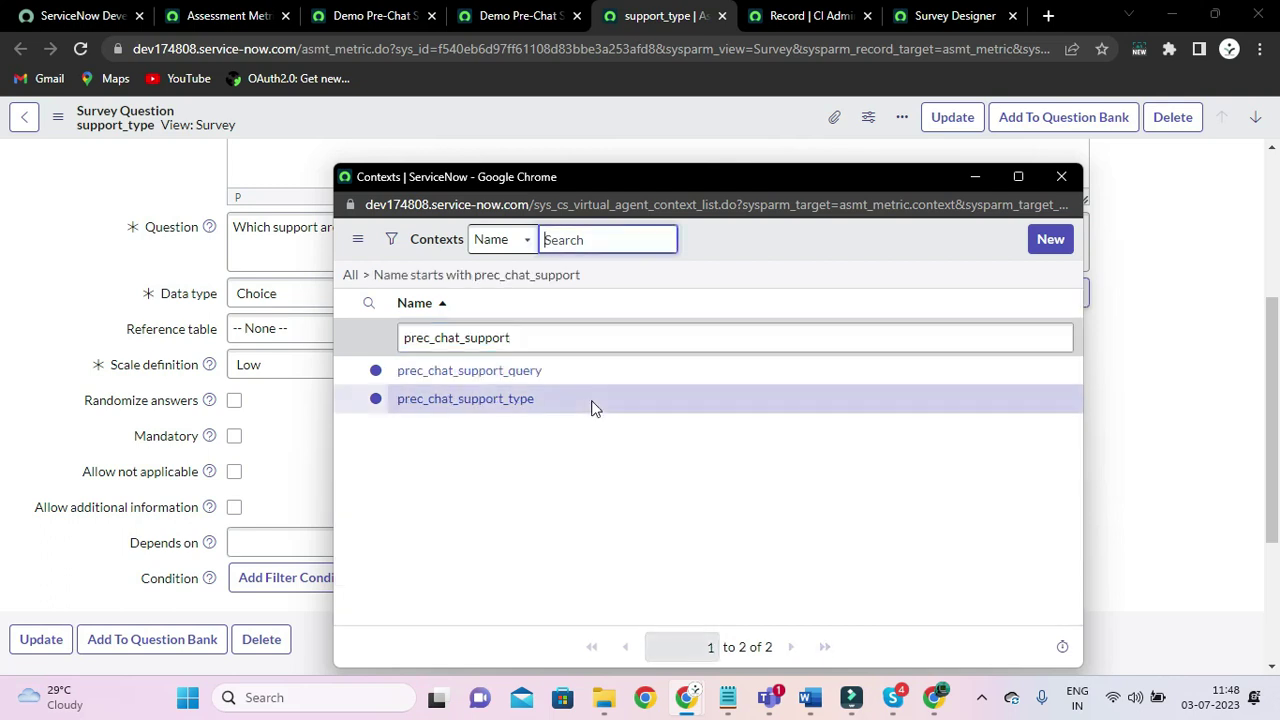
click(478, 400)
scroll(600, 420, up, 3)
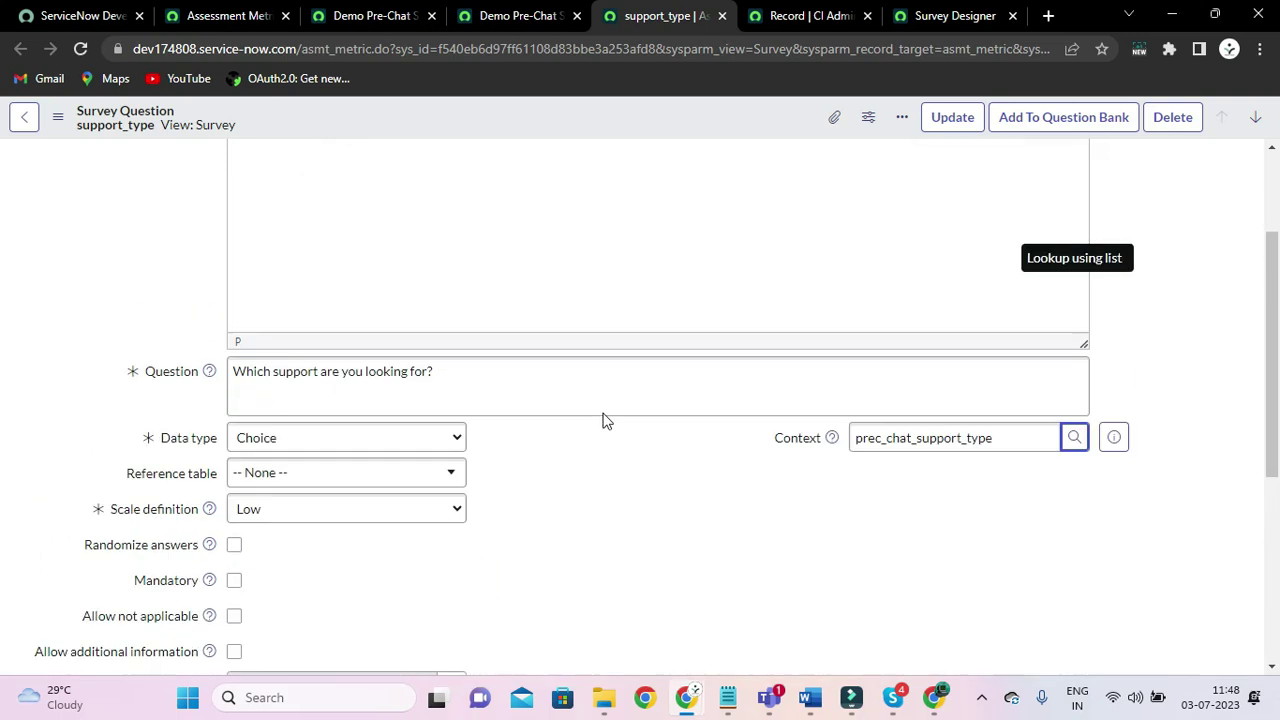
click(57, 117)
click(93, 136)
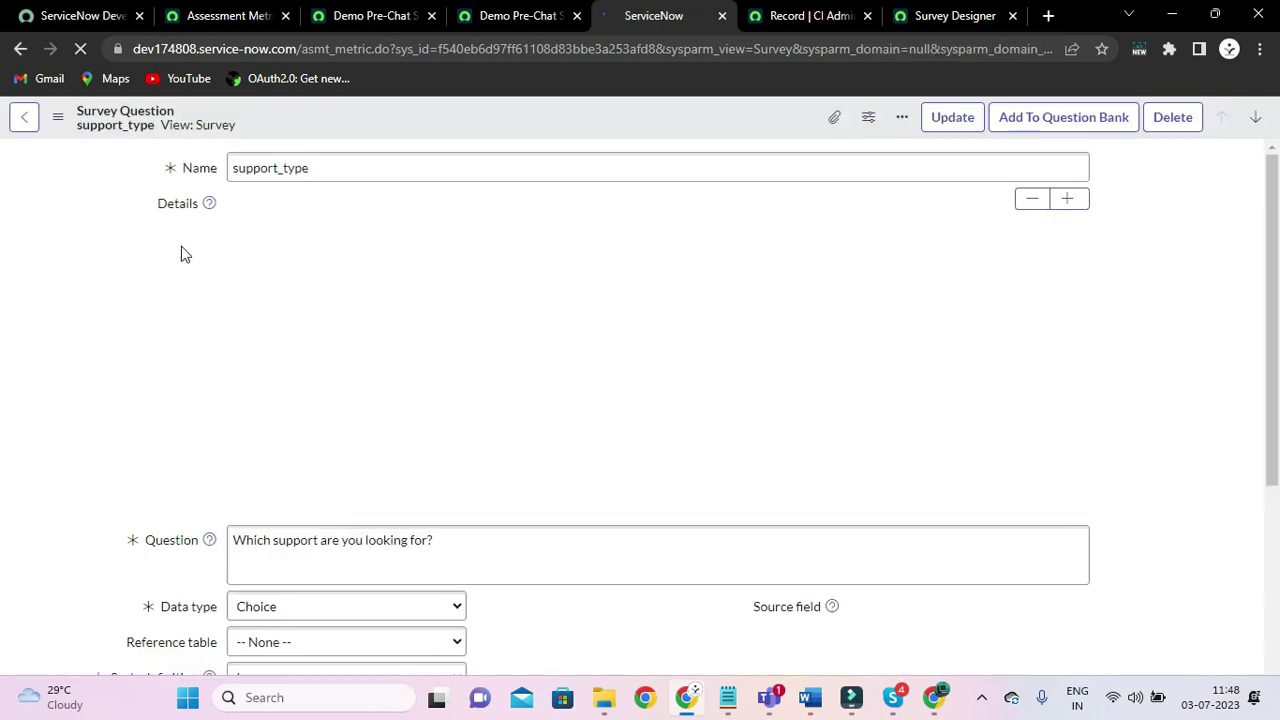
Close the support_type question and open the "Why do you need ?" question record from the Demo Pre-Chat Survey VA category
click(500, 10)
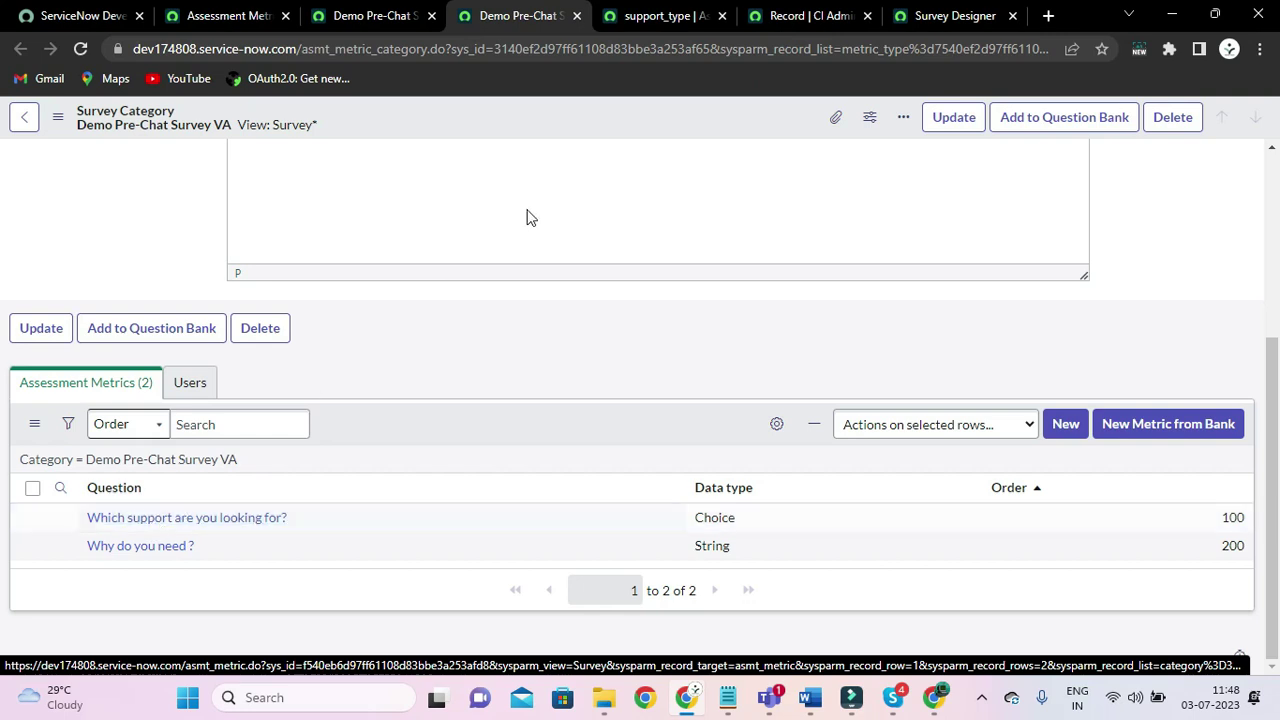
click(721, 16)
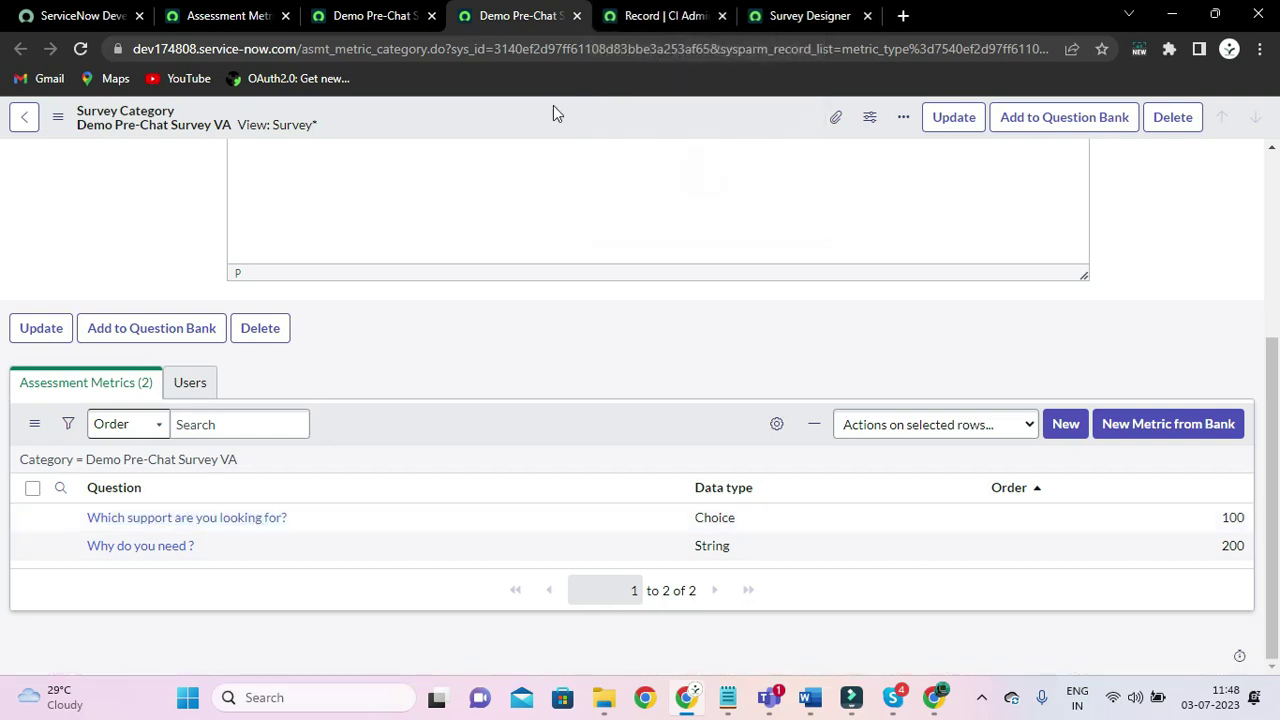
right_click(60, 546)
click(158, 324)
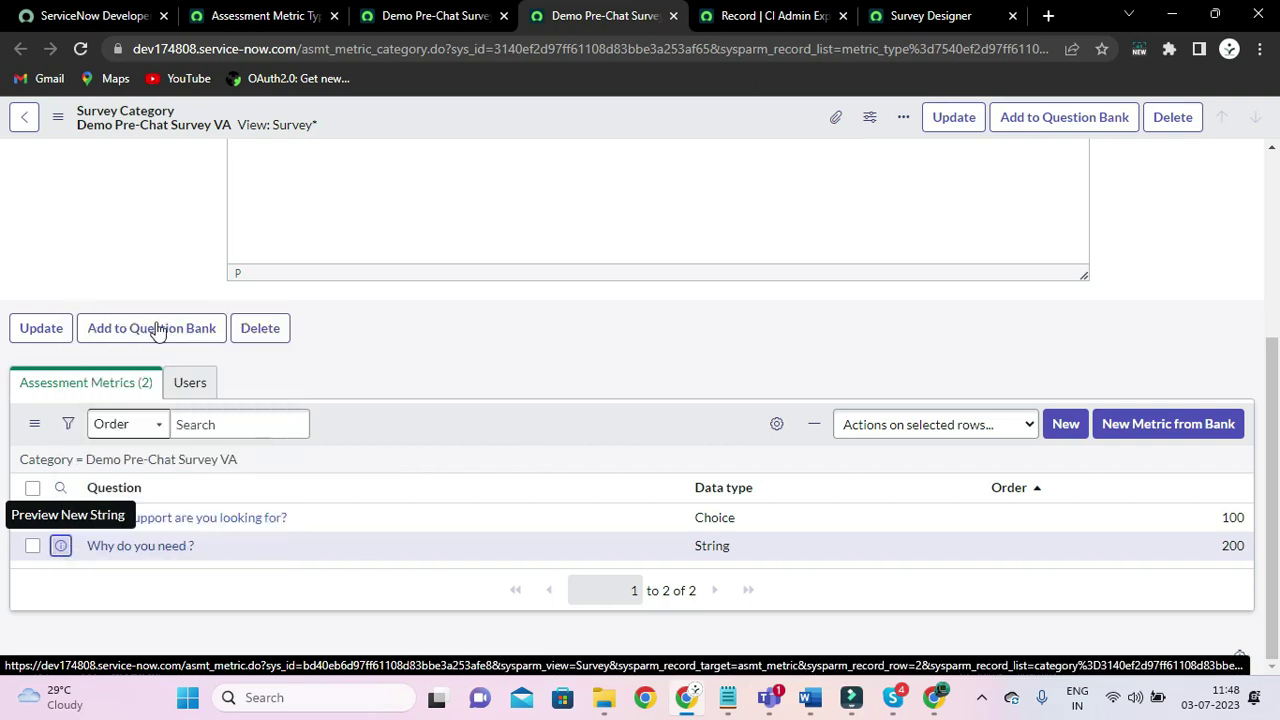
click(657, 16)
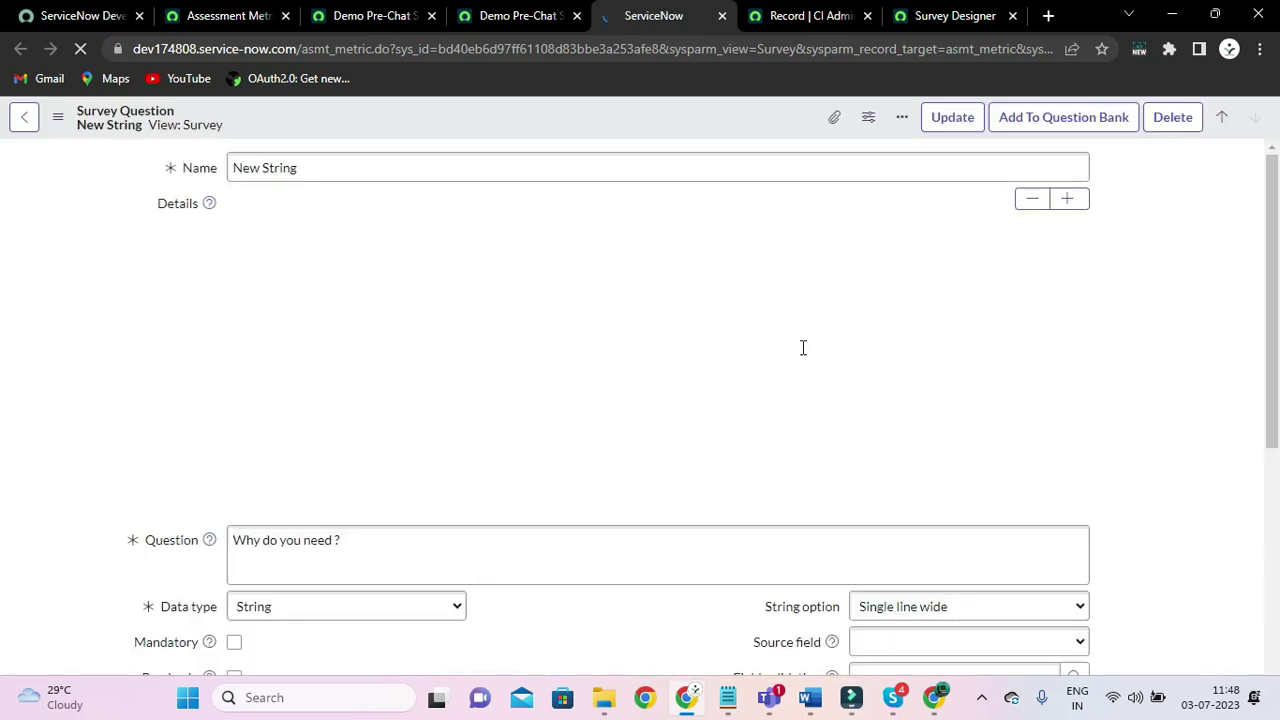
Set the Context of the "Why do you need ?" question to prec_chat_support_query and save the record
scroll(774, 285, down, 3)
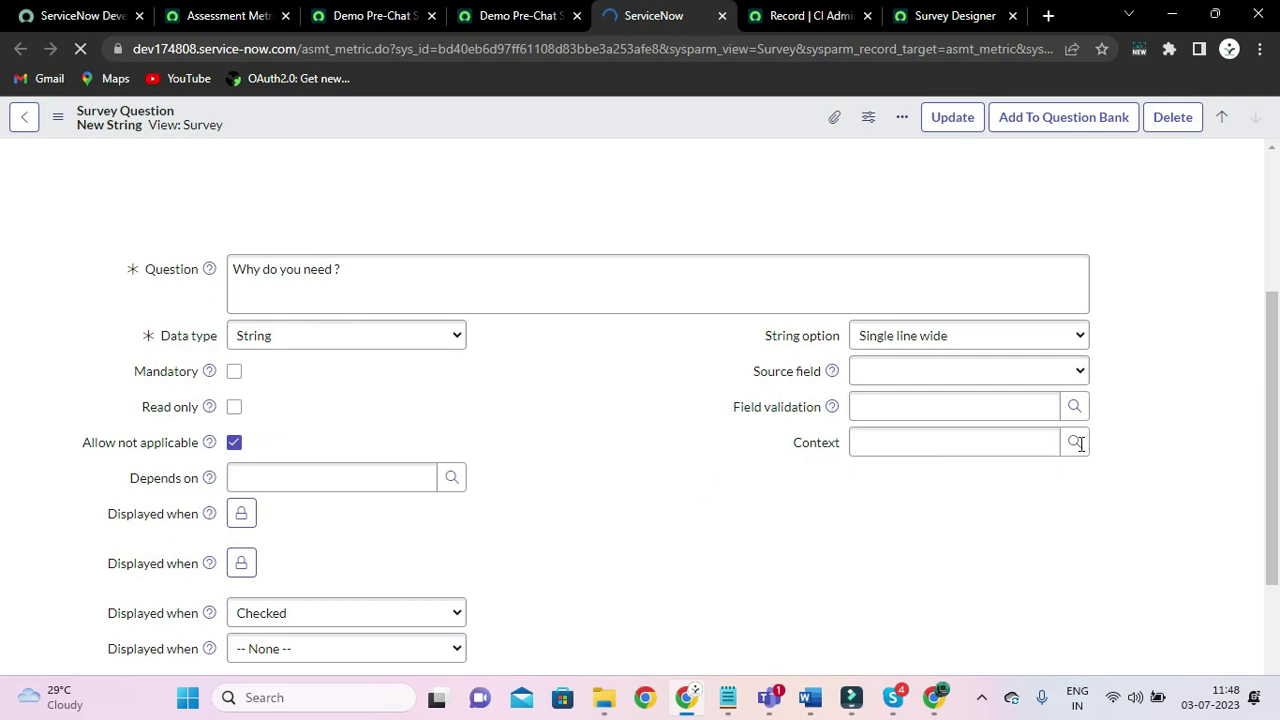
scroll(990, 450, down, 2)
click(909, 492)
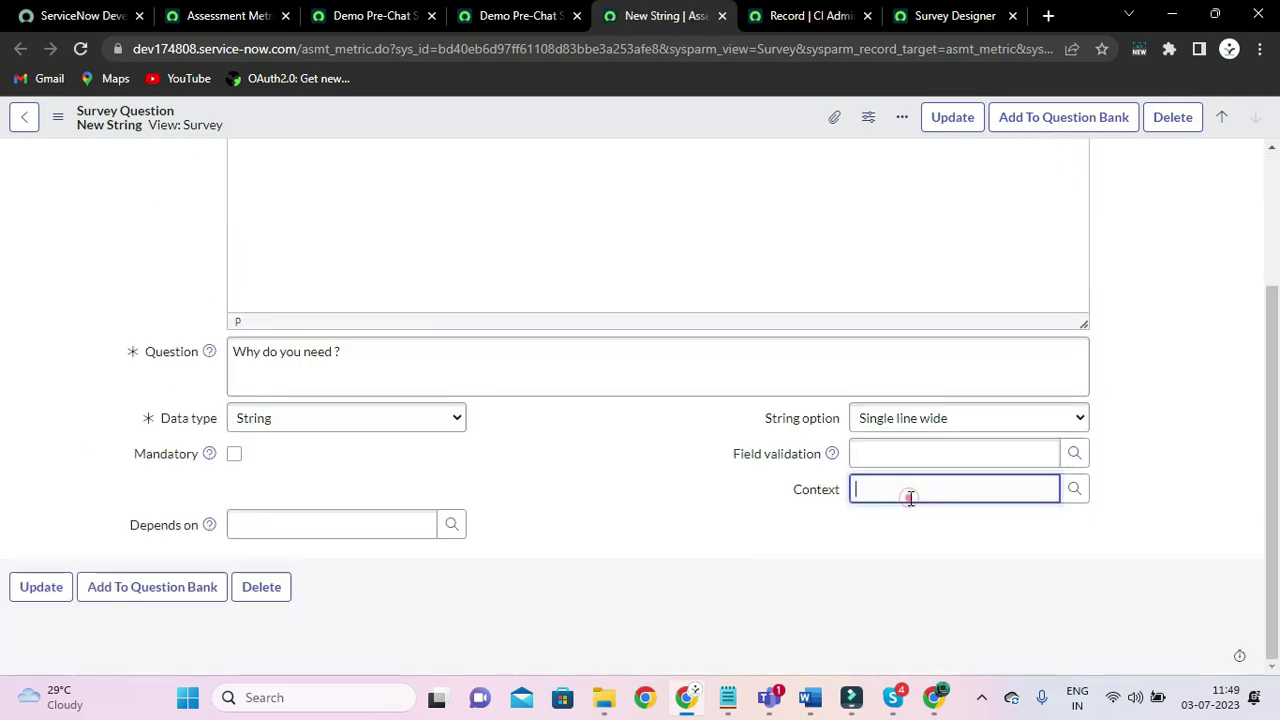
text(prec_chat_support_type)
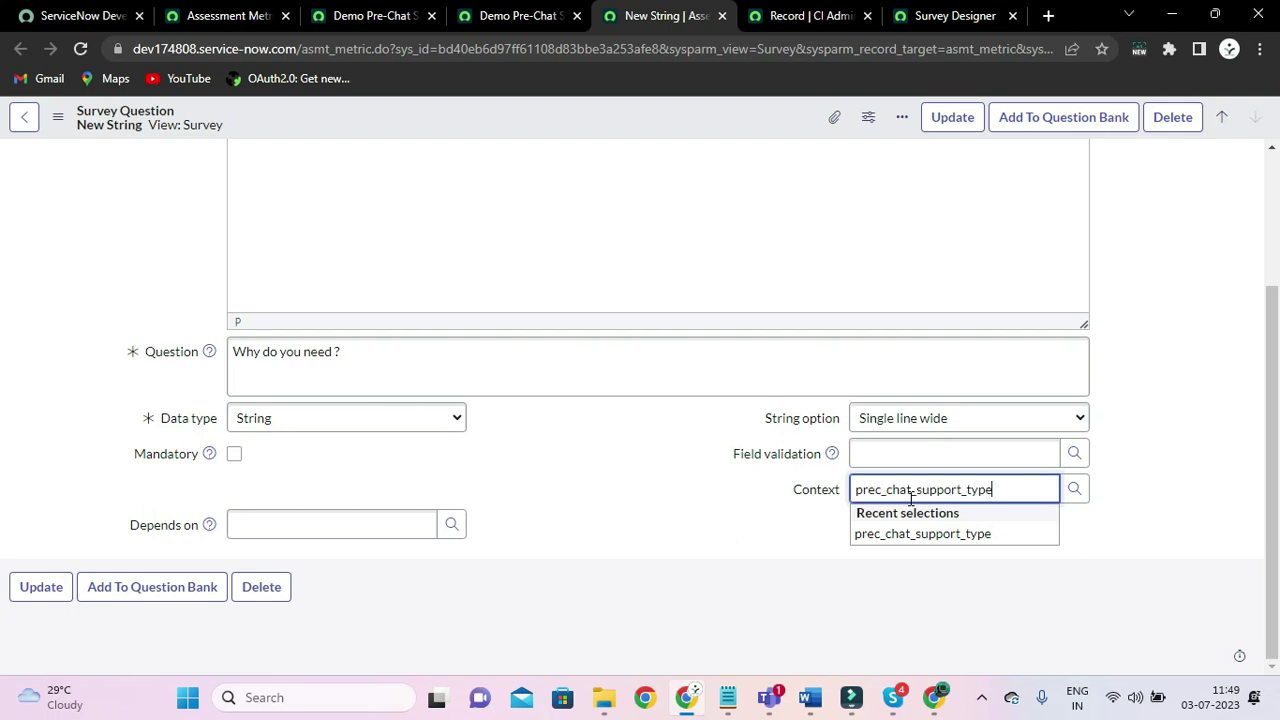
text(prec_chat_support_type)
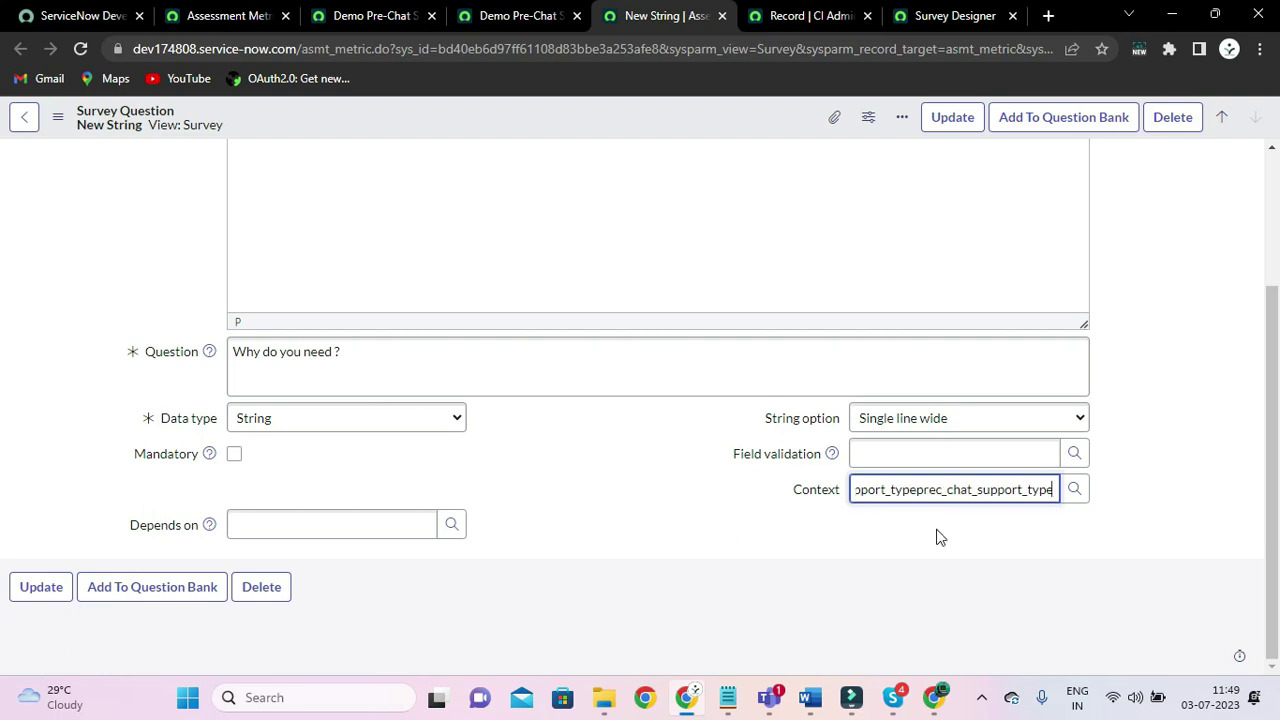
key(ctrl+z)
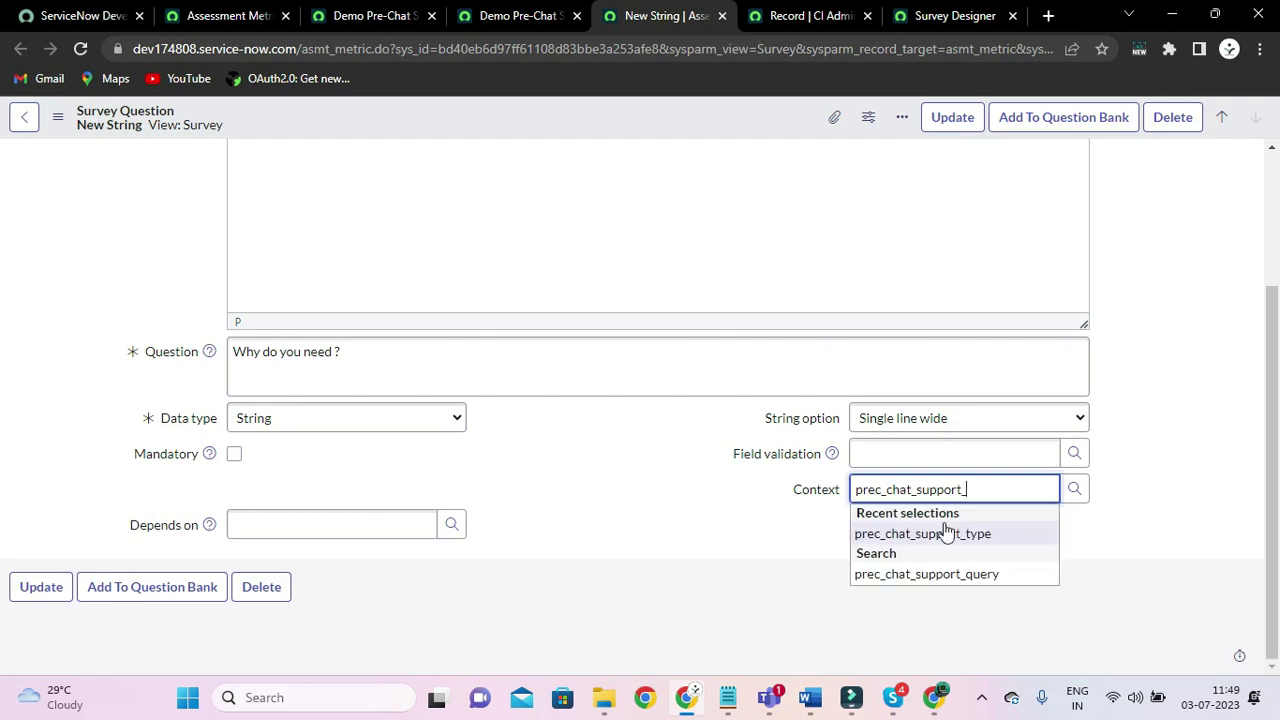
click(920, 574)
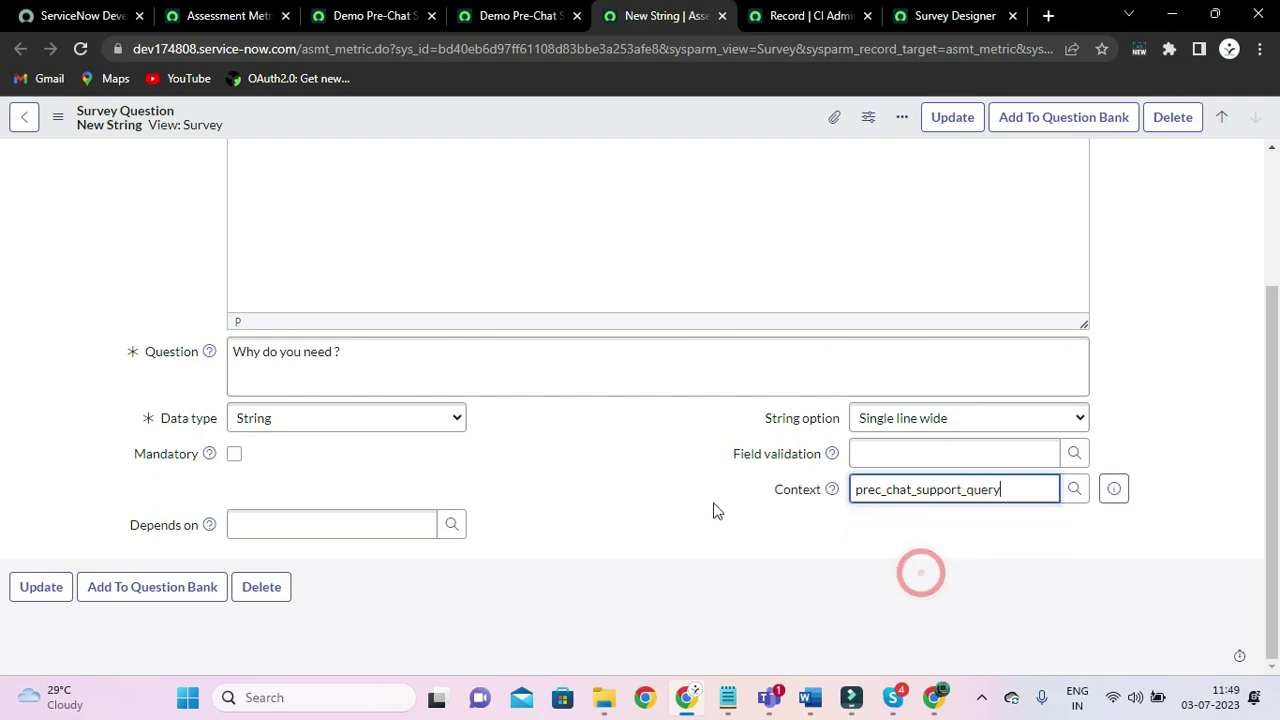
scroll(647, 498, up, 2)
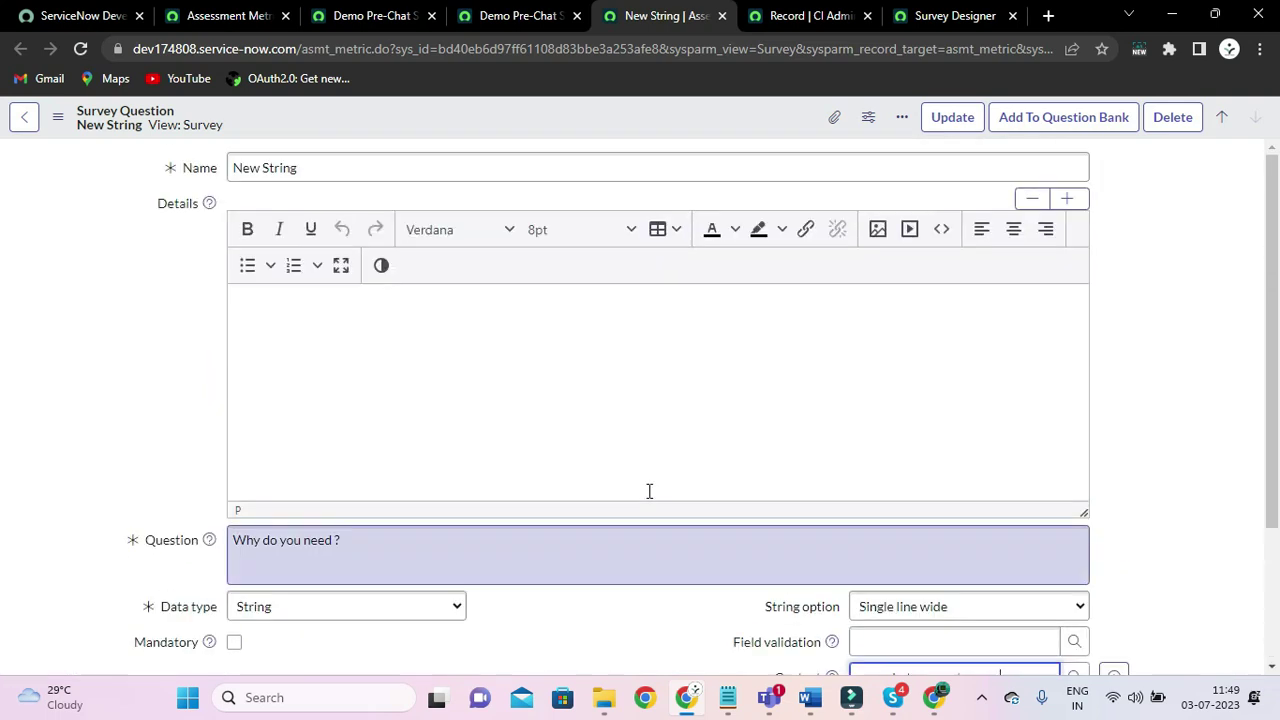
click(62, 115)
click(92, 134)
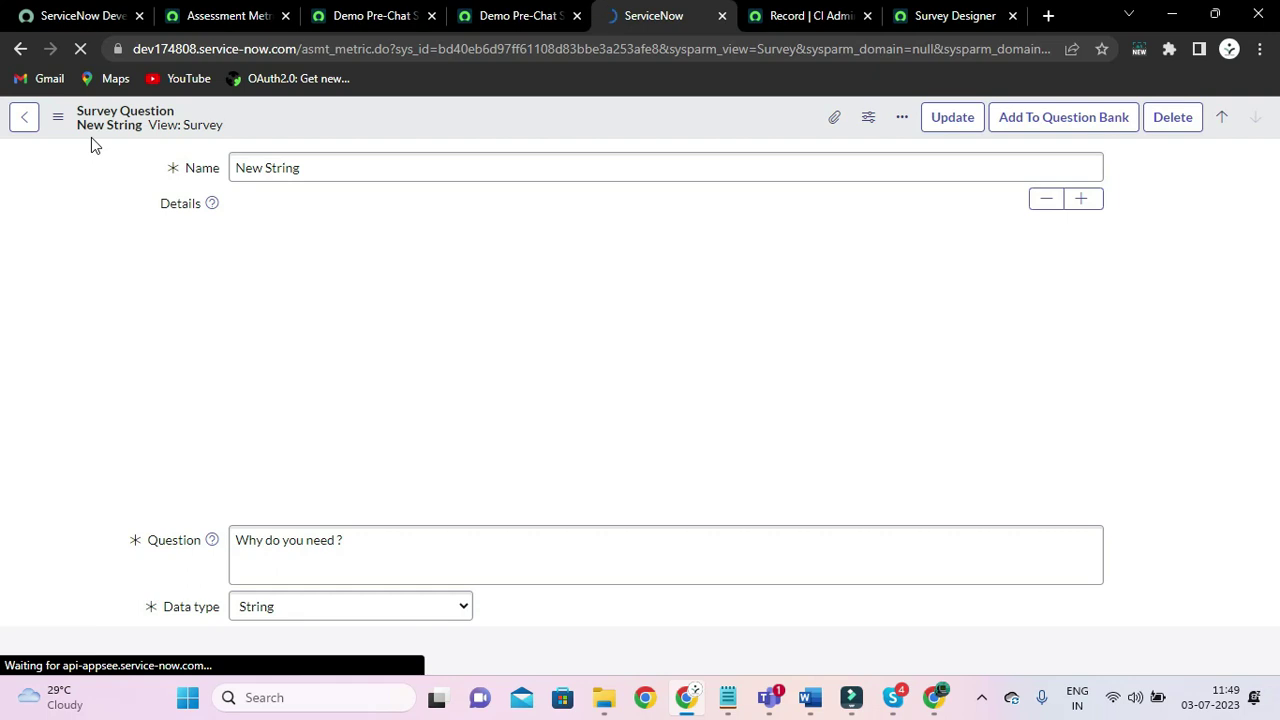
Return to the Demo Pre-Chat Survey VA survey definition, close the category and question records, and publish the survey
click(497, 12)
scroll(143, 302, up, 3)
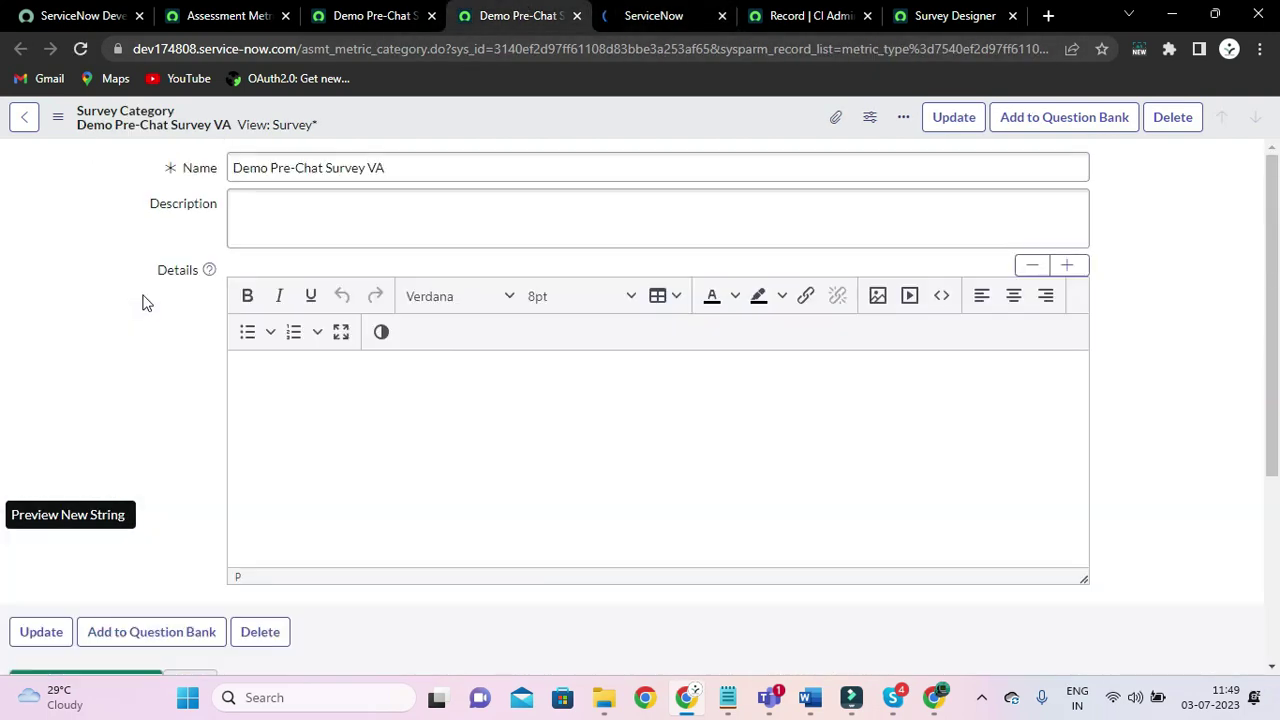
click(400, 12)
scroll(554, 197, up, 4)
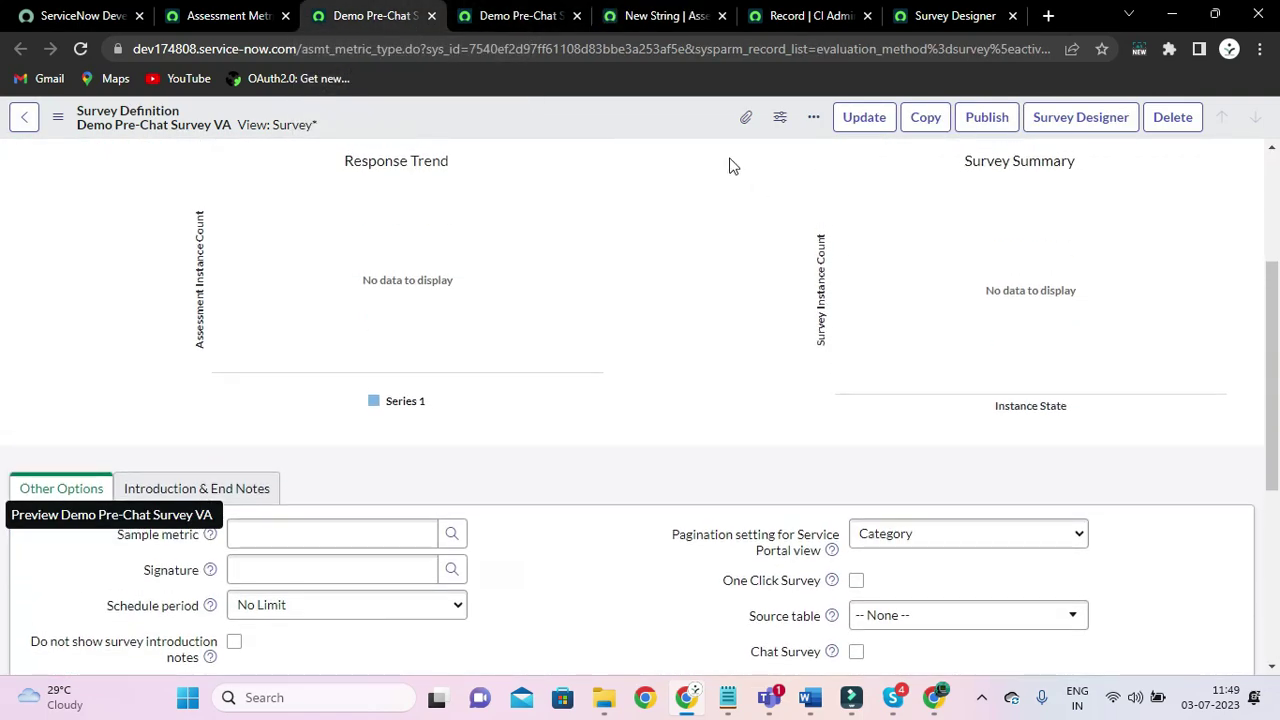
click(578, 16)
click(578, 16)
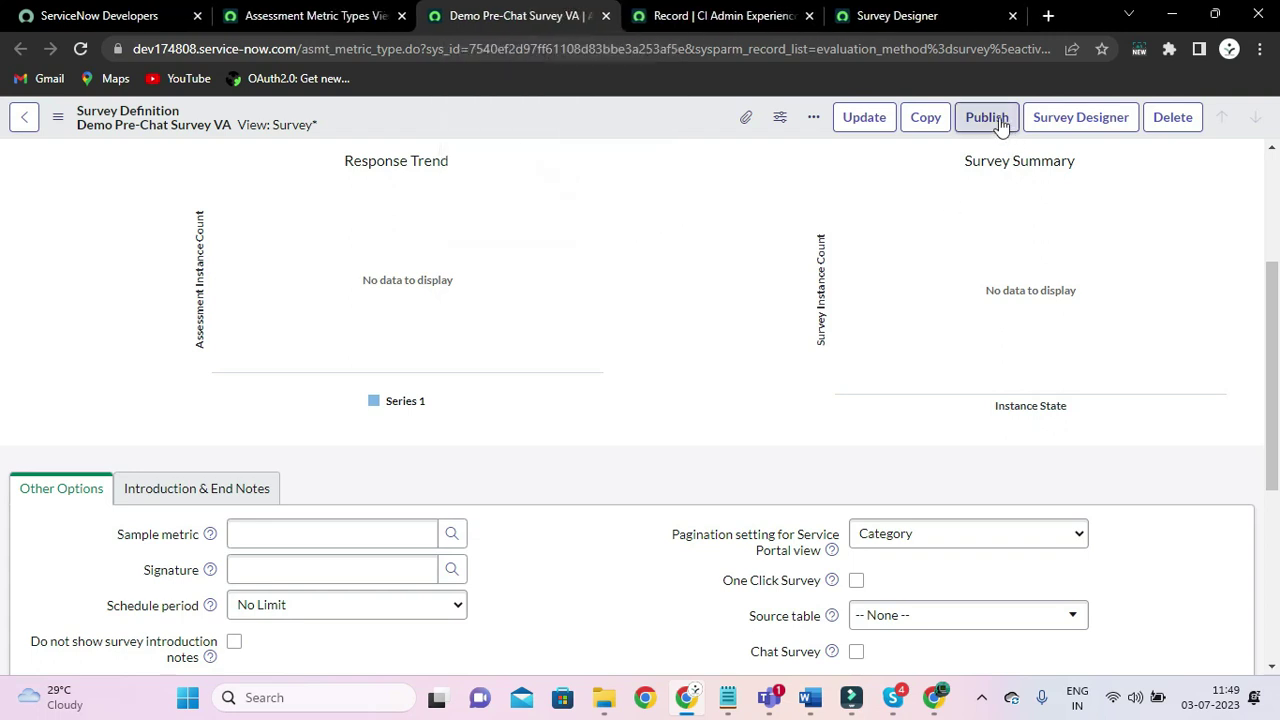
scroll(417, 400, up, 3)
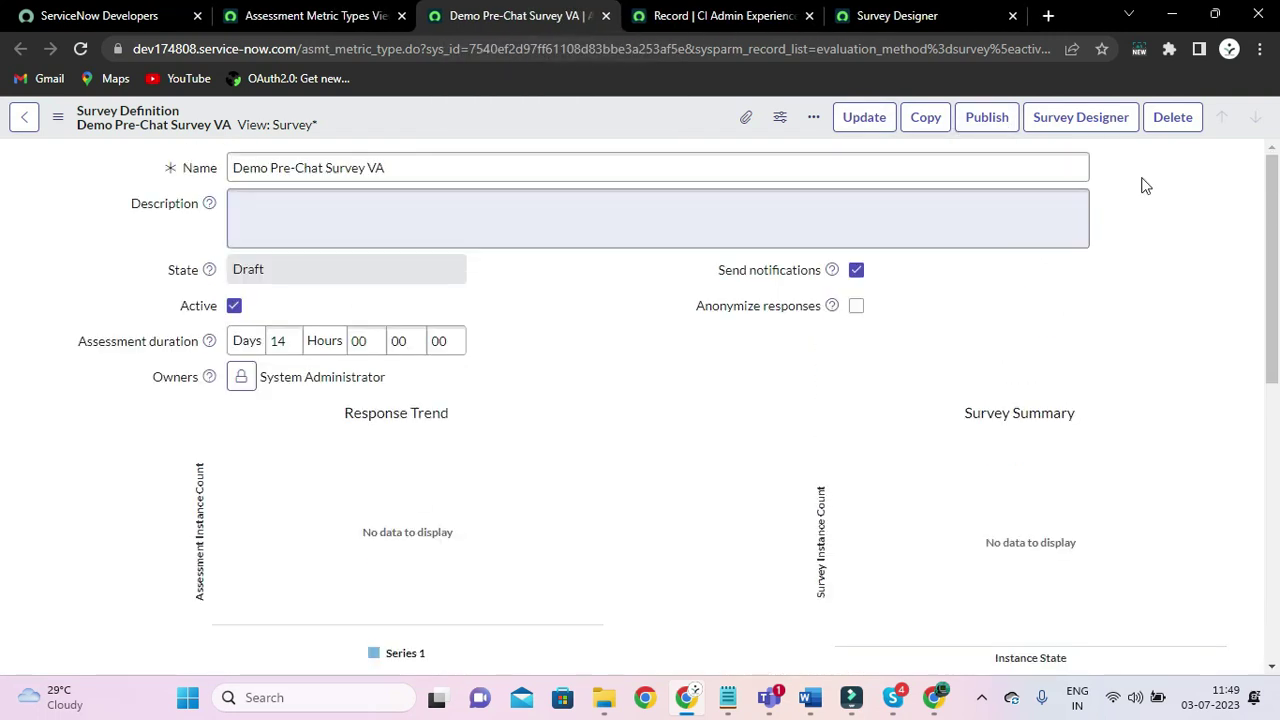
click(987, 119)
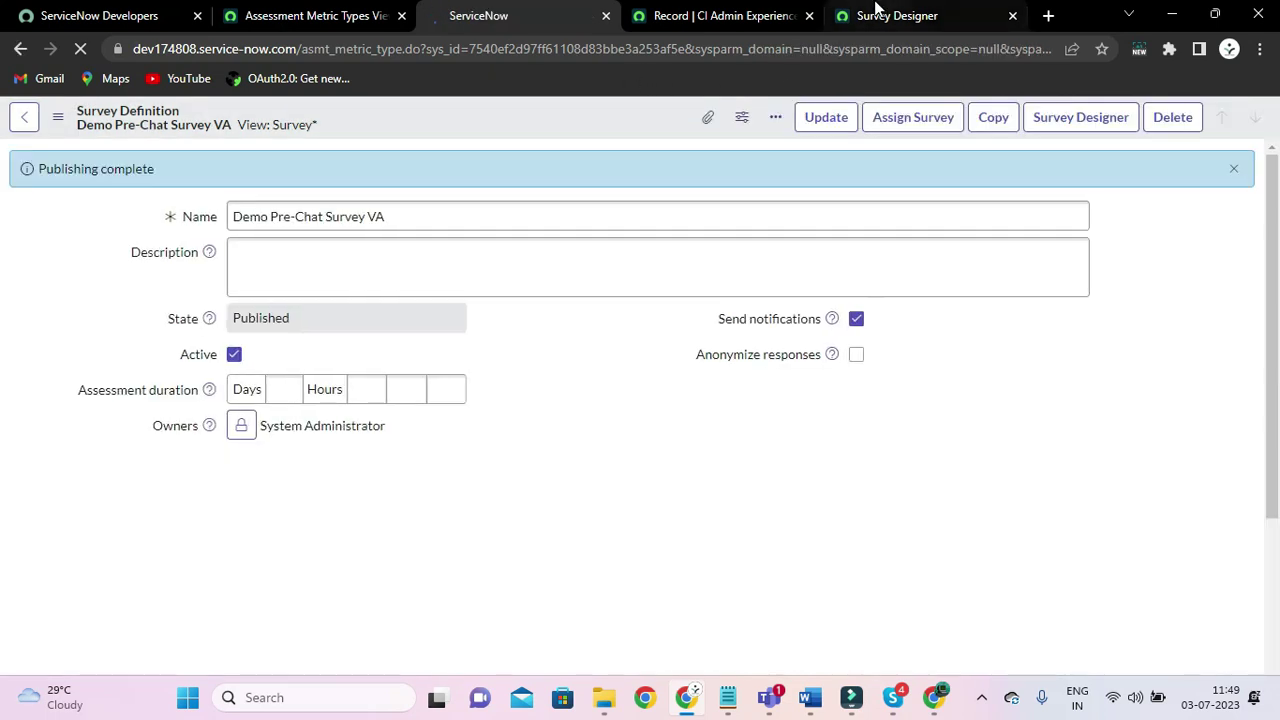
Dismiss the publishing notice and copy the survey's name from the survey definition
click(403, 225)
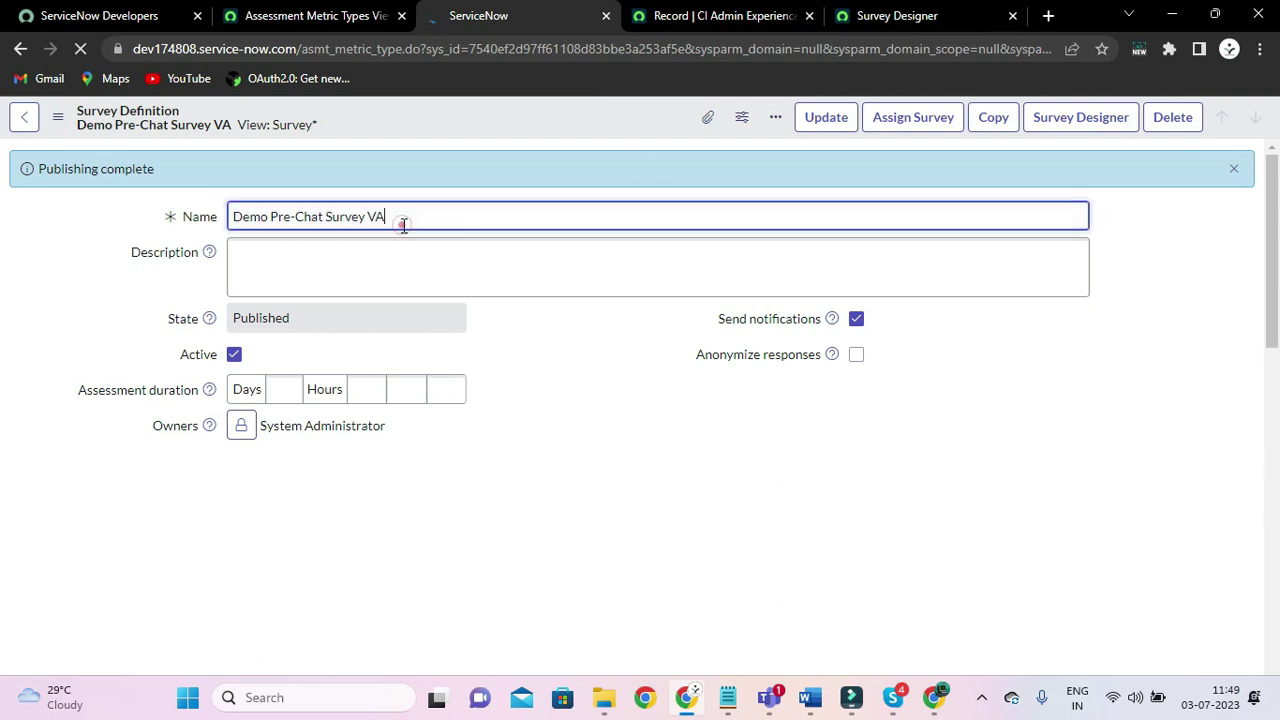
click(1234, 170)
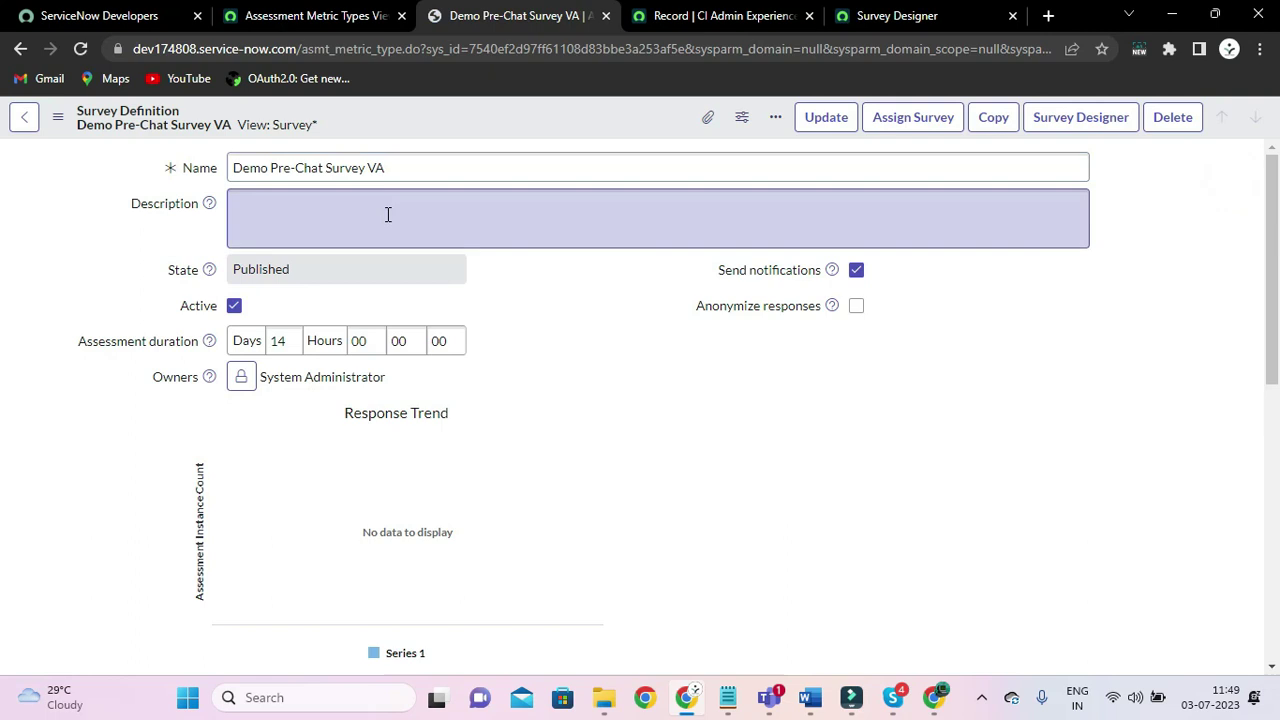
click(397, 167)
key(ctrl+a)
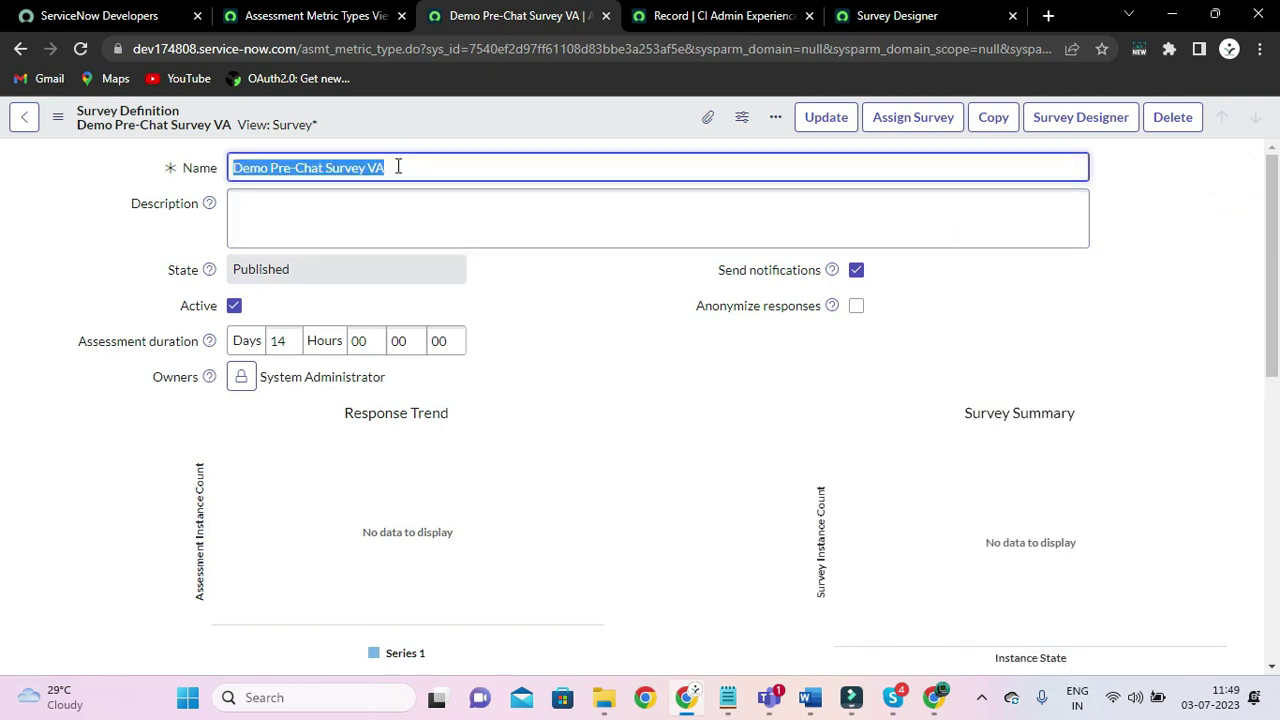
text(c)
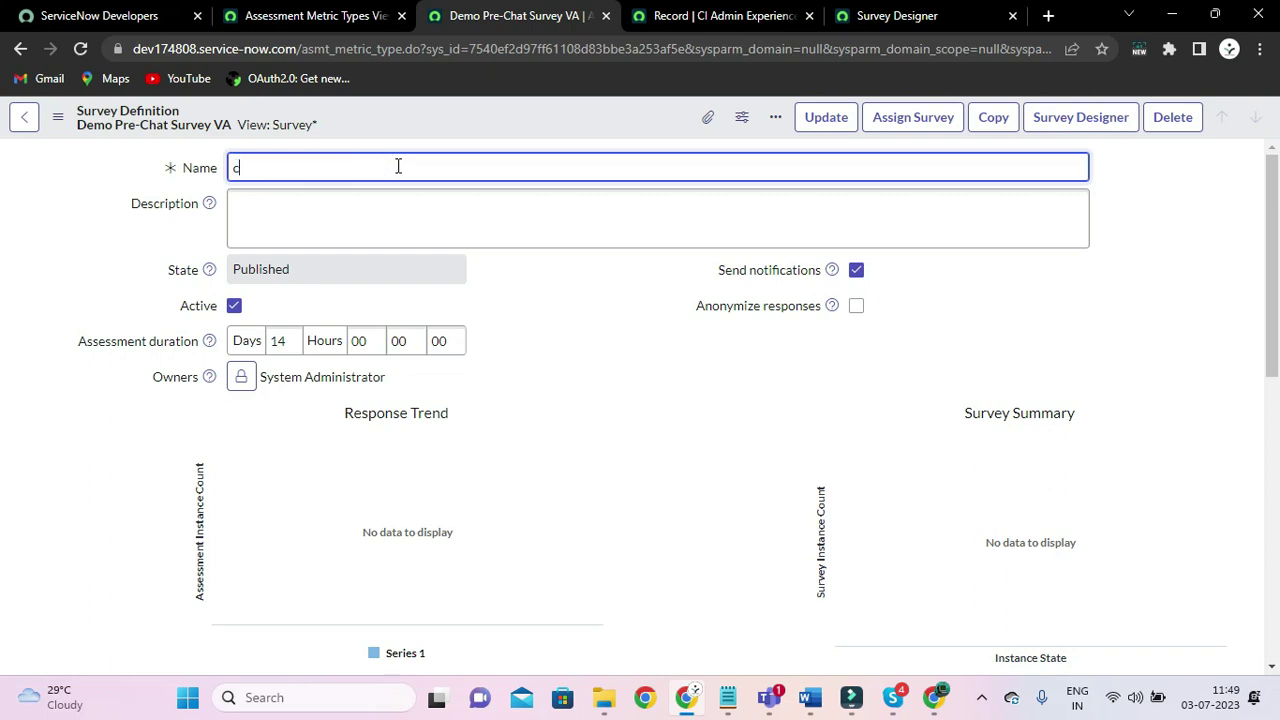
key(ctrl+z)
key(ctrl+c)
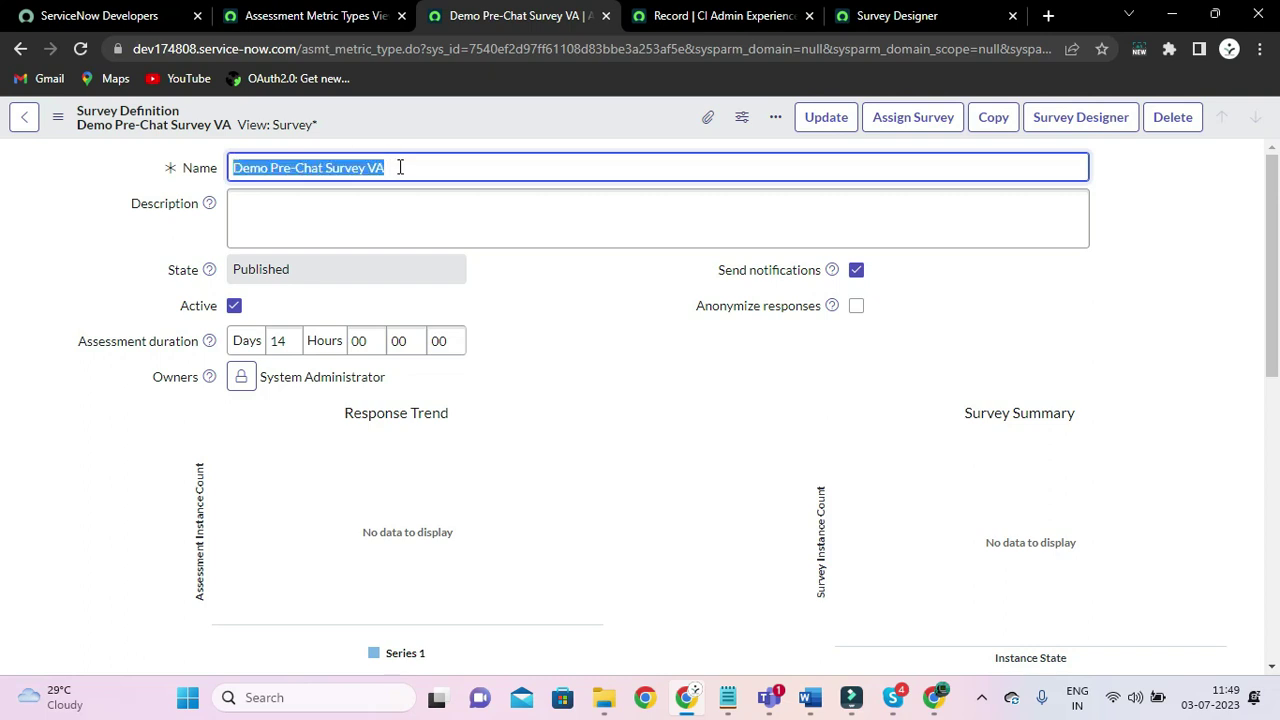
Go to the Conversational Interfaces general settings and open the full list of pre-chat surveys
click(318, 14)
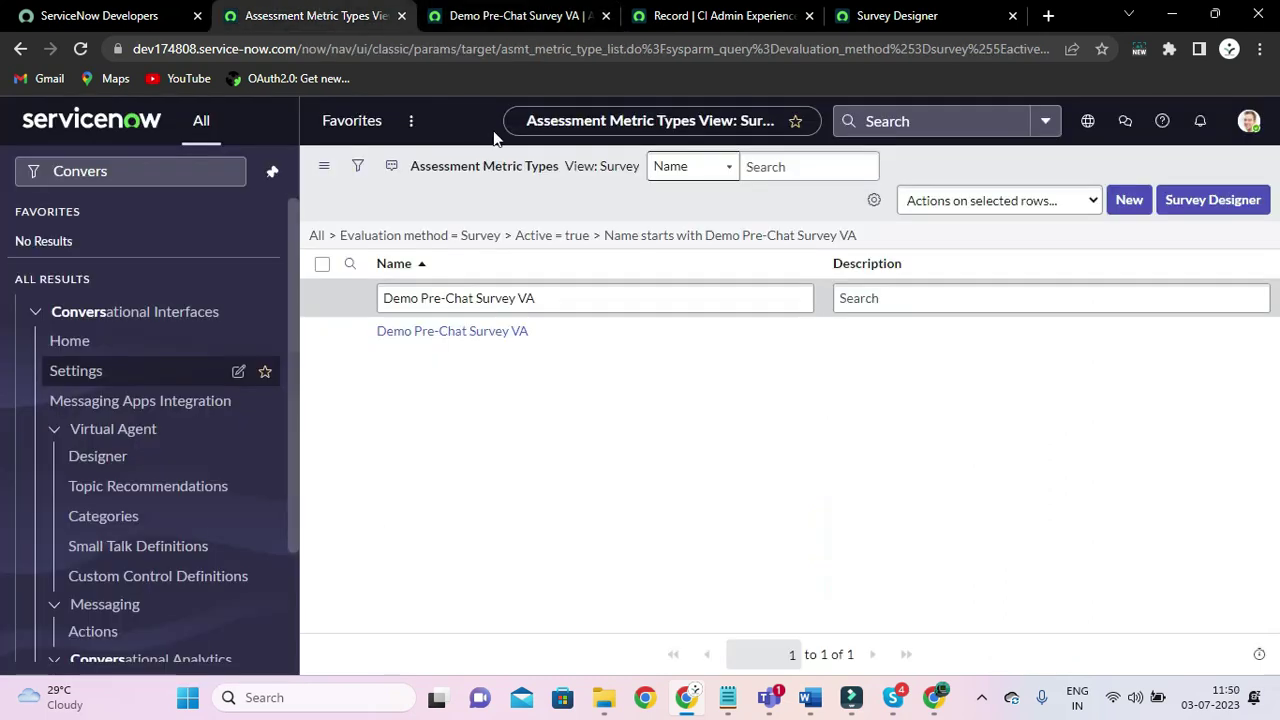
click(76, 371)
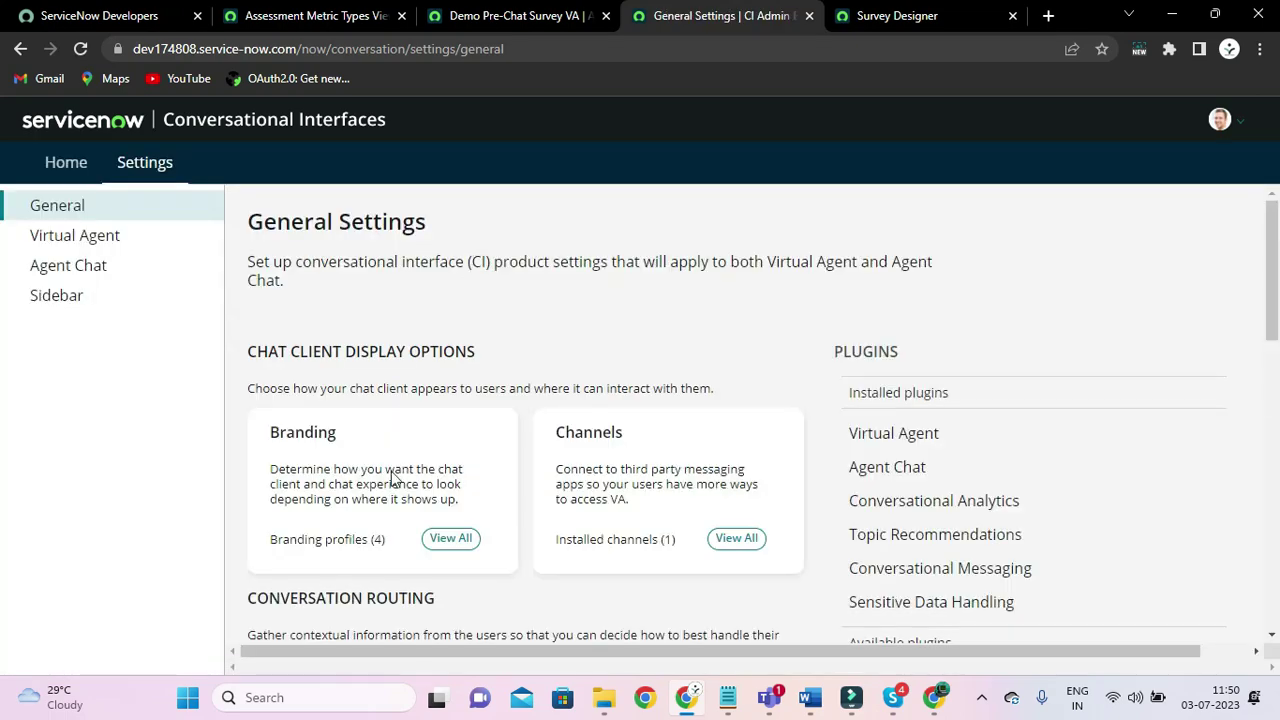
scroll(392, 480, down, 3)
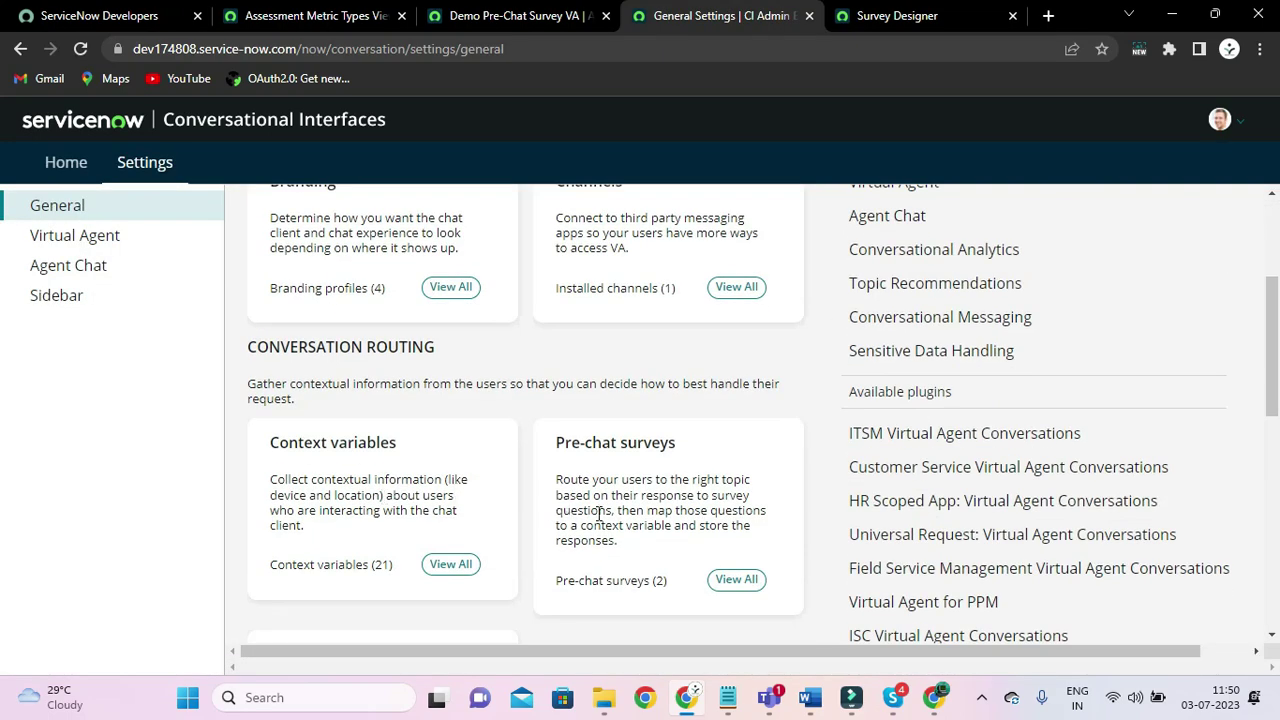
click(724, 577)
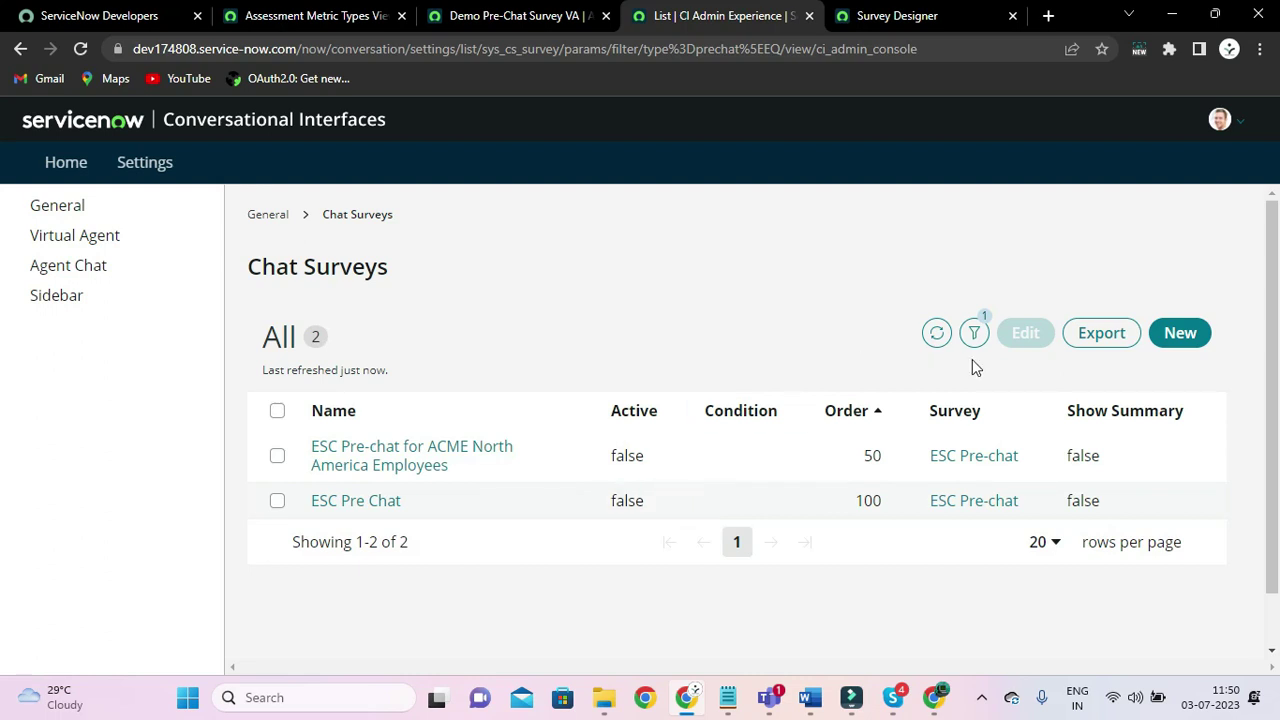
Start a new chat survey record and name it Demo Pre-Chat Survey VA
click(1186, 336)
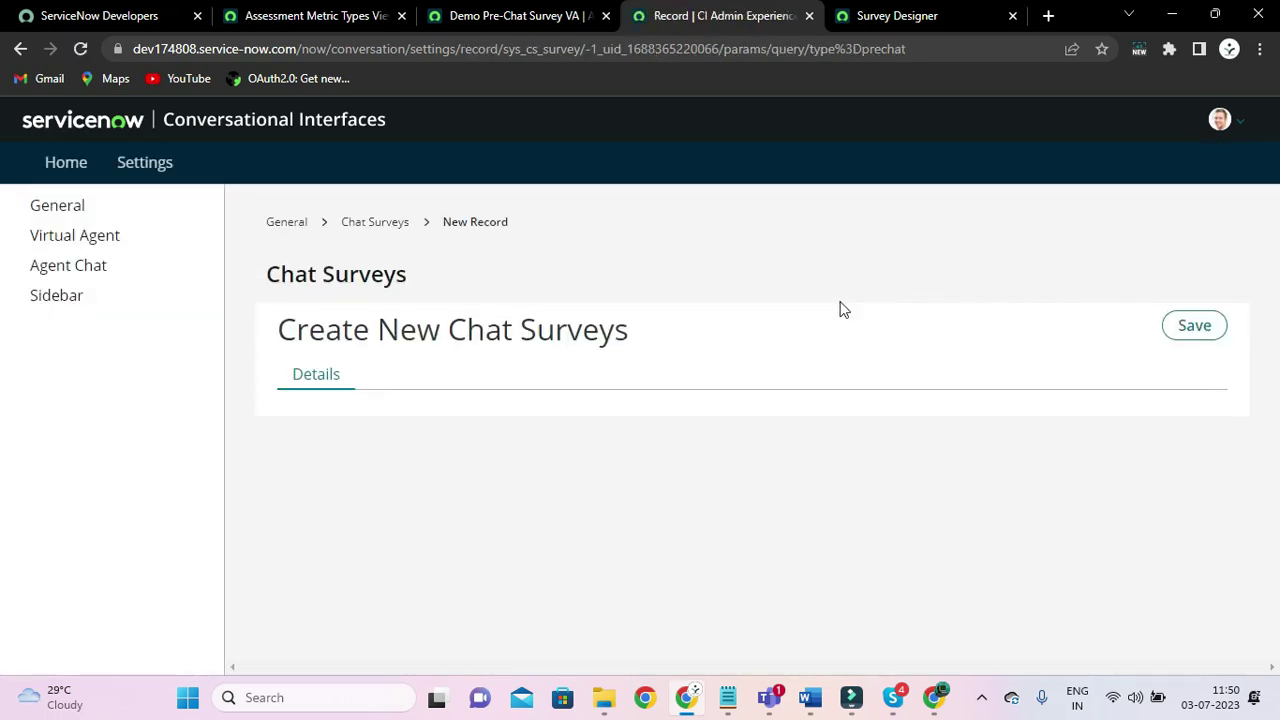
click(347, 492)
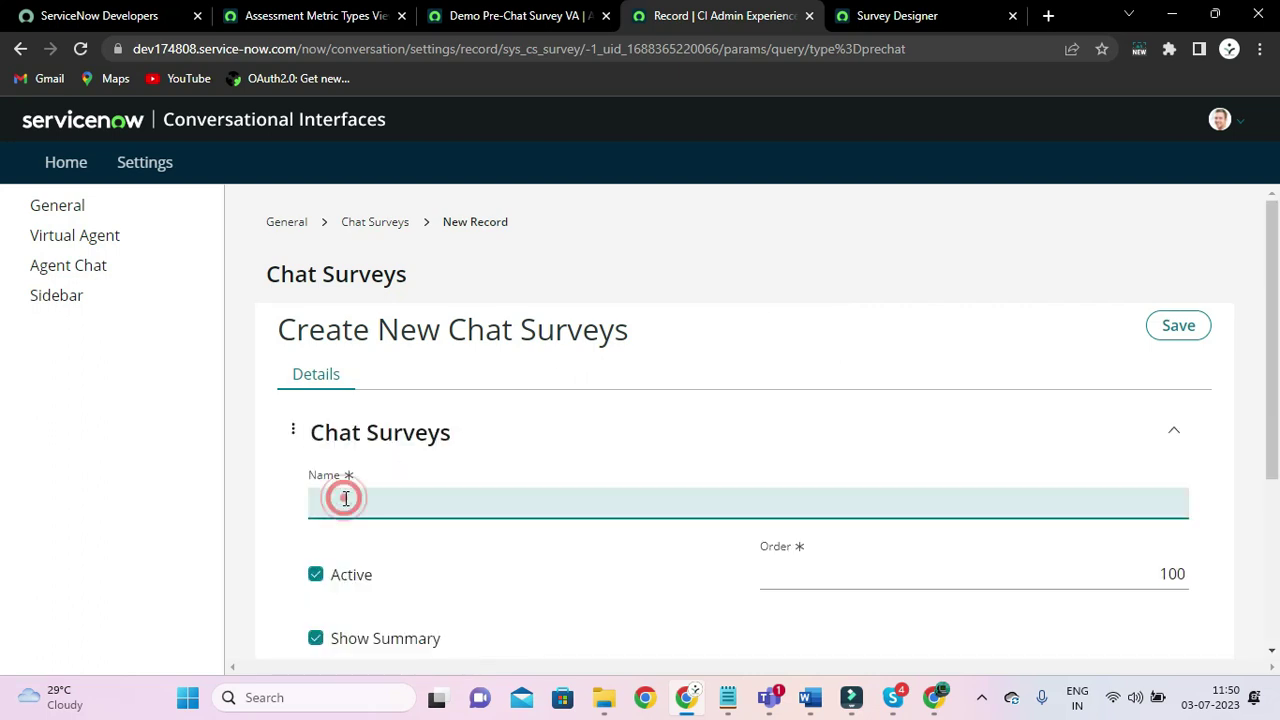
key(ctrl+v)
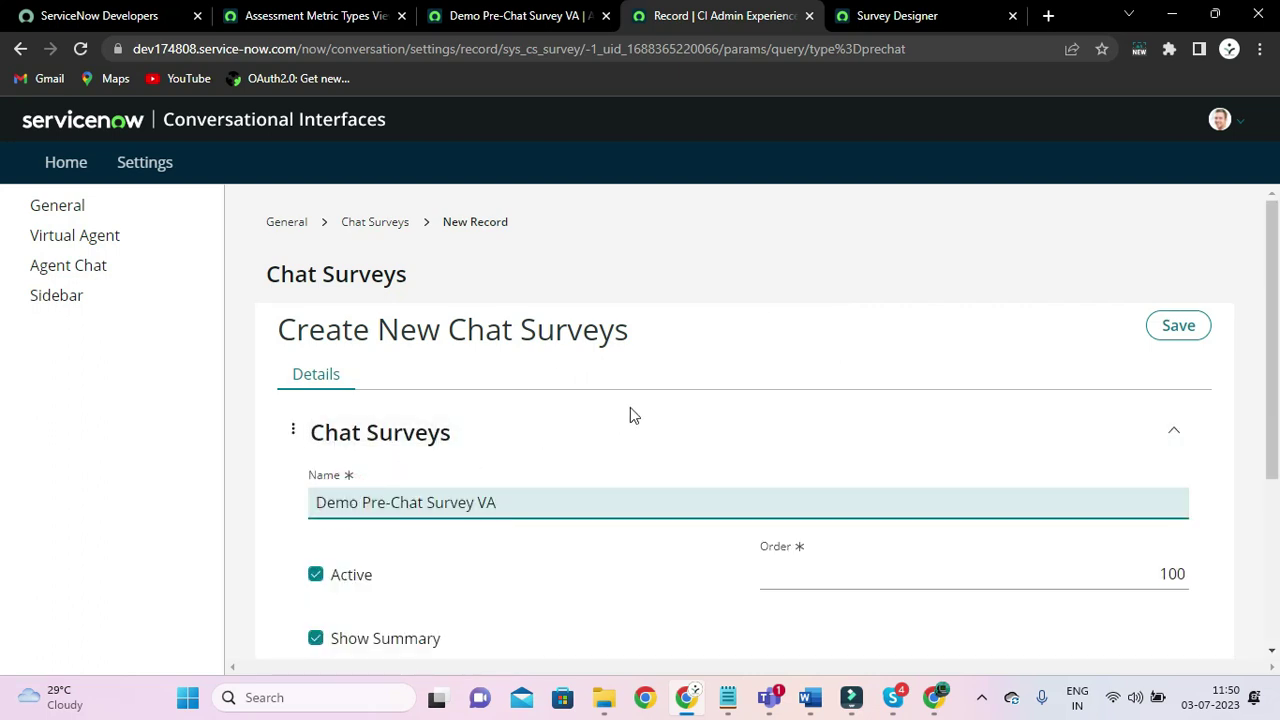
click(817, 322)
Try to look up Demo Pre-Chat Survey VA as the chat survey record's Survey, then clear the field
scroll(800, 330, down, 2)
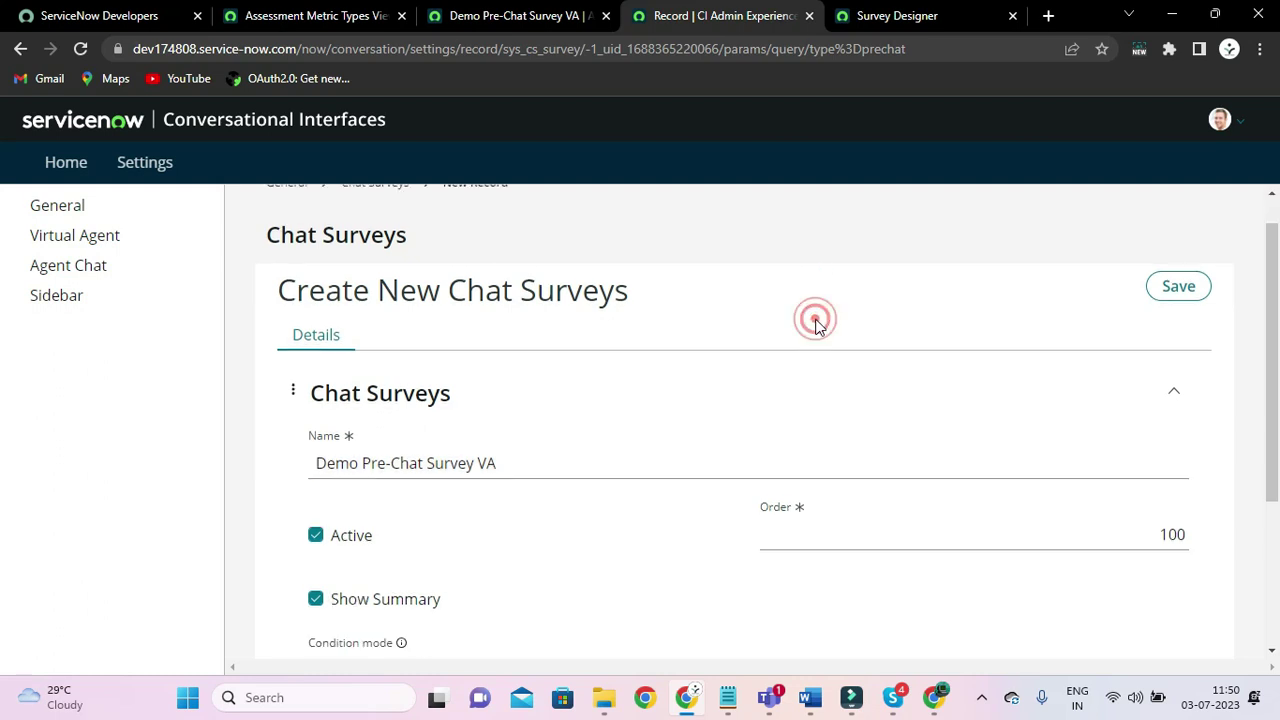
scroll(643, 420, down, 2)
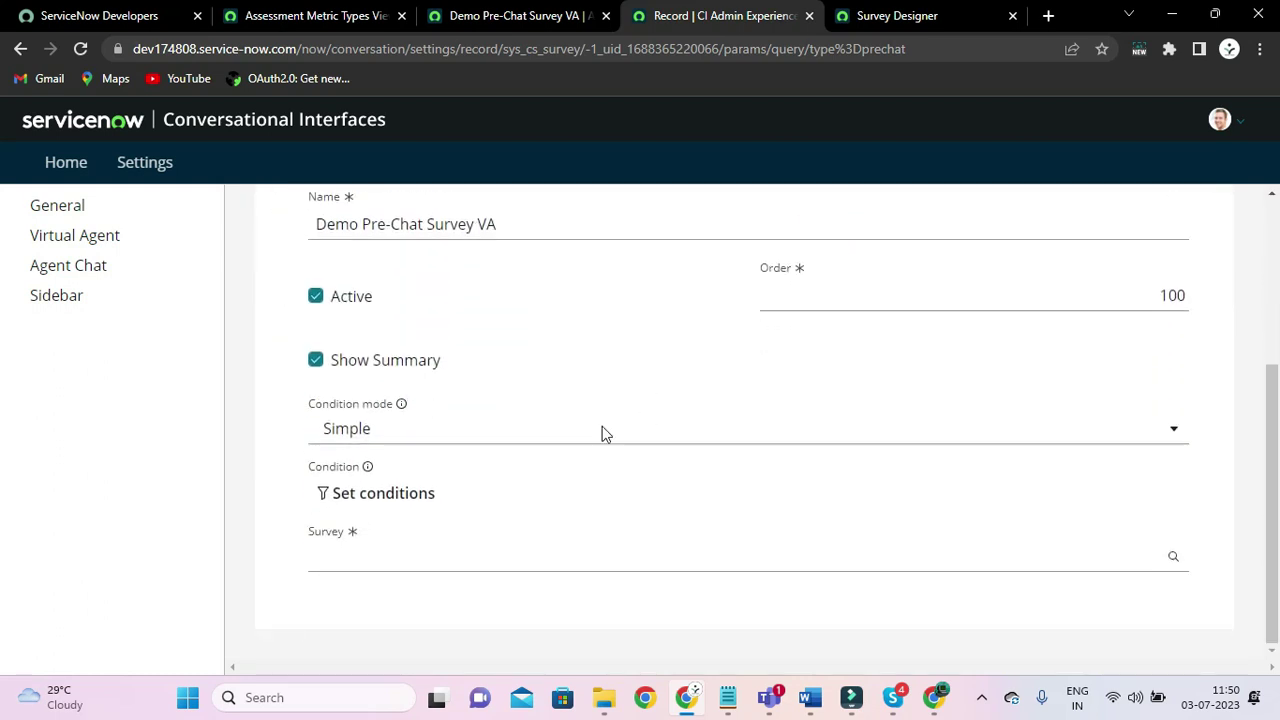
click(376, 557)
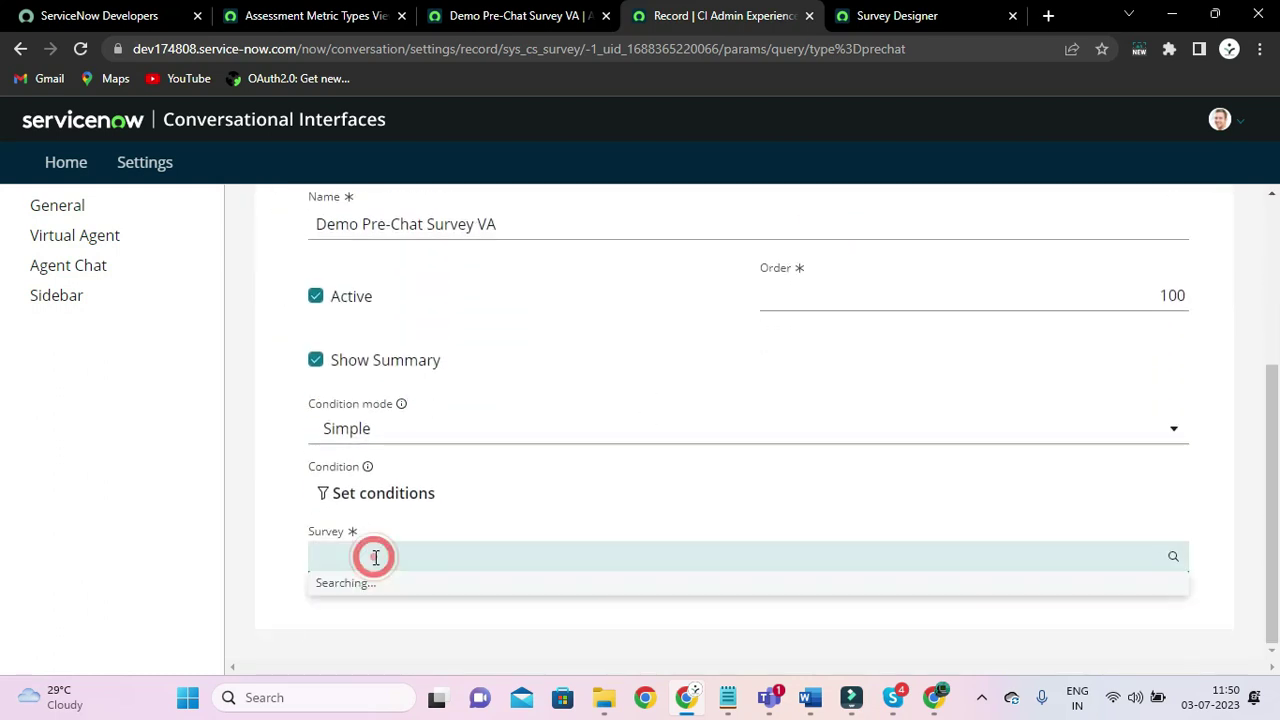
key(ctrl+v)
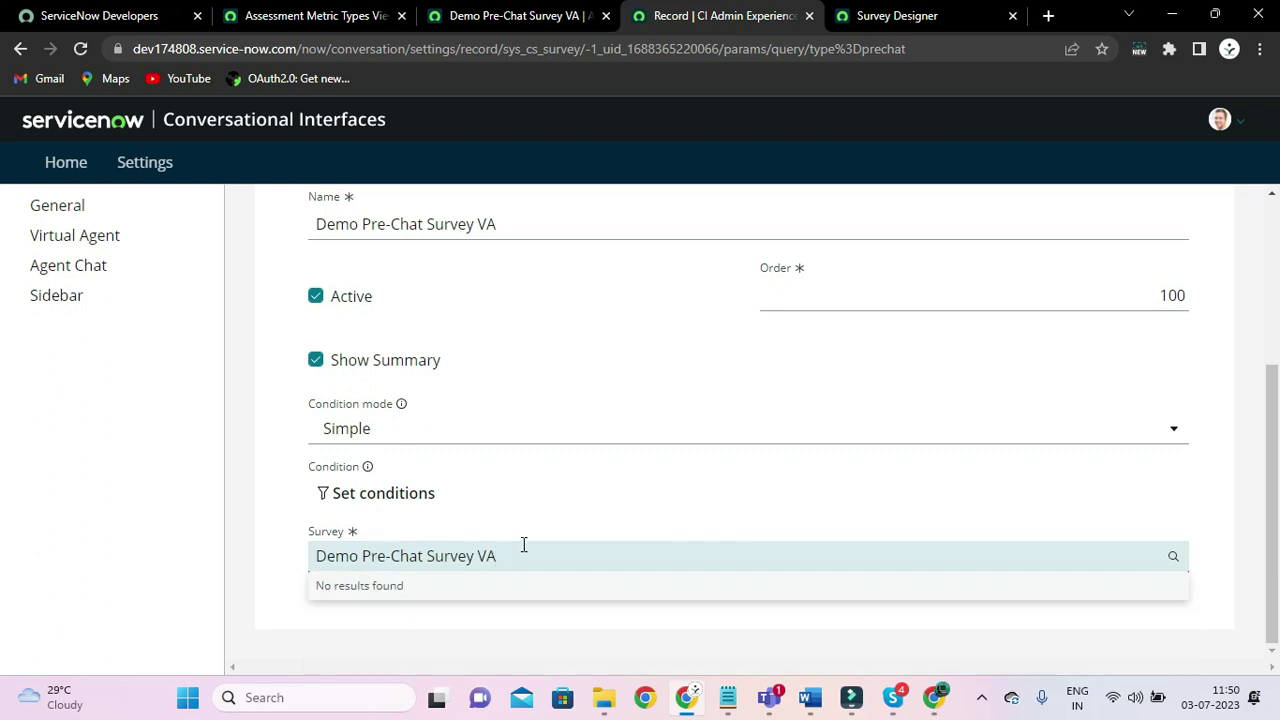
key(ctrl+a)
key(BackSpace)
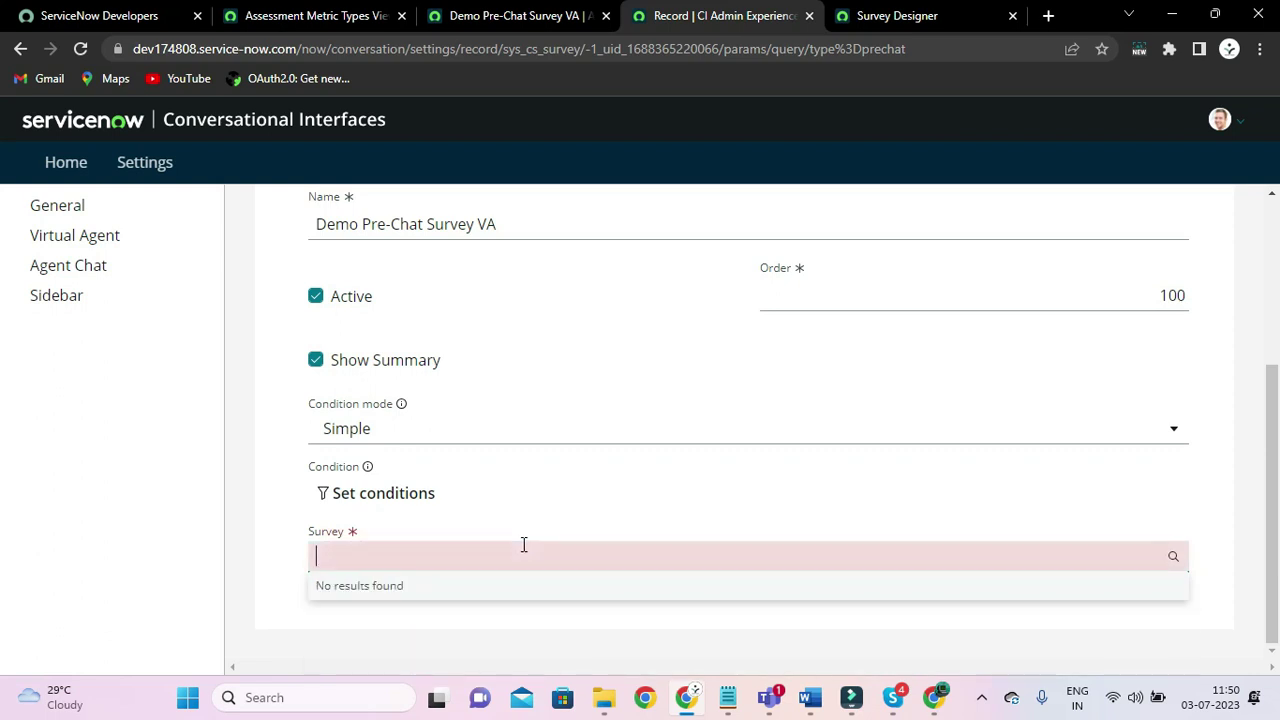
click(582, 478)
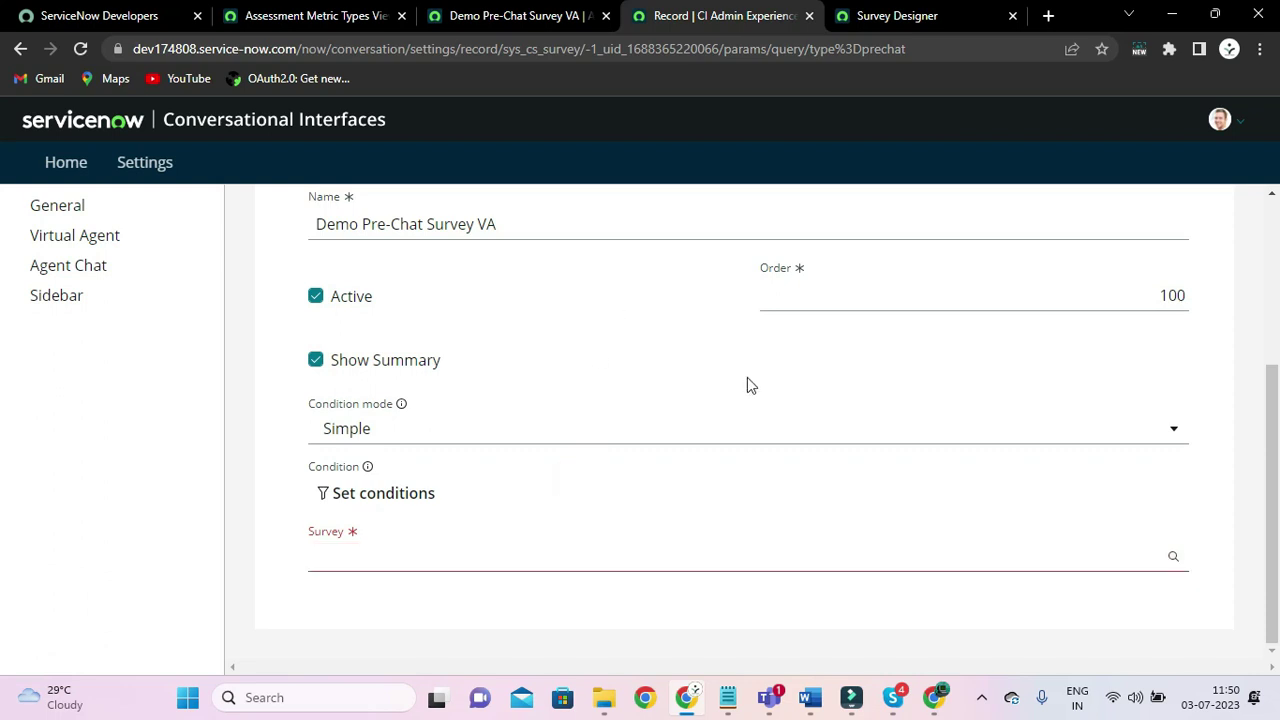
Check the surveys offered for the chat survey record and read the Chat Survey option's help in the Demo Pre-Chat Survey VA definition
click(1173, 557)
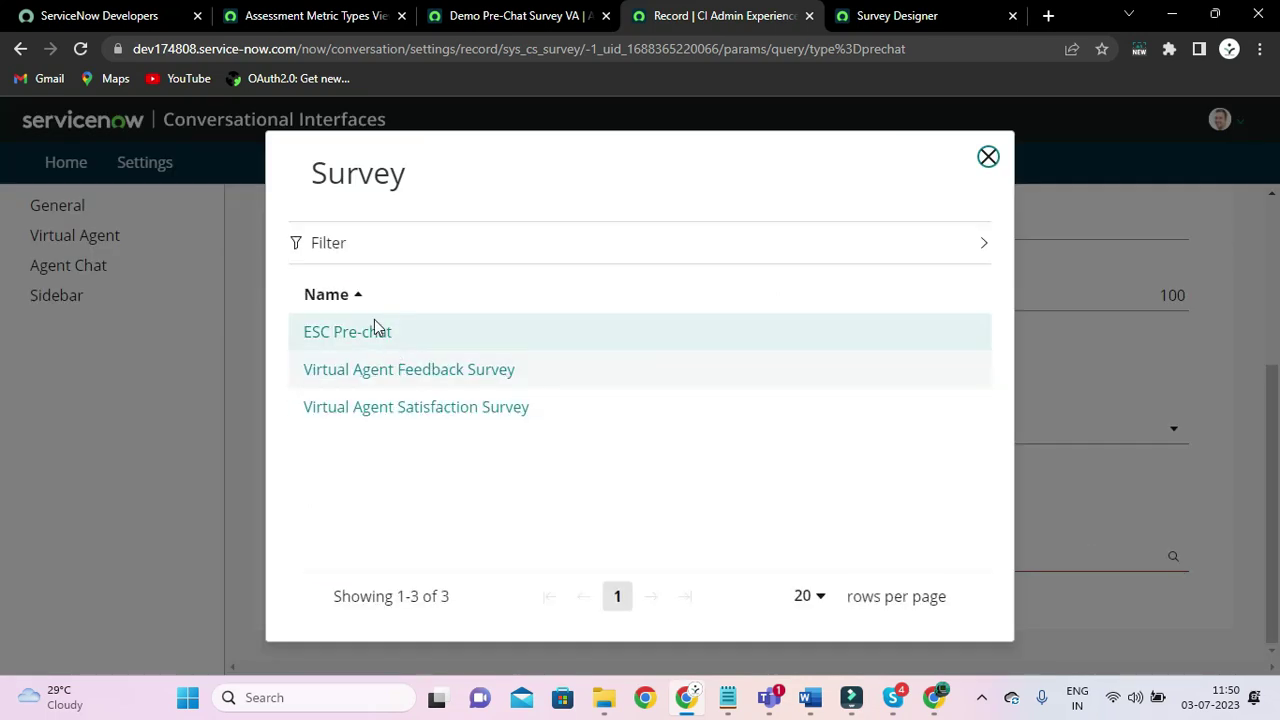
click(500, 22)
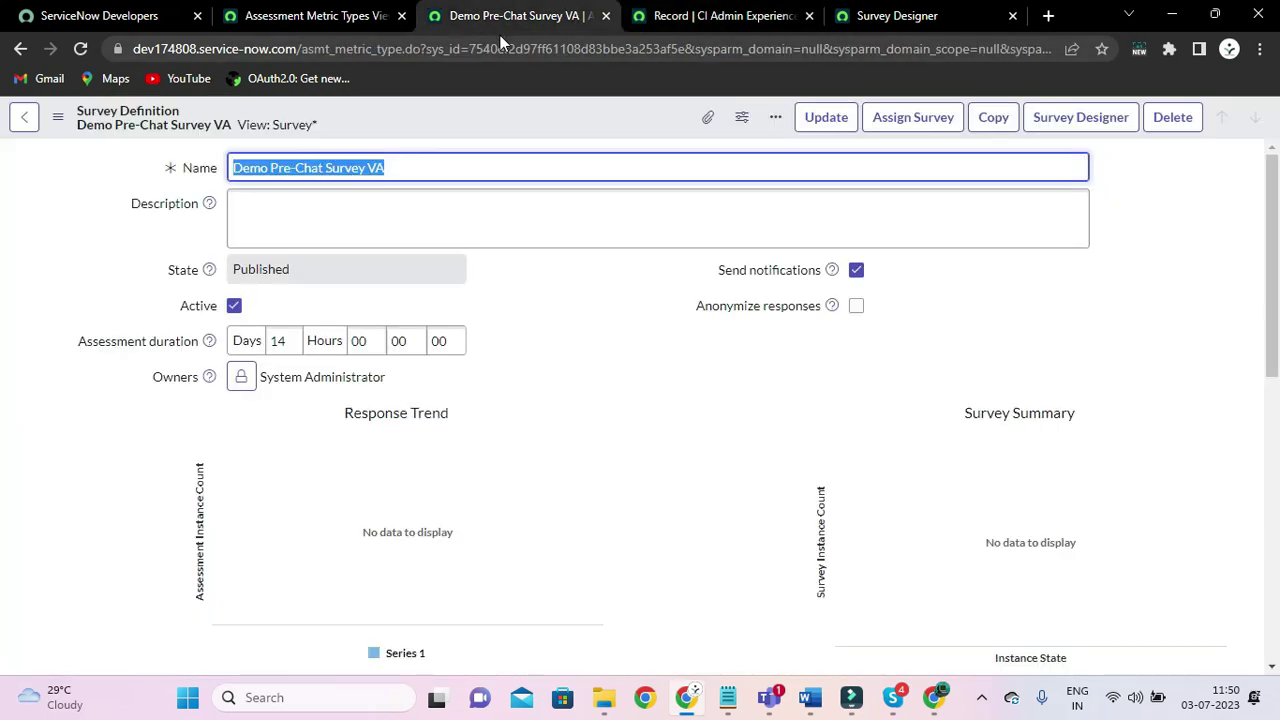
scroll(481, 325, down, 1)
scroll(481, 335, down, 3)
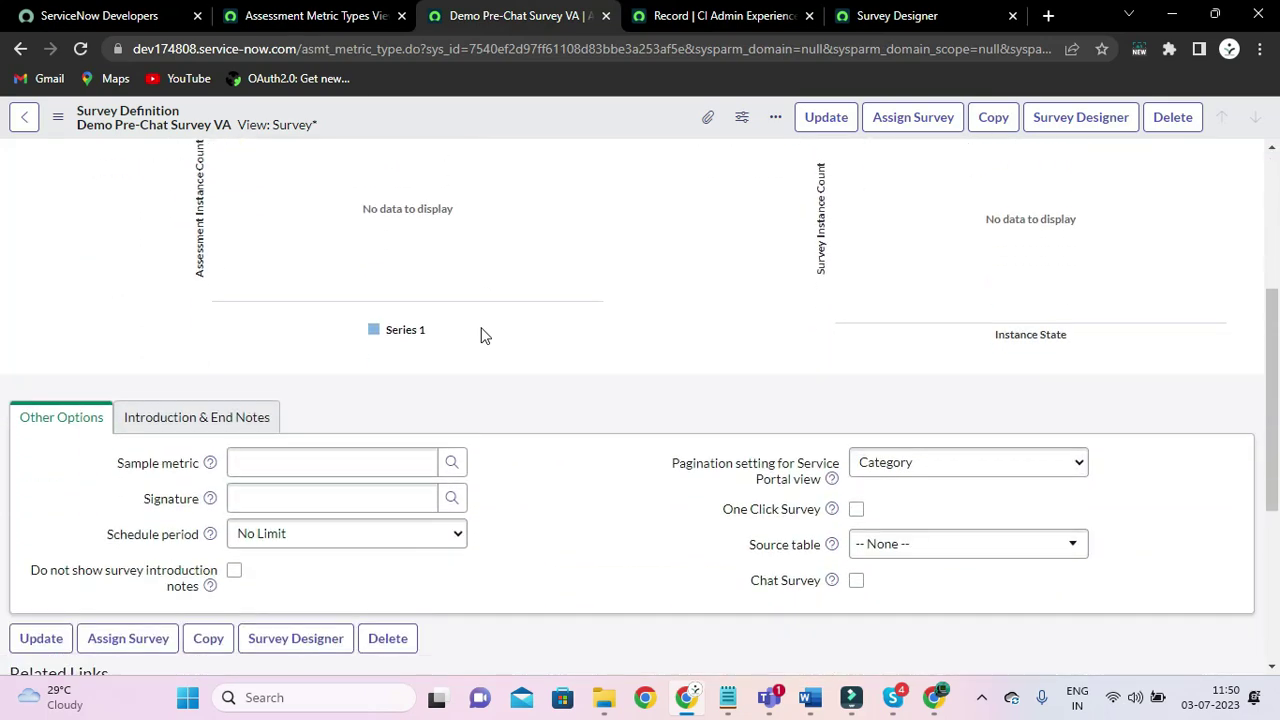
scroll(609, 363, up, 2)
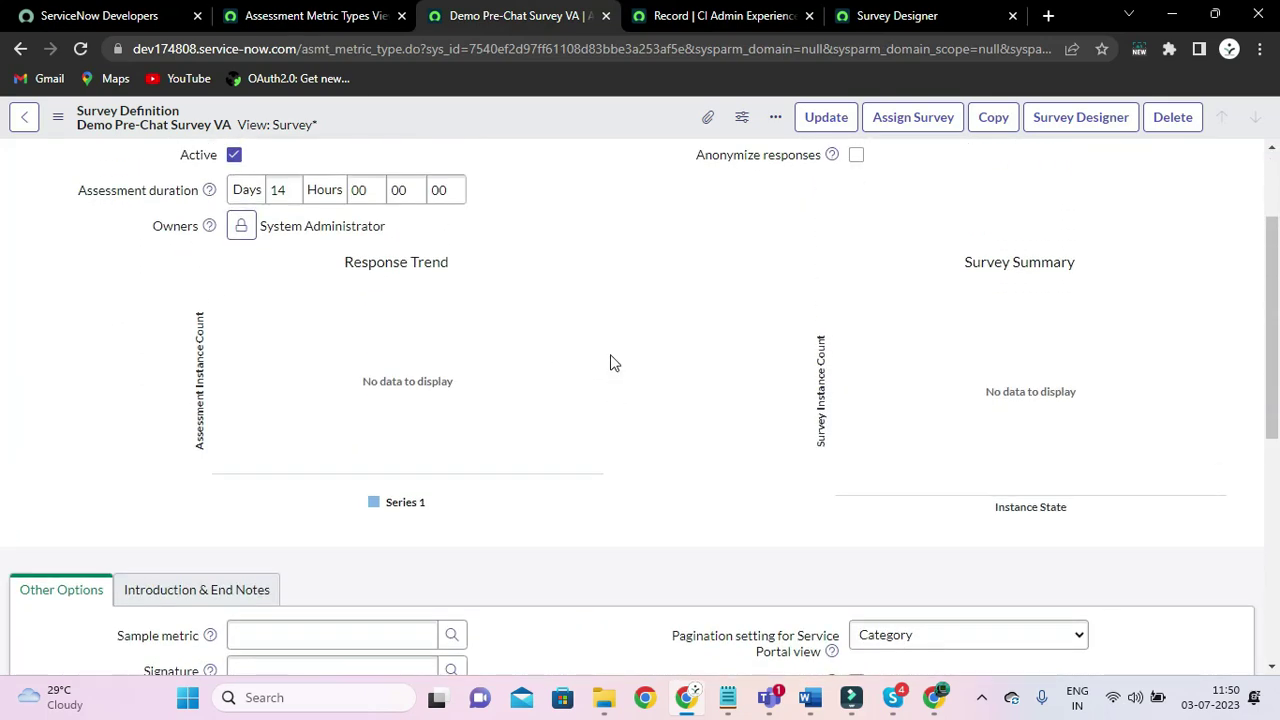
scroll(609, 363, down, 3)
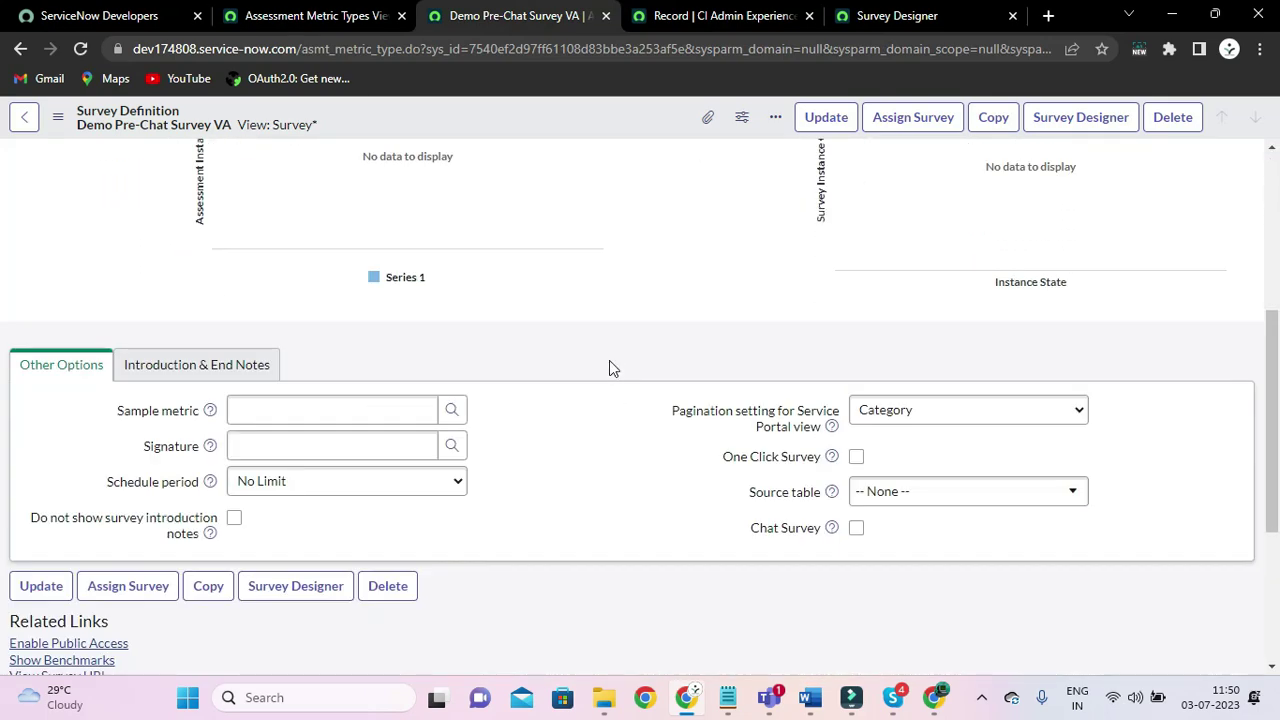
click(832, 527)
drag(758, 558, 829, 543)
click(835, 527)
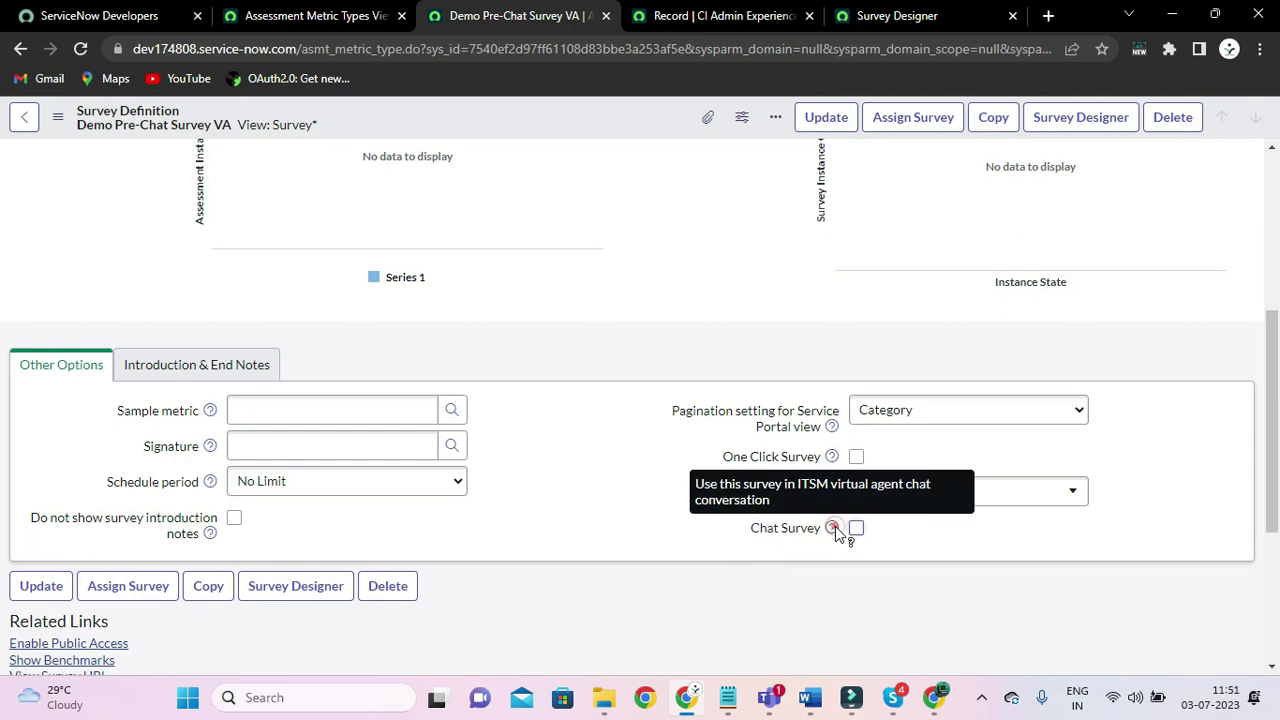
click(834, 527)
click(819, 536)
mouse_move(834, 530)
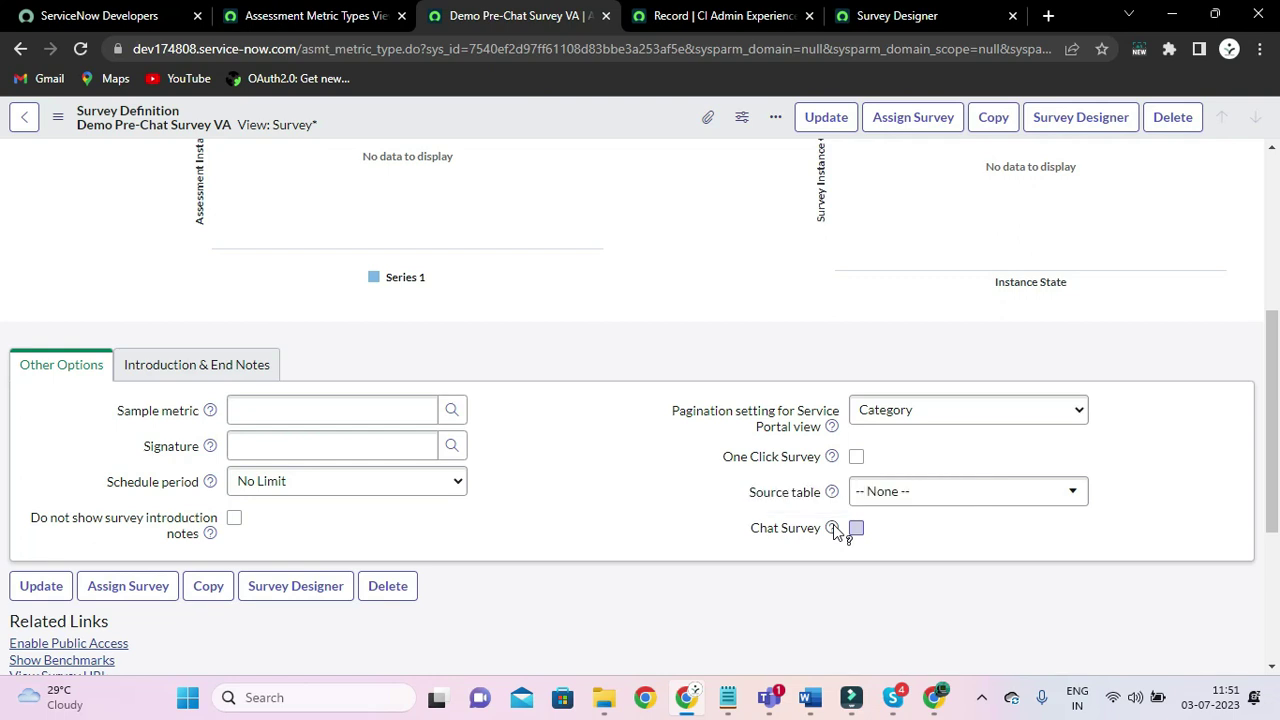
Enable the Chat Survey option in the Demo Pre-Chat Survey VA definition and save the record
click(856, 529)
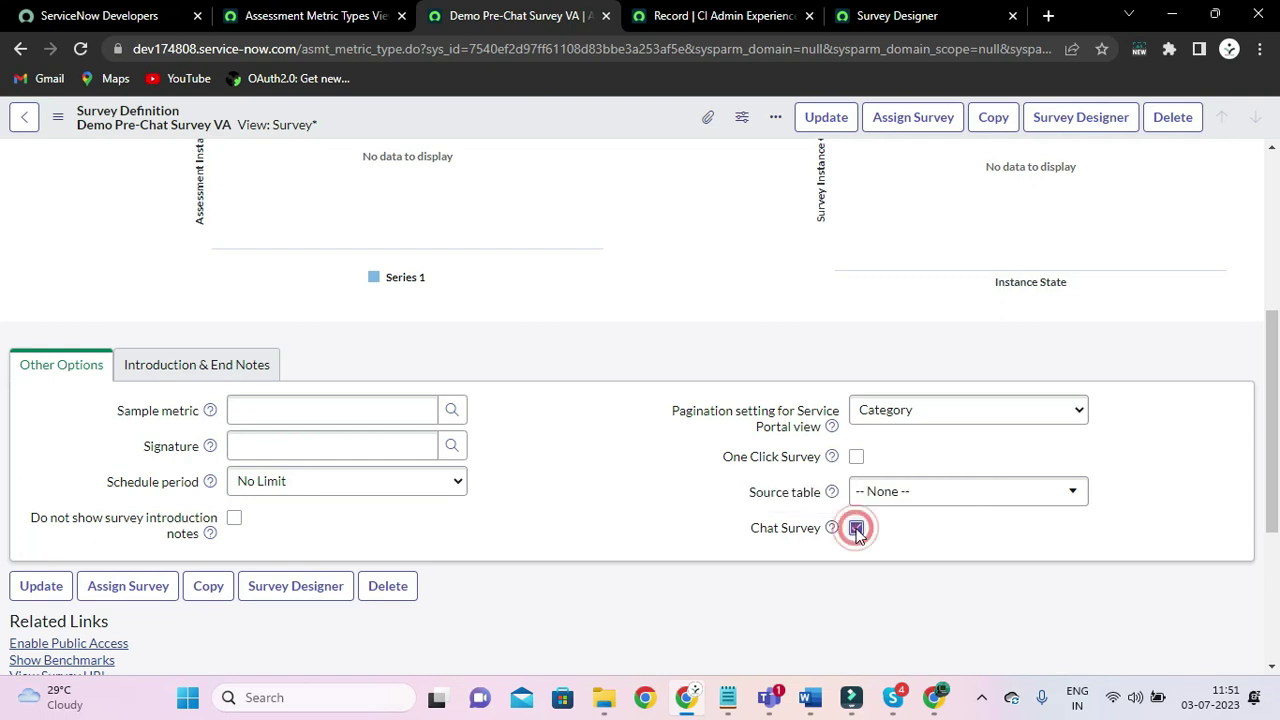
click(56, 117)
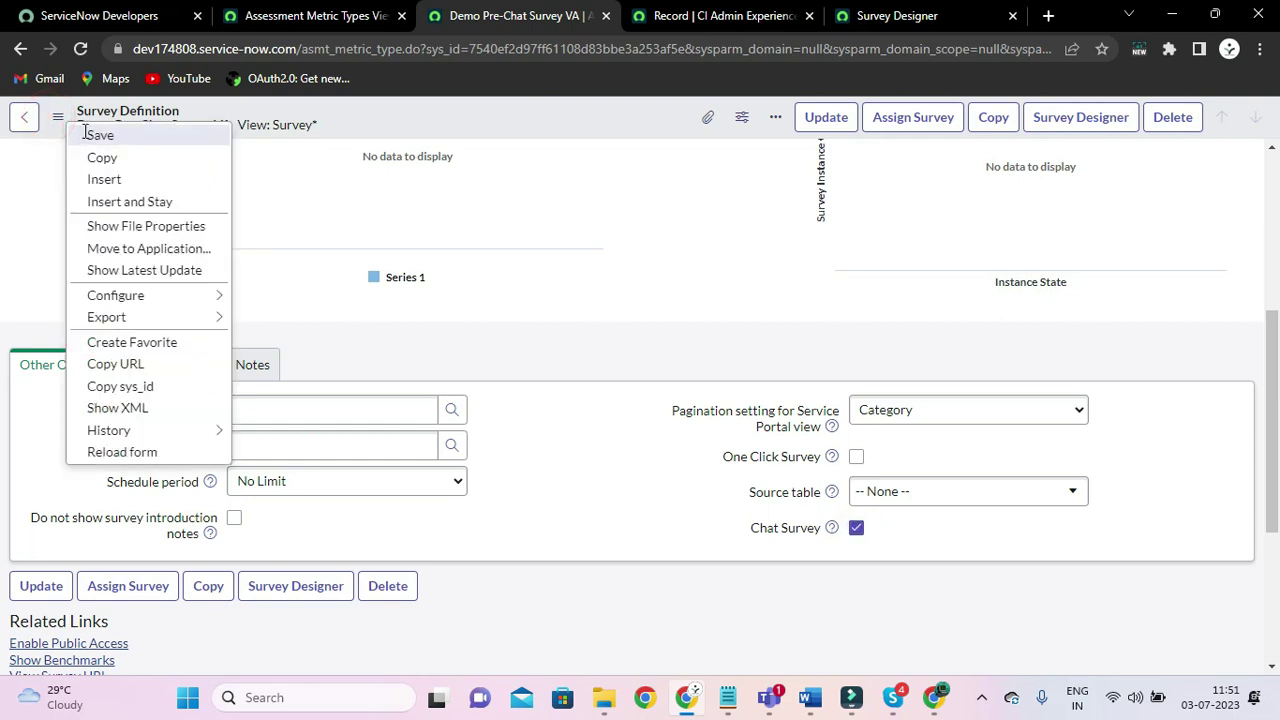
click(96, 134)
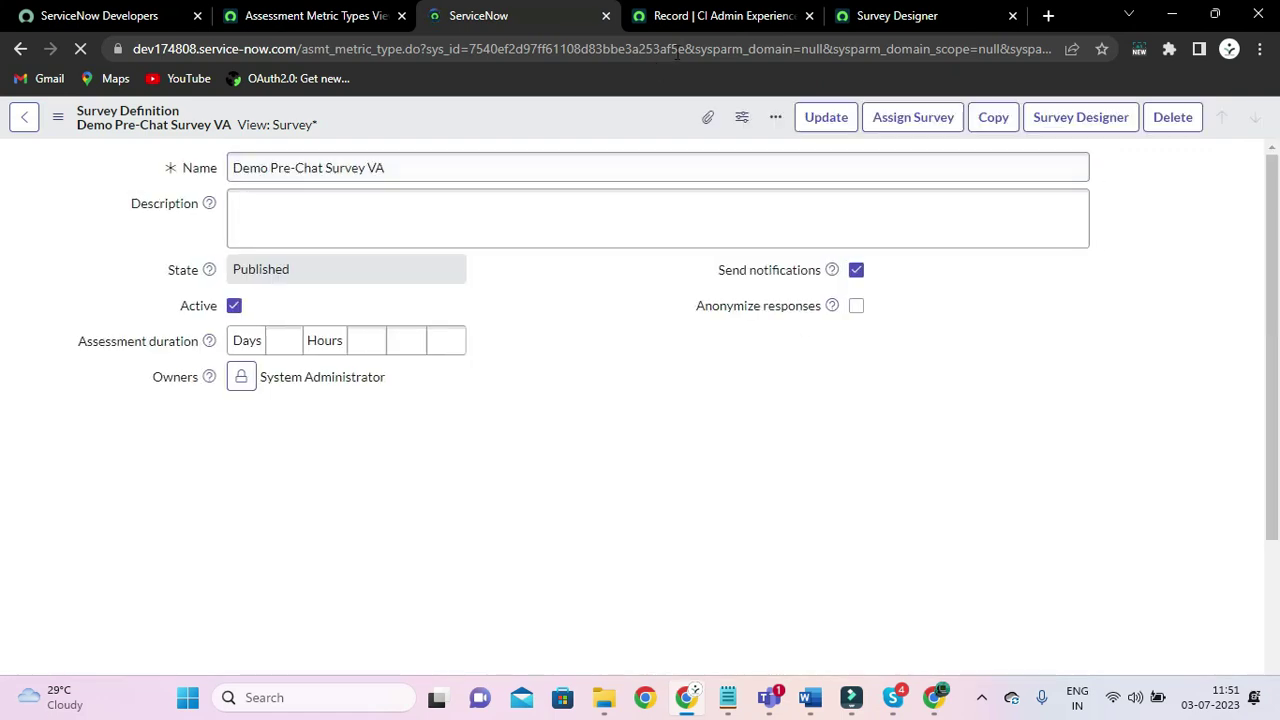
Reload the survey lookup in the chat survey record, set Survey to Demo Pre-Chat Survey VA, and review the record's details
click(687, 24)
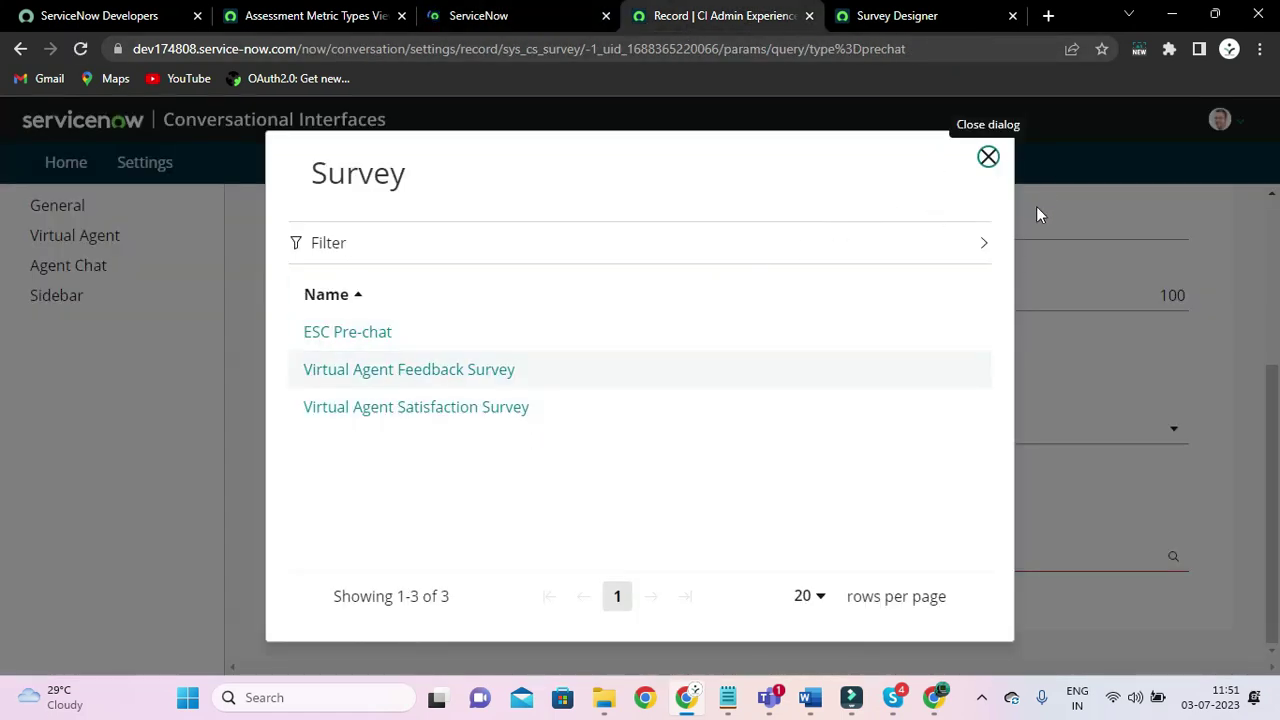
click(988, 156)
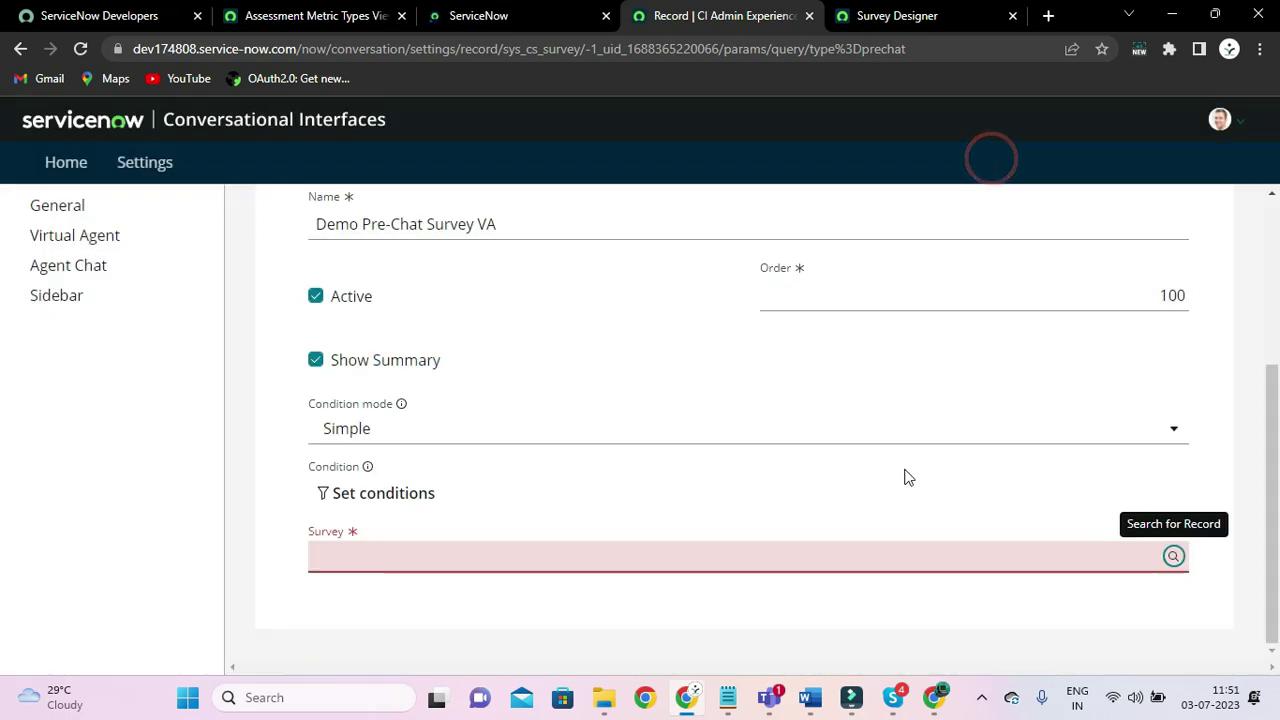
click(697, 628)
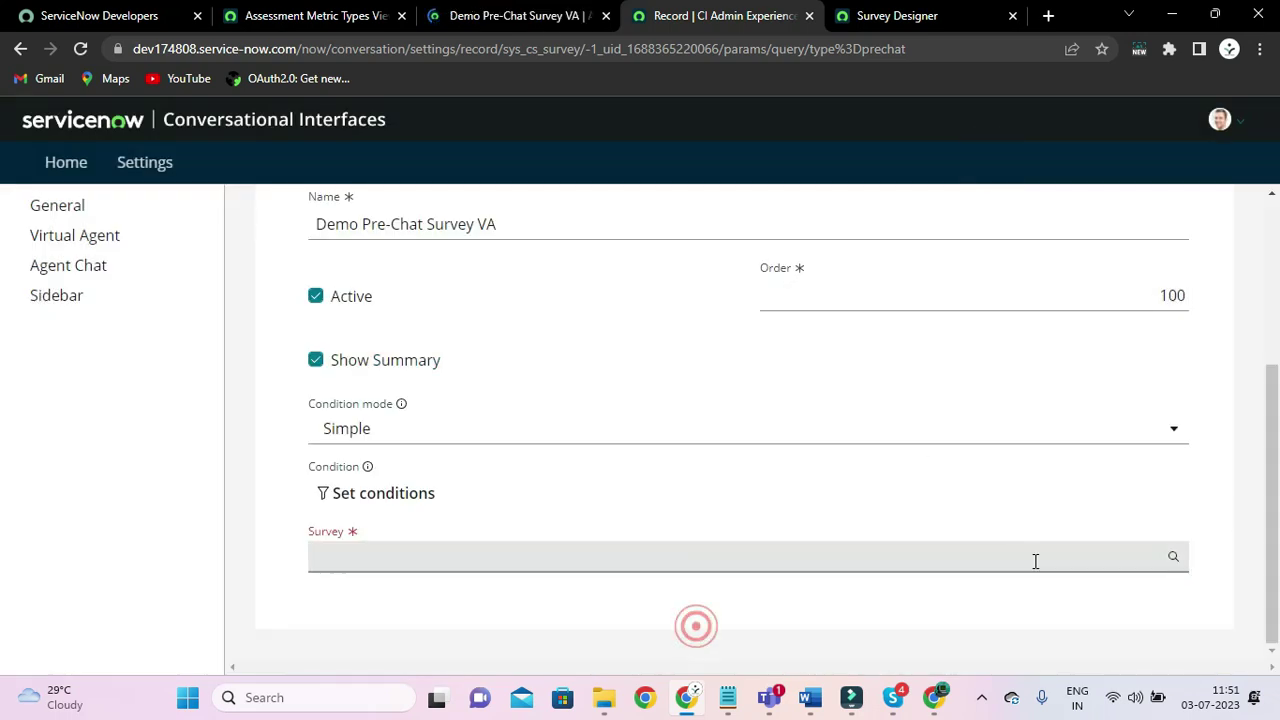
click(1171, 561)
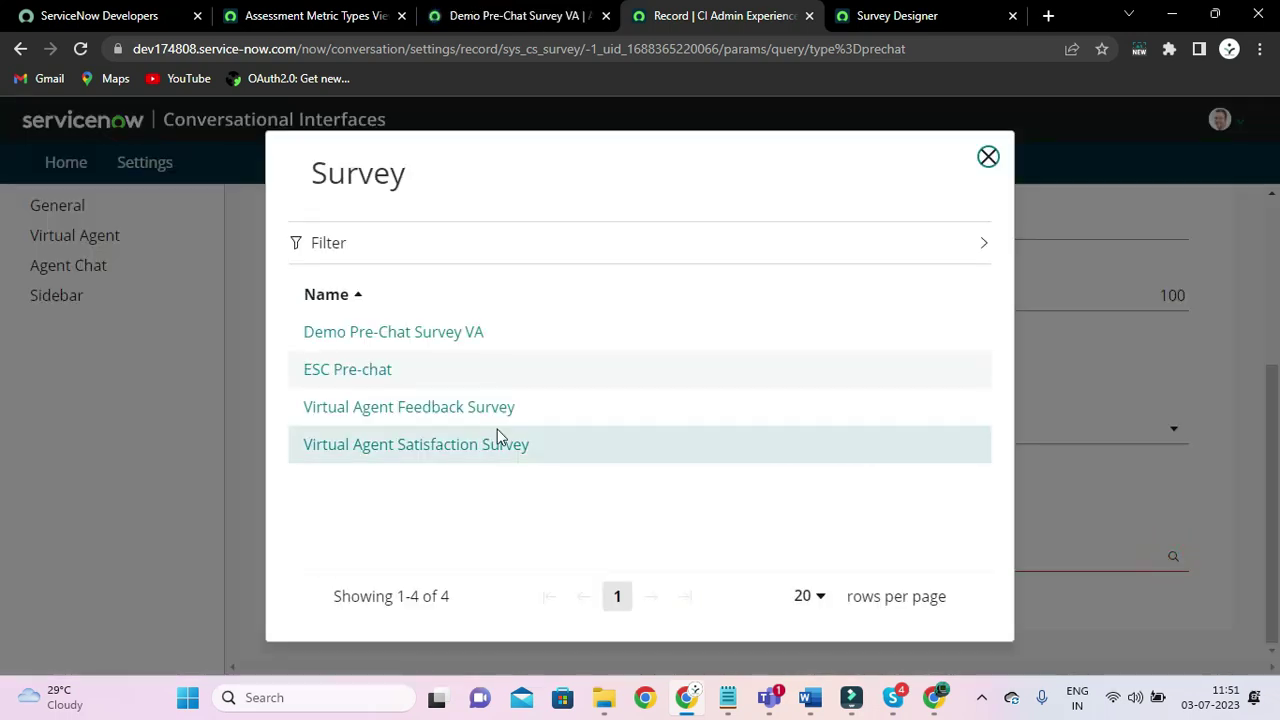
click(393, 333)
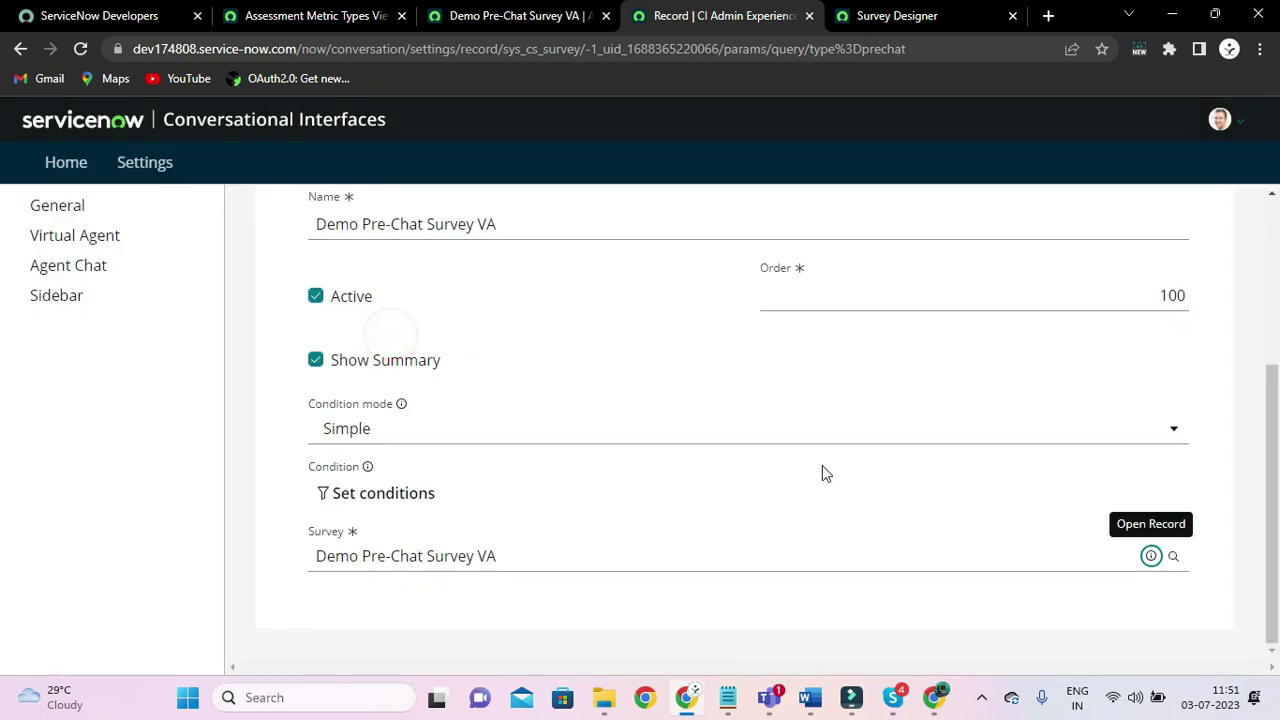
scroll(847, 464, up, 3)
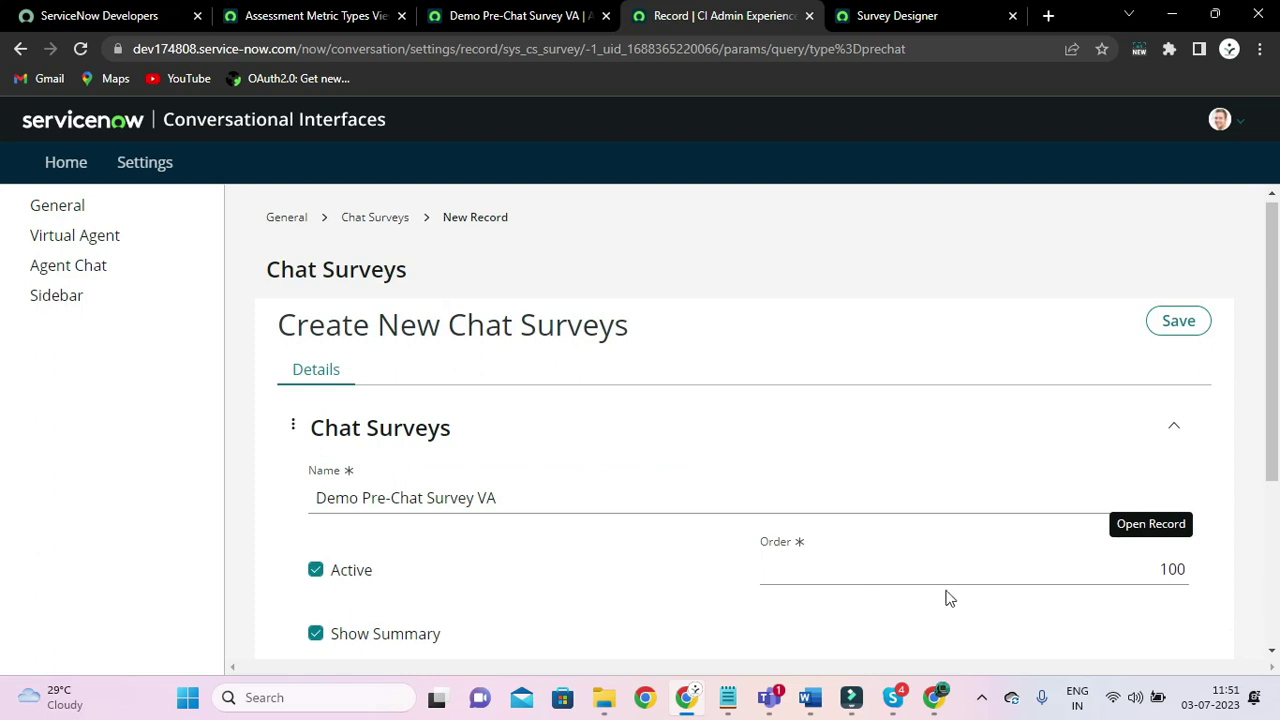
scroll(606, 506, down, 3)
scroll(674, 466, up, 1)
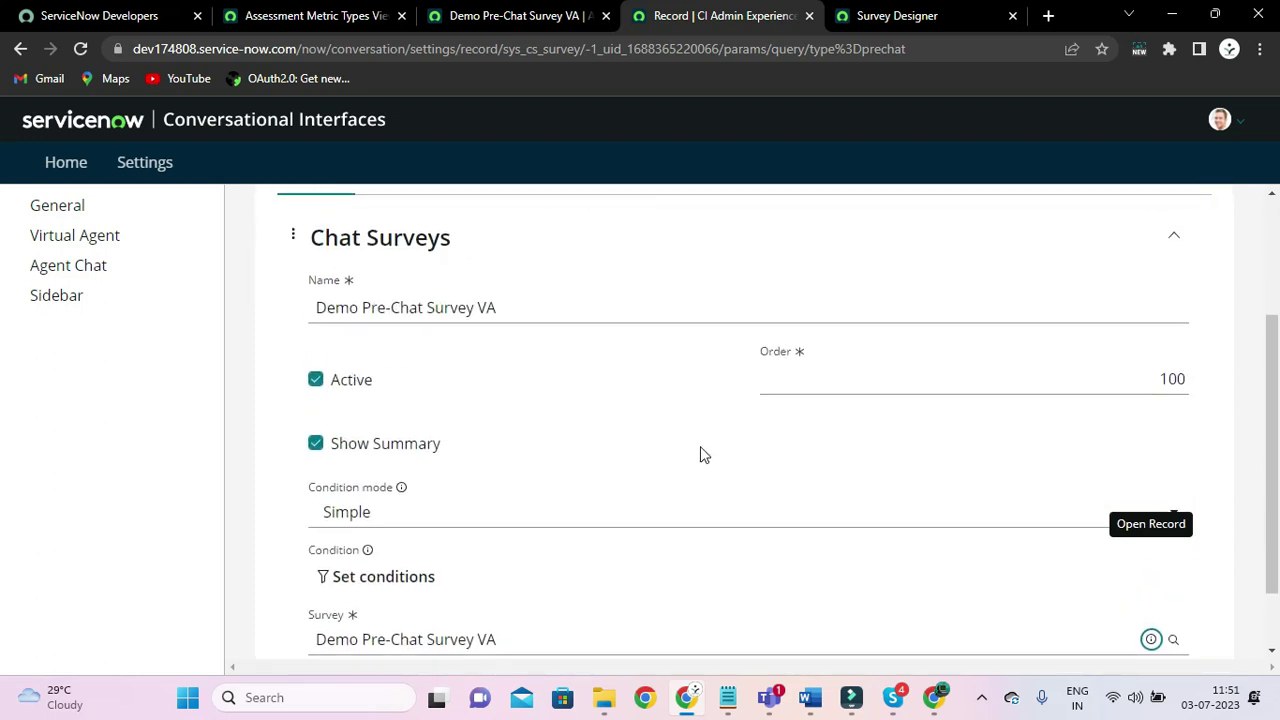
scroll(594, 426, up, 2)
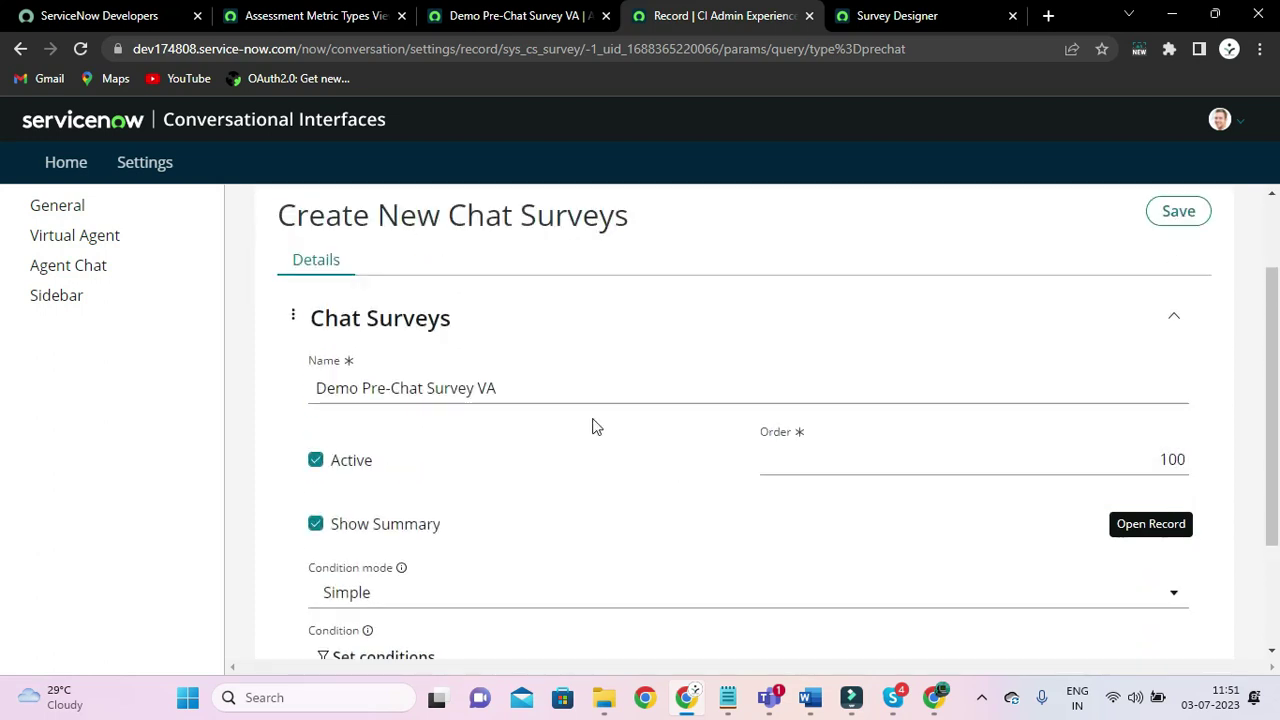
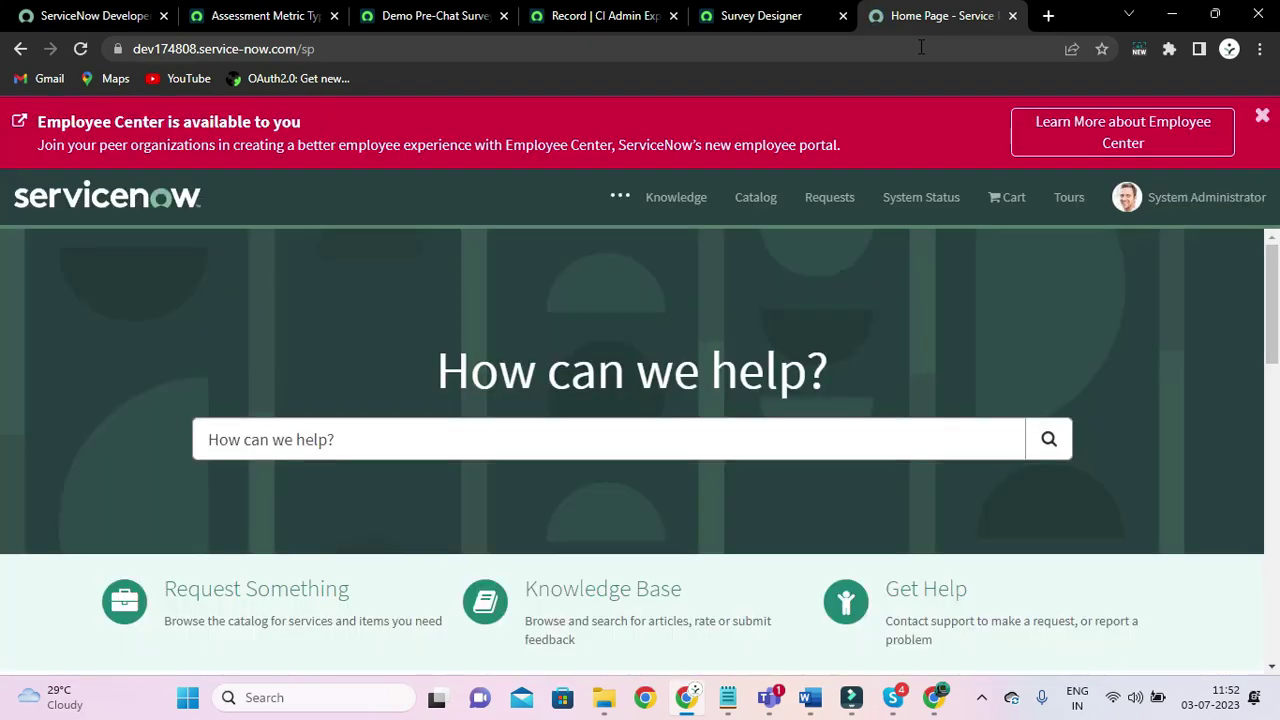
Dismiss the Employee Center banner in the Service Portal, open the support chat and answer No to the Raise Incident question
click(1263, 118)
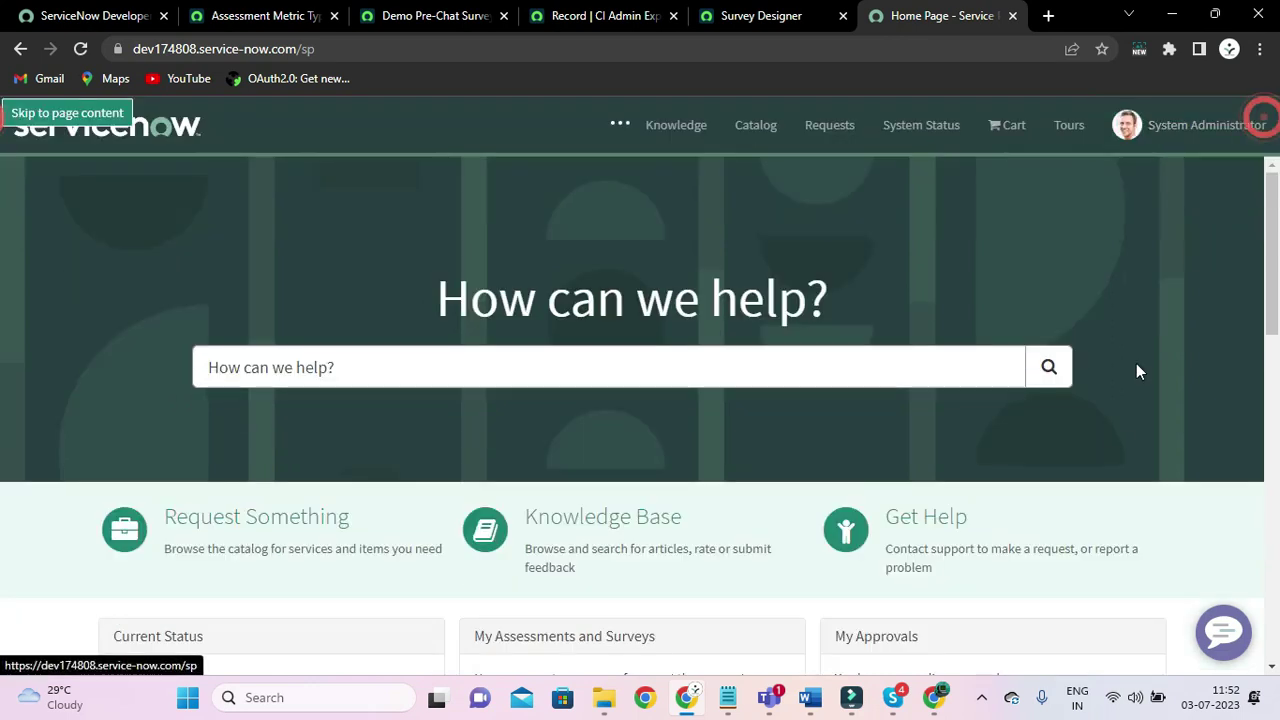
click(1221, 634)
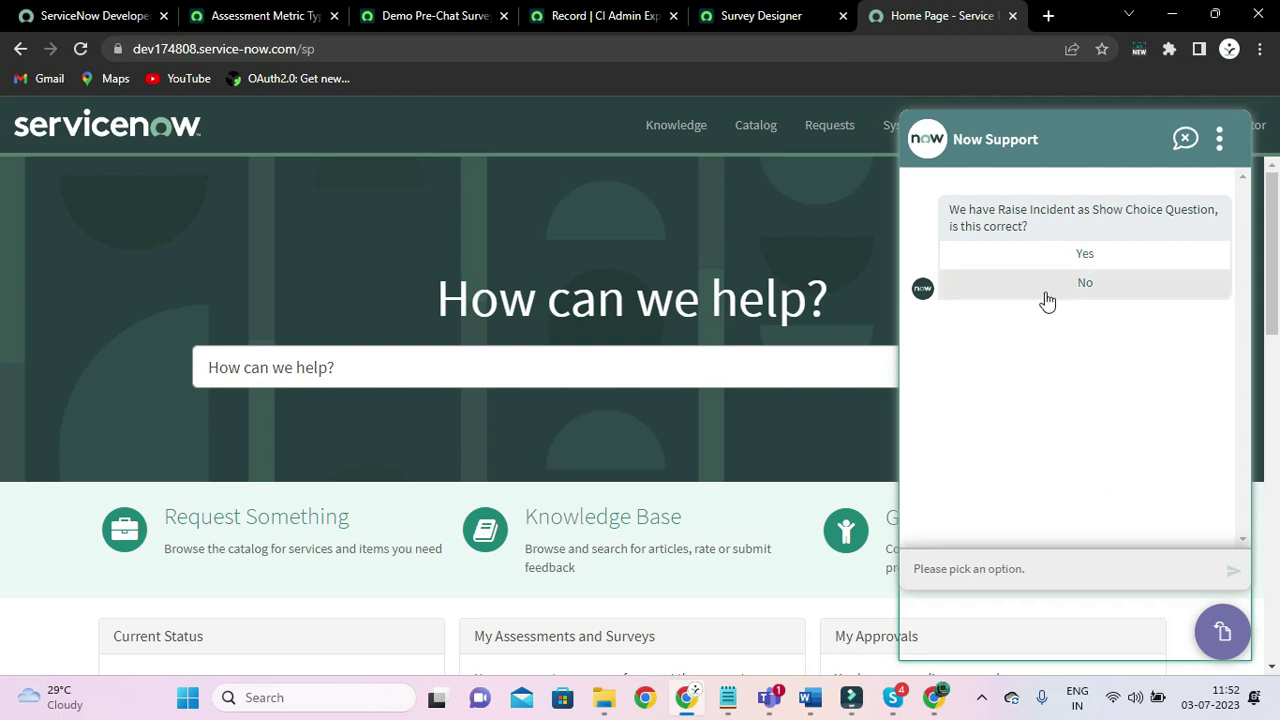
click(1100, 290)
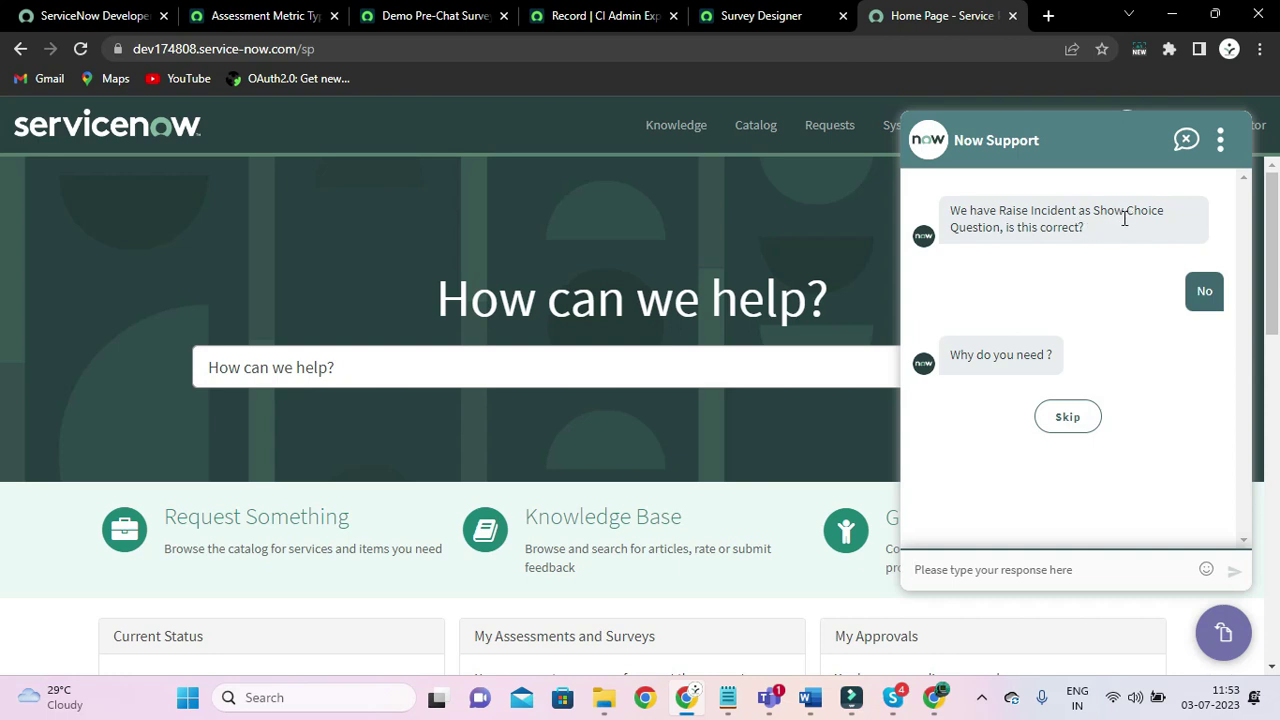
End the support chat conversation and reload the Service Portal home page
click(1186, 139)
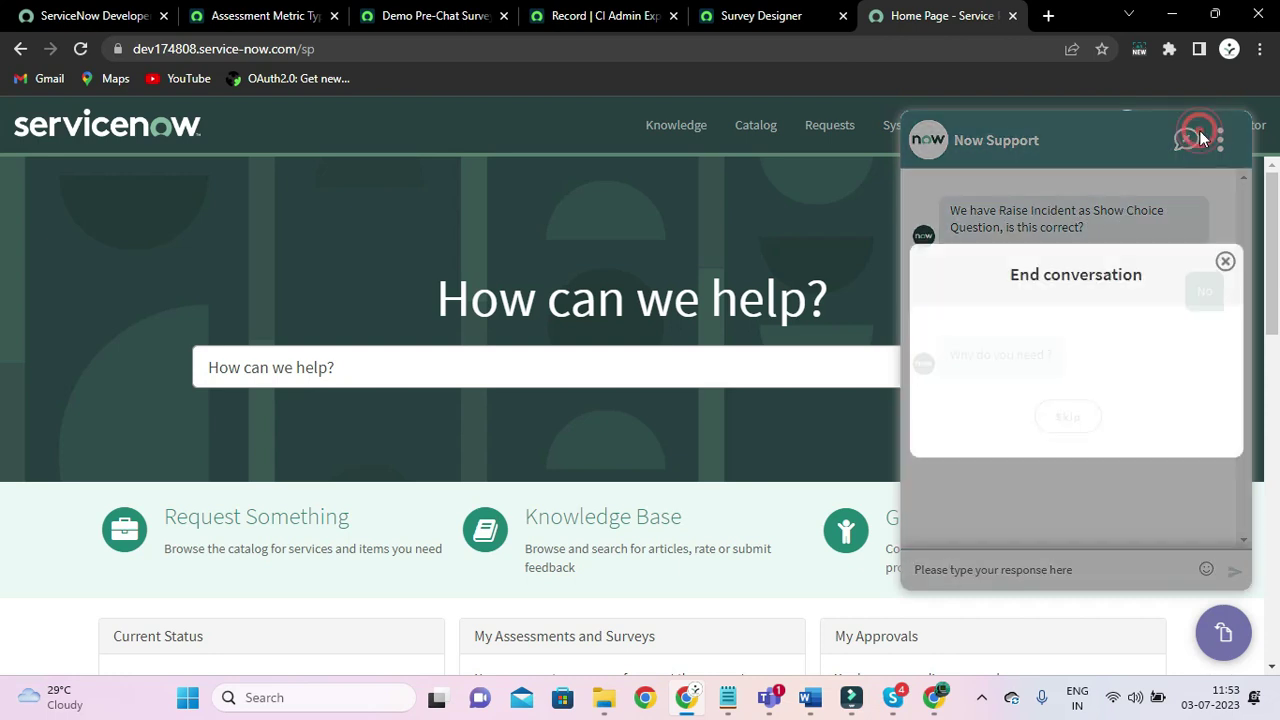
click(1046, 417)
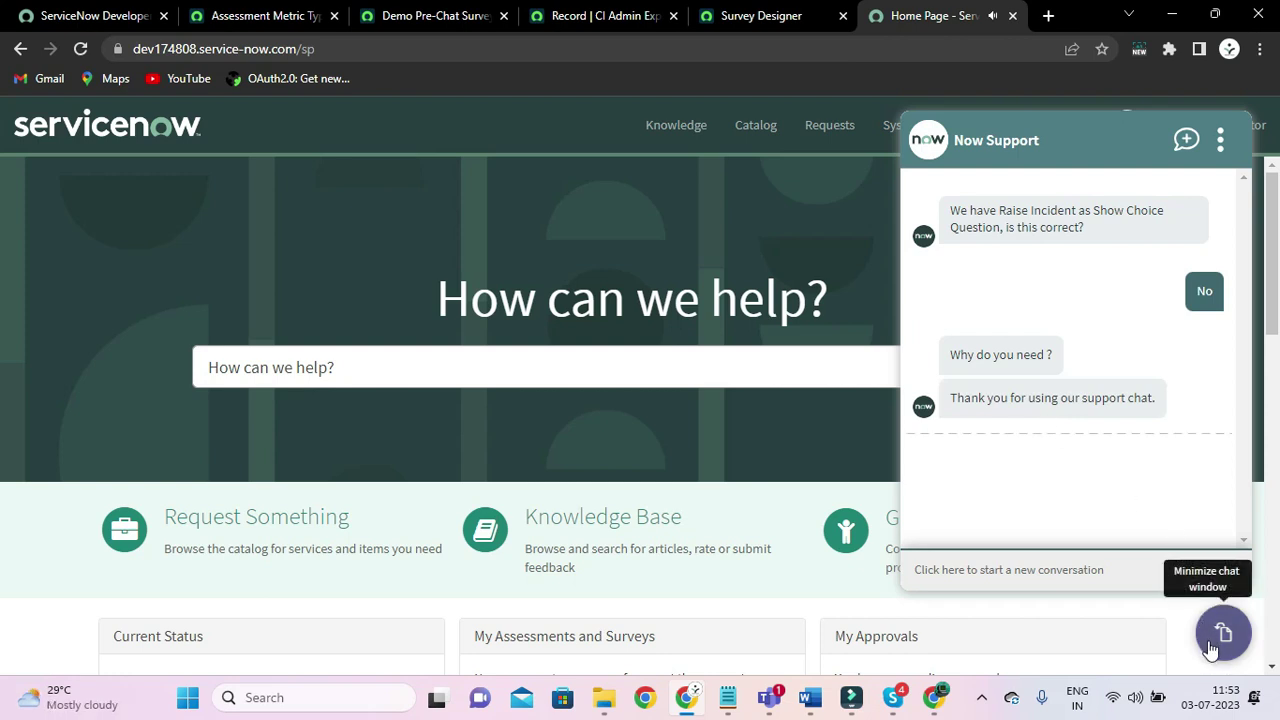
click(574, 277)
click(300, 50)
key(Return)
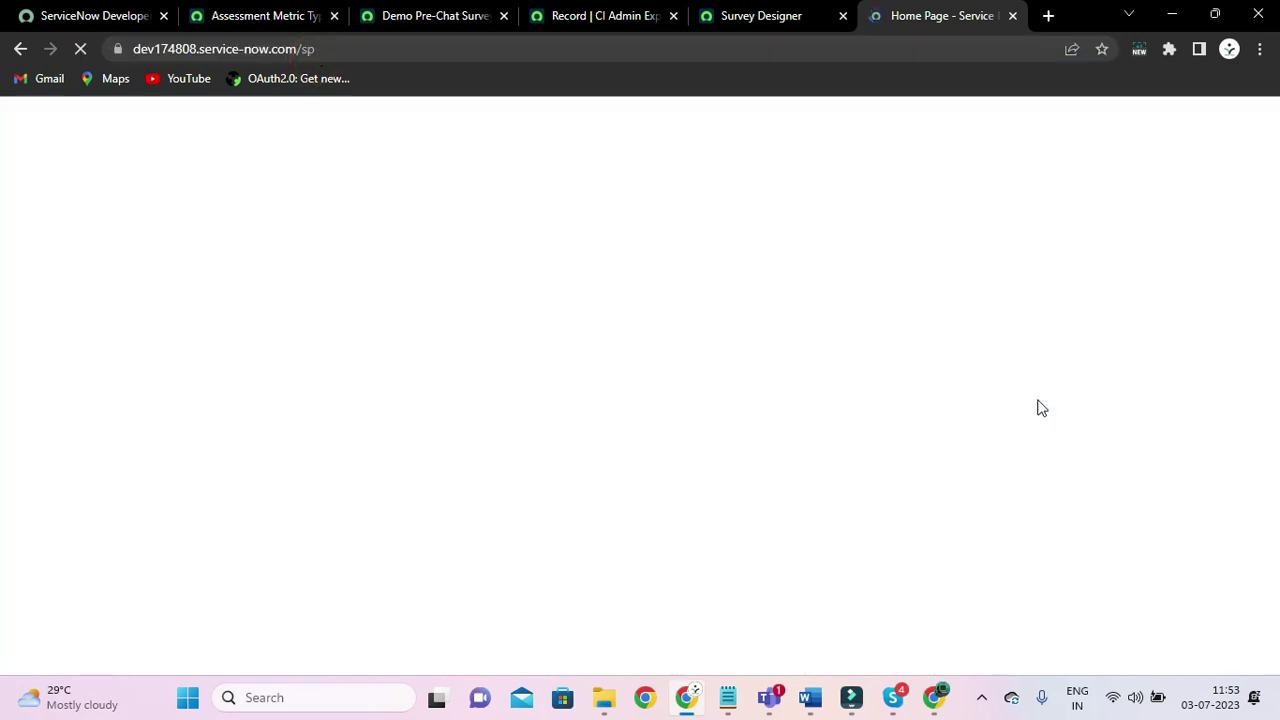
Expand the survey definition's Demo Pre-Chat Survey VA metric category to check its questions, and return to the portal's support chat
click(491, 16)
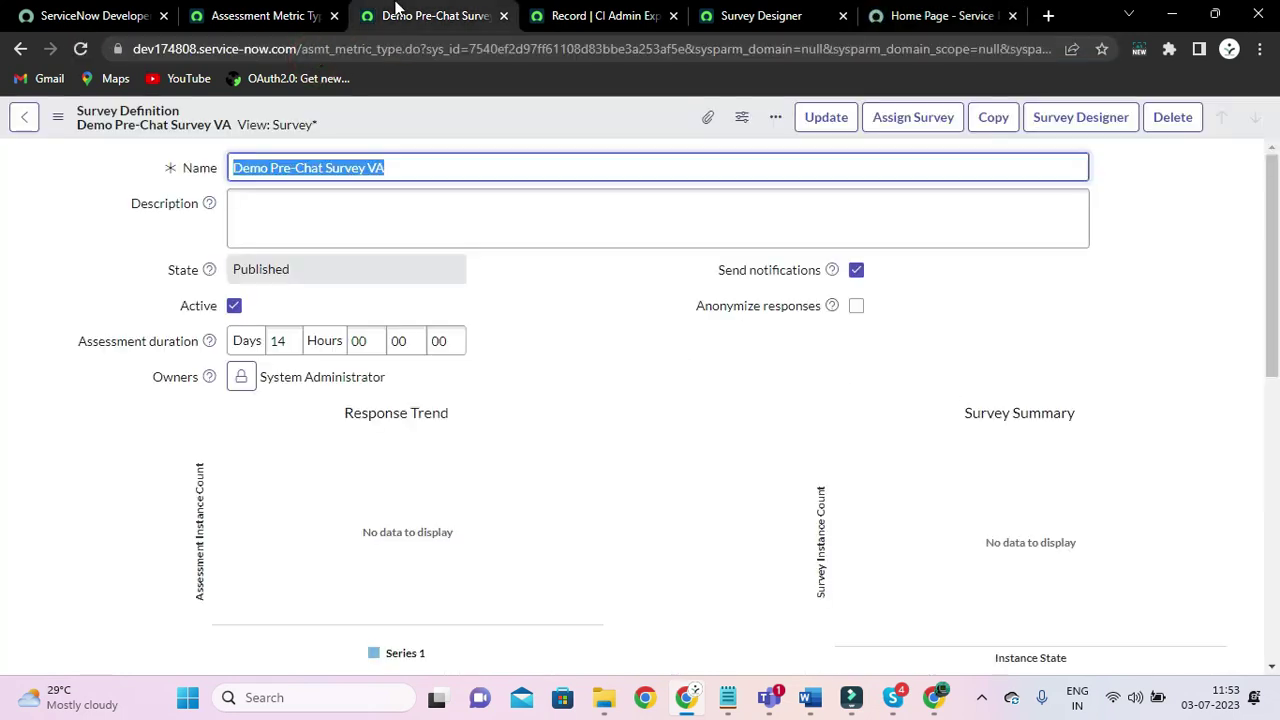
scroll(547, 307, down, 10)
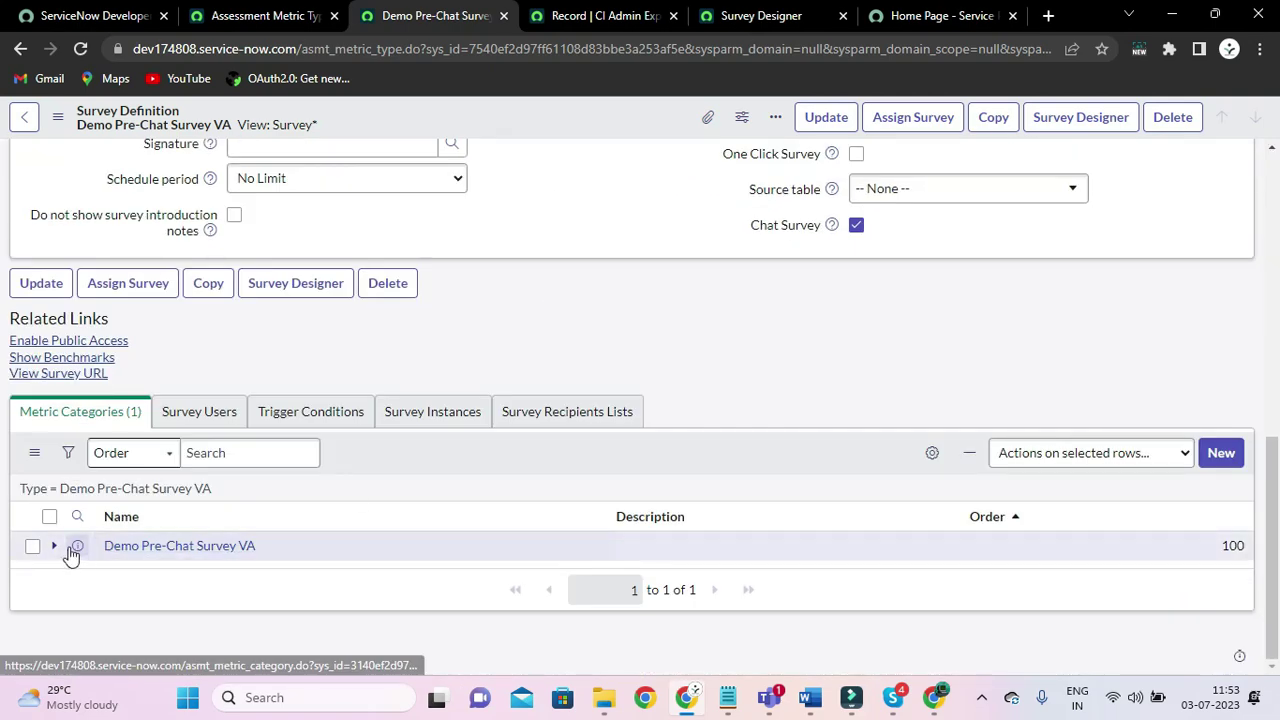
click(55, 547)
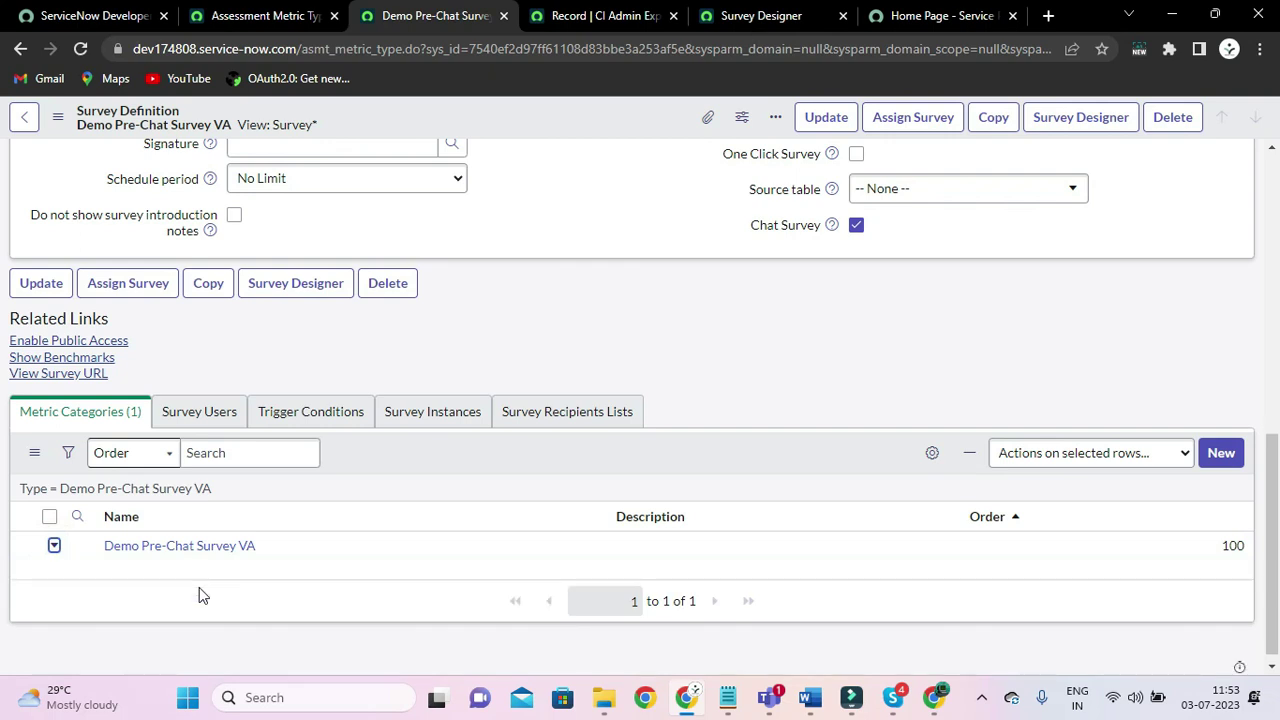
scroll(366, 591, down, 2)
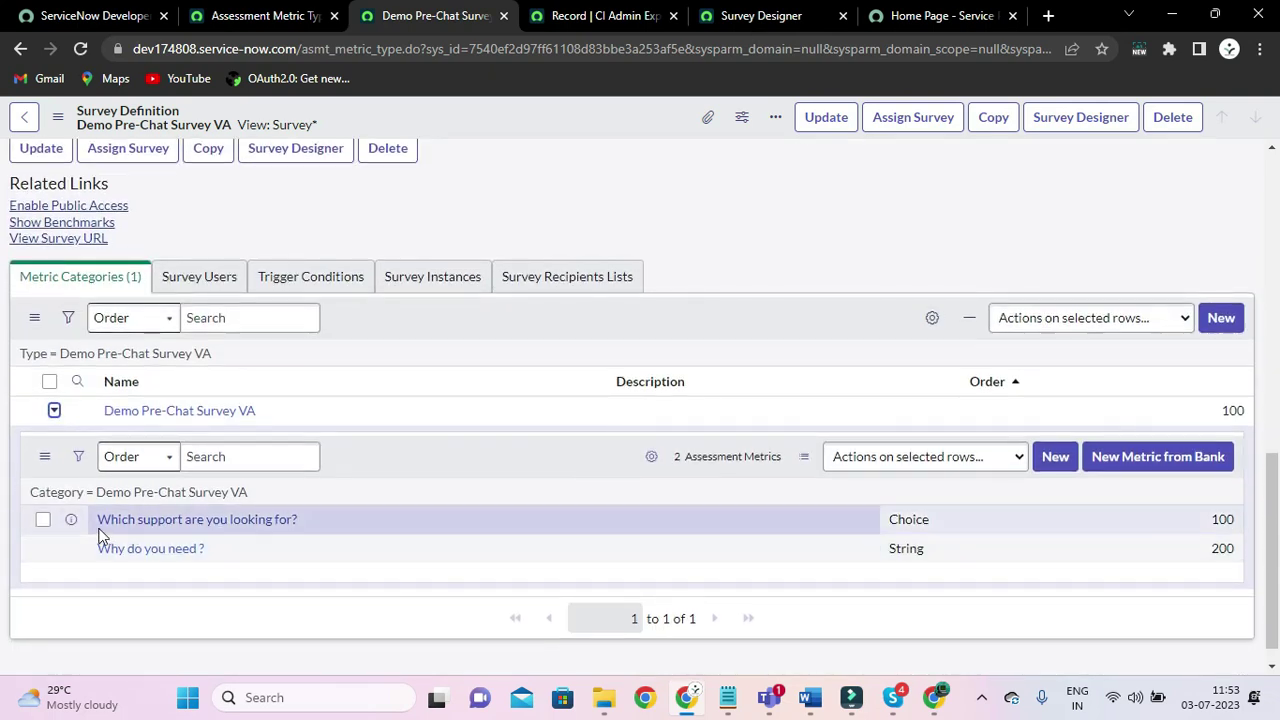
click(884, 10)
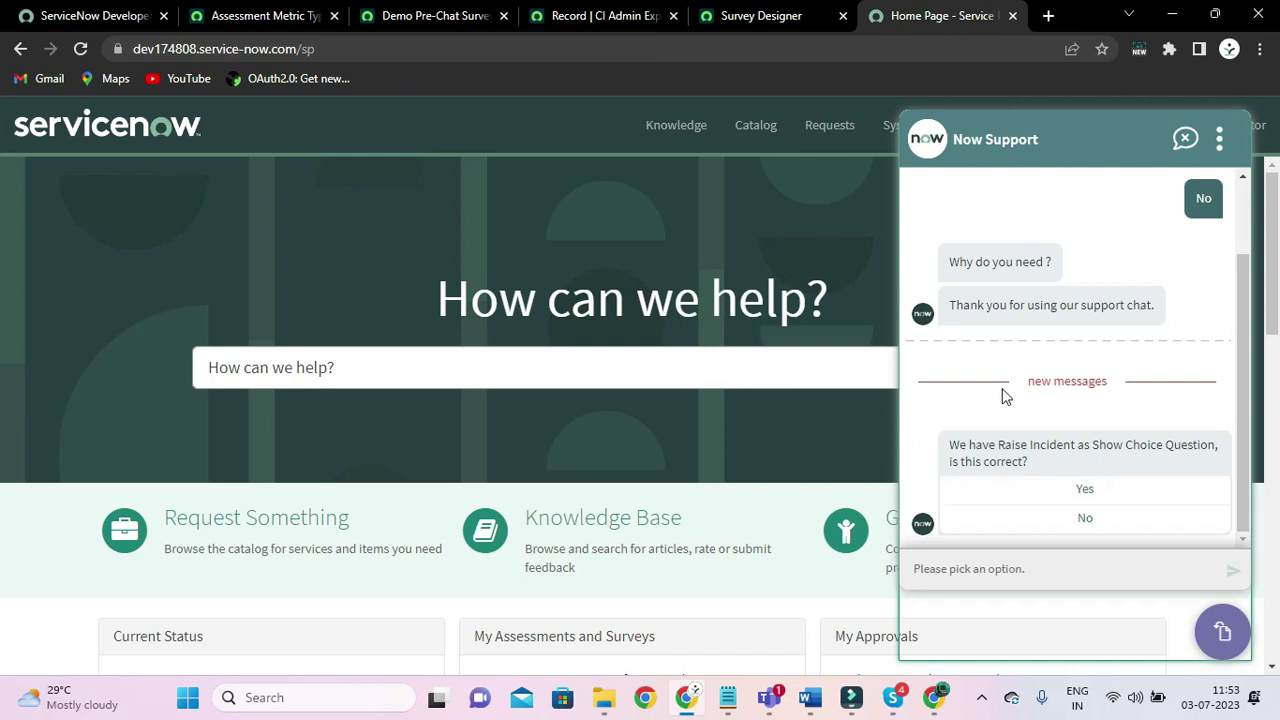
Open the question "Which support are you looking for?" from the survey definition in a new browser tab
click(538, 29)
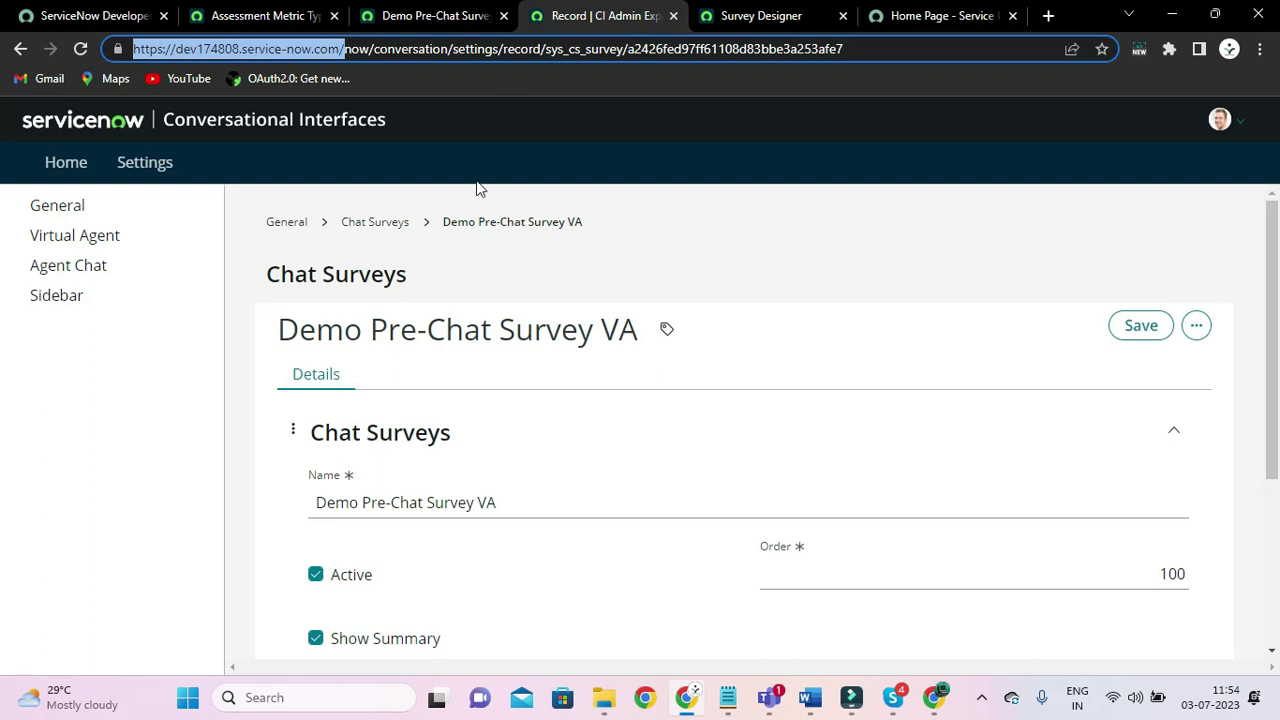
click(432, 16)
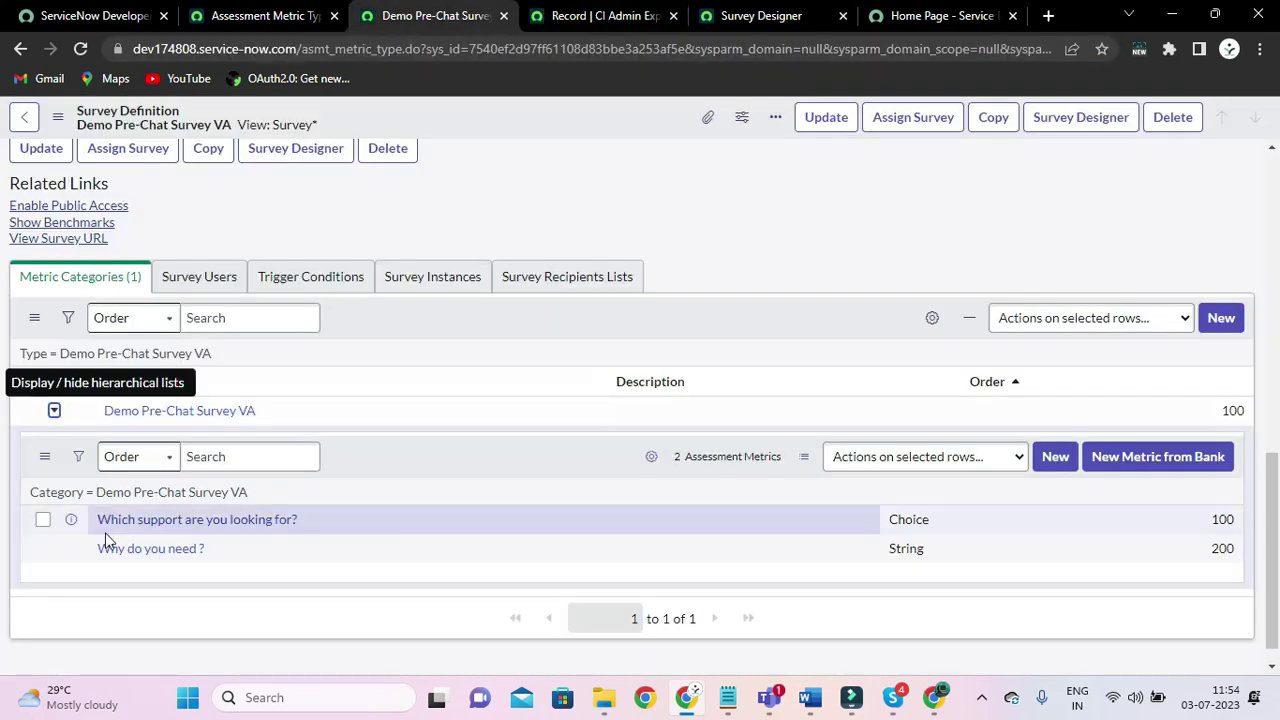
right_click(70, 530)
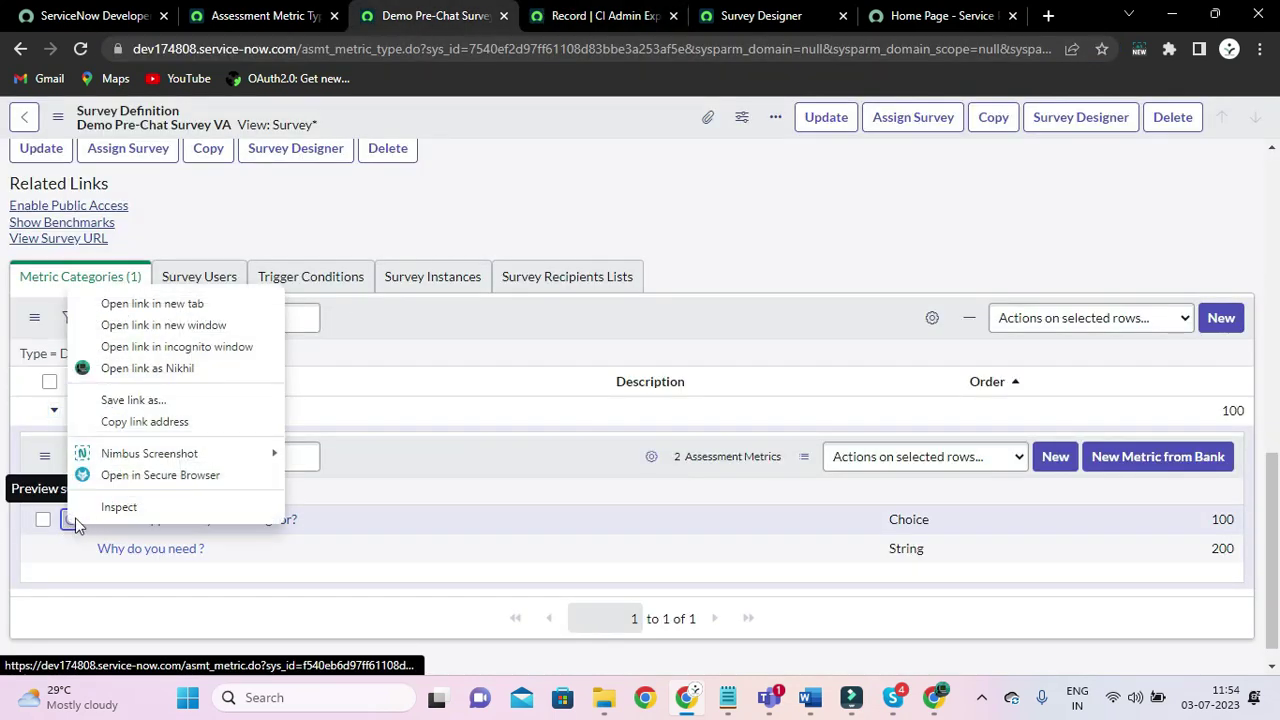
click(152, 303)
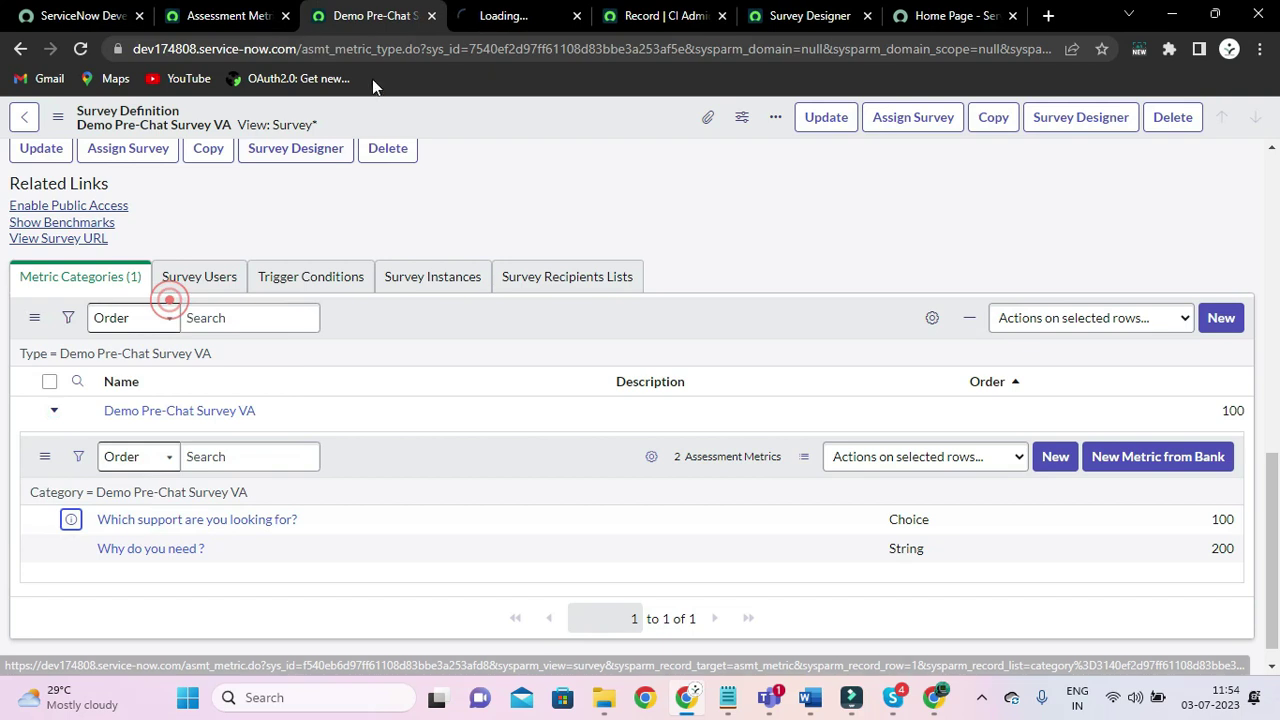
click(531, 19)
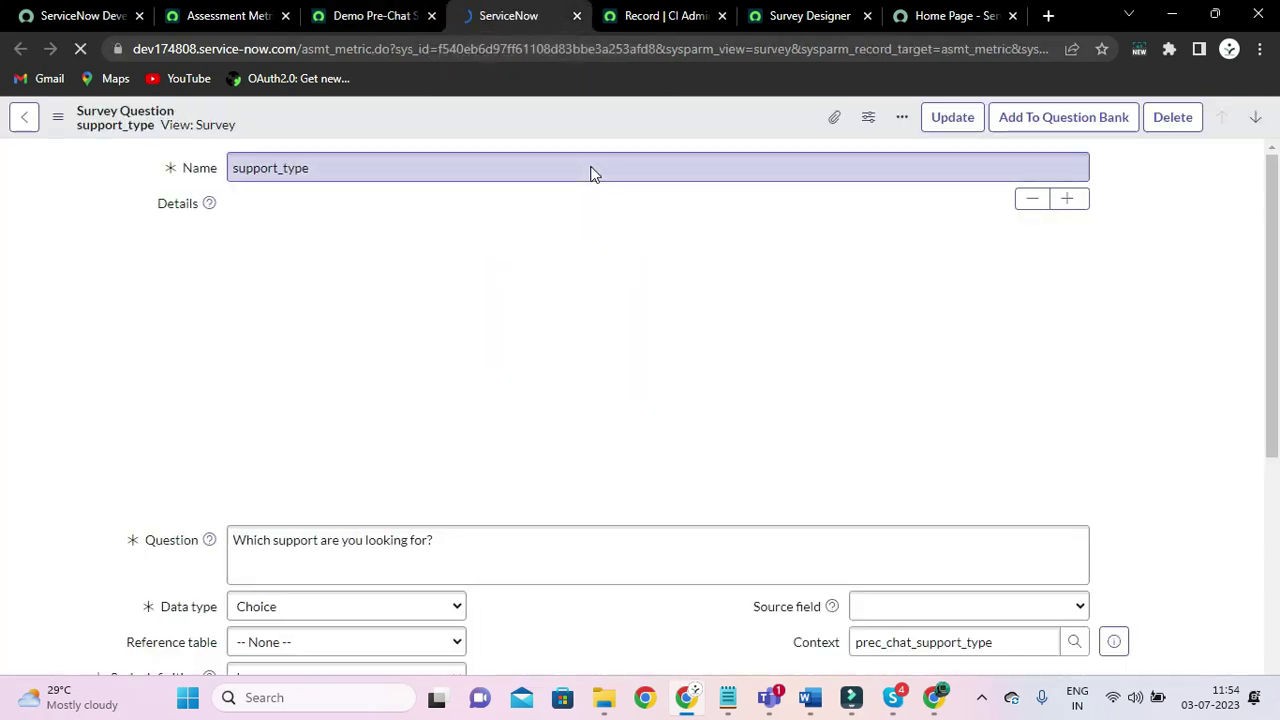
Make the support_type question "Which support are you looking for?" mandatory and save the record
scroll(662, 346, down, 3)
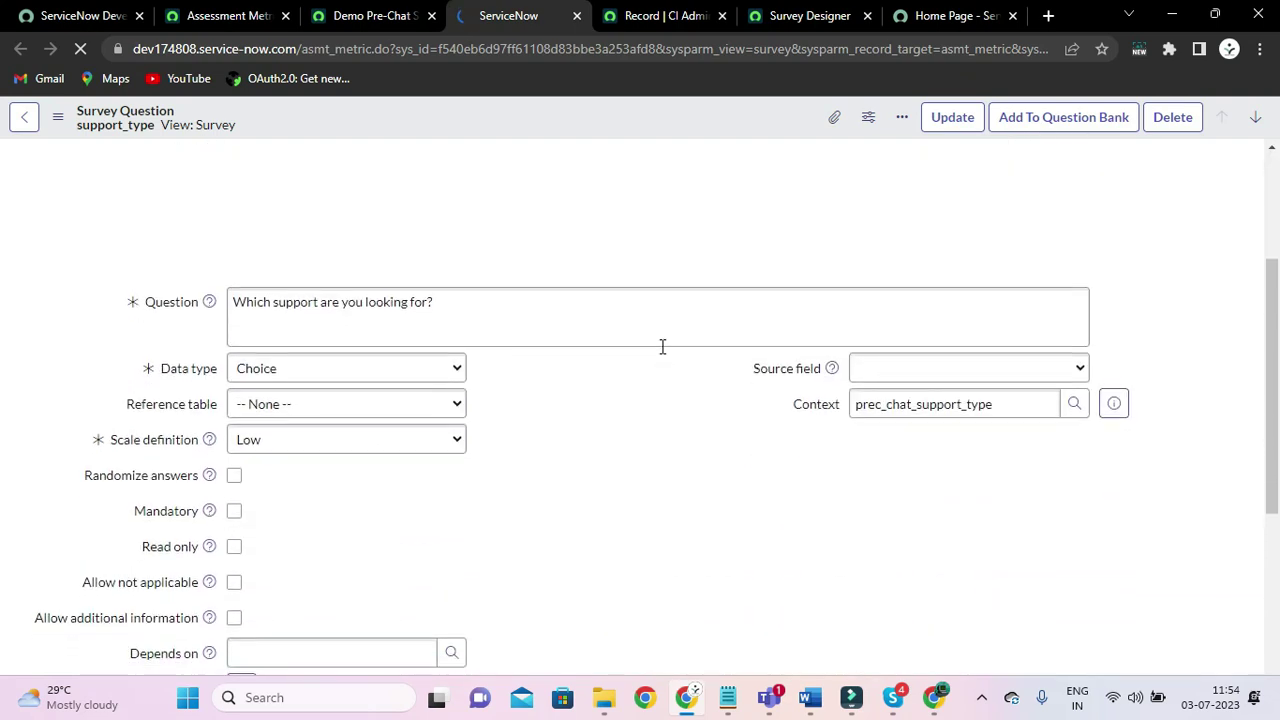
scroll(660, 354, down, 2)
scroll(660, 354, down, 1)
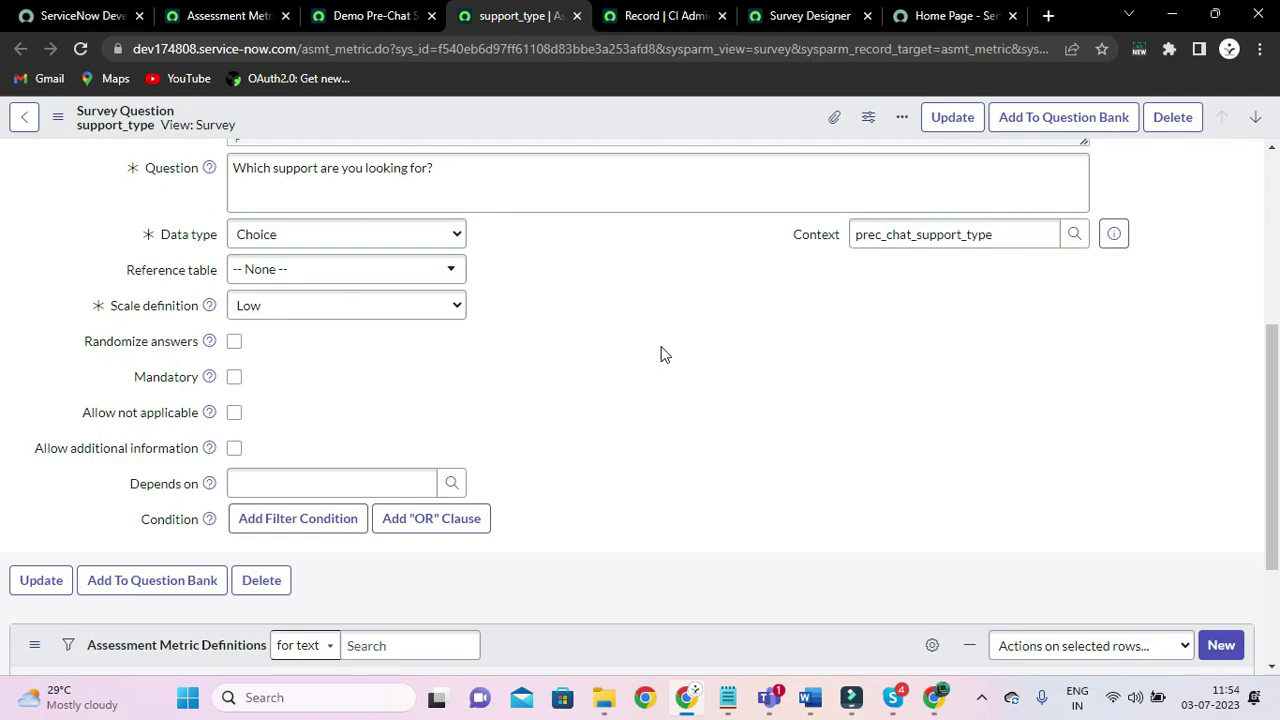
scroll(660, 354, down, 3)
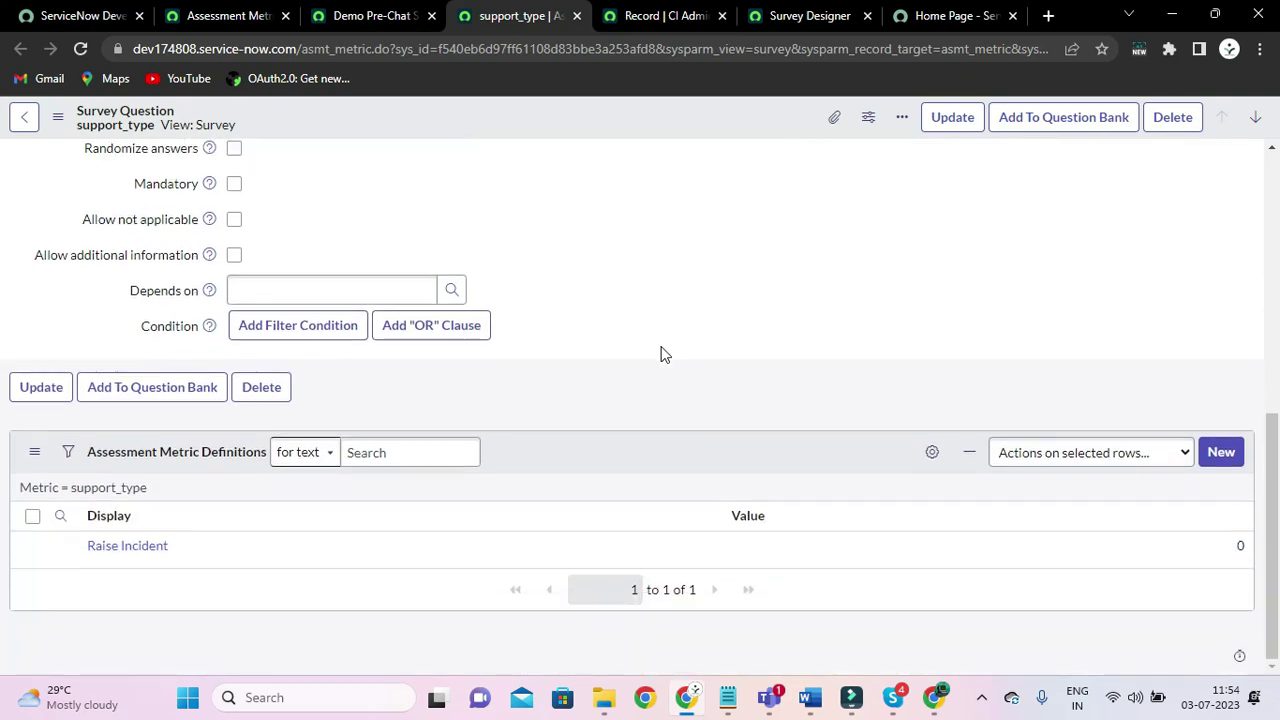
scroll(660, 354, up, 6)
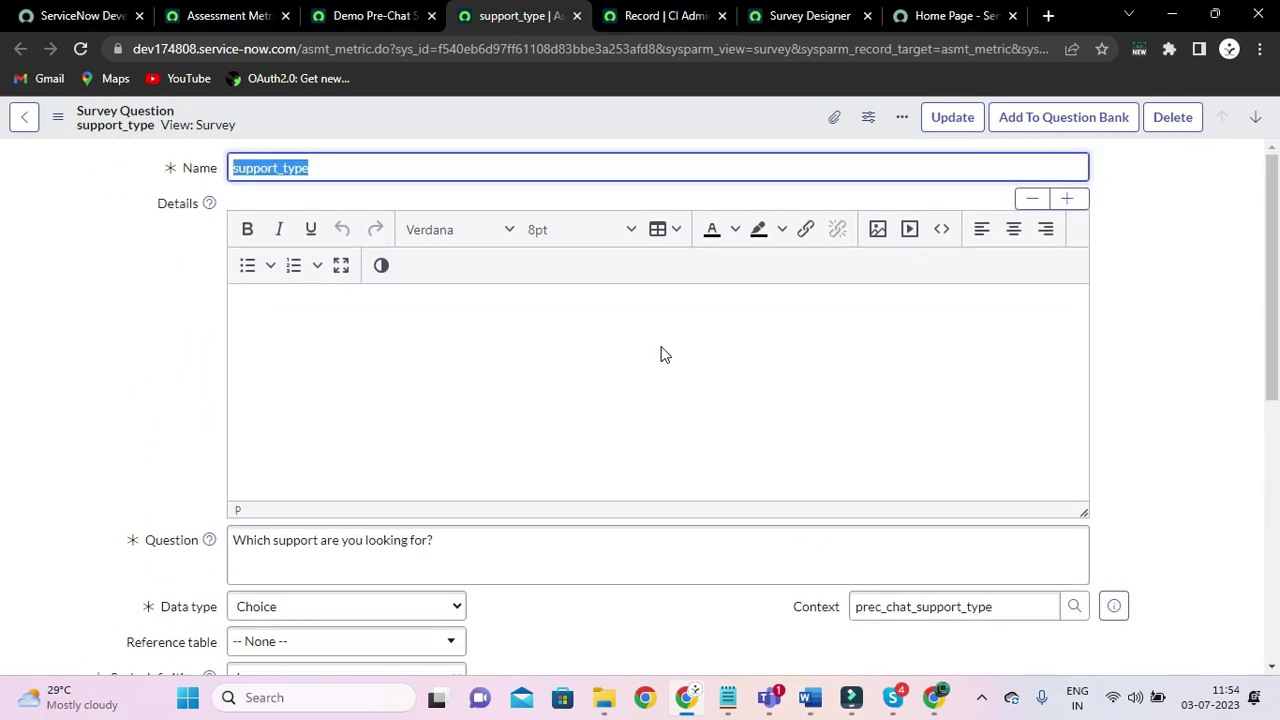
scroll(660, 354, down, 3)
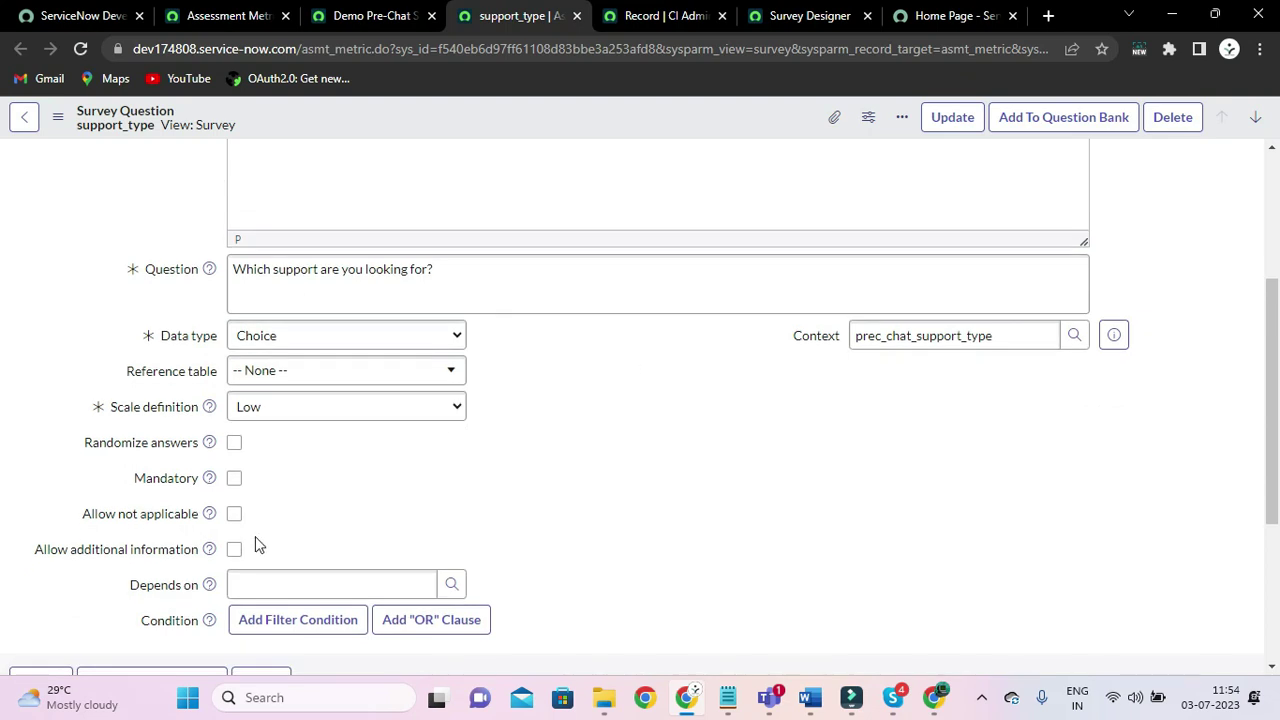
click(234, 479)
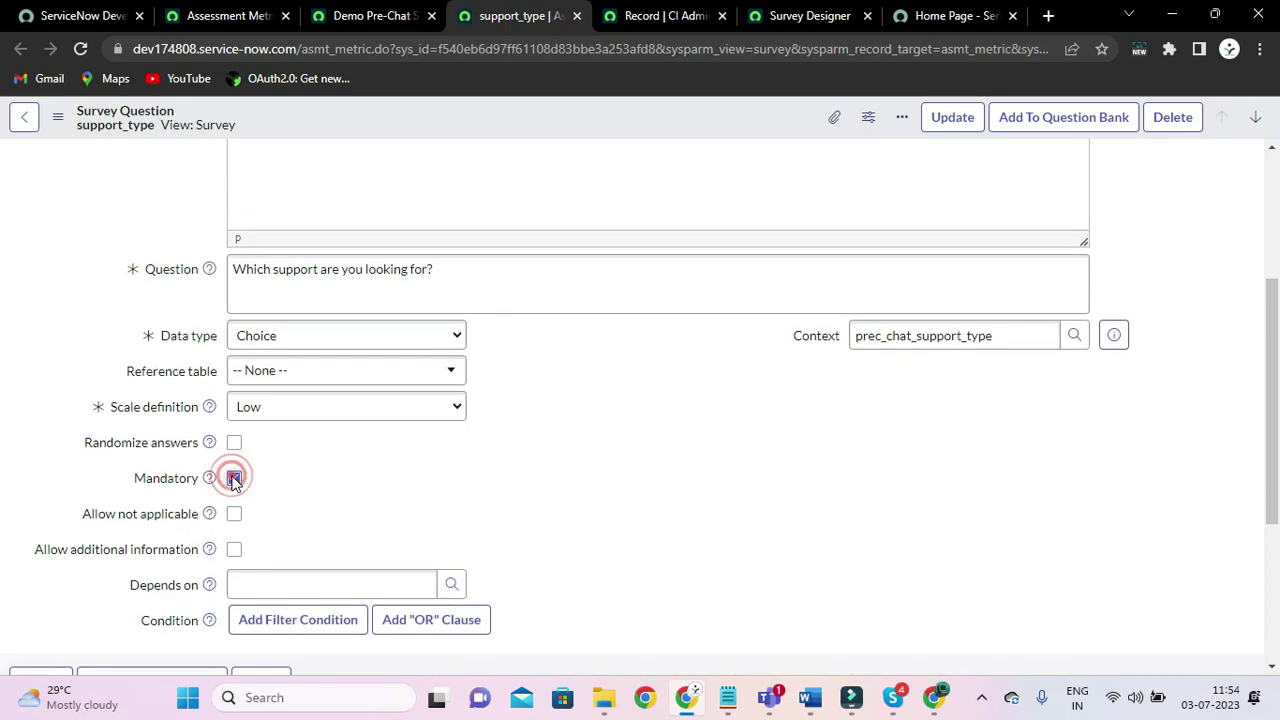
click(58, 117)
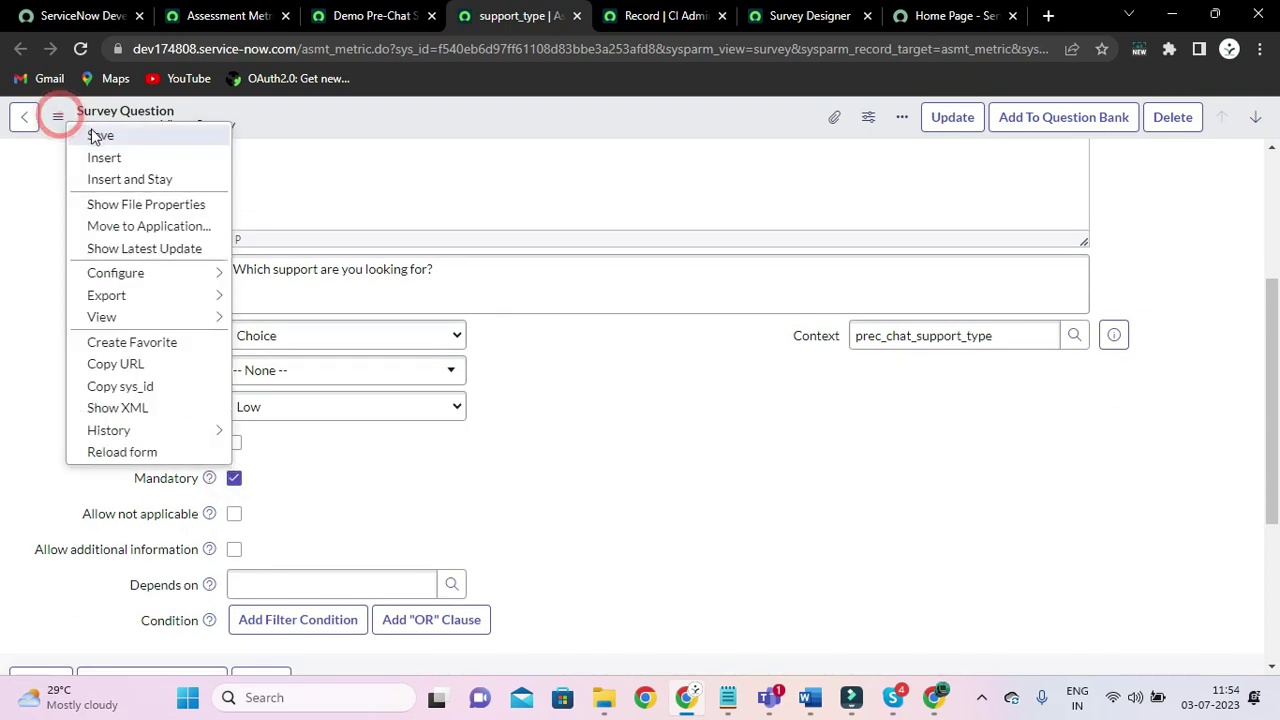
click(97, 135)
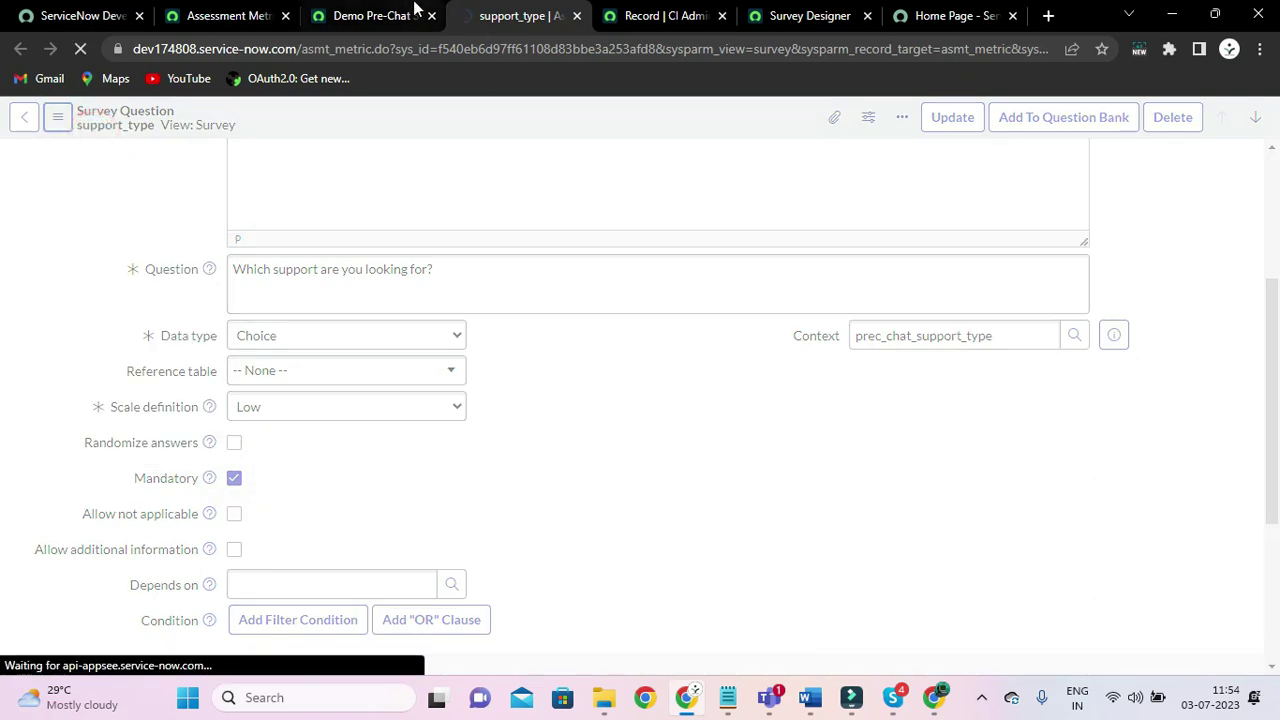
Return to the Demo Pre-Chat Survey VA survey definition and reload its record
click(416, 8)
scroll(720, 212, up, 3)
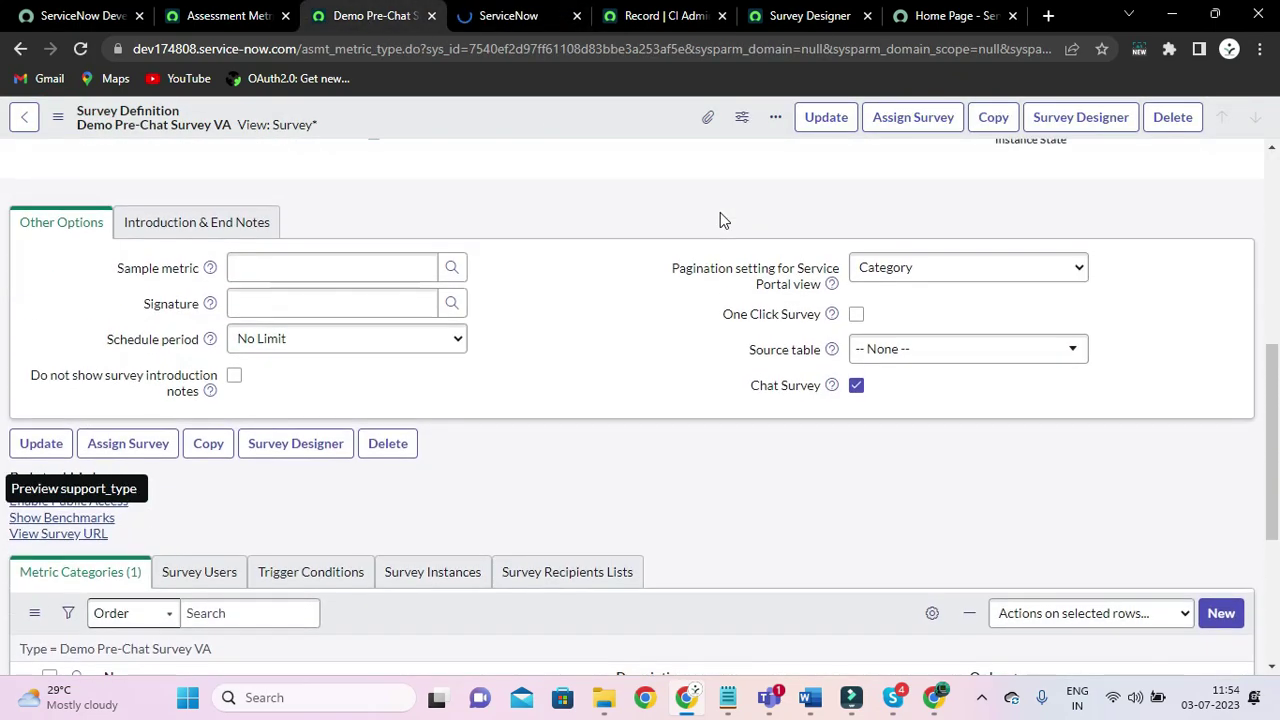
scroll(540, 166, up, 5)
click(80, 50)
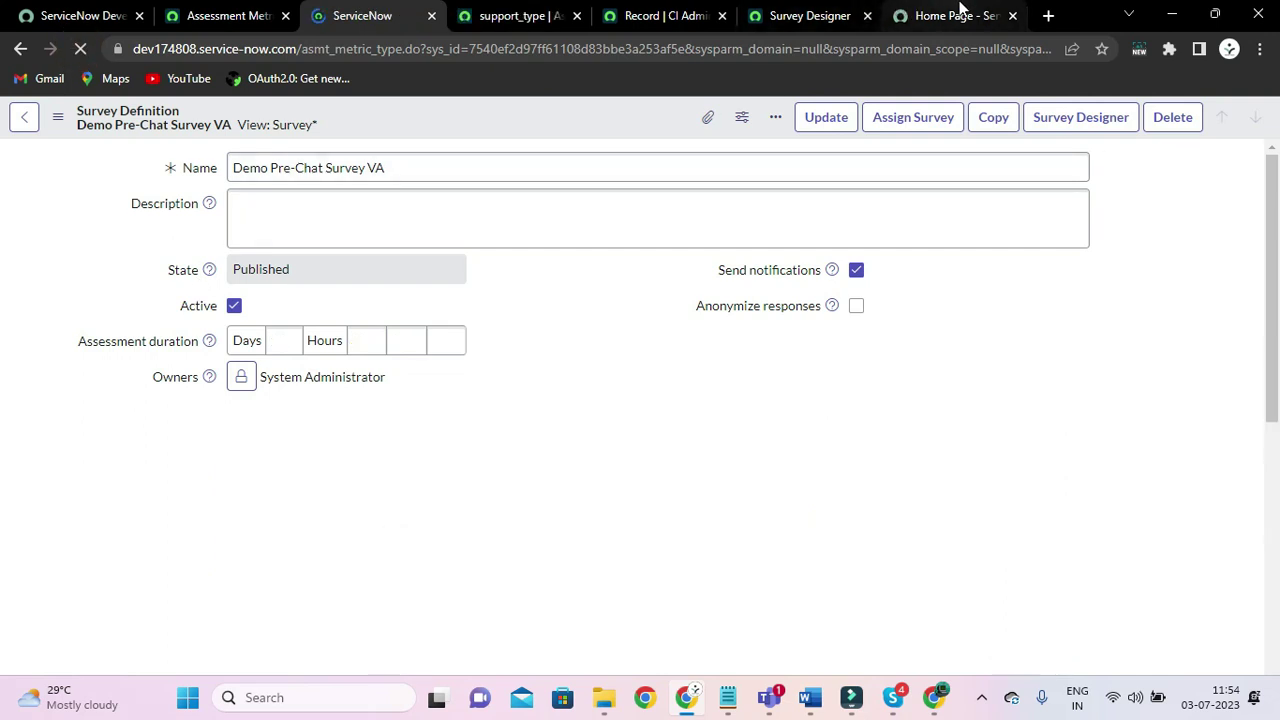
End the running support chat conversation in the Service Portal, and close and reopen the chat window
click(958, 14)
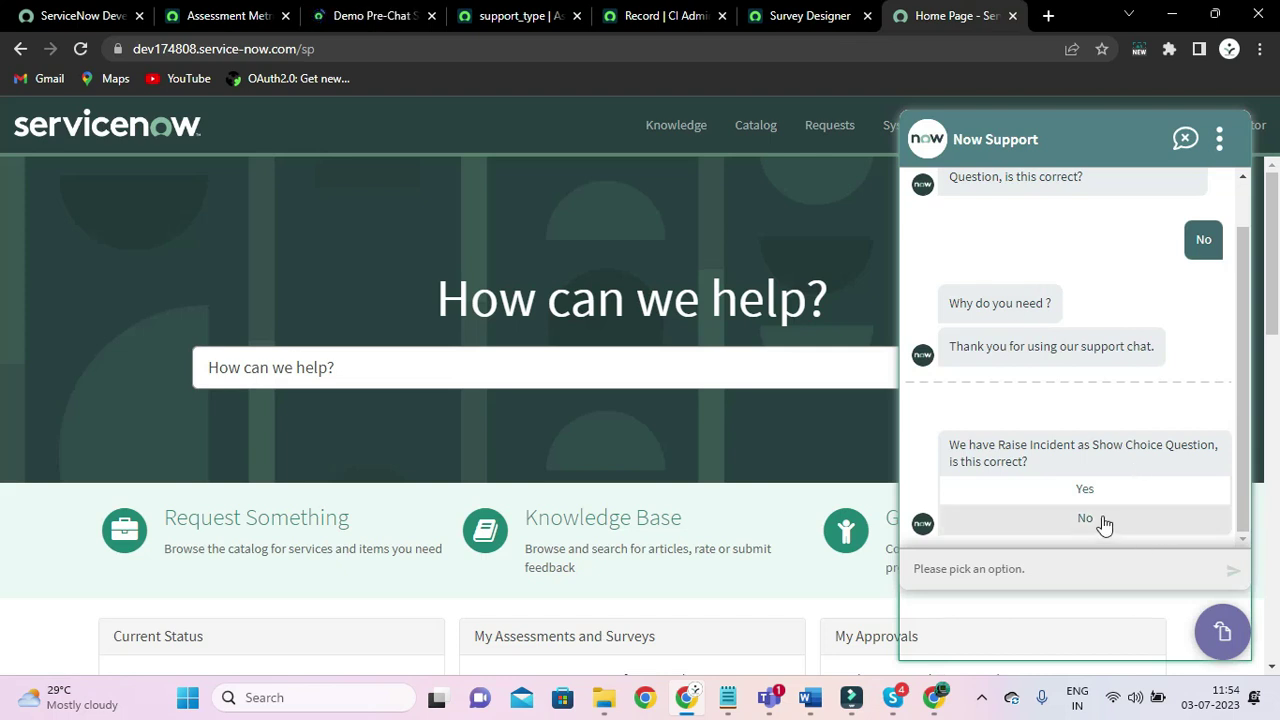
click(1183, 139)
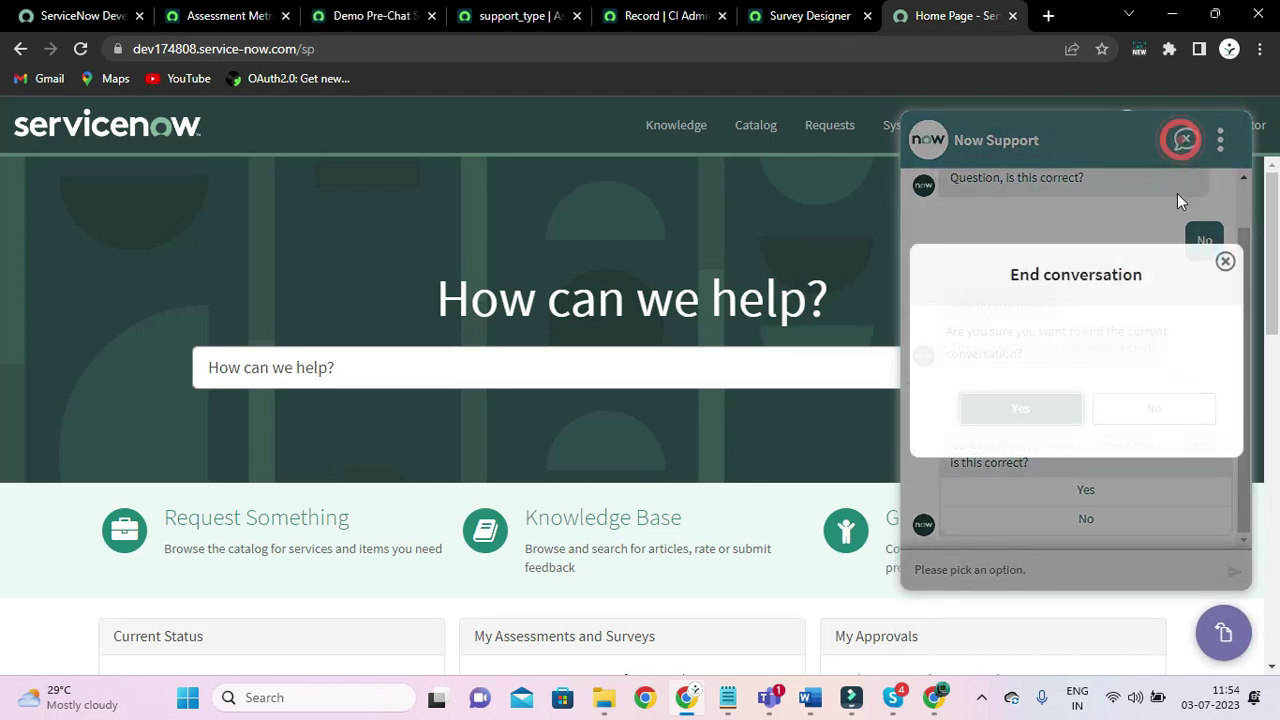
click(1070, 412)
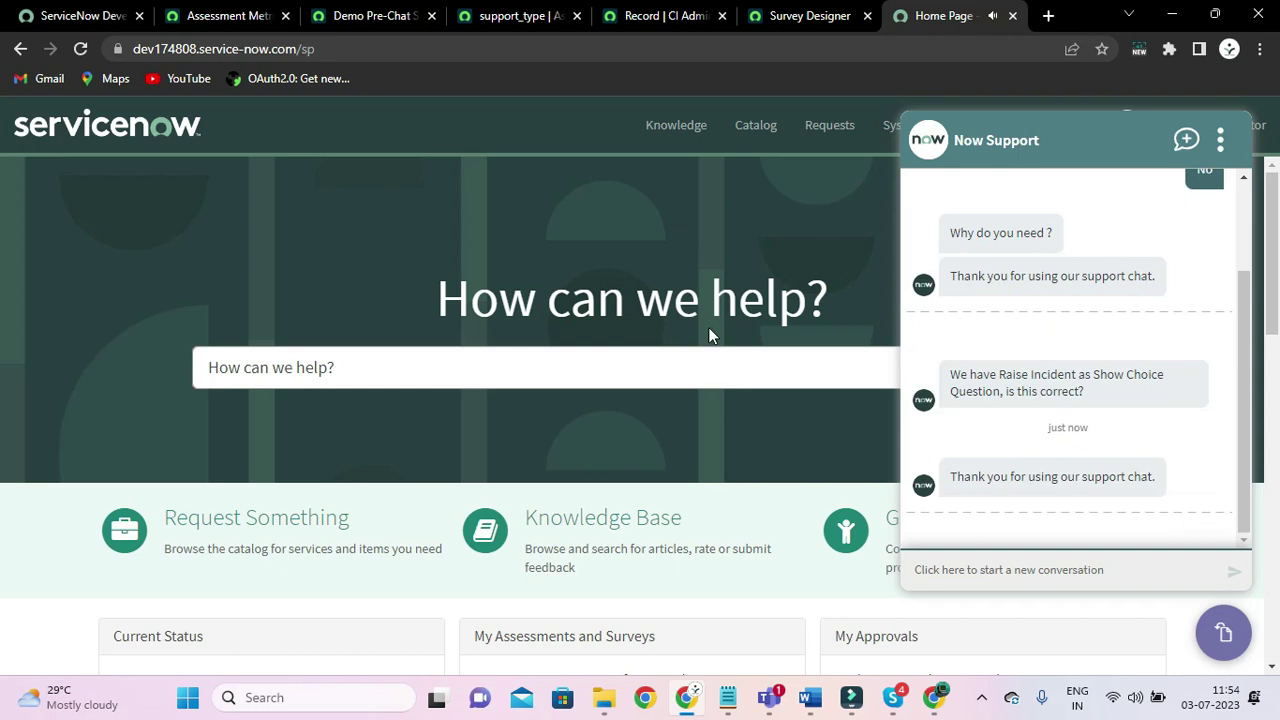
click(1226, 633)
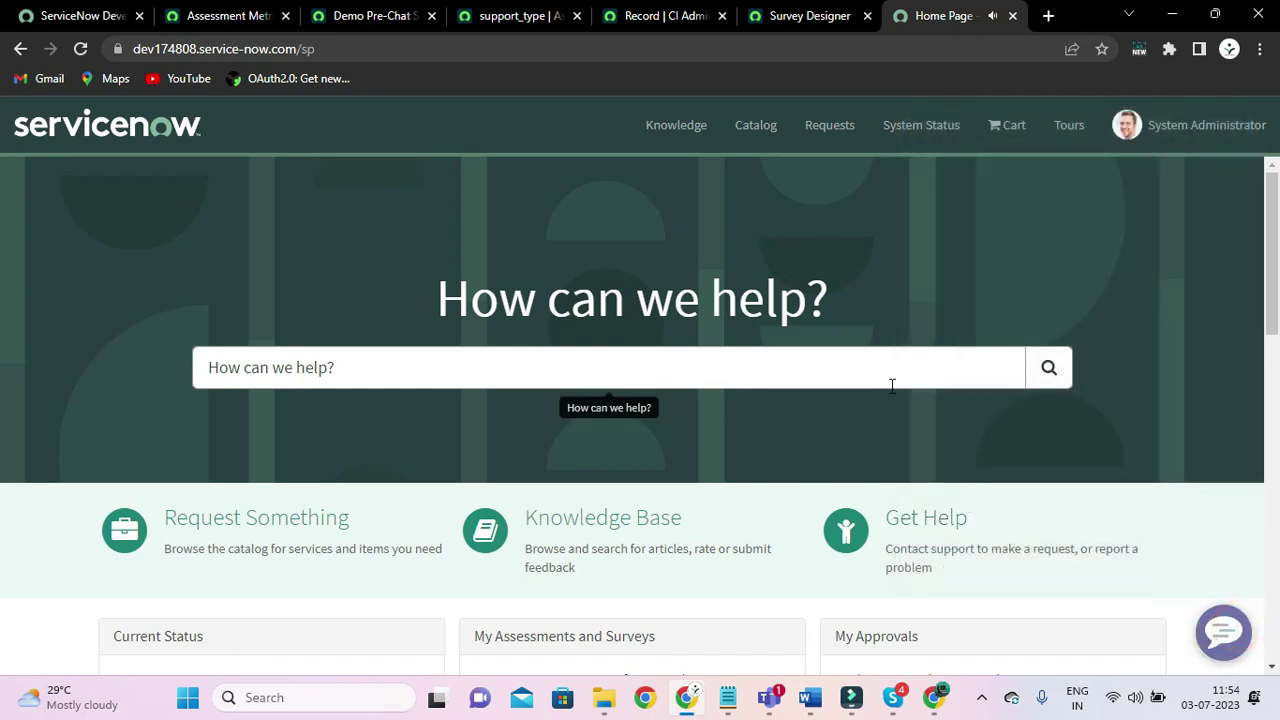
click(1225, 631)
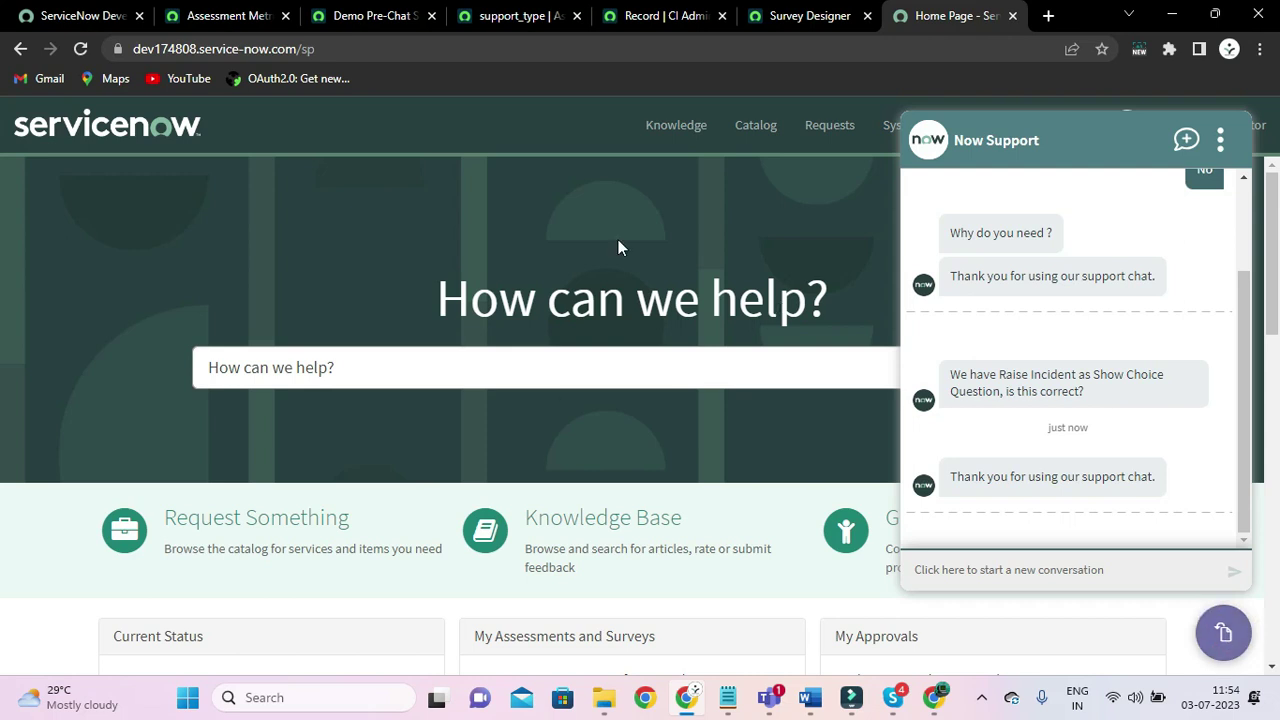
Reload the Service Portal home page and answer Yes to the Raise Incident question in the support chat
click(415, 58)
key(Return)
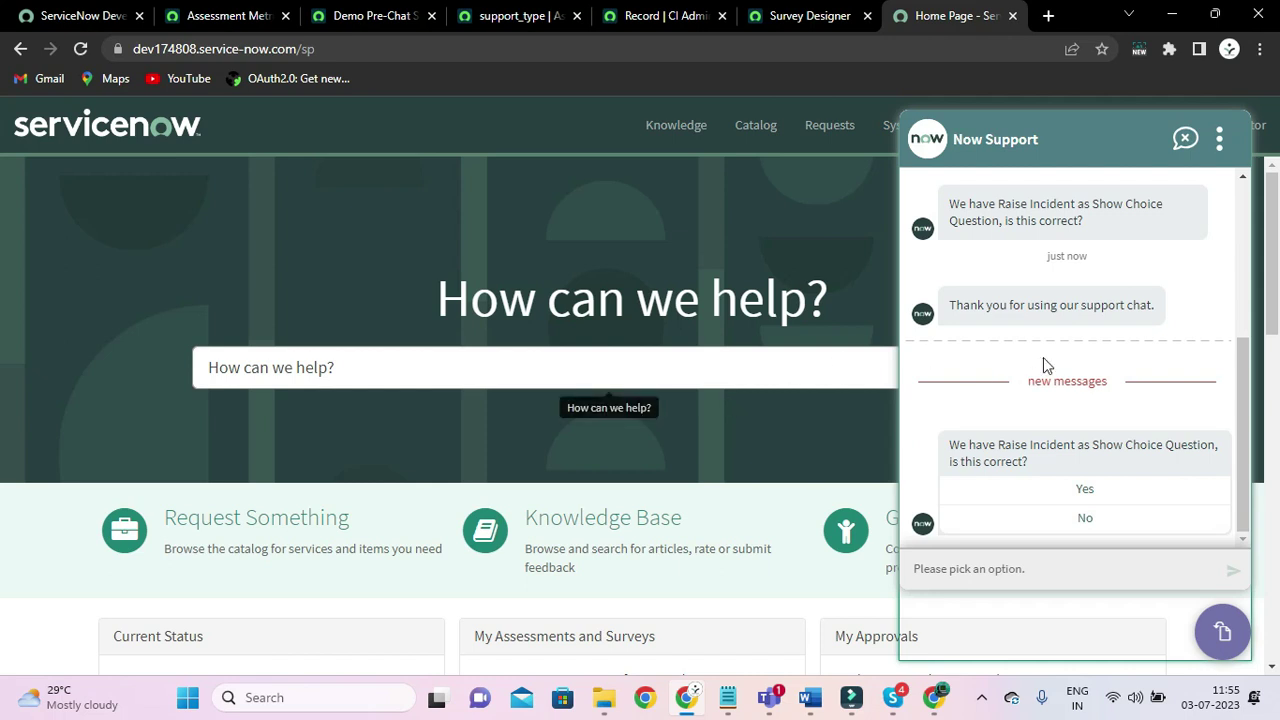
click(1072, 490)
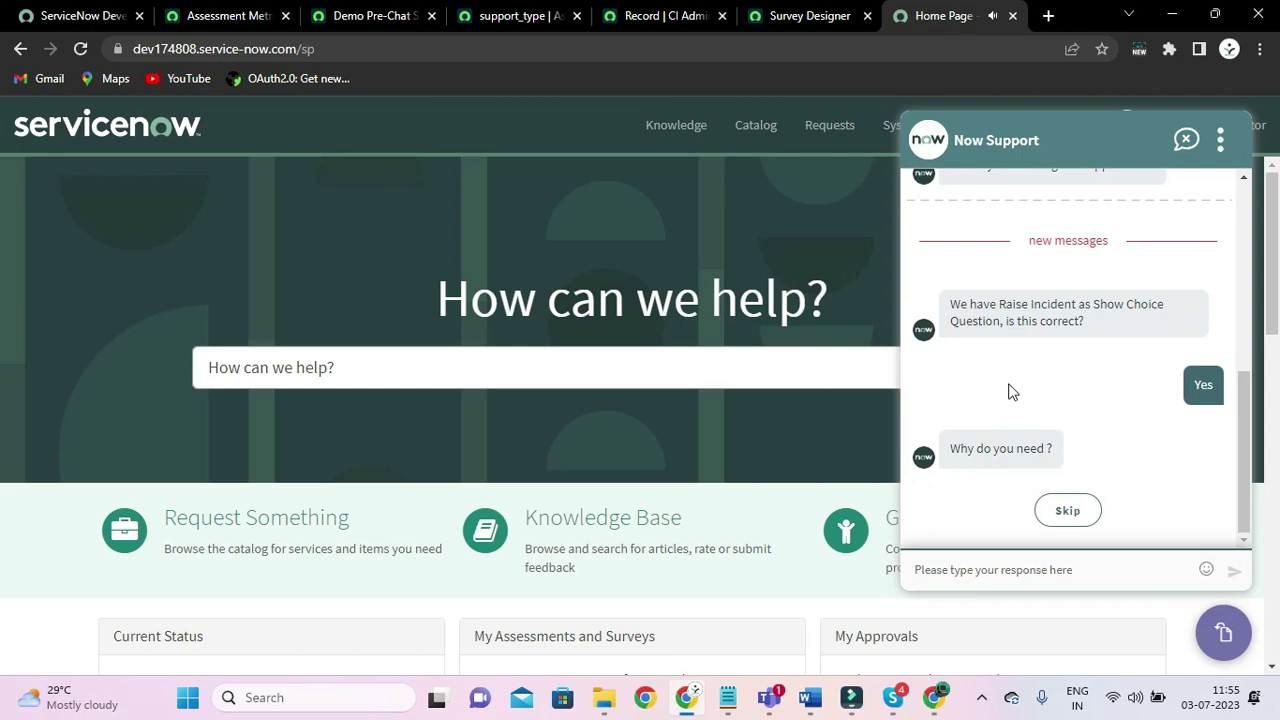
Examine the support_type question's Mandatory setting and the choices in its Assessment Metric Definitions list
click(514, 12)
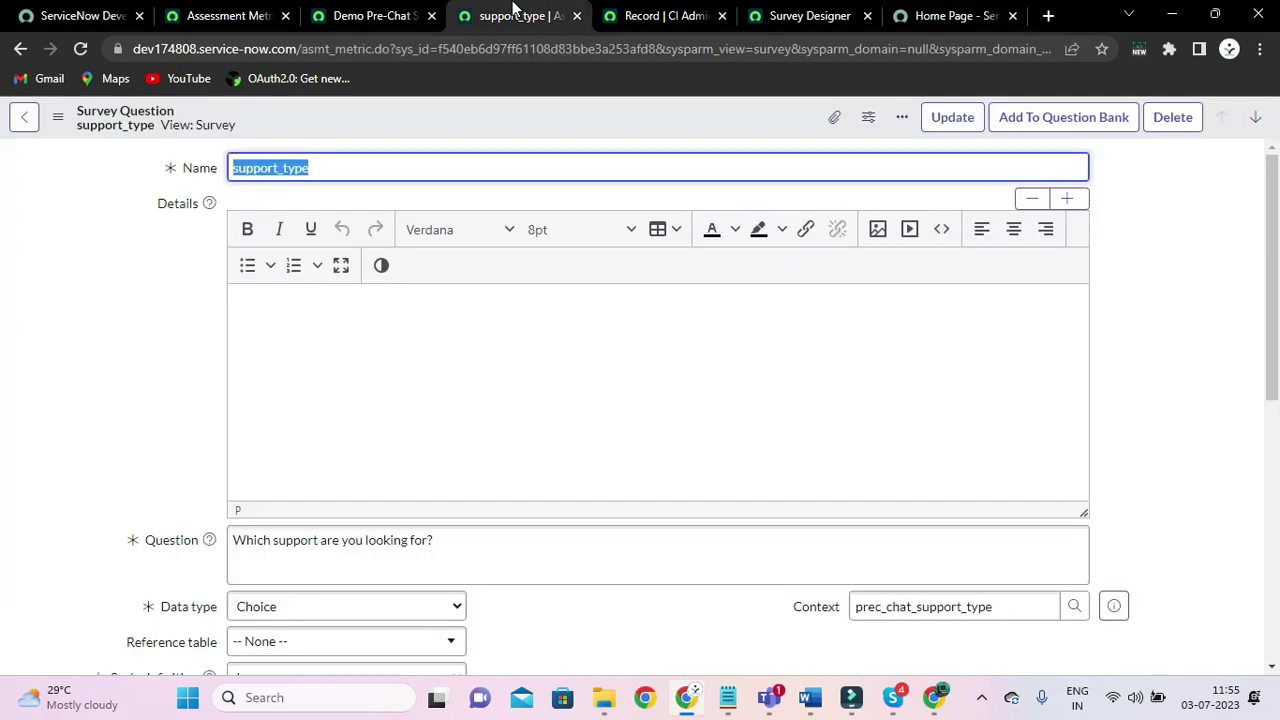
scroll(140, 406, down, 3)
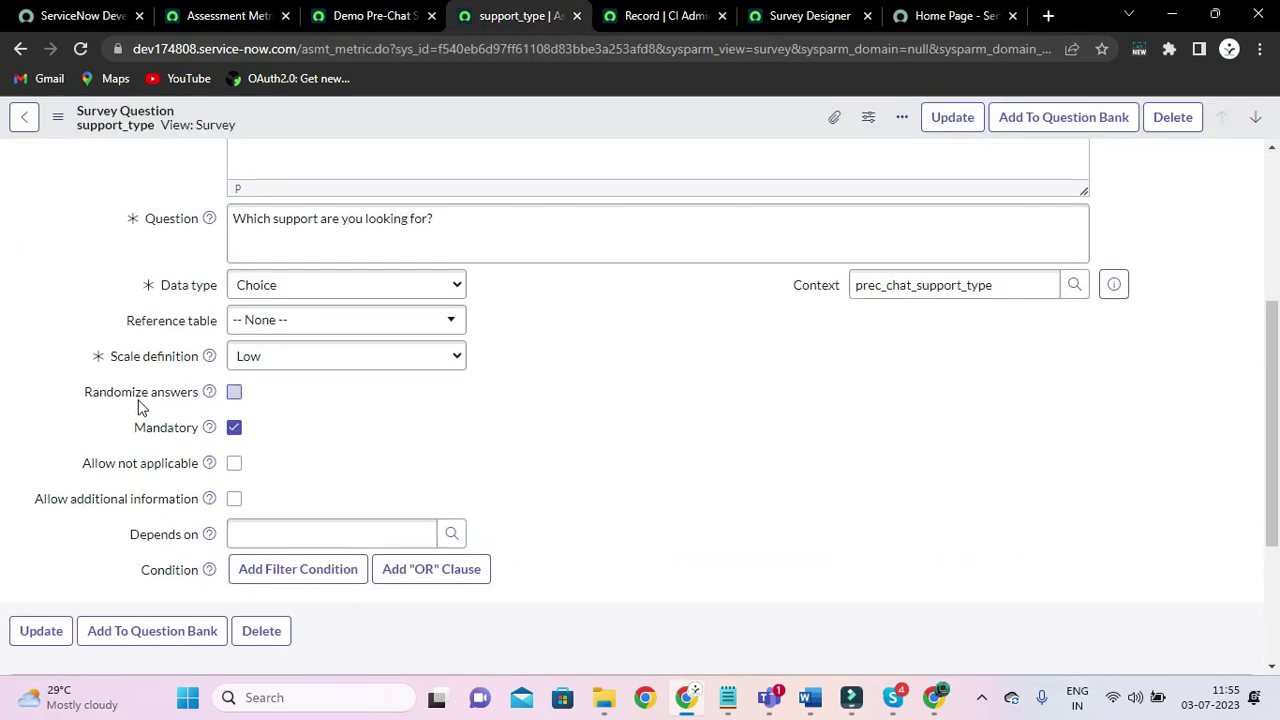
scroll(550, 480, down, 3)
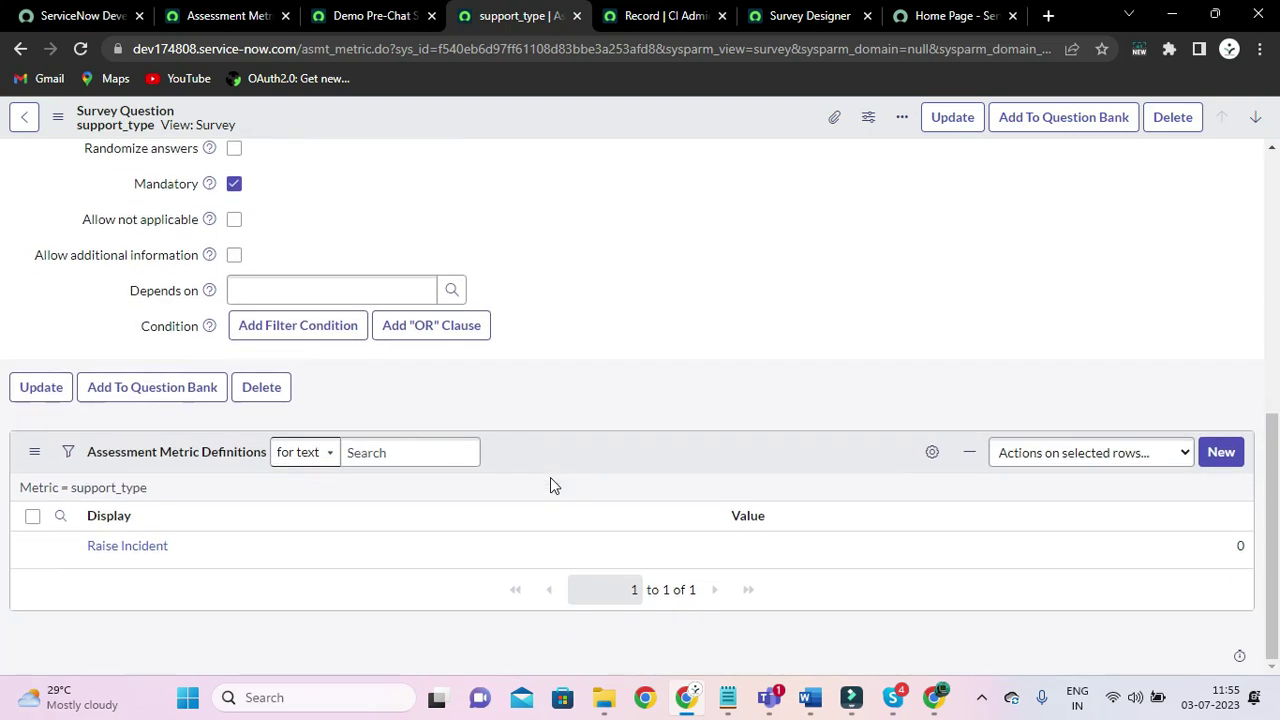
click(93, 497)
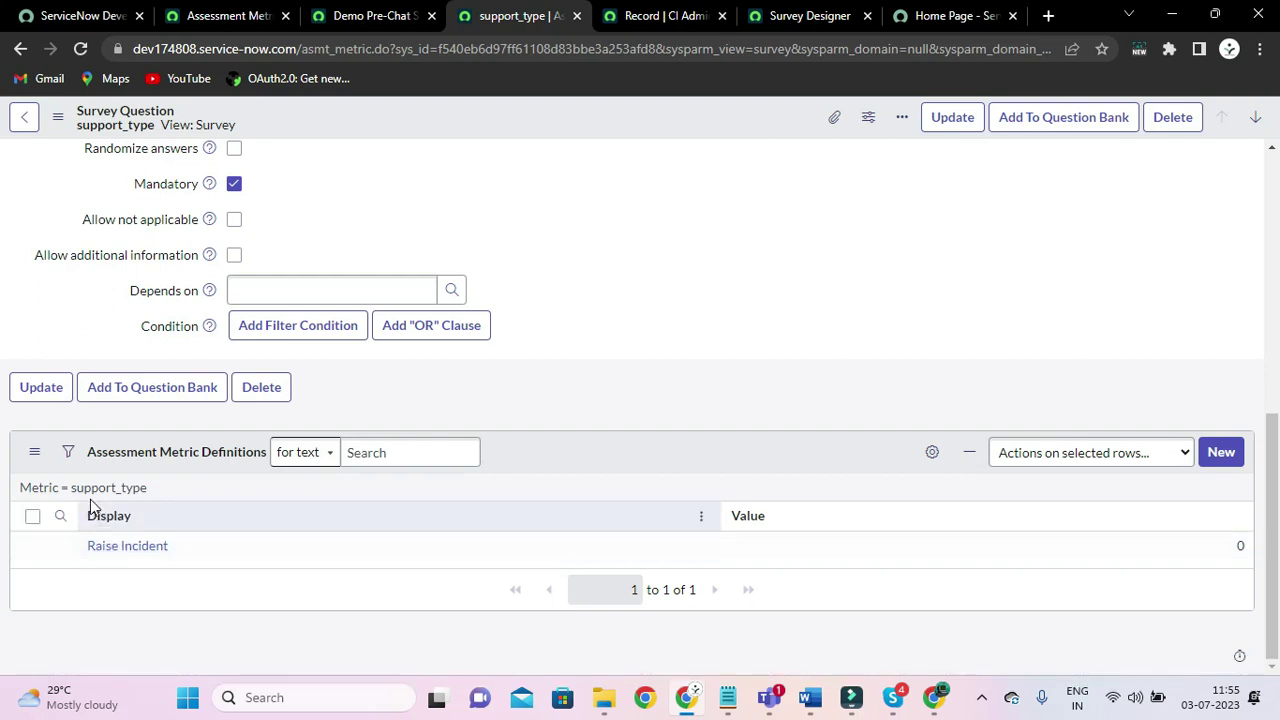
scroll(677, 330, up, 3)
scroll(677, 330, up, 3)
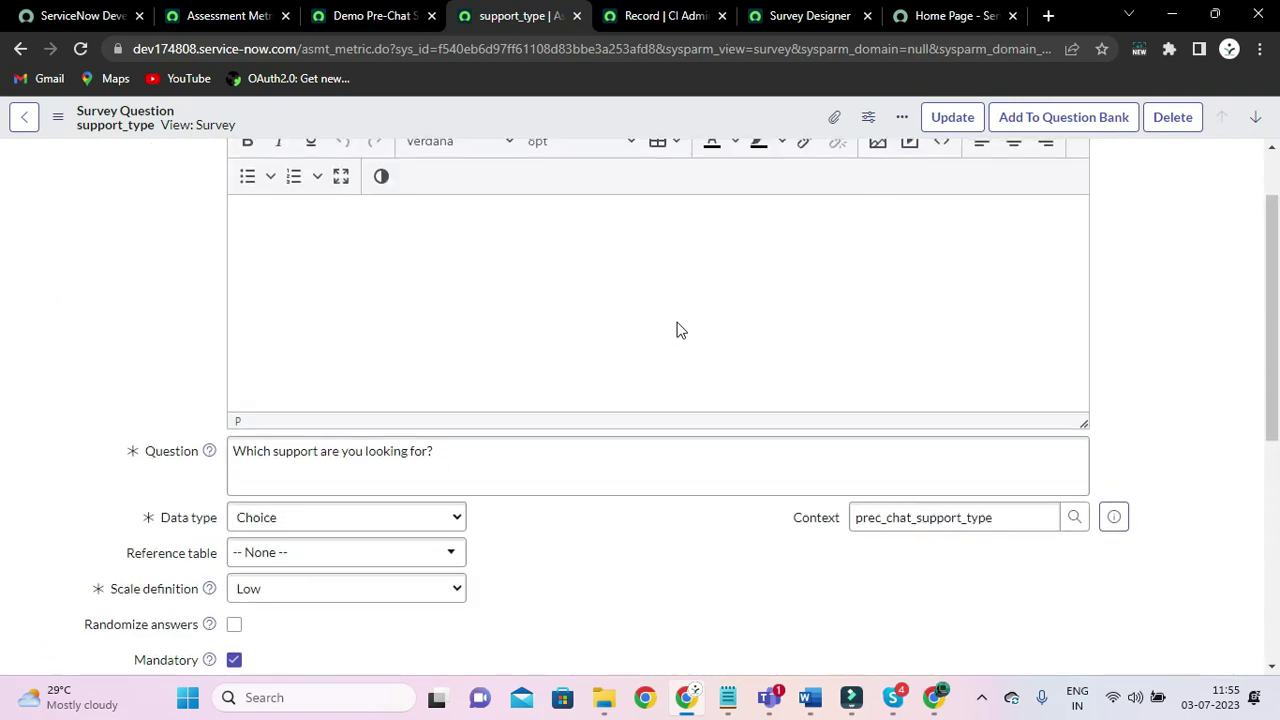
scroll(677, 330, down, 5)
scroll(677, 330, down, 1)
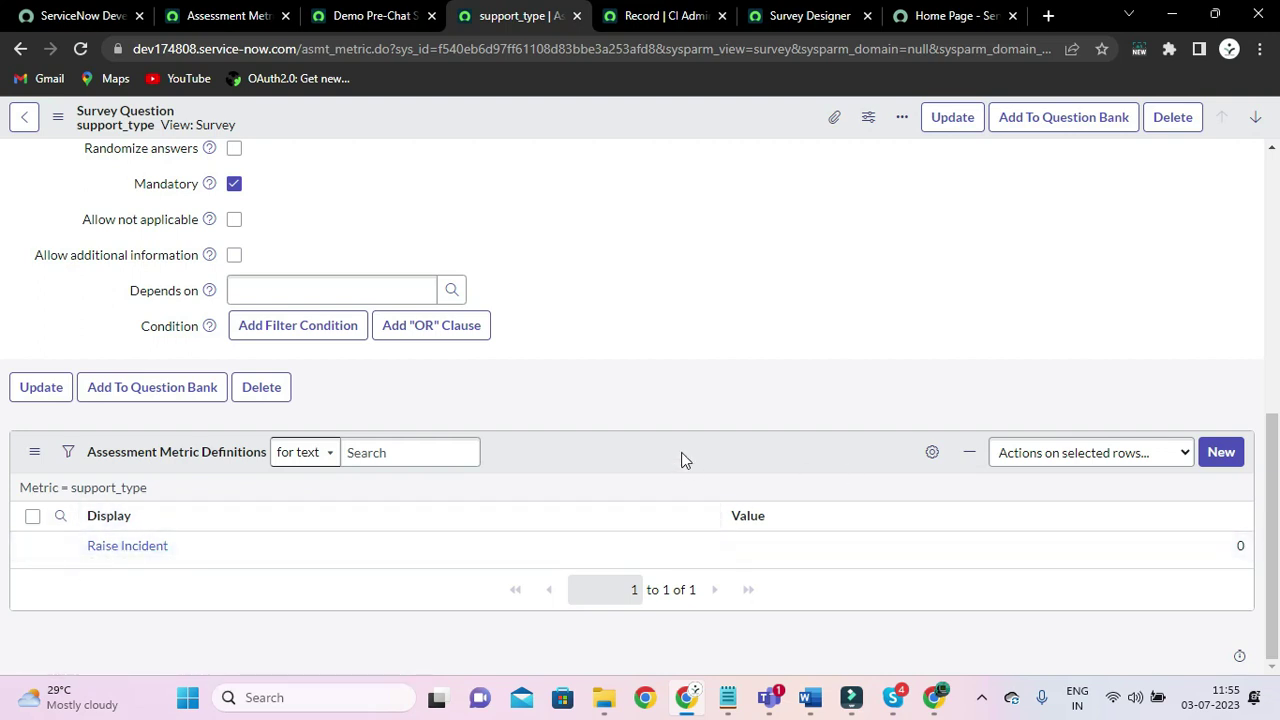
Start a new assessment metric definition for the support_type question with the display text Request Item
click(1224, 453)
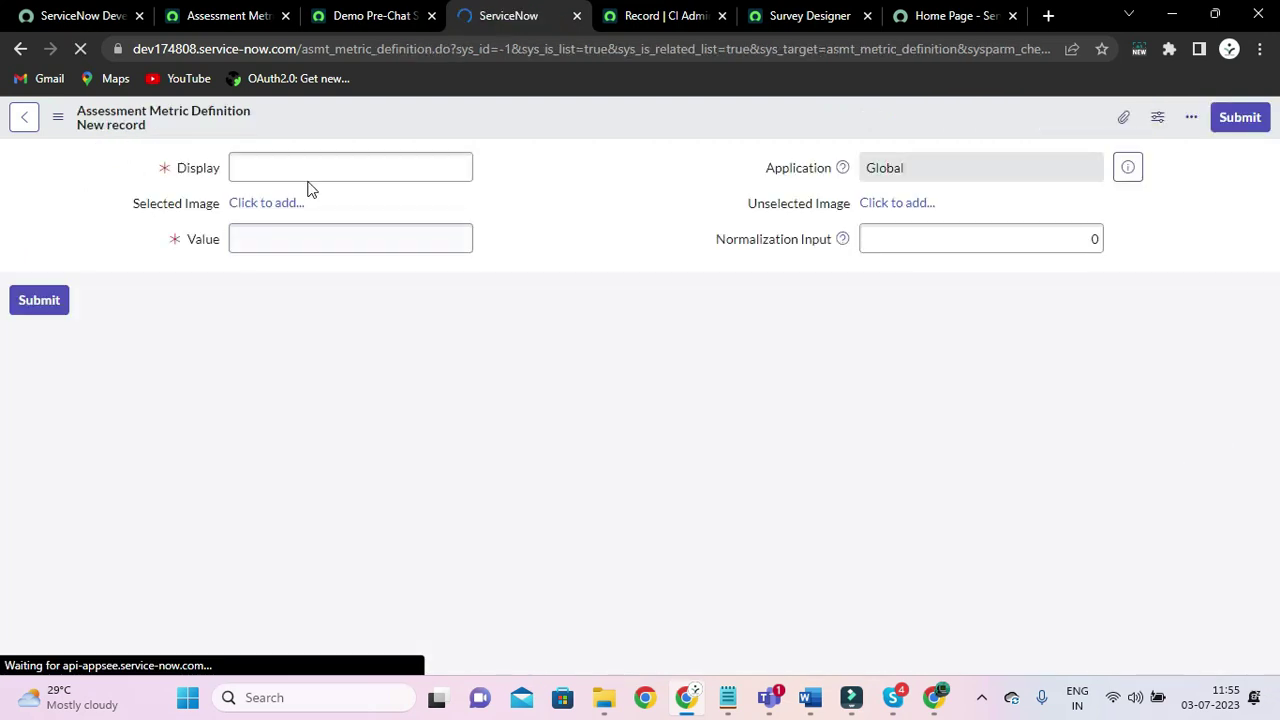
click(299, 160)
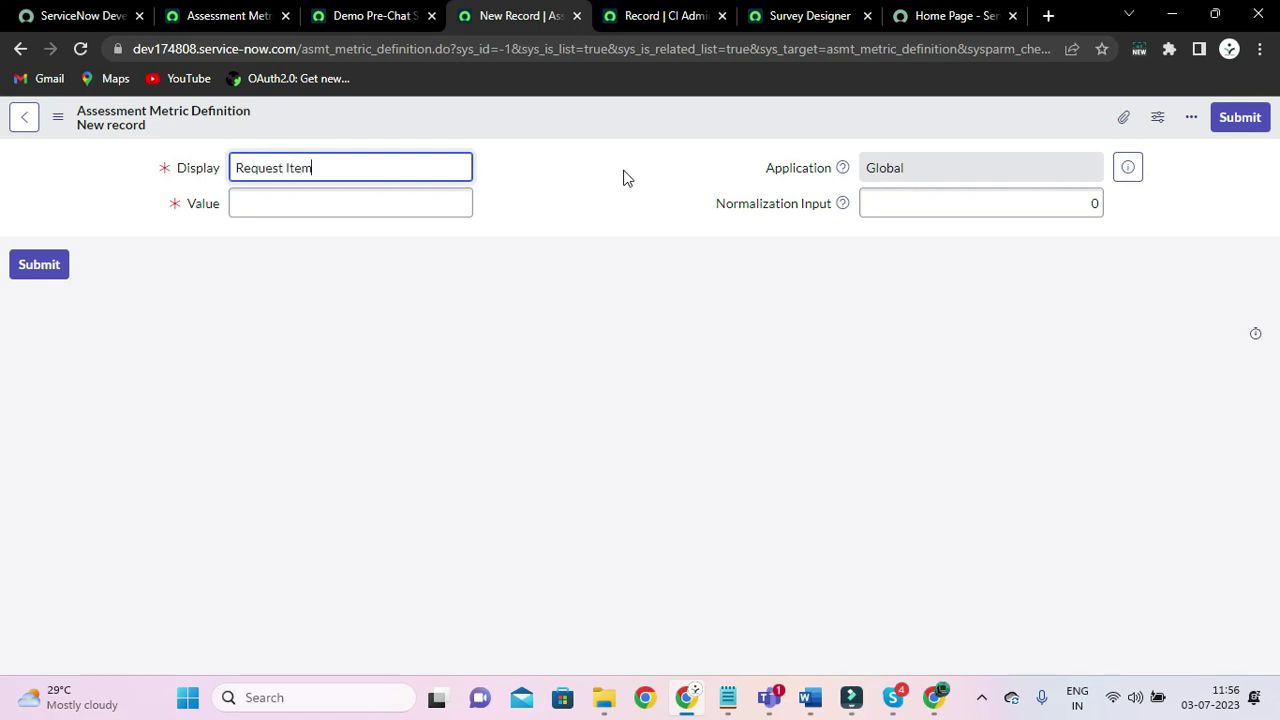
Try to copy the display text Request Item into the new definition's Value
triple_click(343, 167)
key(ctrl+c)
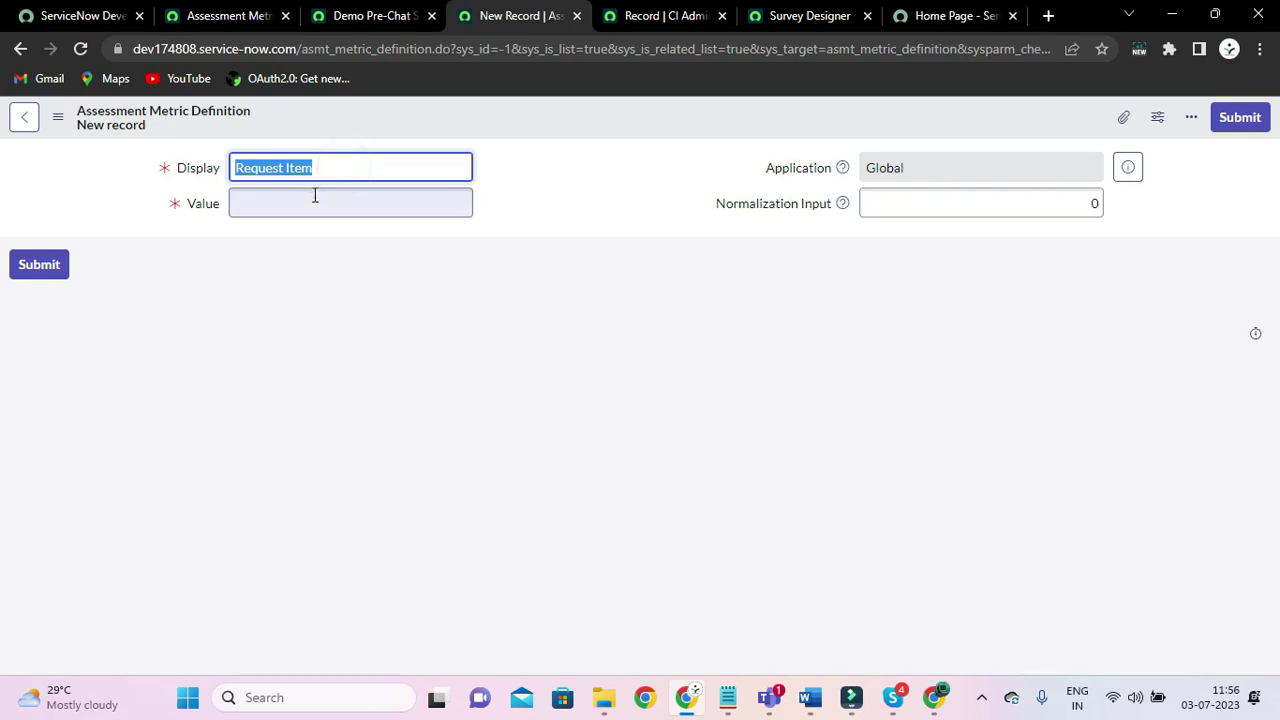
click(311, 200)
key(ctrl+v)
click(307, 277)
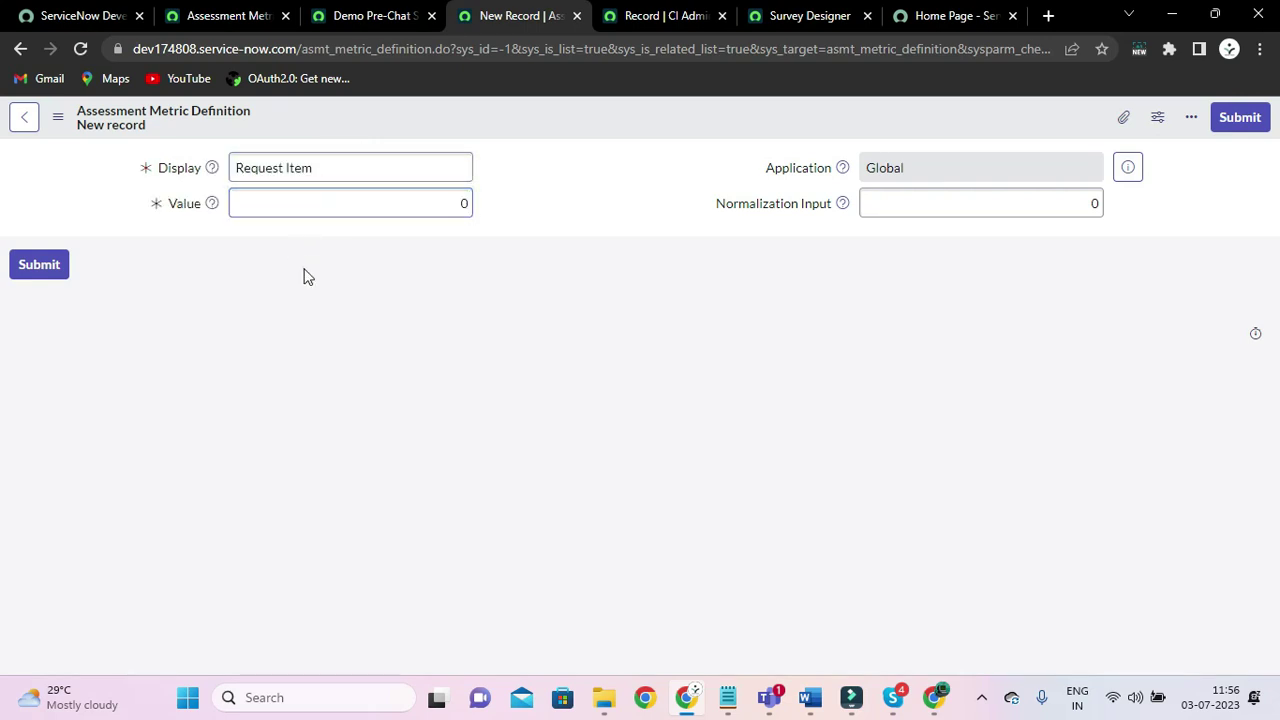
click(178, 263)
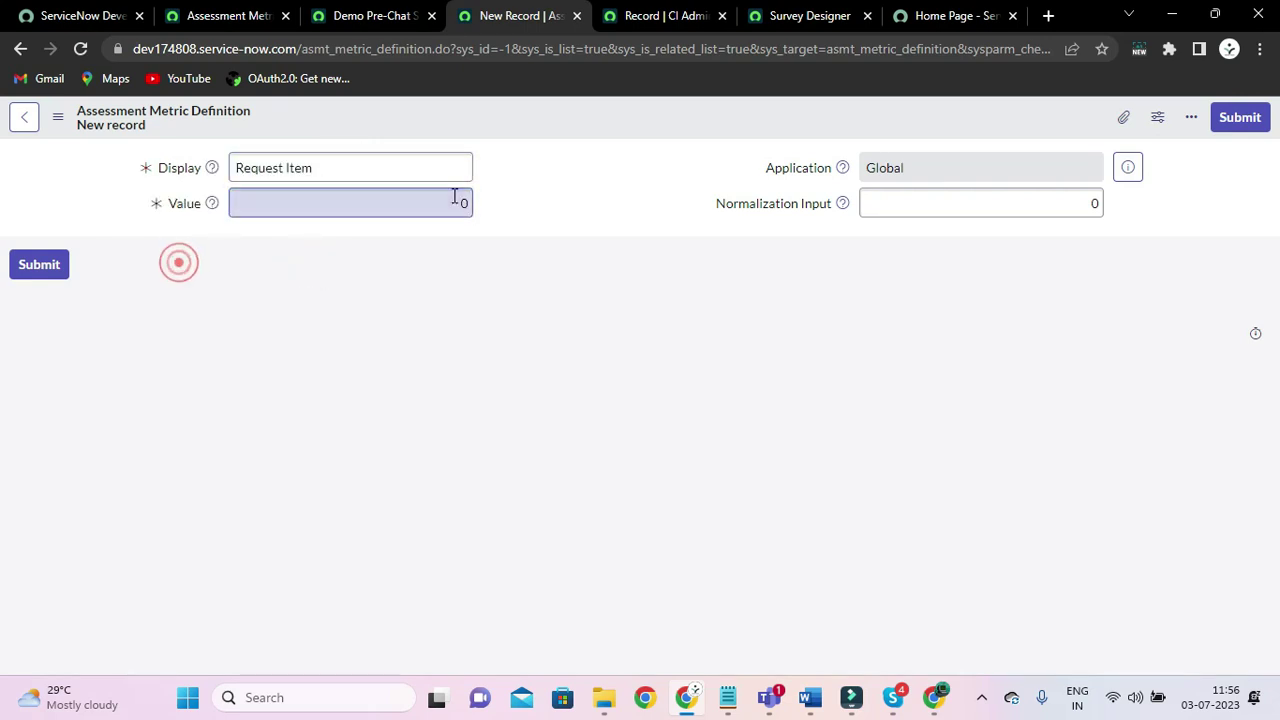
click(466, 203)
key(BackSpace)
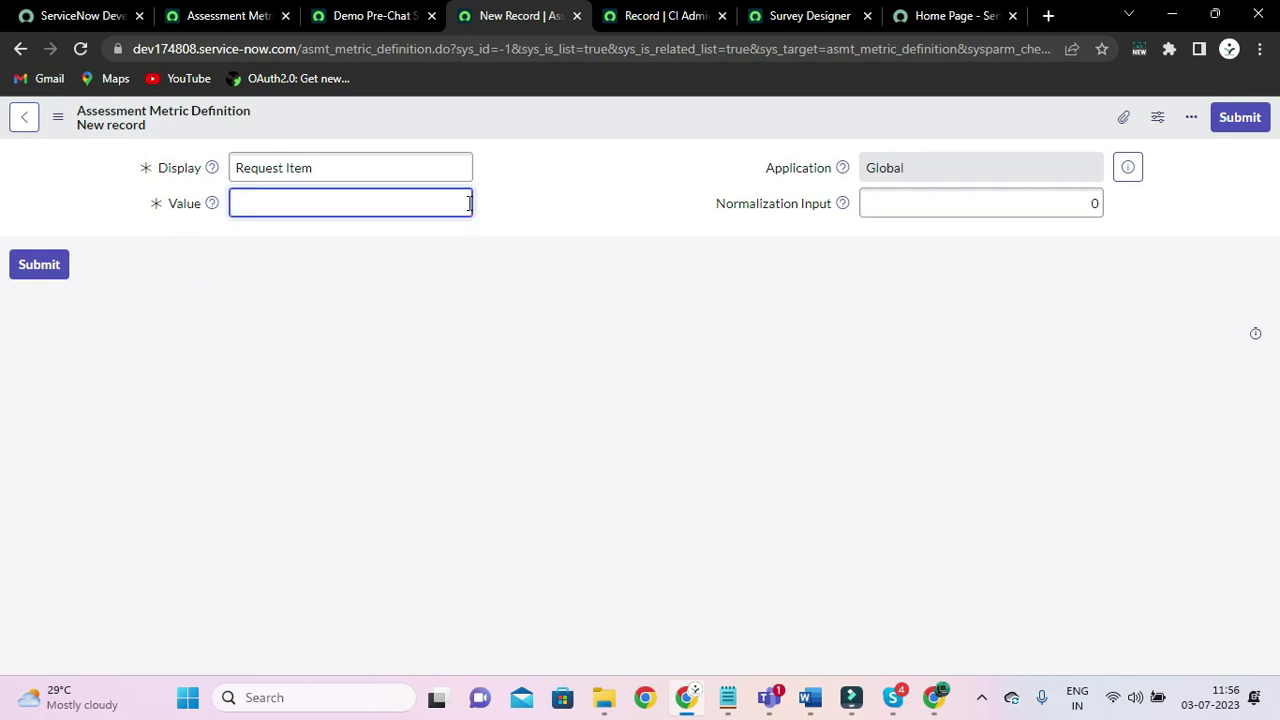
key(ctrl+v)
Set the Request Item definition's value to 1 and submit the new record
click(423, 325)
click(470, 201)
click(381, 295)
click(53, 268)
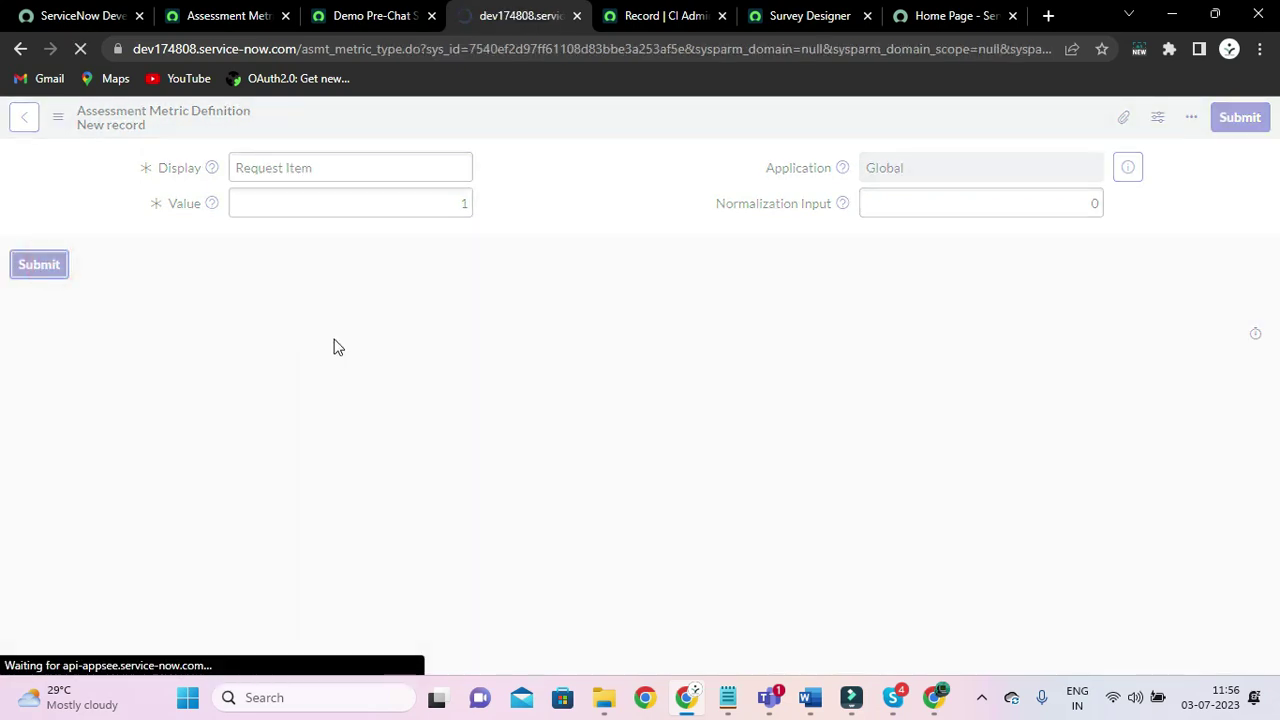
Expand the survey definition's Demo Pre-Chat Survey VA metric category to list its questions
scroll(351, 566, down, 1)
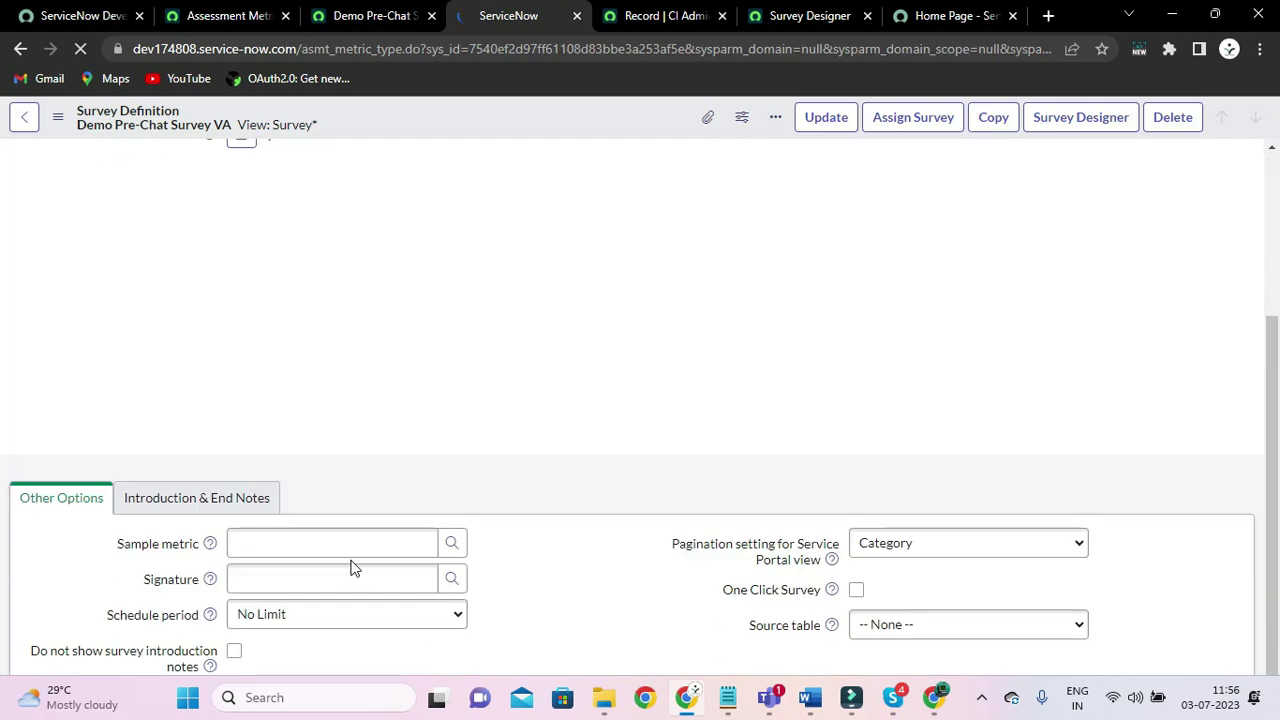
scroll(509, 509, down, 3)
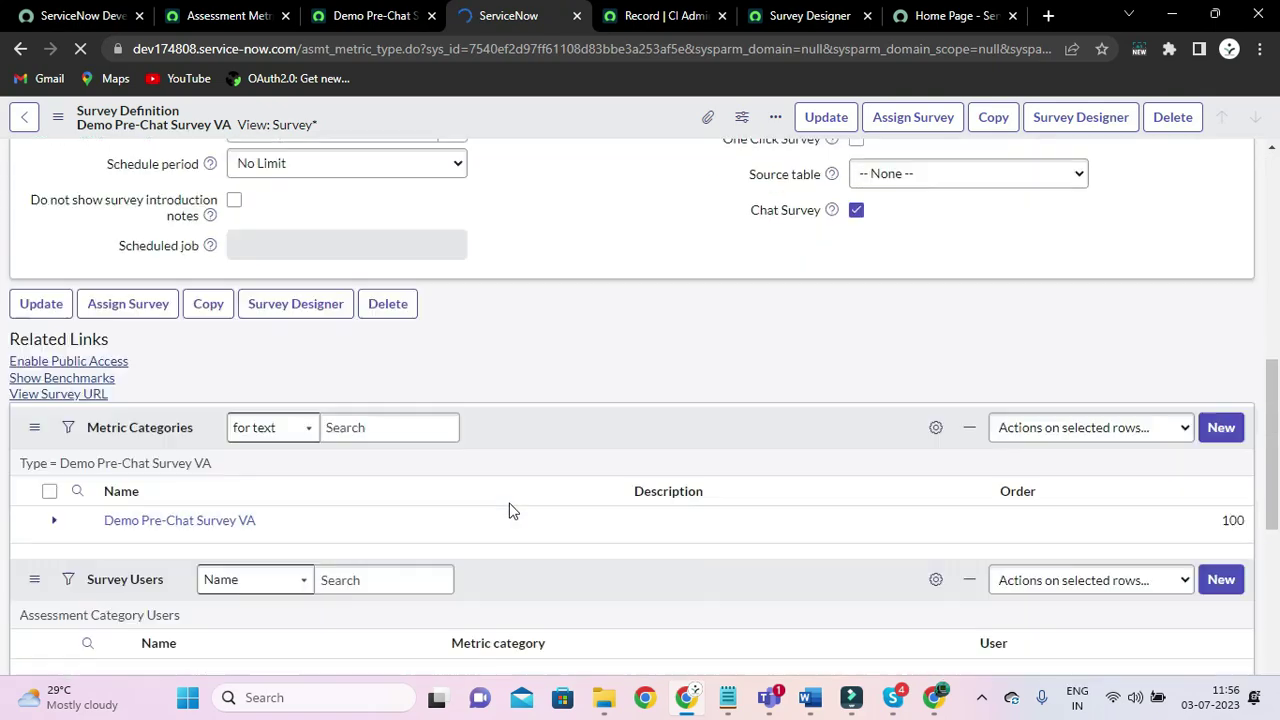
scroll(509, 510, down, 2)
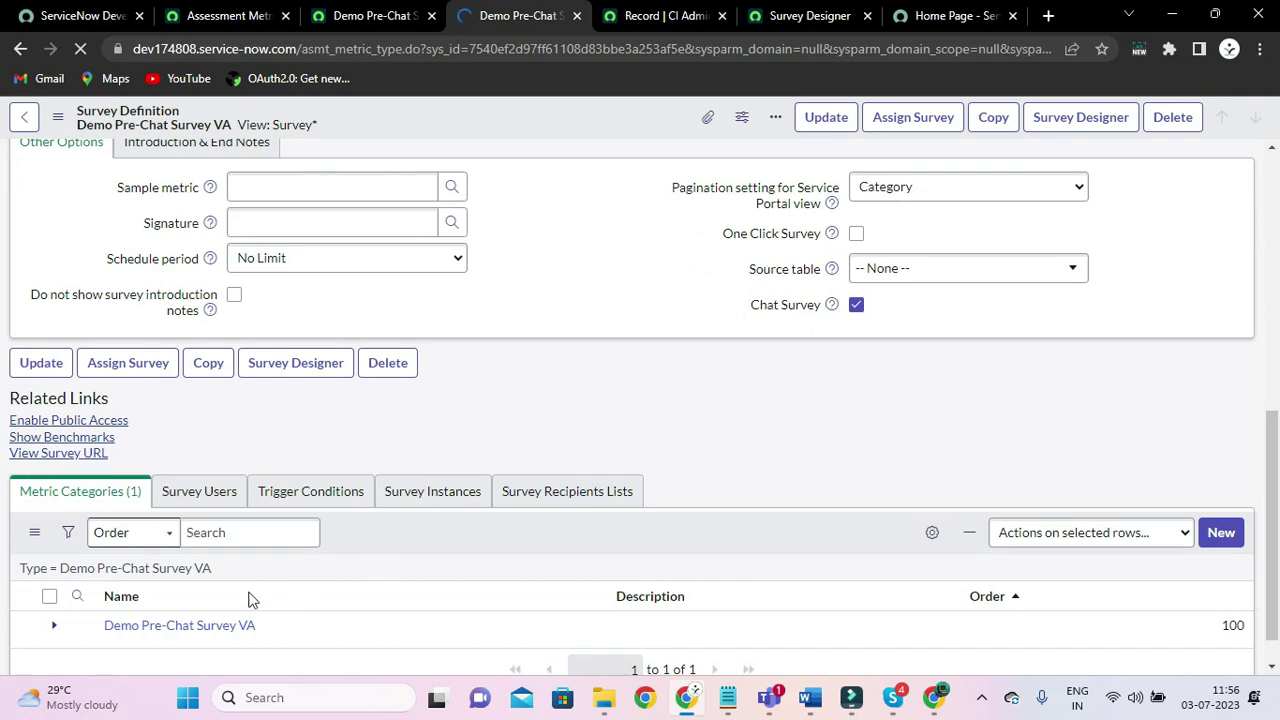
click(55, 626)
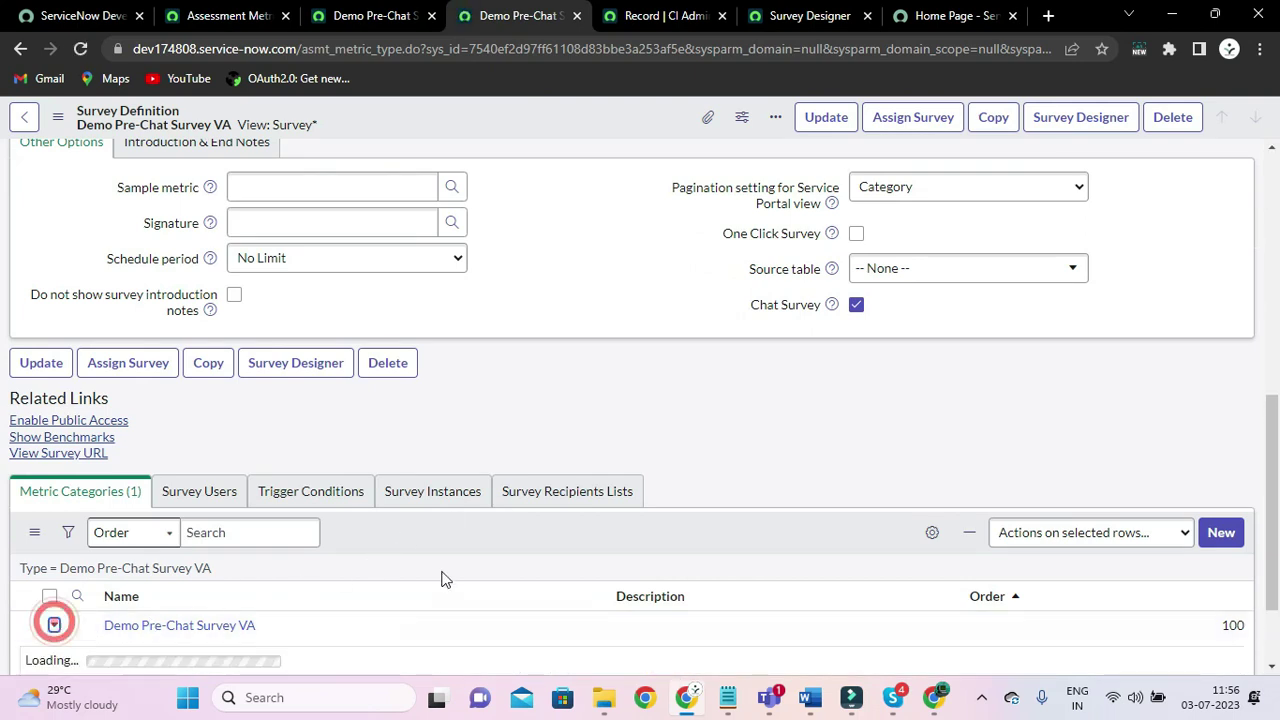
scroll(440, 577, down, 1)
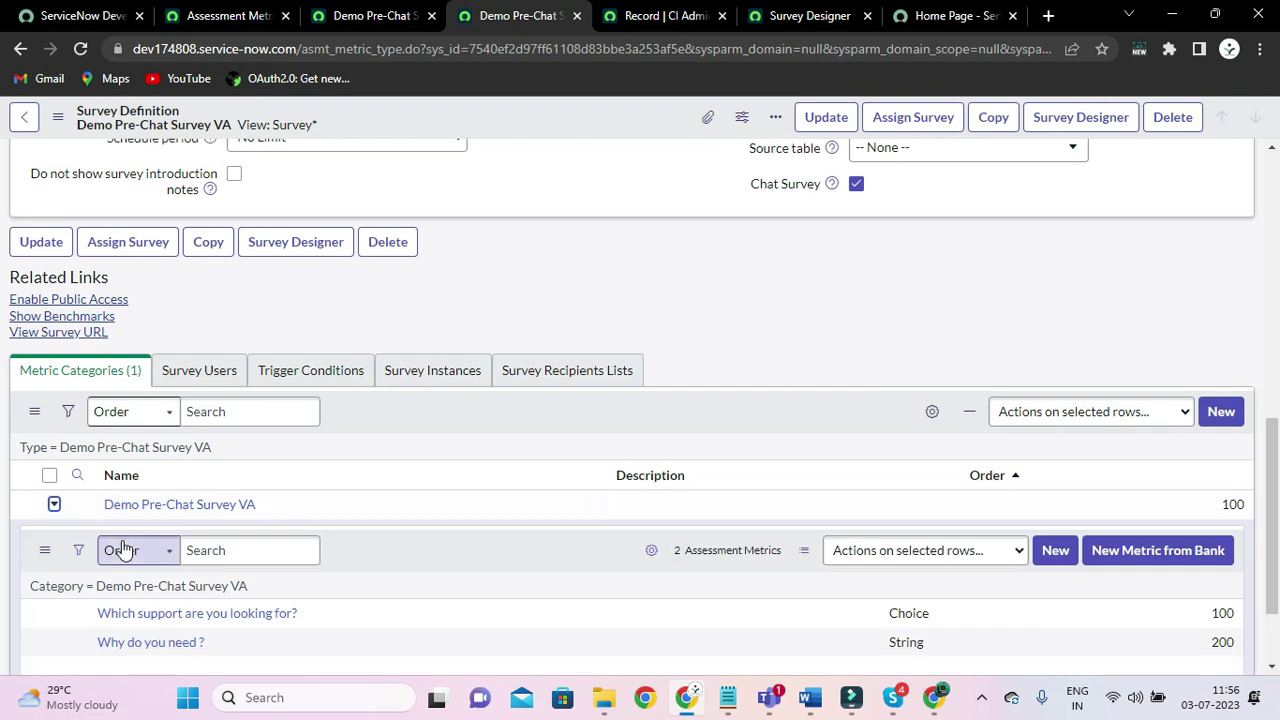
Open the "Which support are you looking for?" question and bring up its Request Item metric definition in a separate browser tab
scroll(207, 600, down, 2)
click(227, 492)
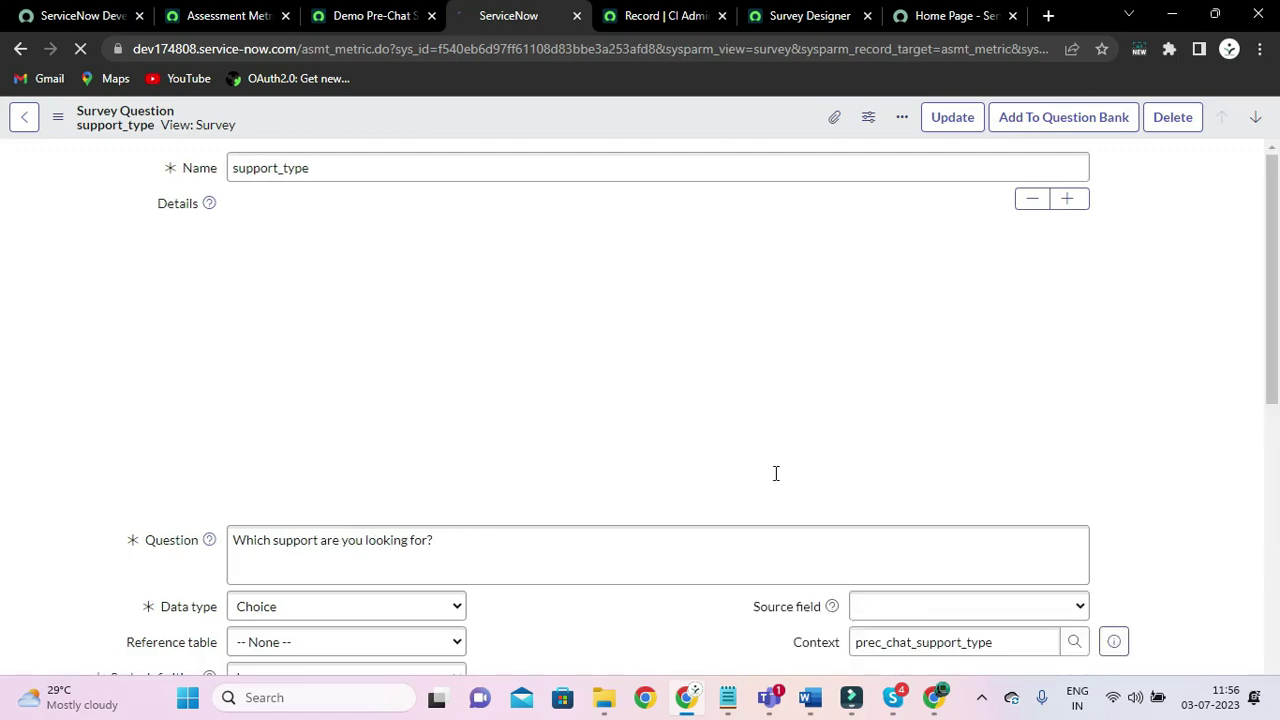
scroll(775, 473, down, 10)
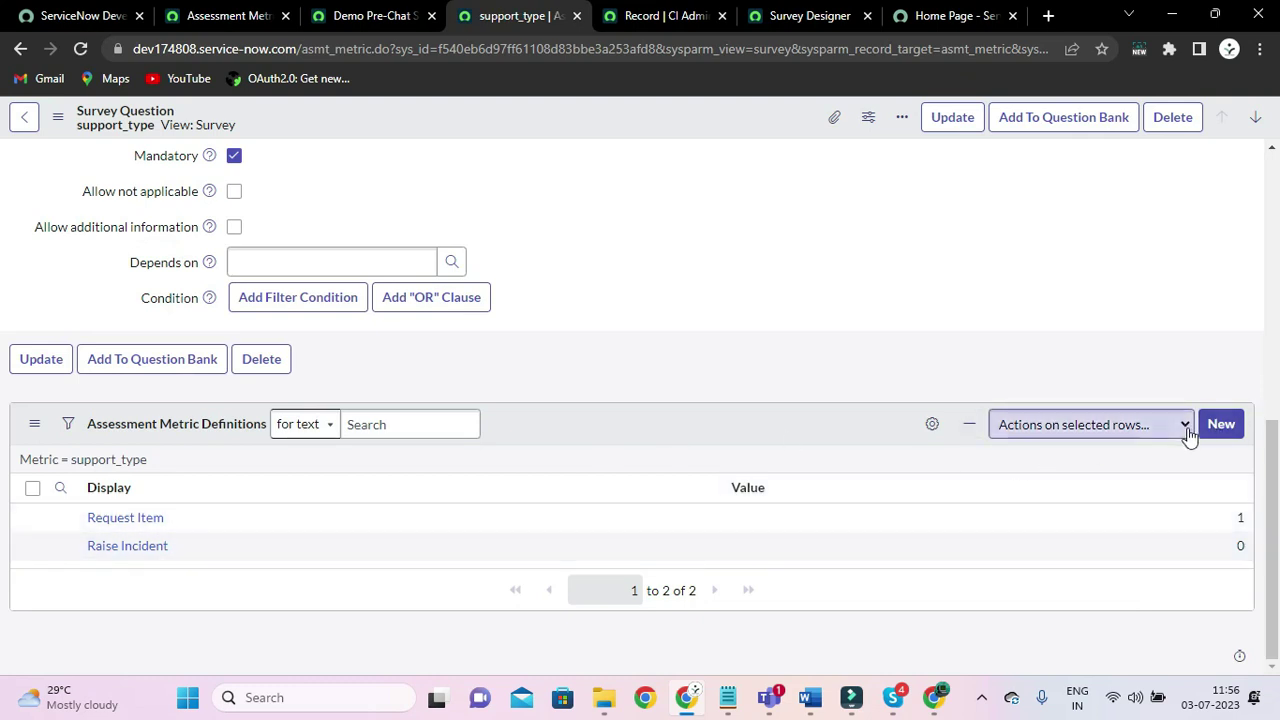
right_click(68, 519)
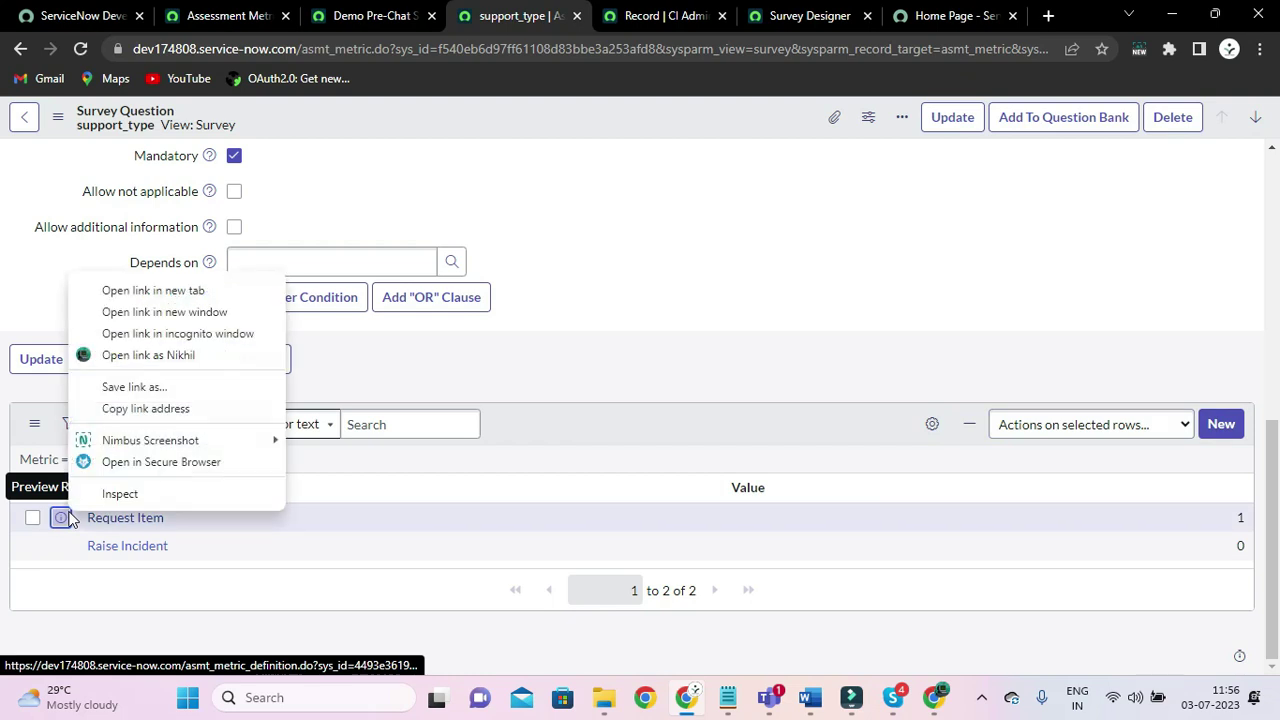
click(163, 288)
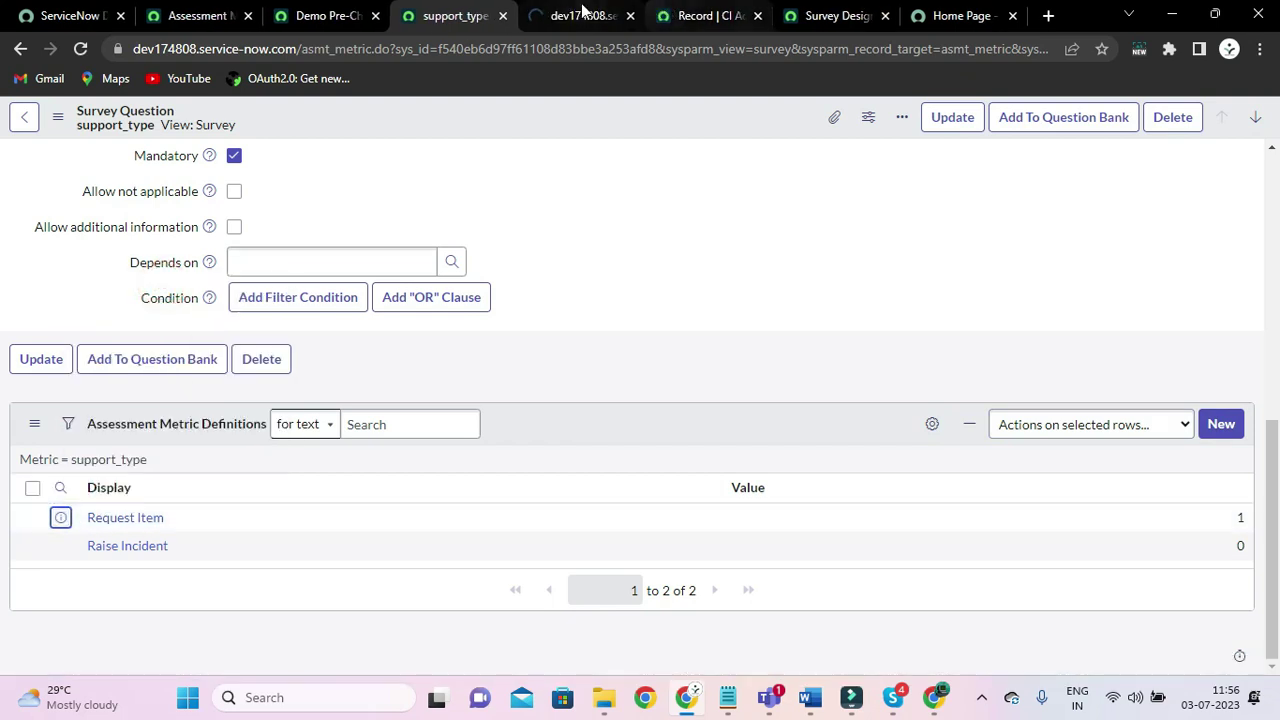
click(585, 15)
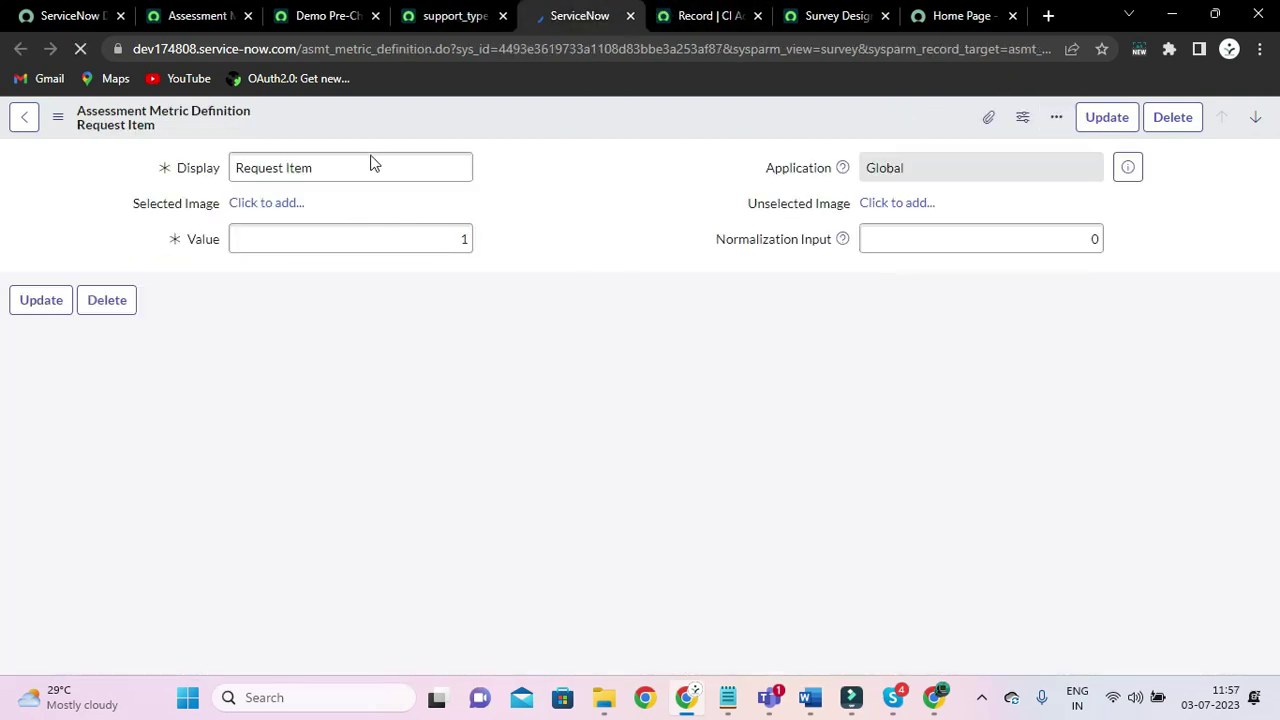
Insert a copy of the Request Item definition with the display text Search Articles and value 3, staying on the new record
key(BackSpace)
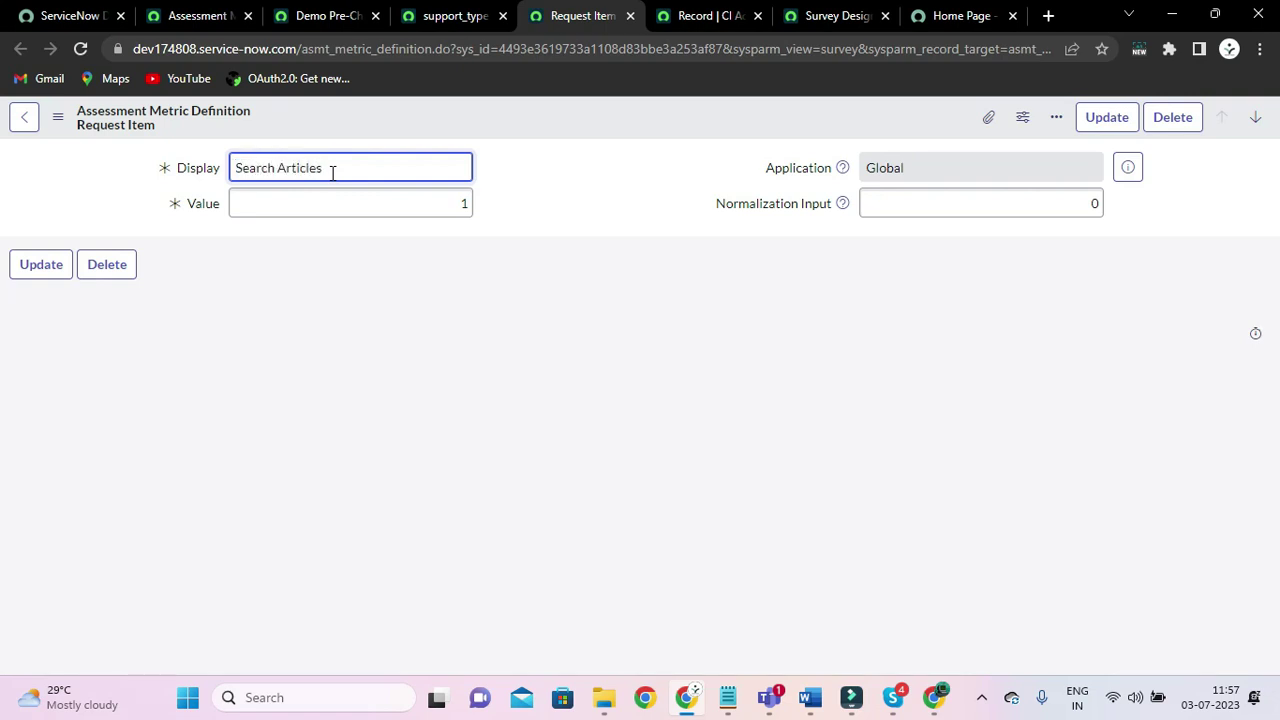
click(467, 204)
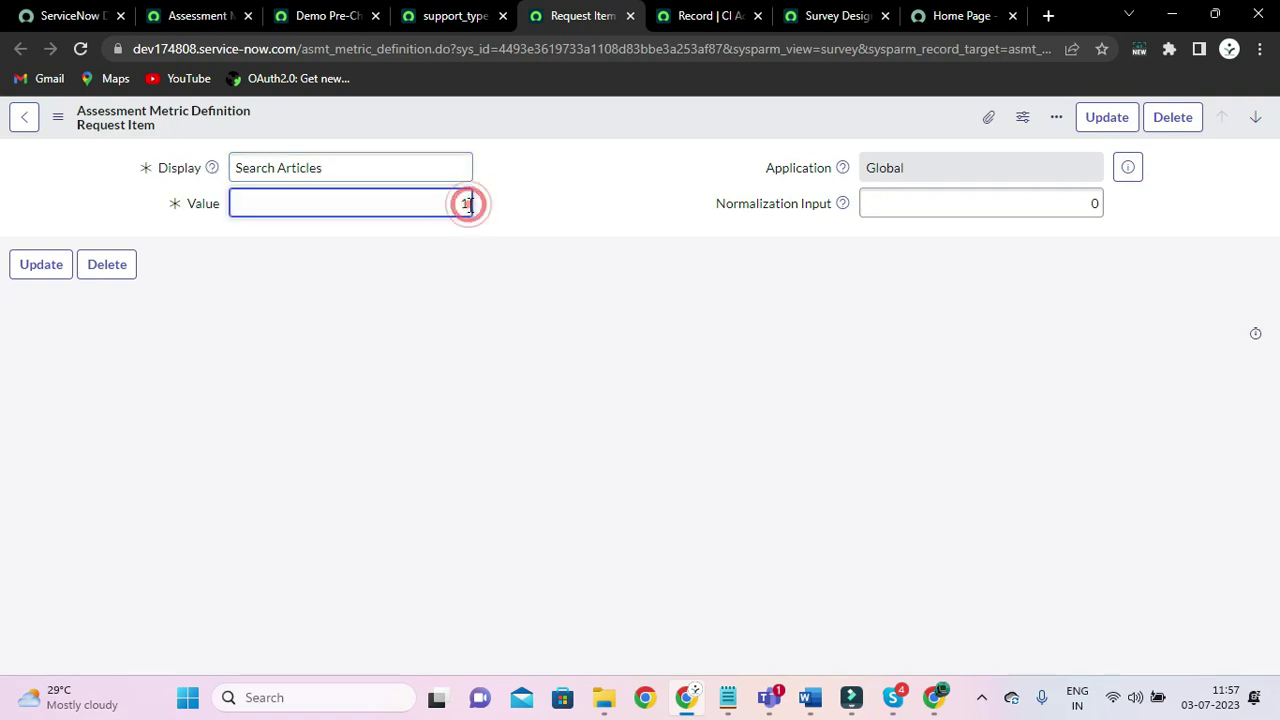
click(414, 318)
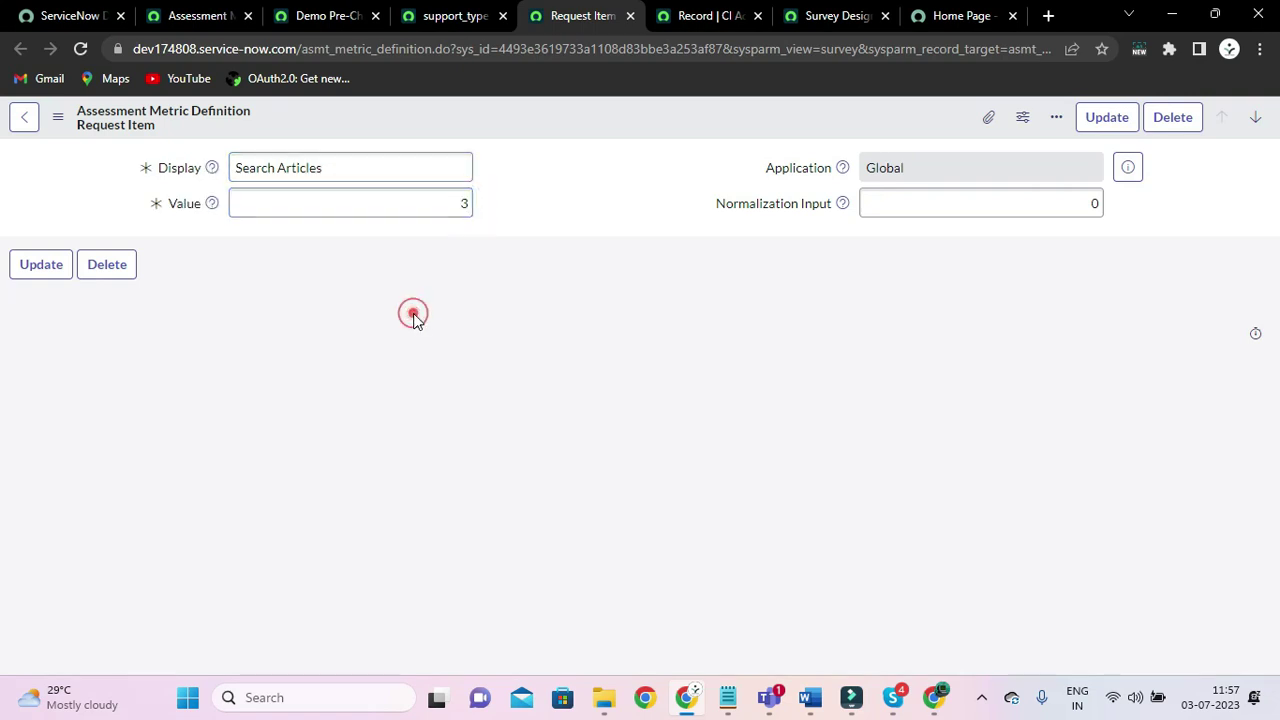
click(60, 117)
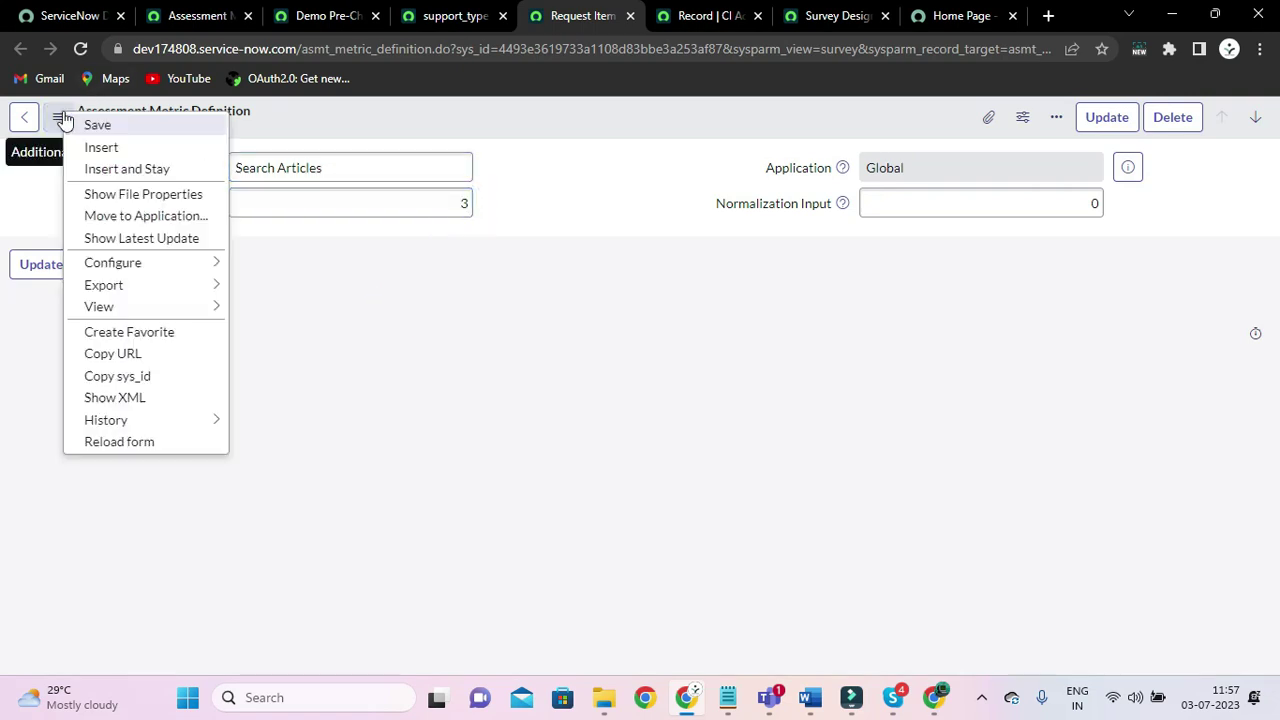
click(127, 169)
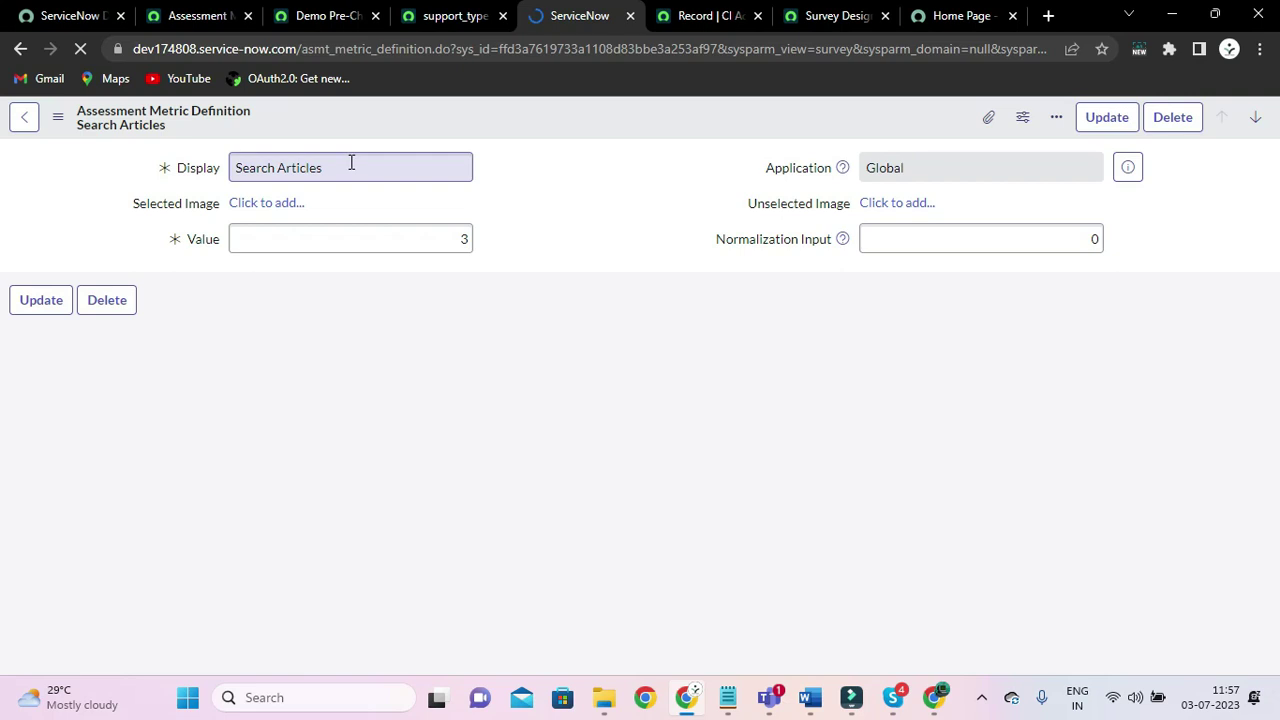
Insert another copy of the metric definition with the display text Others and value 4, staying on the new record
click(351, 162)
key(BackSpace)
key(BackSpace)
key(BackSpace)
key(BackSpace)
key(BackSpace)
key(BackSpace)
key(BackSpace)
key(BackSpace)
key(BackSpace)
key(BackSpace)
key(BackSpace)
key(BackSpace)
key(BackSpace)
key(BackSpace)
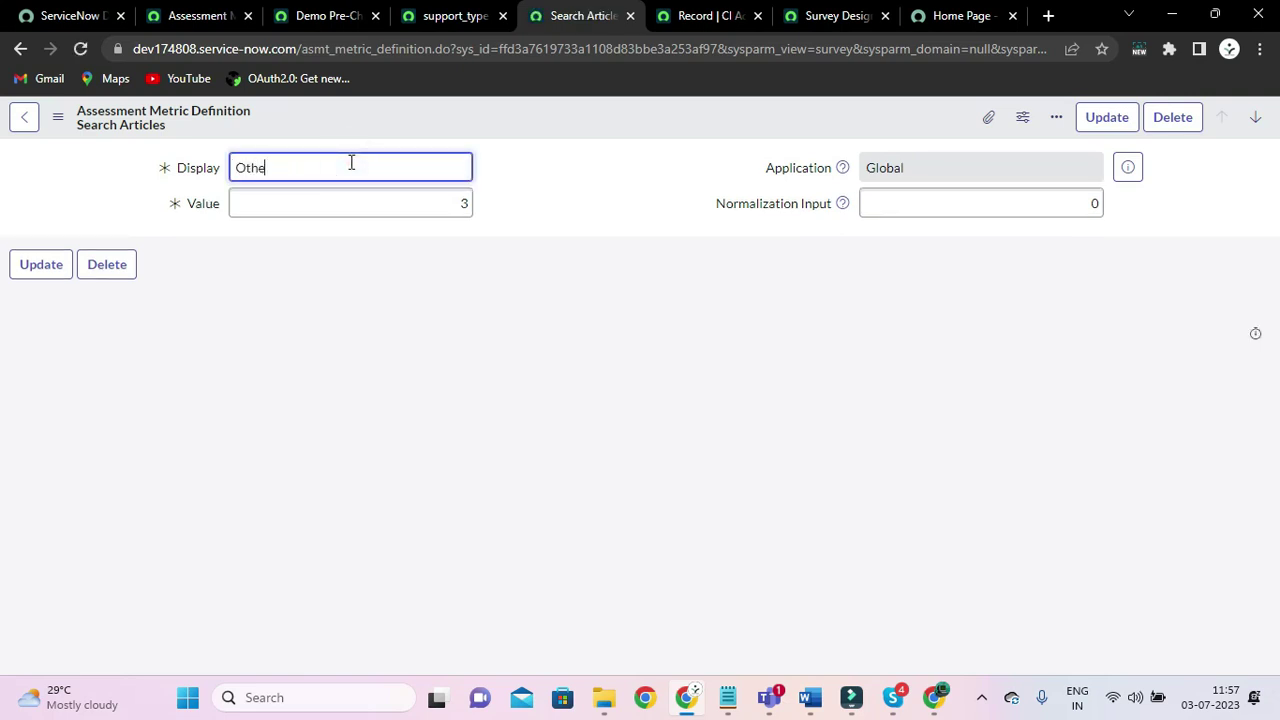
click(465, 201)
key(BackSpace)
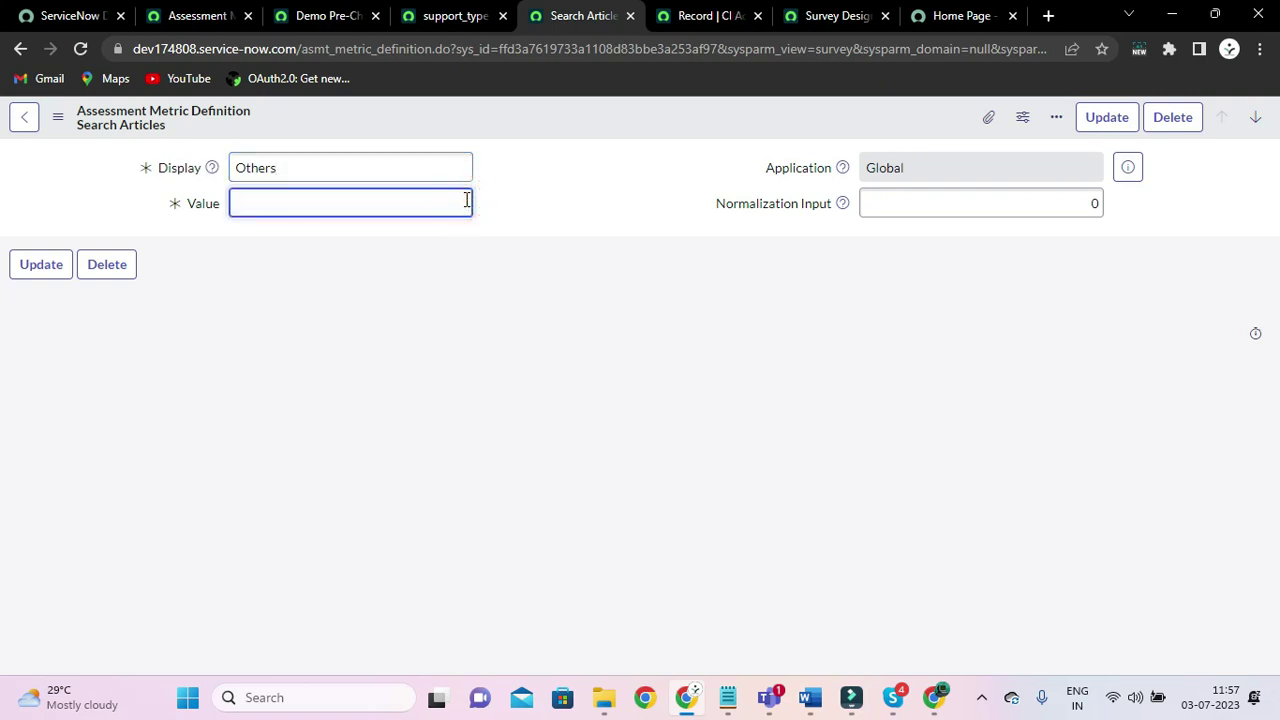
click(310, 338)
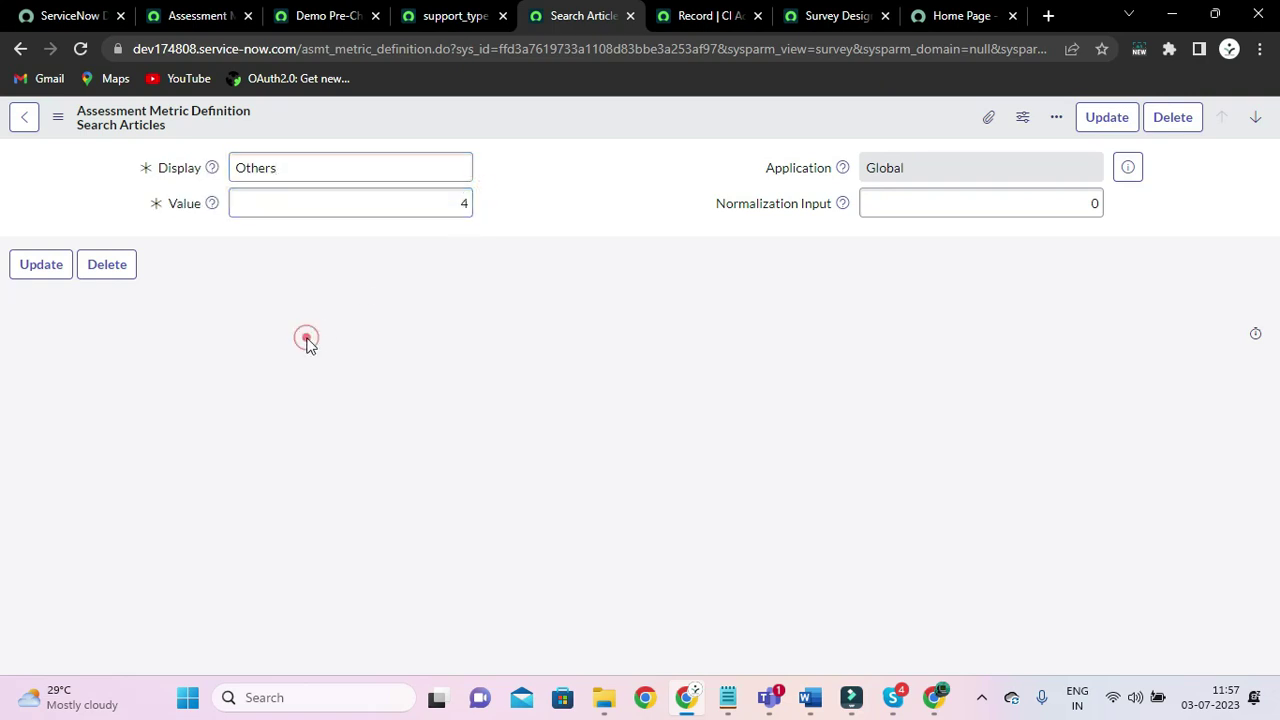
click(58, 117)
click(128, 179)
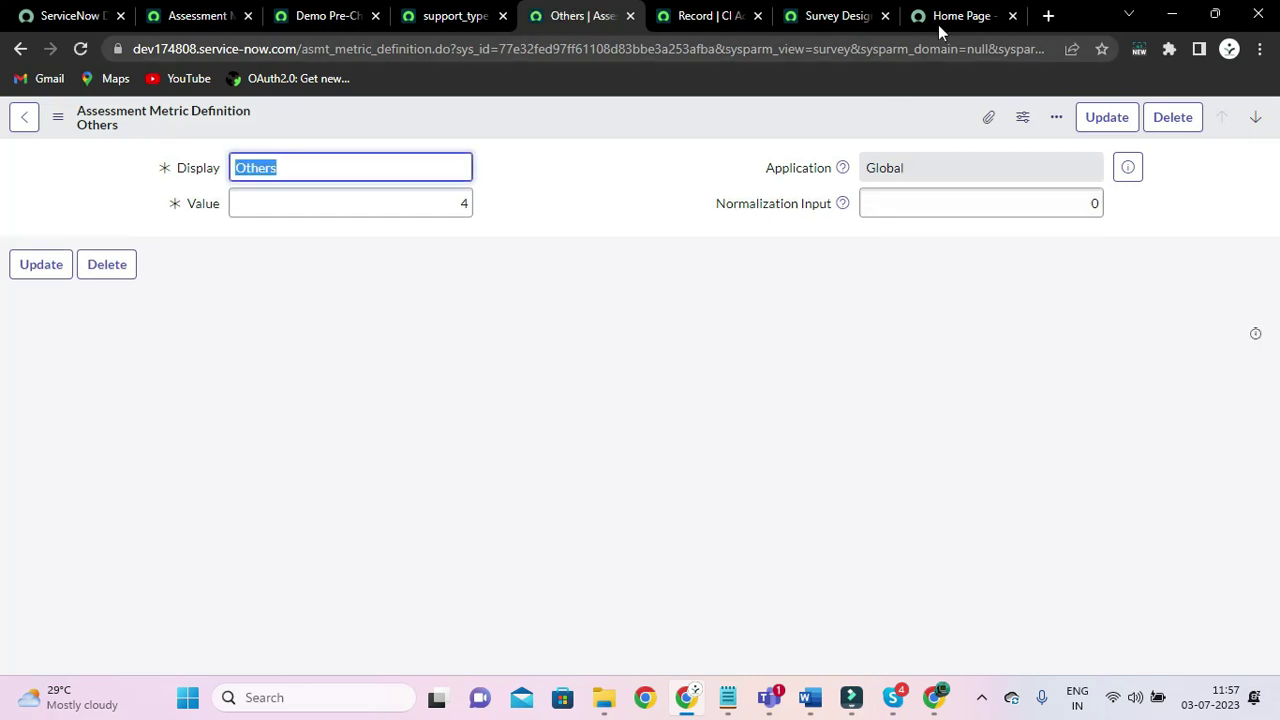
End the running Service Portal chat, start a fresh conversation and choose Raise Incident as the support type
click(940, 18)
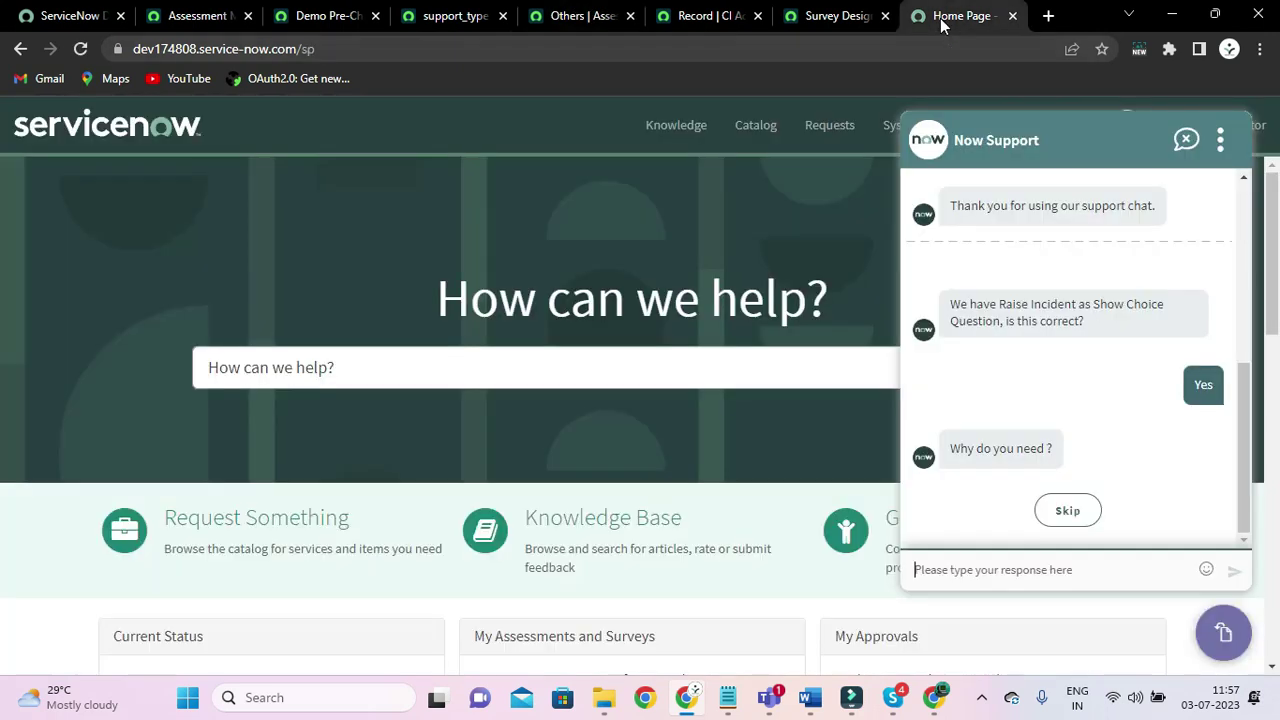
click(81, 48)
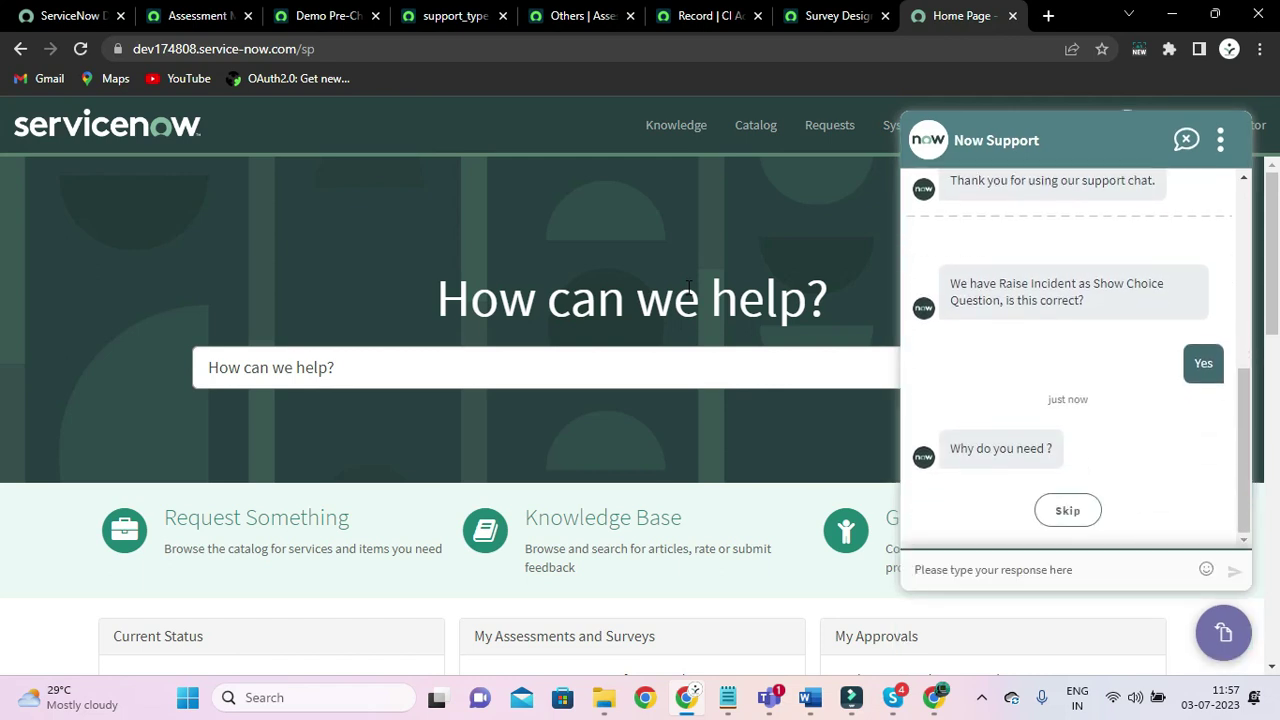
click(1186, 141)
click(1048, 410)
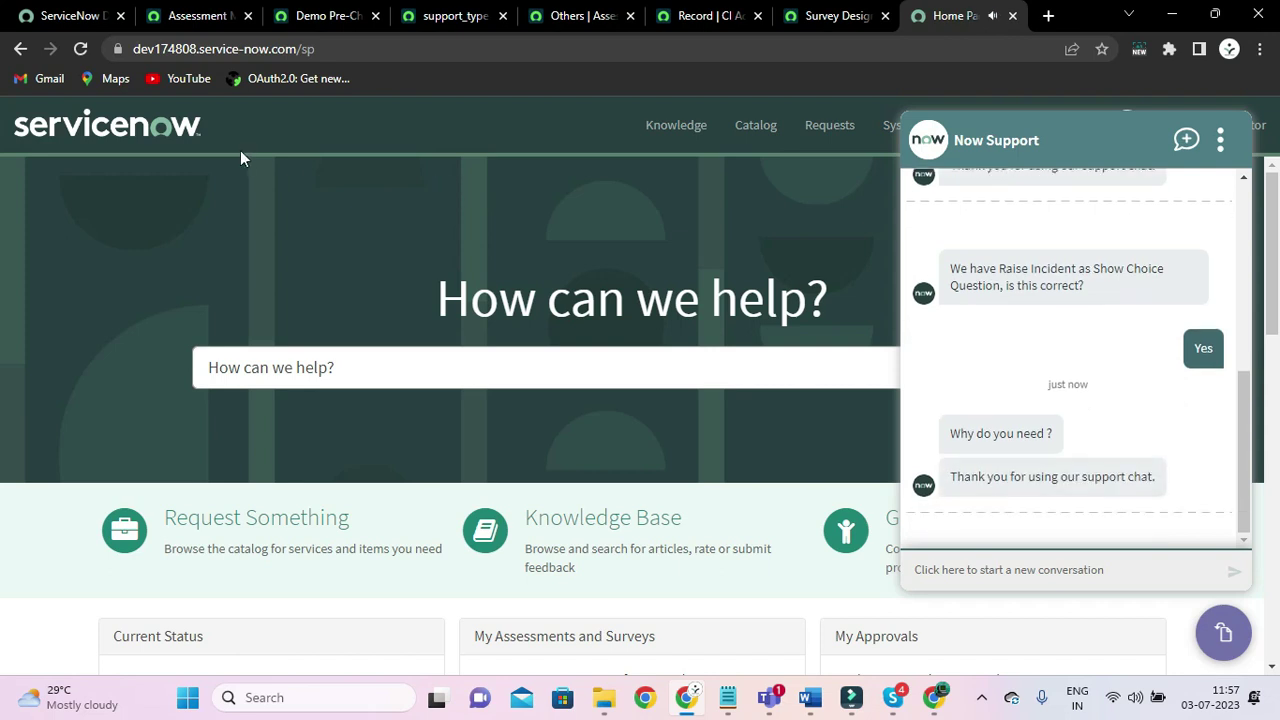
click(84, 50)
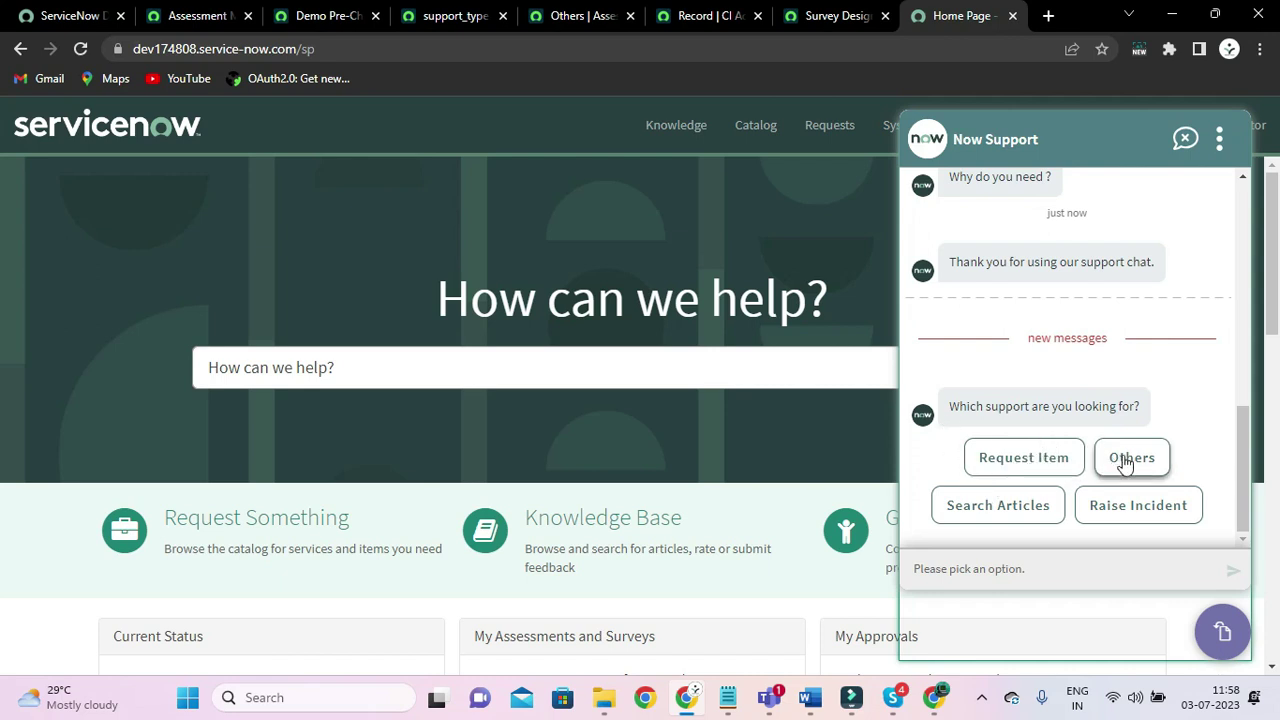
click(1104, 508)
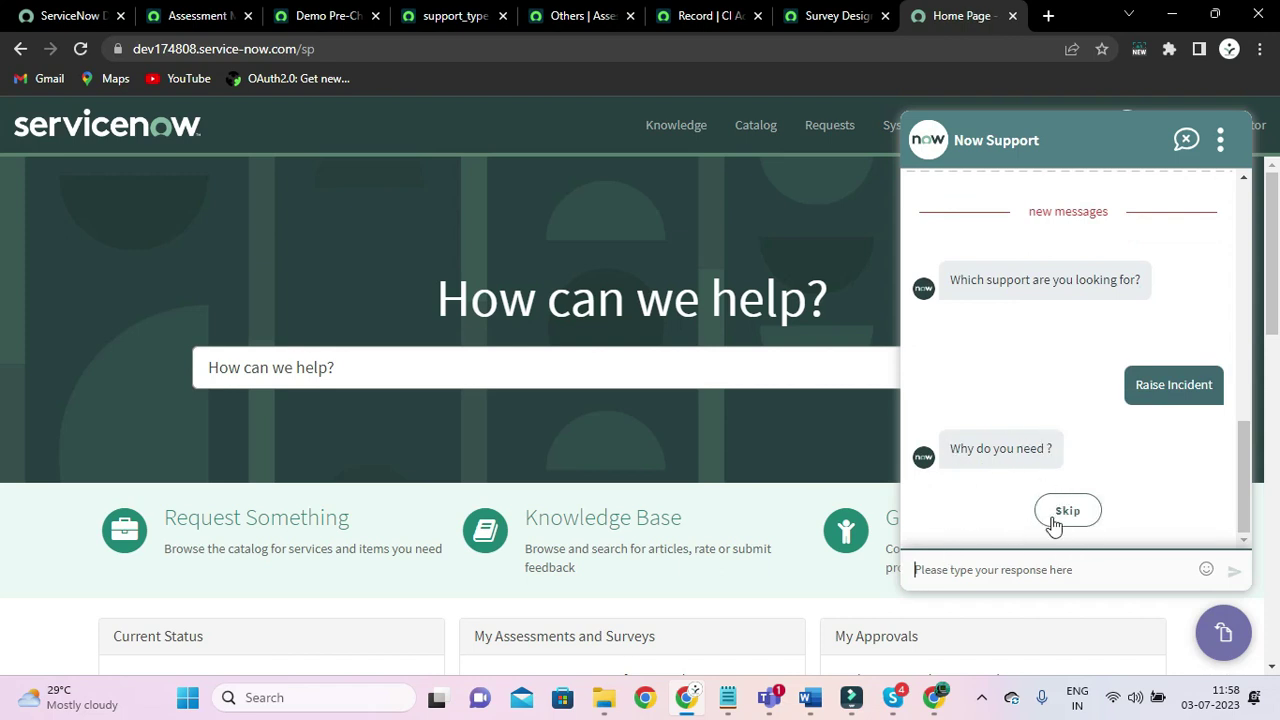
click(938, 569)
text(My outlook server is)
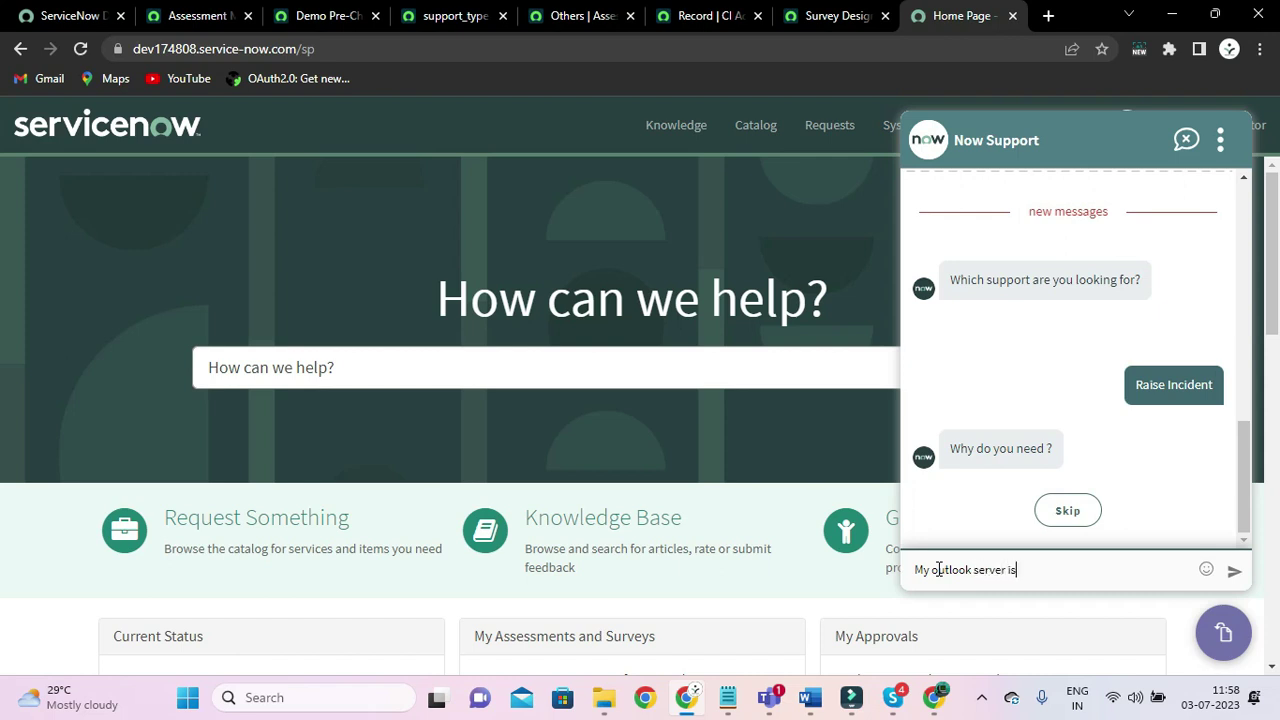
key(BackSpace)
key(BackSpace)
key(BackSpace)
key(BackSpace)
key(BackSpace)
key(BackSpace)
key(BackSpace)
key(BackSpace)
key(BackSpace)
key(BackSpace)
key(BackSpace)
key(BackSpace)
key(BackSpace)
key(BackSpace)
key(BackSpace)
key(BackSpace)
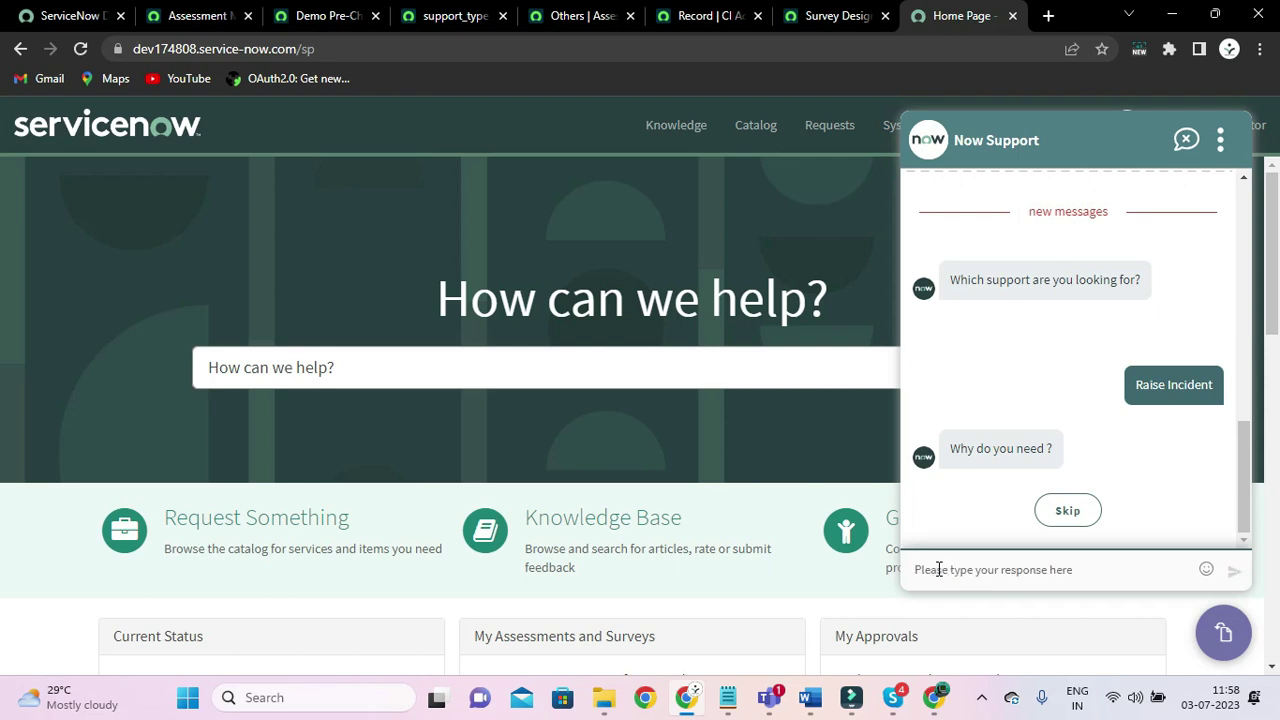
Answer "Why do you need ?" with "I am not able to send and receive email" and confirm the response summary as accurate
text(I am not able to send an)
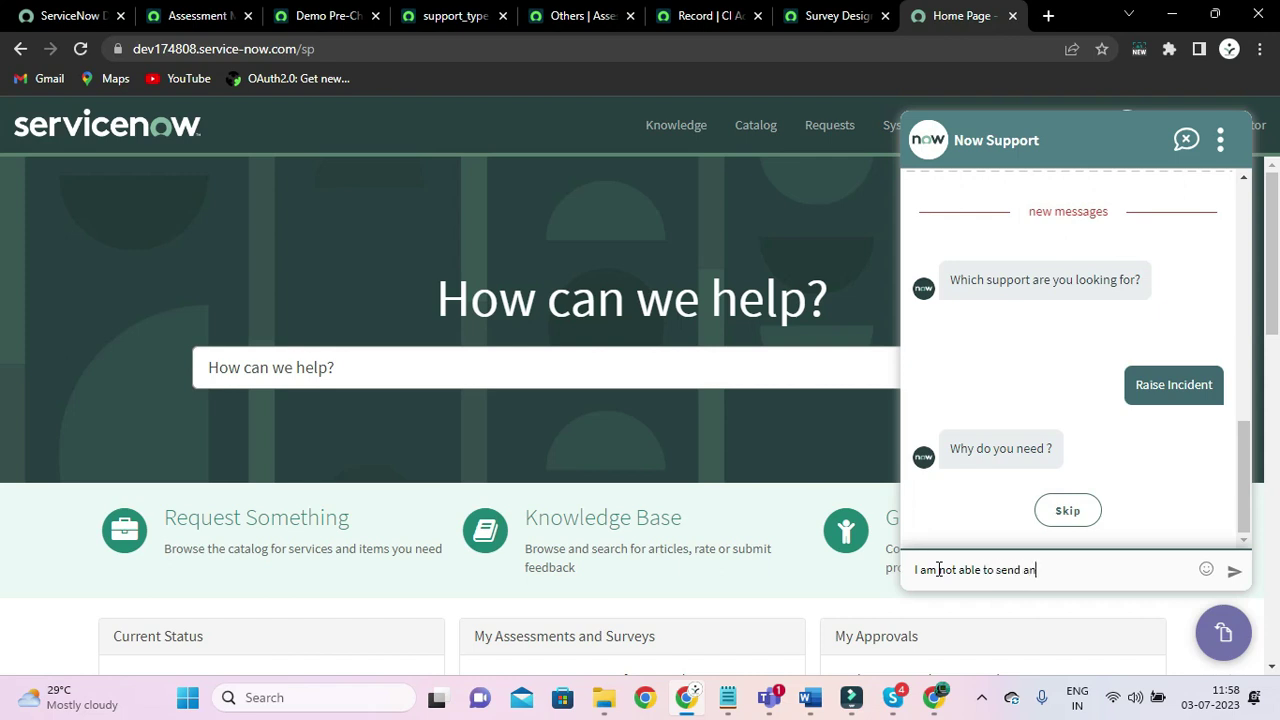
text(eceive email)
key(Return)
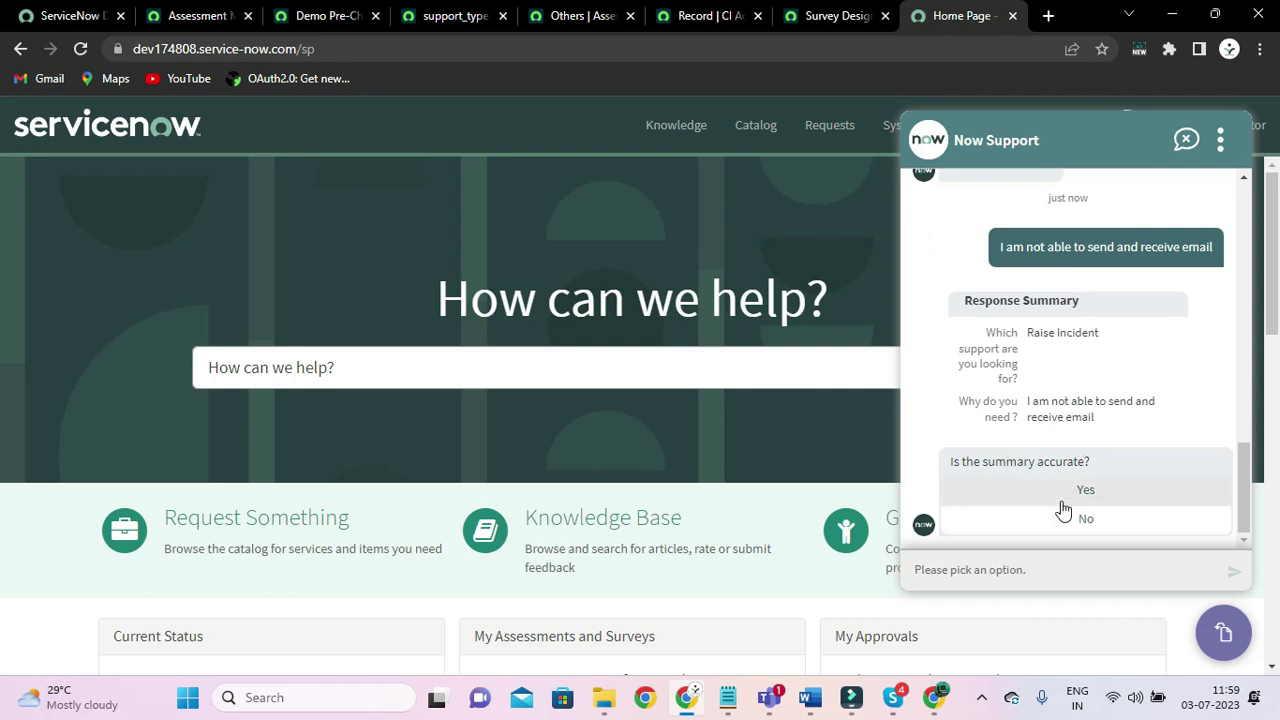
scroll(1023, 397, up, 1)
scroll(1023, 397, down, 1)
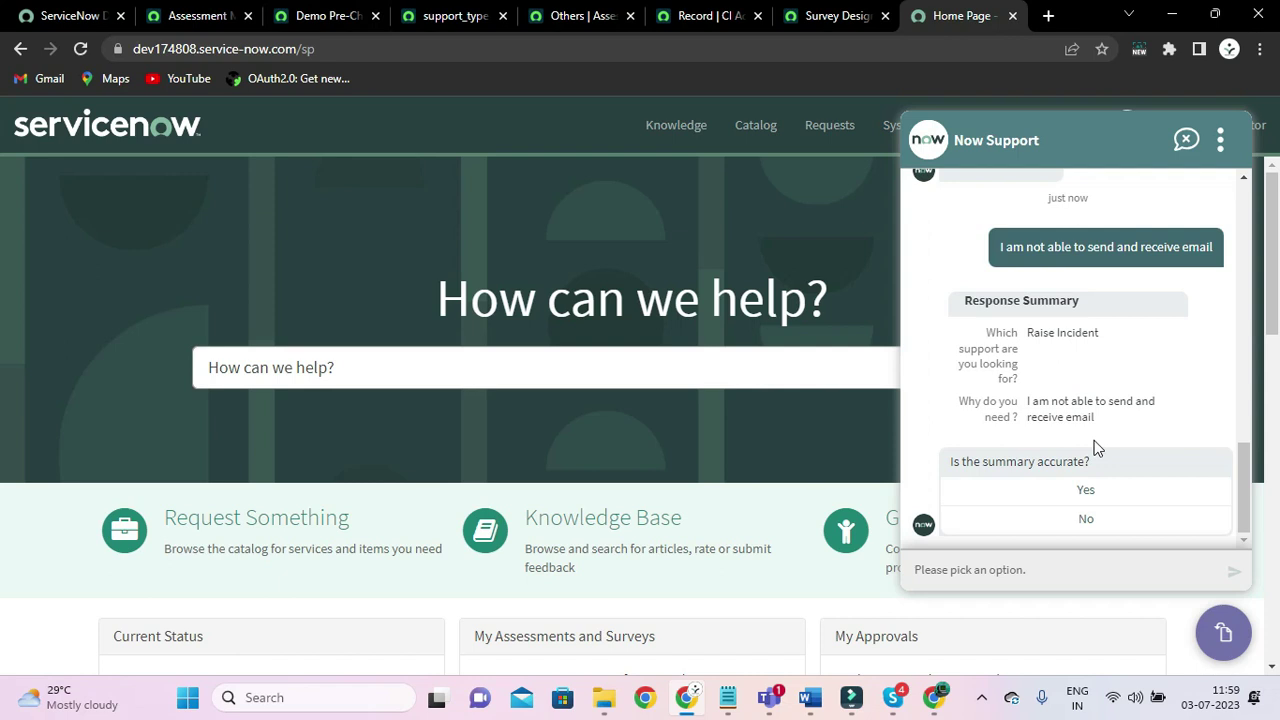
click(1079, 495)
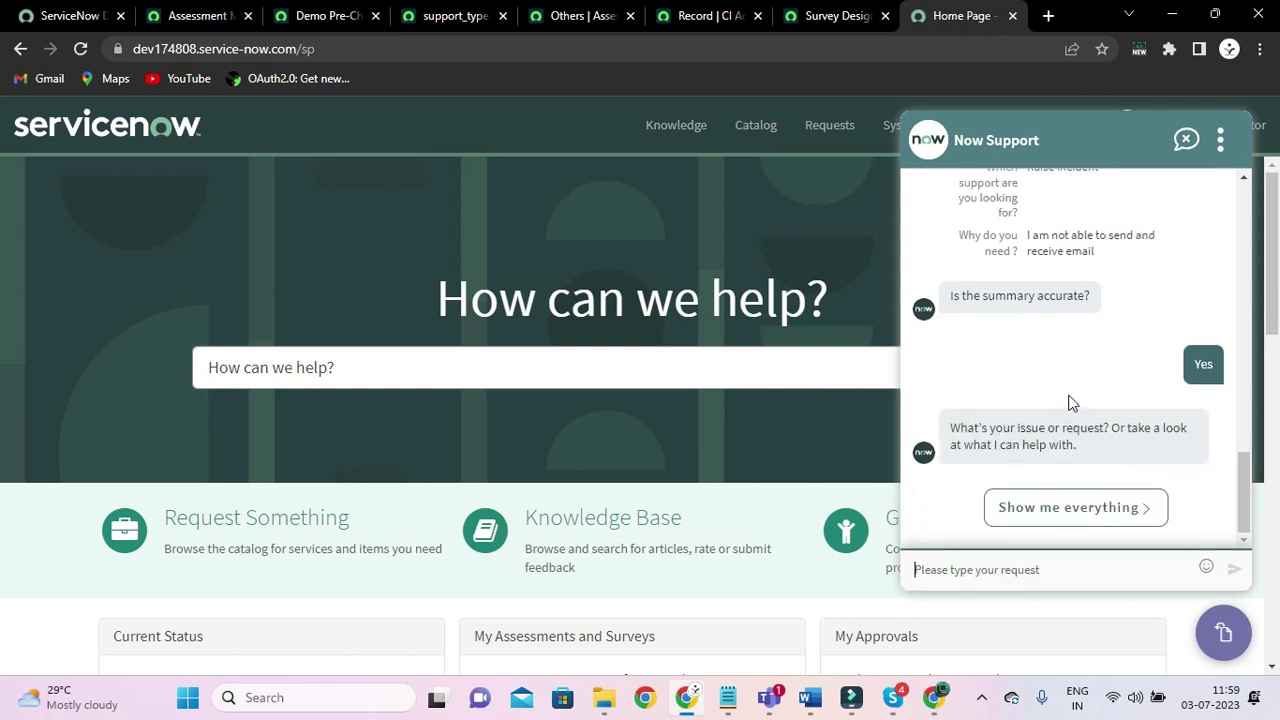
Review the chat transcript from the support question through the response summary to the Virtual Agent's closing prompt
scroll(1070, 403, up, 1)
scroll(1058, 408, down, 1)
scroll(1115, 458, up, 1)
scroll(1115, 458, down, 1)
scroll(1115, 458, up, 1)
scroll(1115, 458, down, 1)
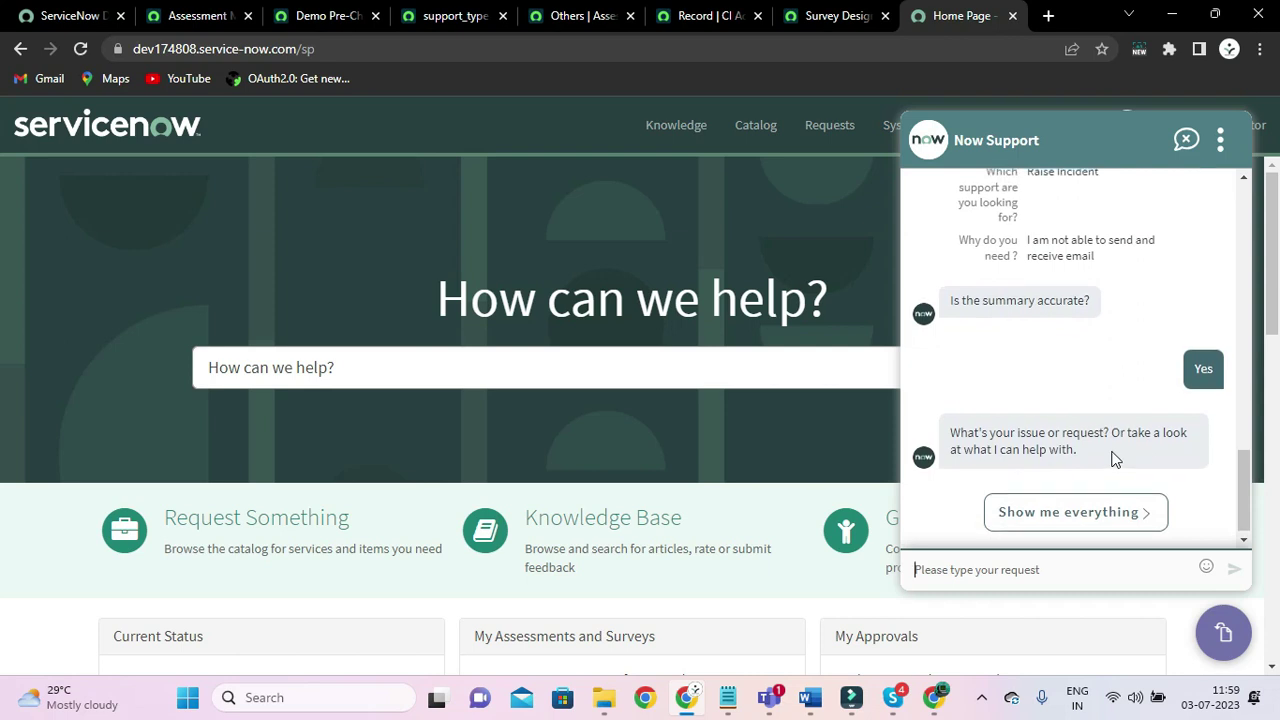
scroll(1115, 458, up, 1)
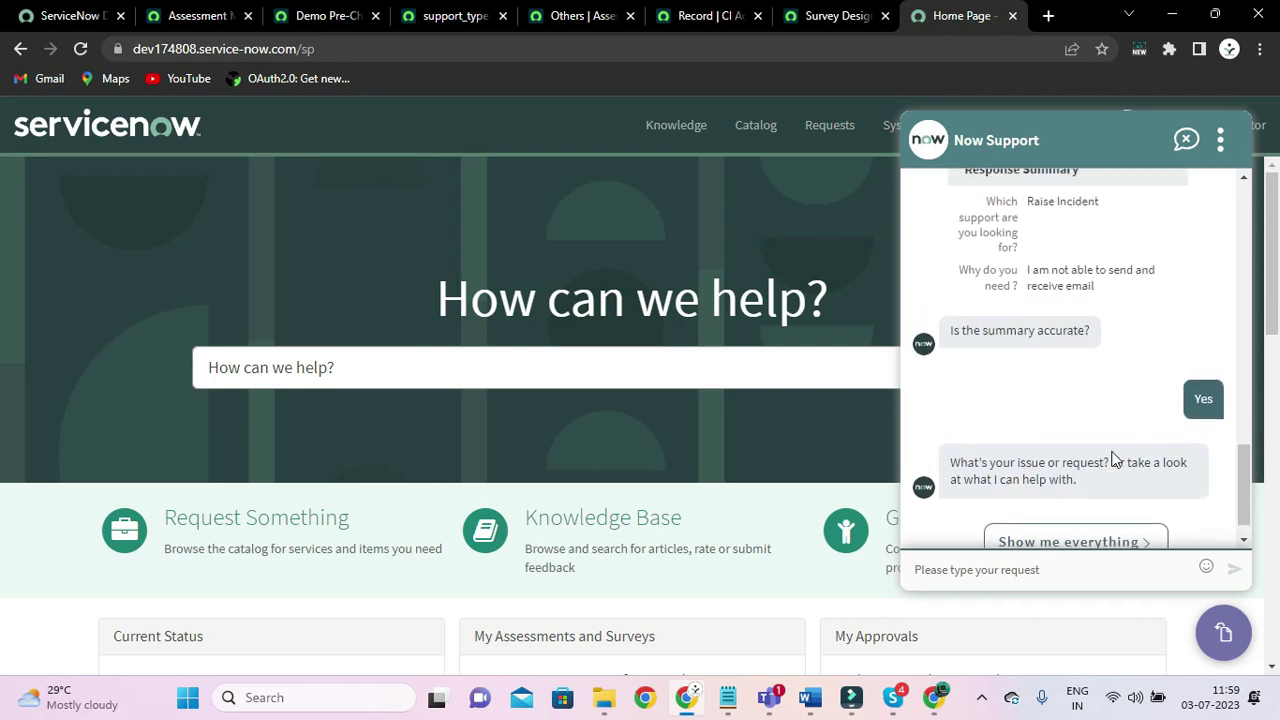
scroll(1115, 458, down, 1)
scroll(1115, 458, up, 1)
scroll(1115, 458, down, 1)
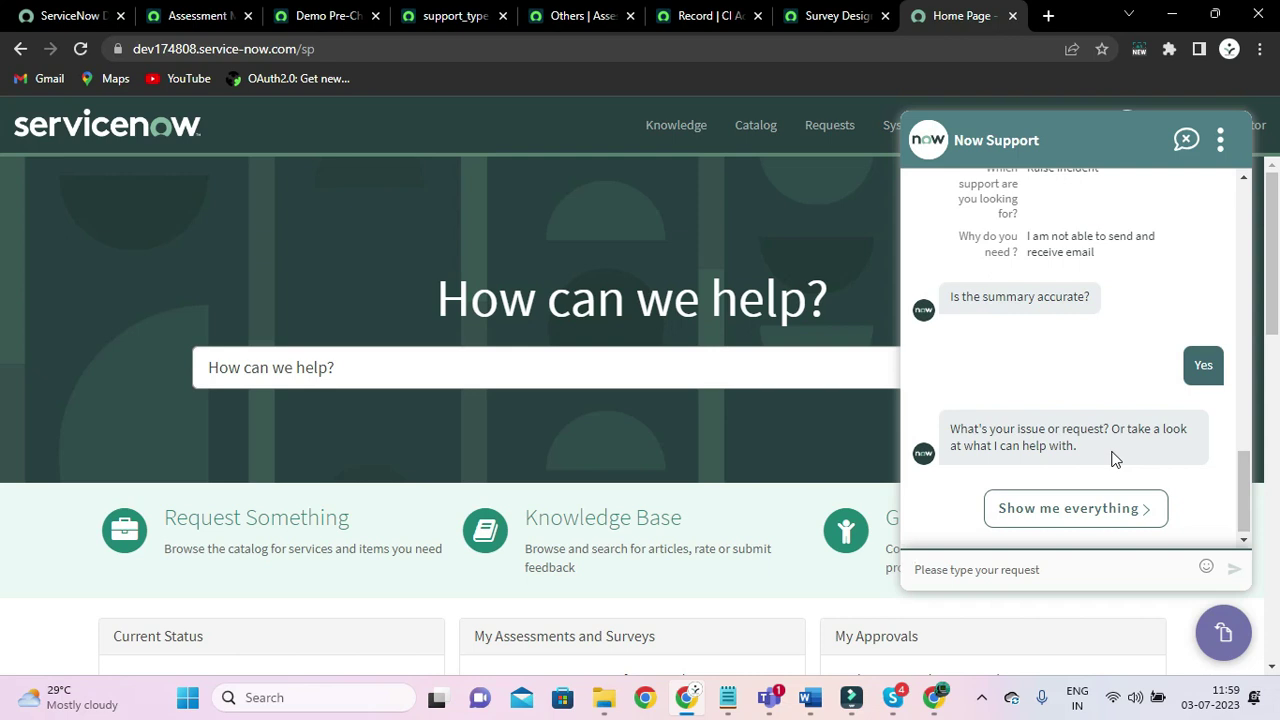
scroll(1043, 425, up, 3)
scroll(1043, 425, up, 6)
scroll(1045, 430, down, 4)
scroll(1043, 430, up, 3)
scroll(1043, 425, down, 5)
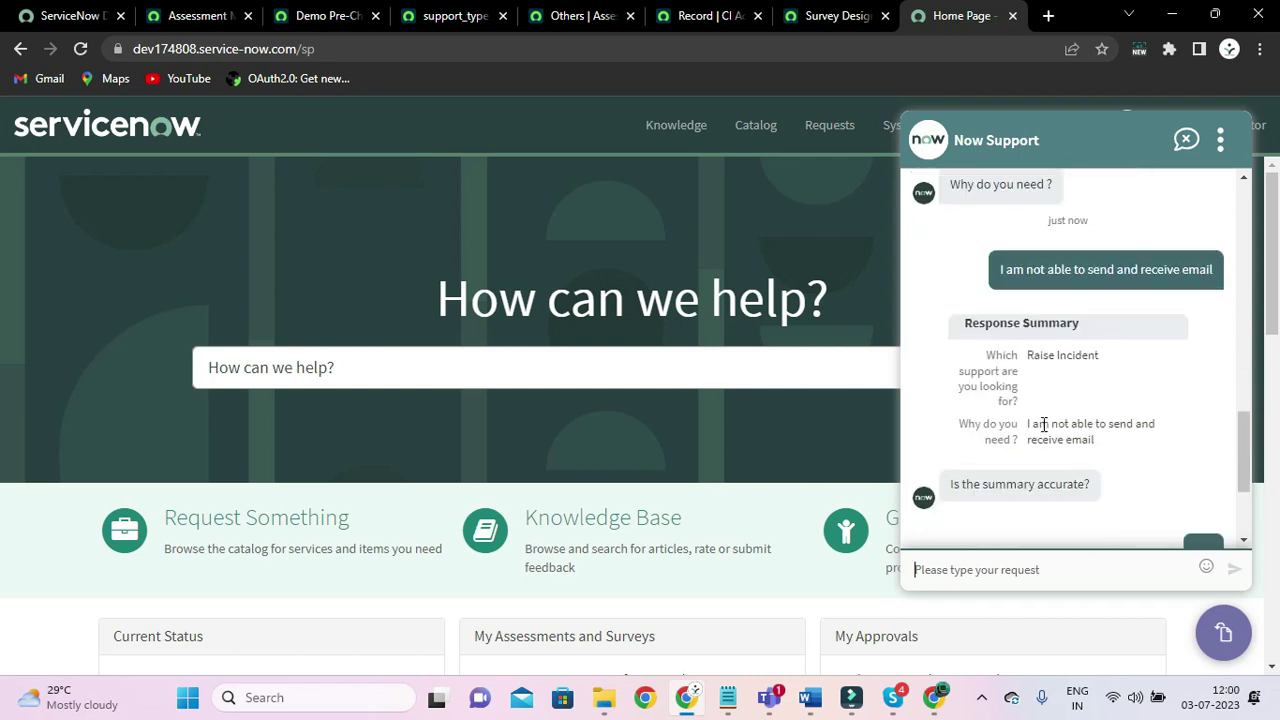
scroll(1045, 430, down, 2)
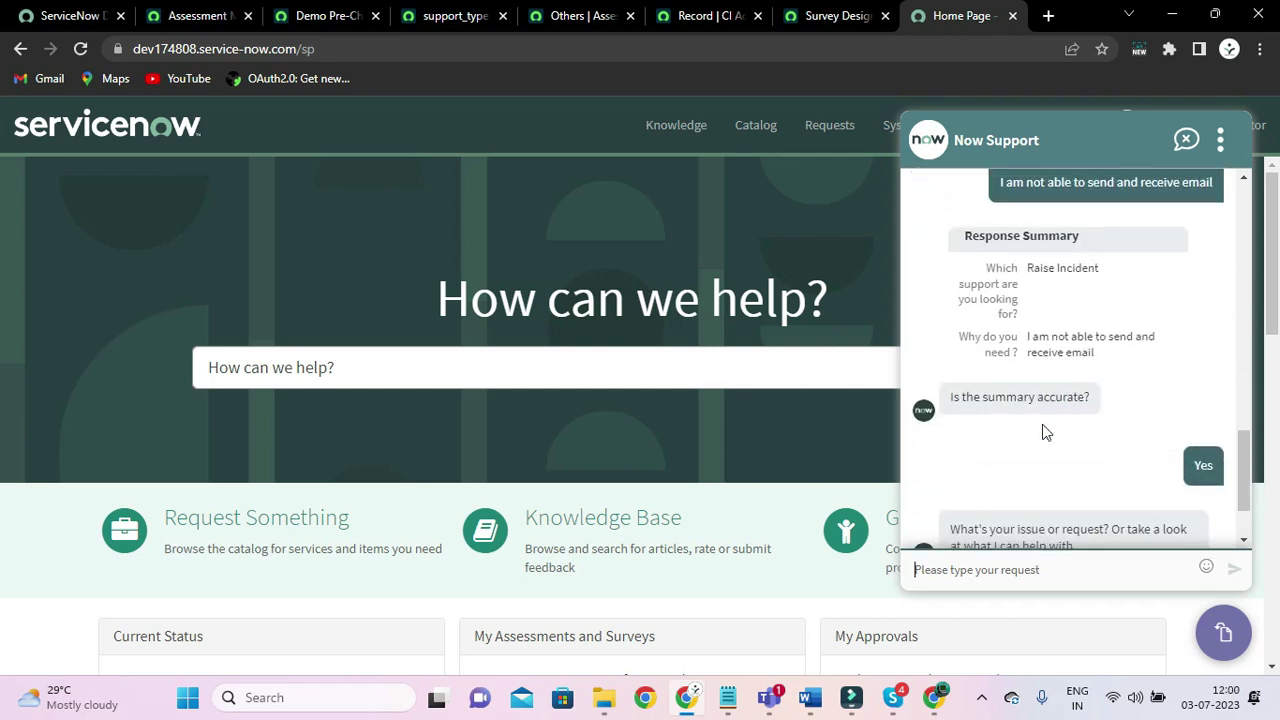
scroll(1043, 430, up, 4)
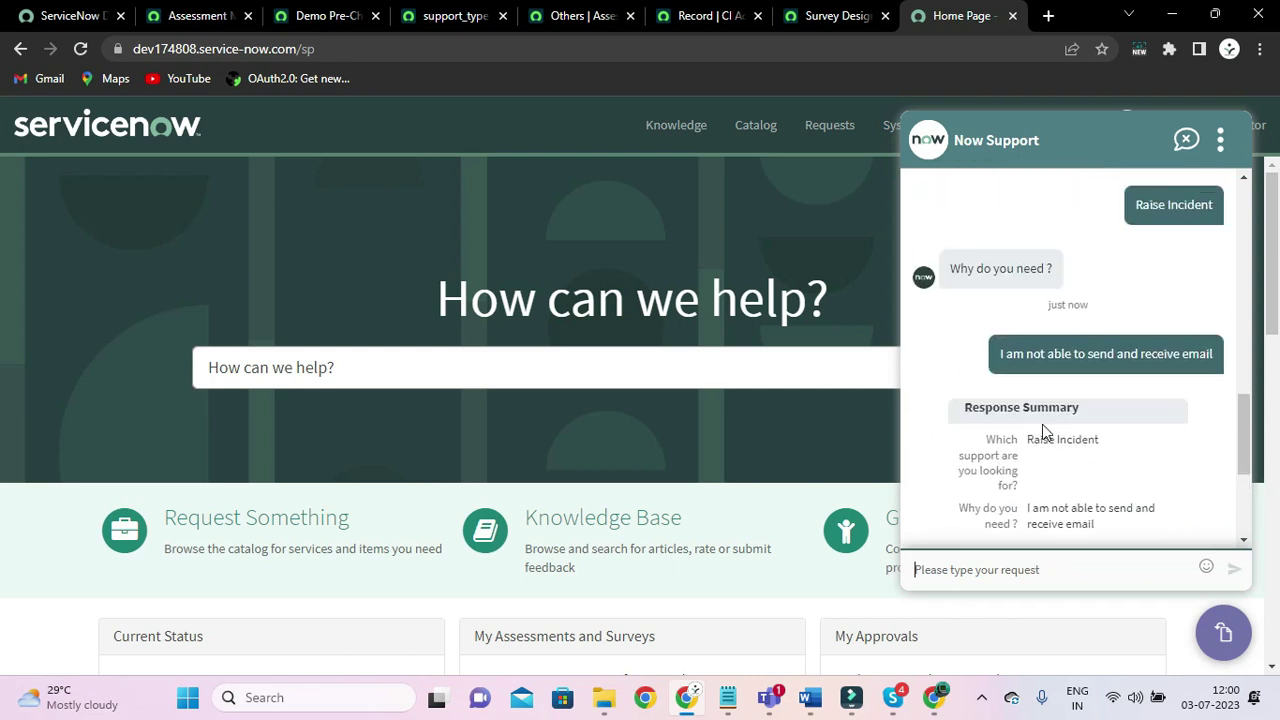
scroll(1042, 424, down, 3)
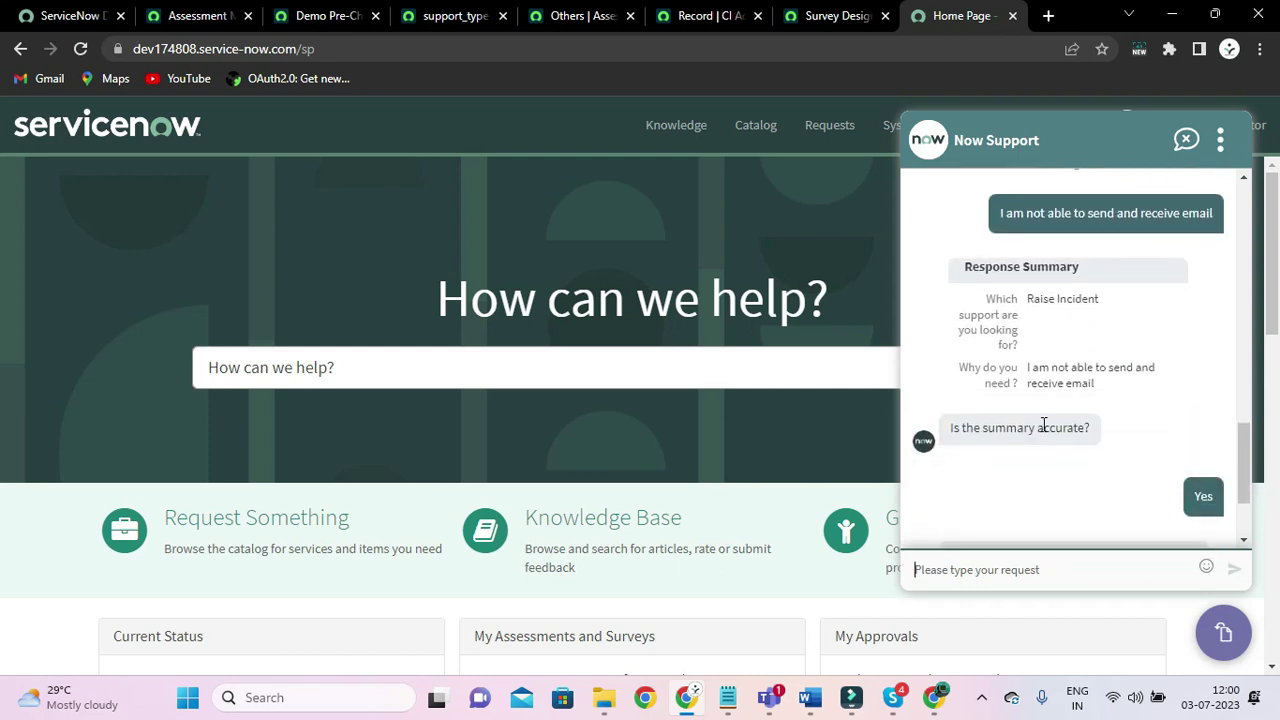
scroll(1042, 424, up, 4)
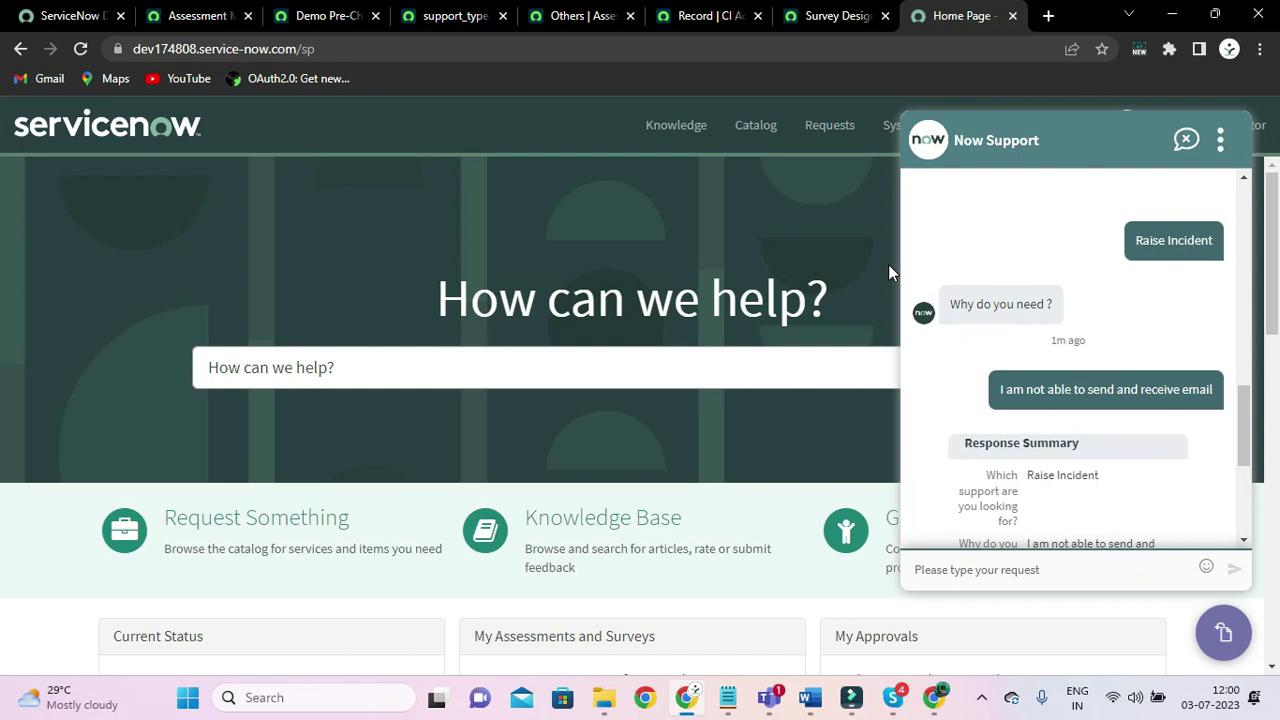
scroll(997, 385, down, 4)
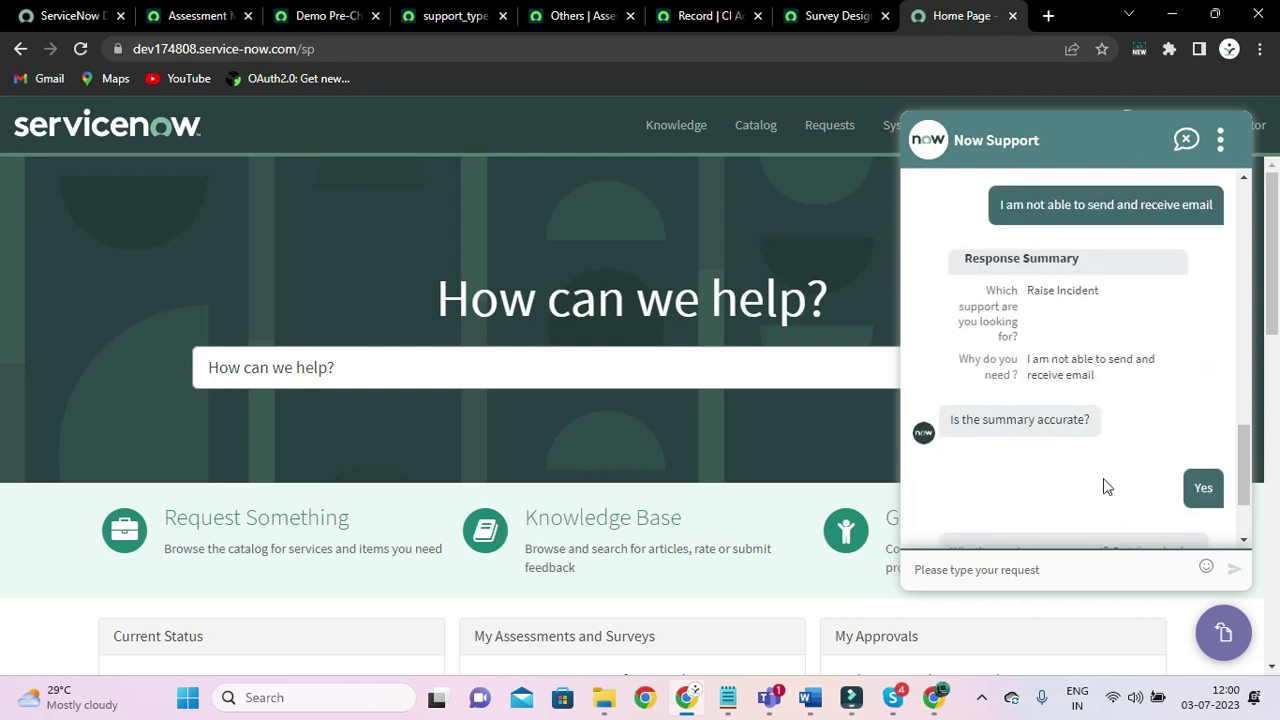
scroll(1103, 490, down, 2)
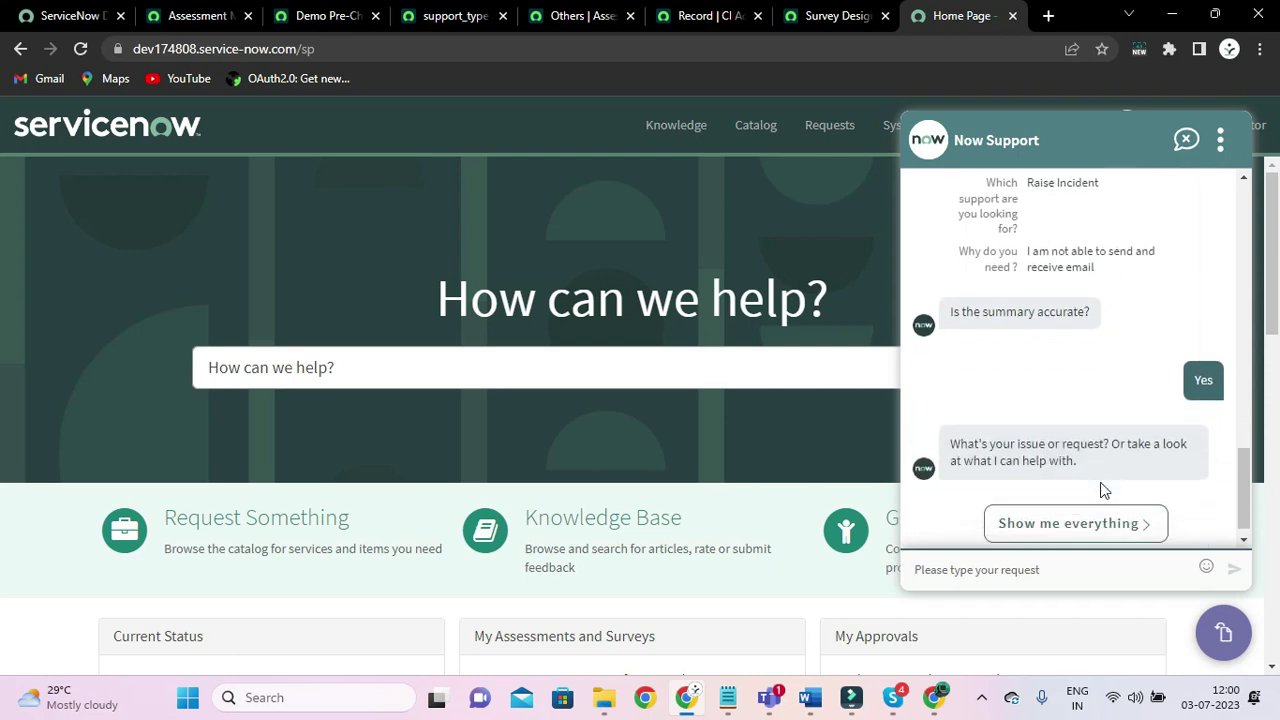
scroll(1103, 490, up, 2)
scroll(1103, 490, up, 5)
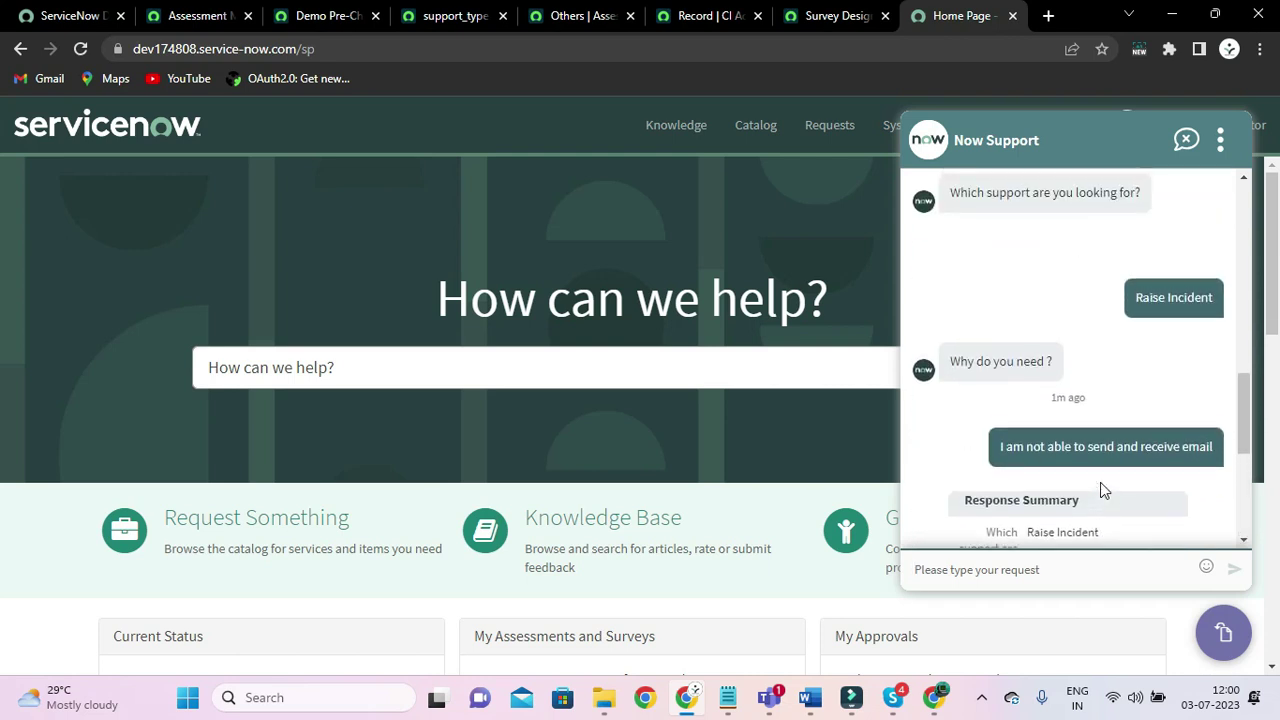
scroll(1100, 482, down, 1)
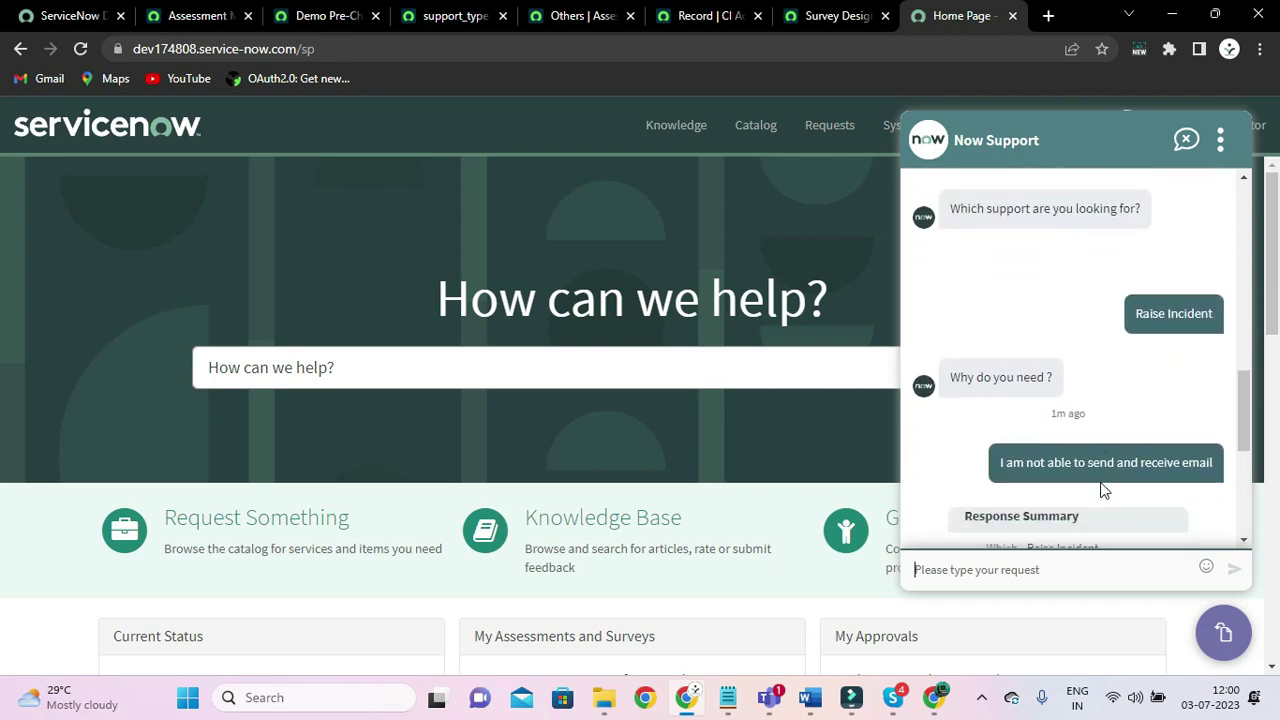